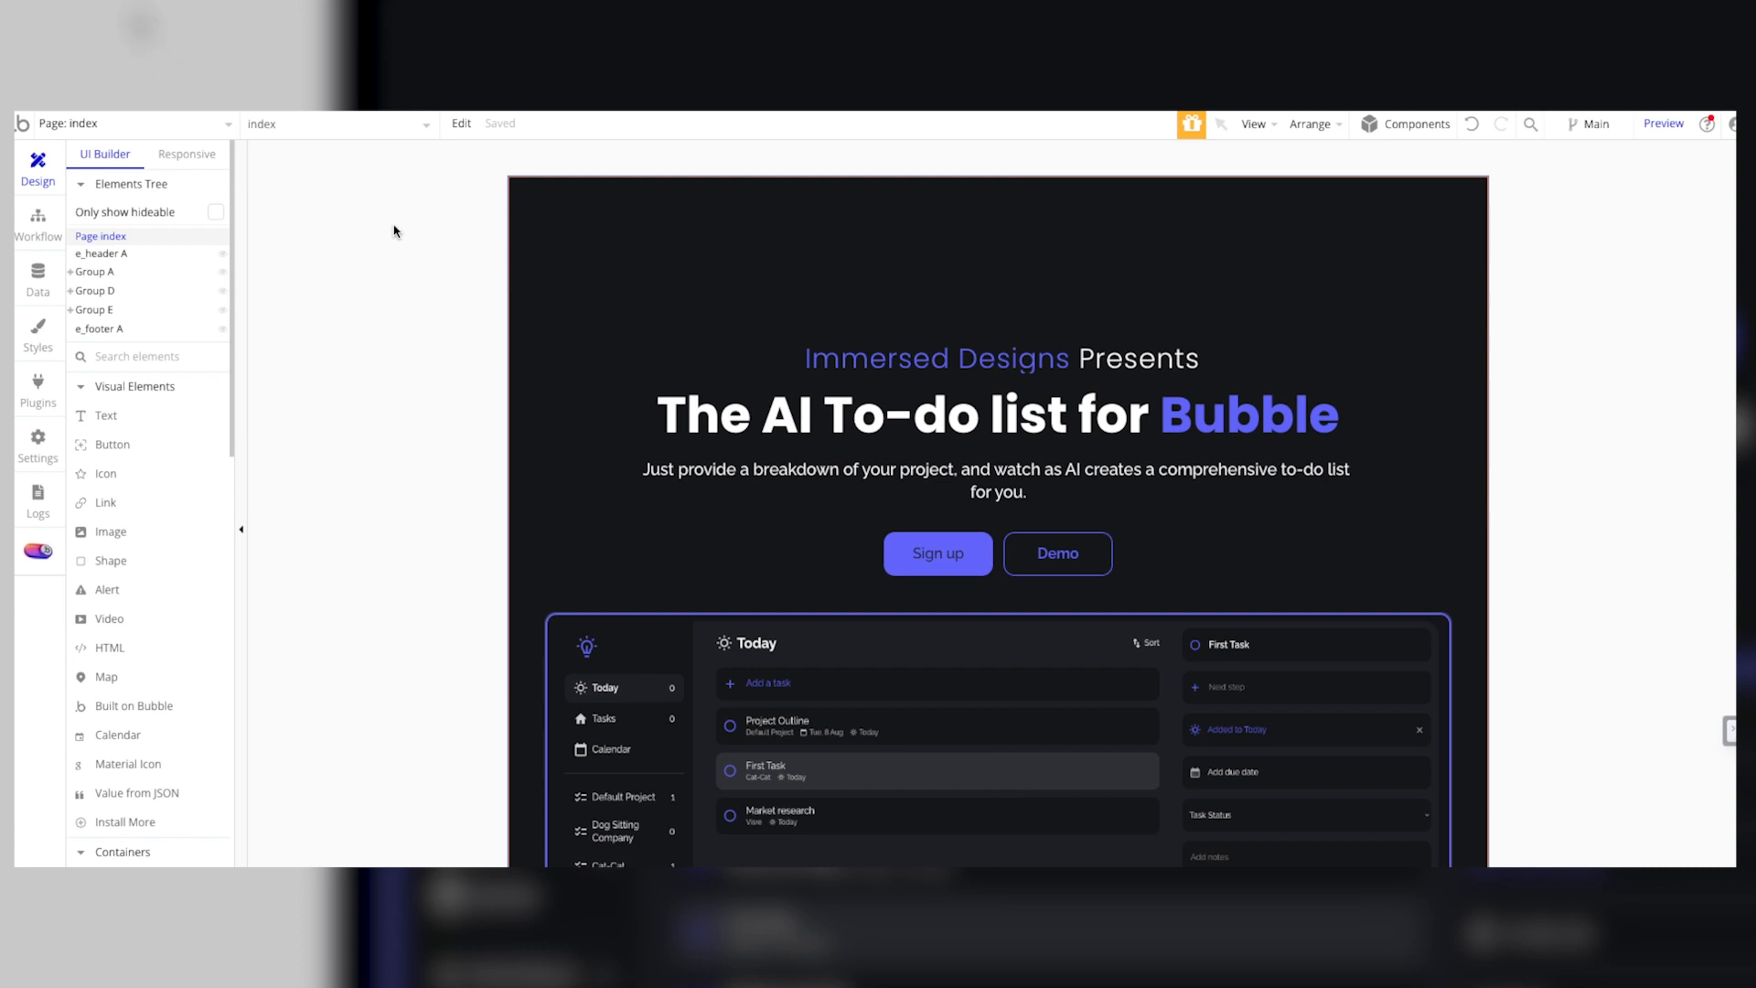
Step: Look over the index page design, from the hero section down to the app mock-up and the heading below it
scroll(554, 440, down, 2)
scroll(513, 432, up, 2)
scroll(478, 341, down, 3)
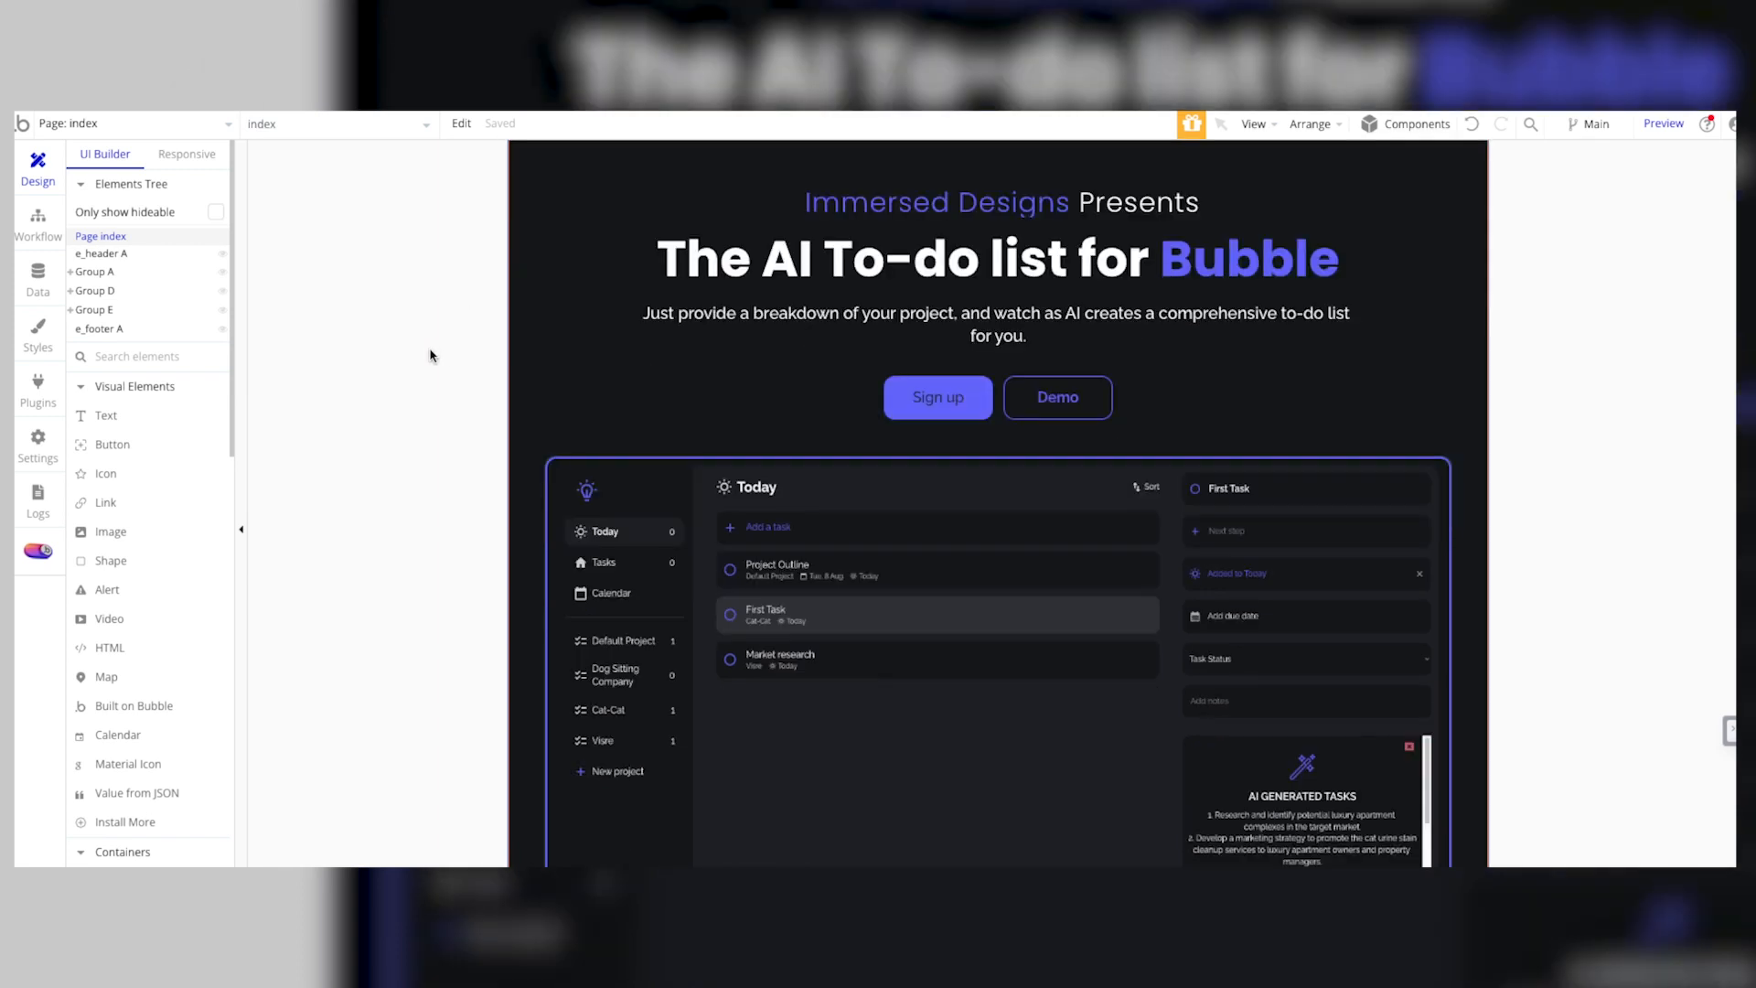
scroll(430, 356, down, 3)
scroll(430, 356, up, 6)
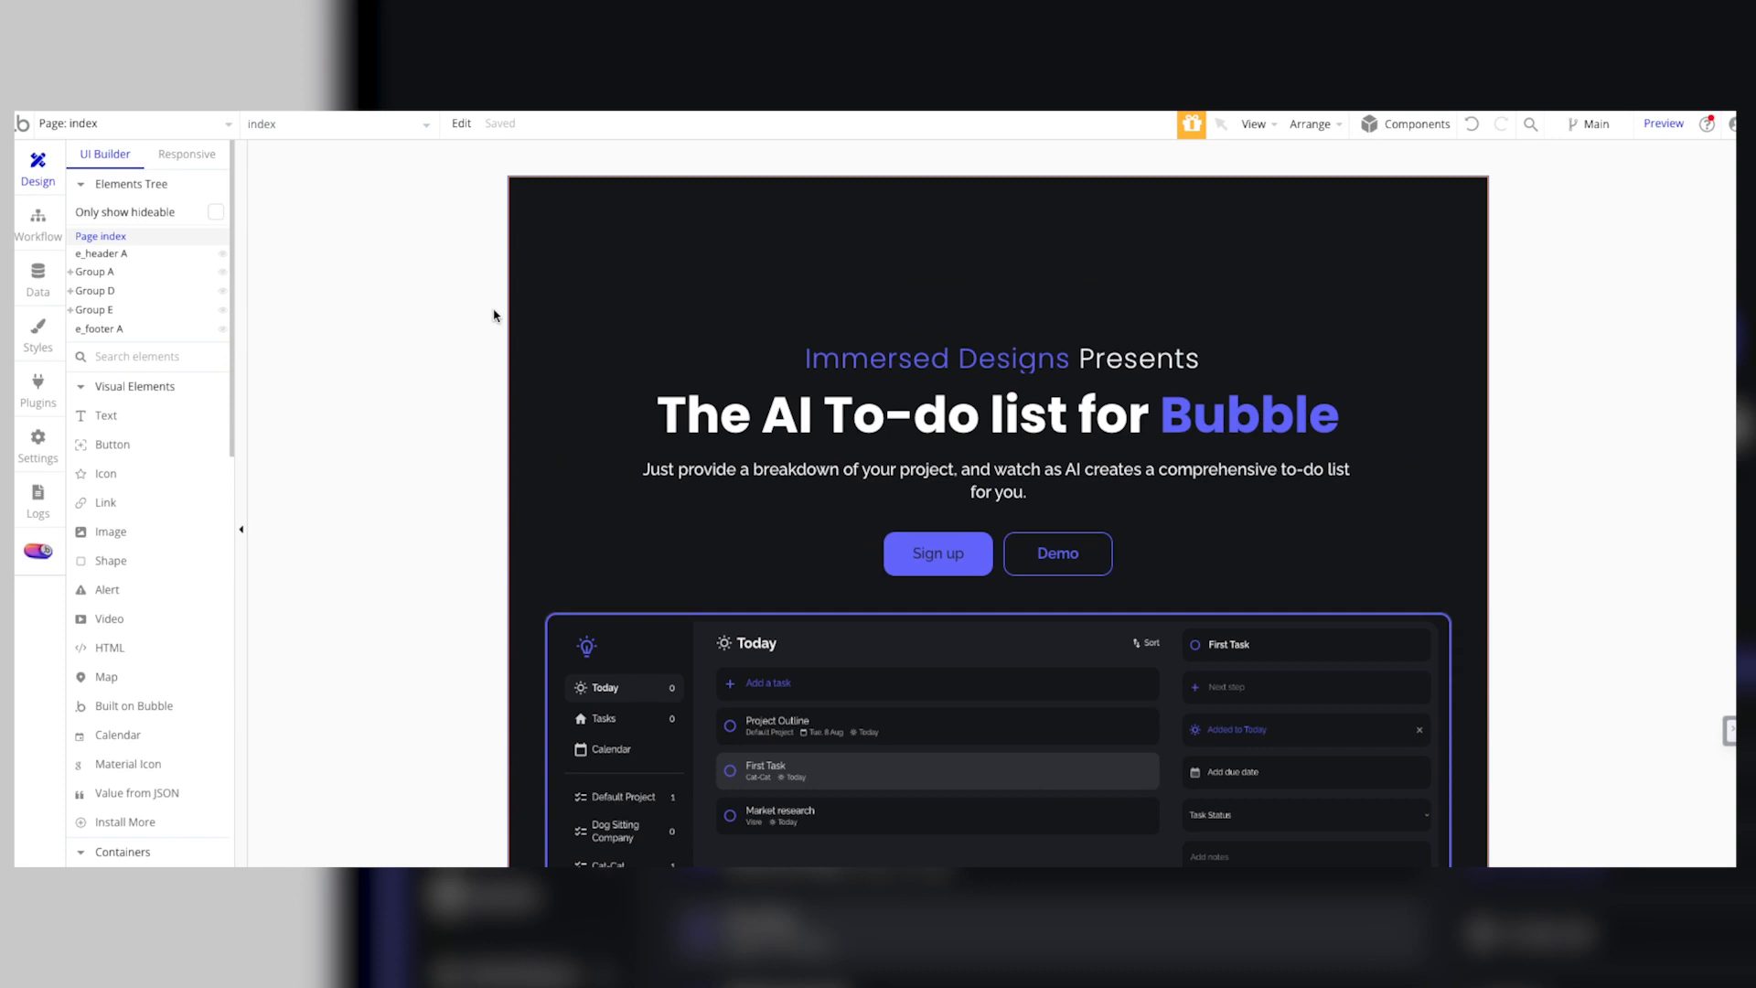
scroll(554, 354, down, 1)
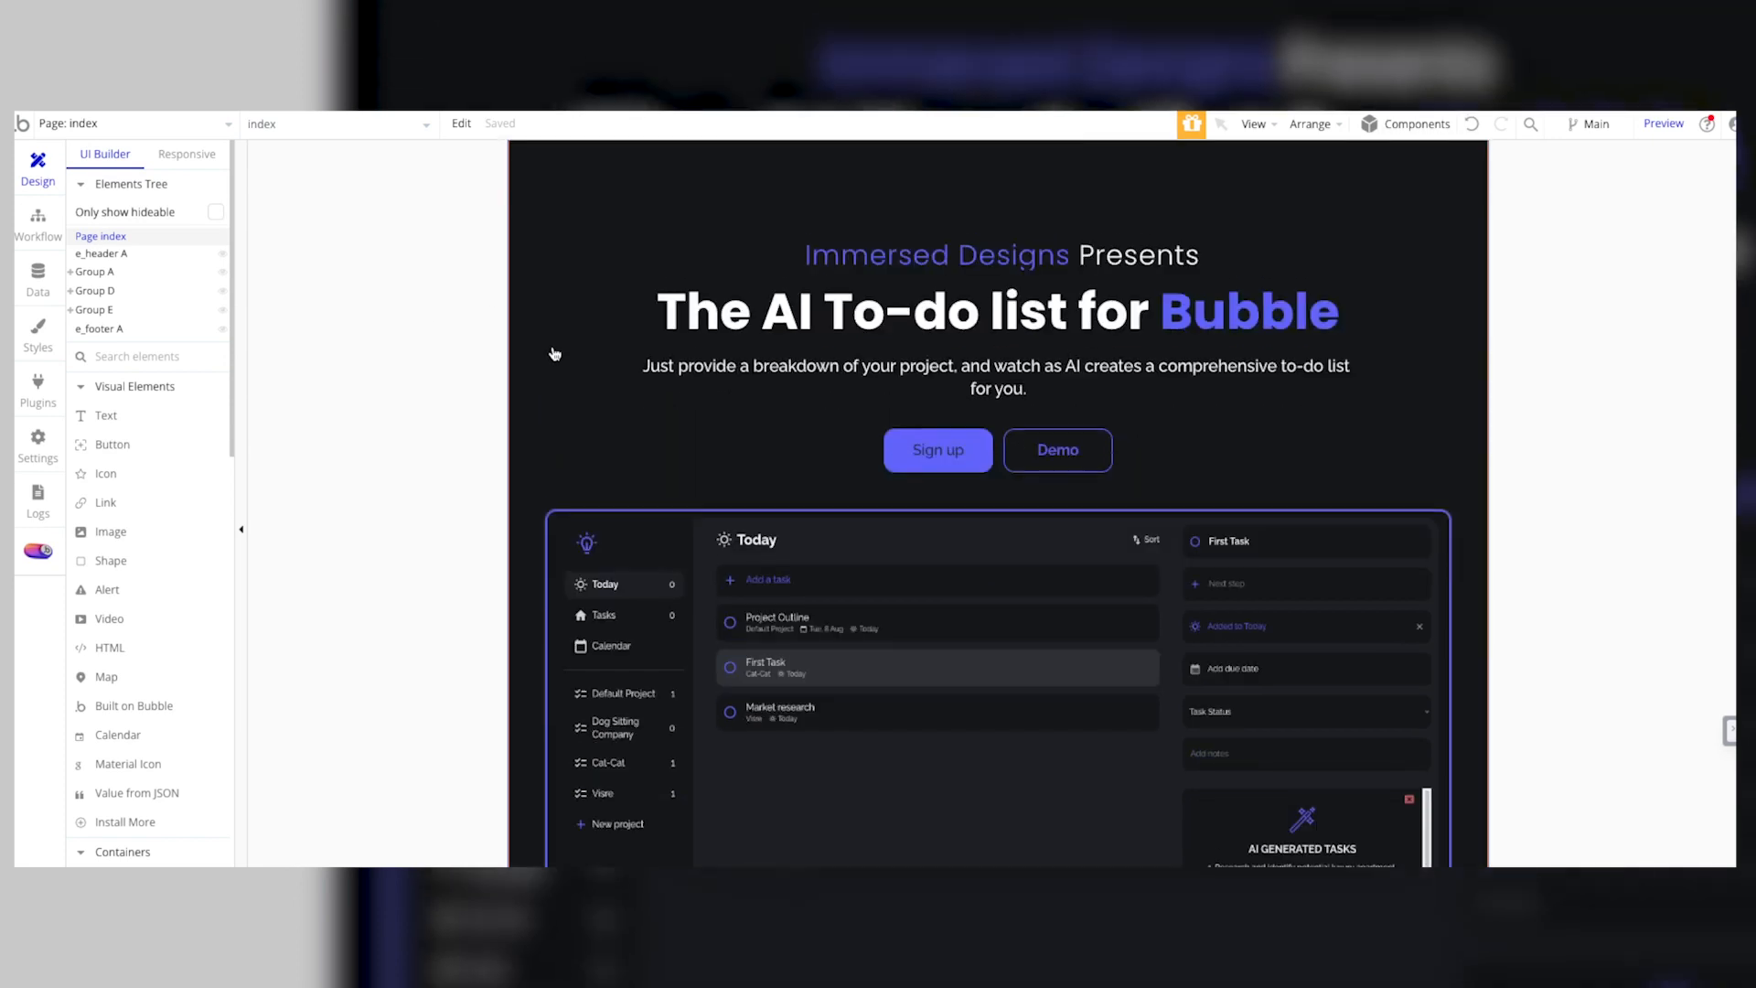
scroll(532, 377, up, 1)
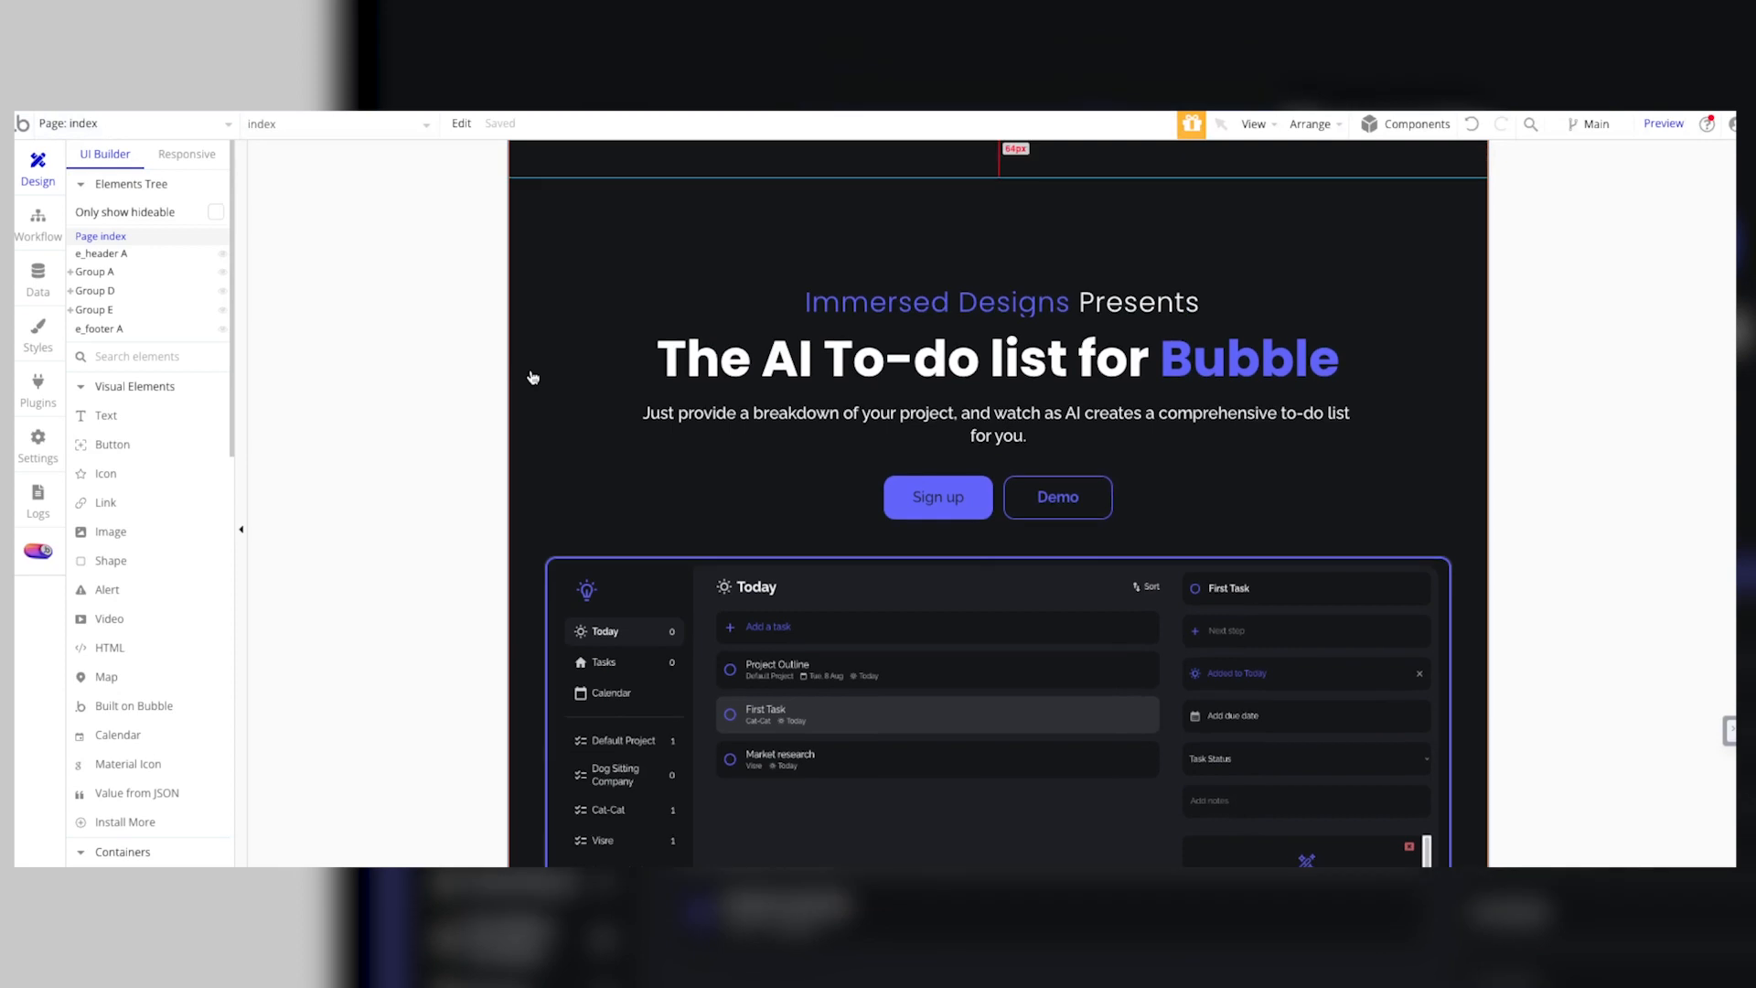
scroll(431, 377, up, 1)
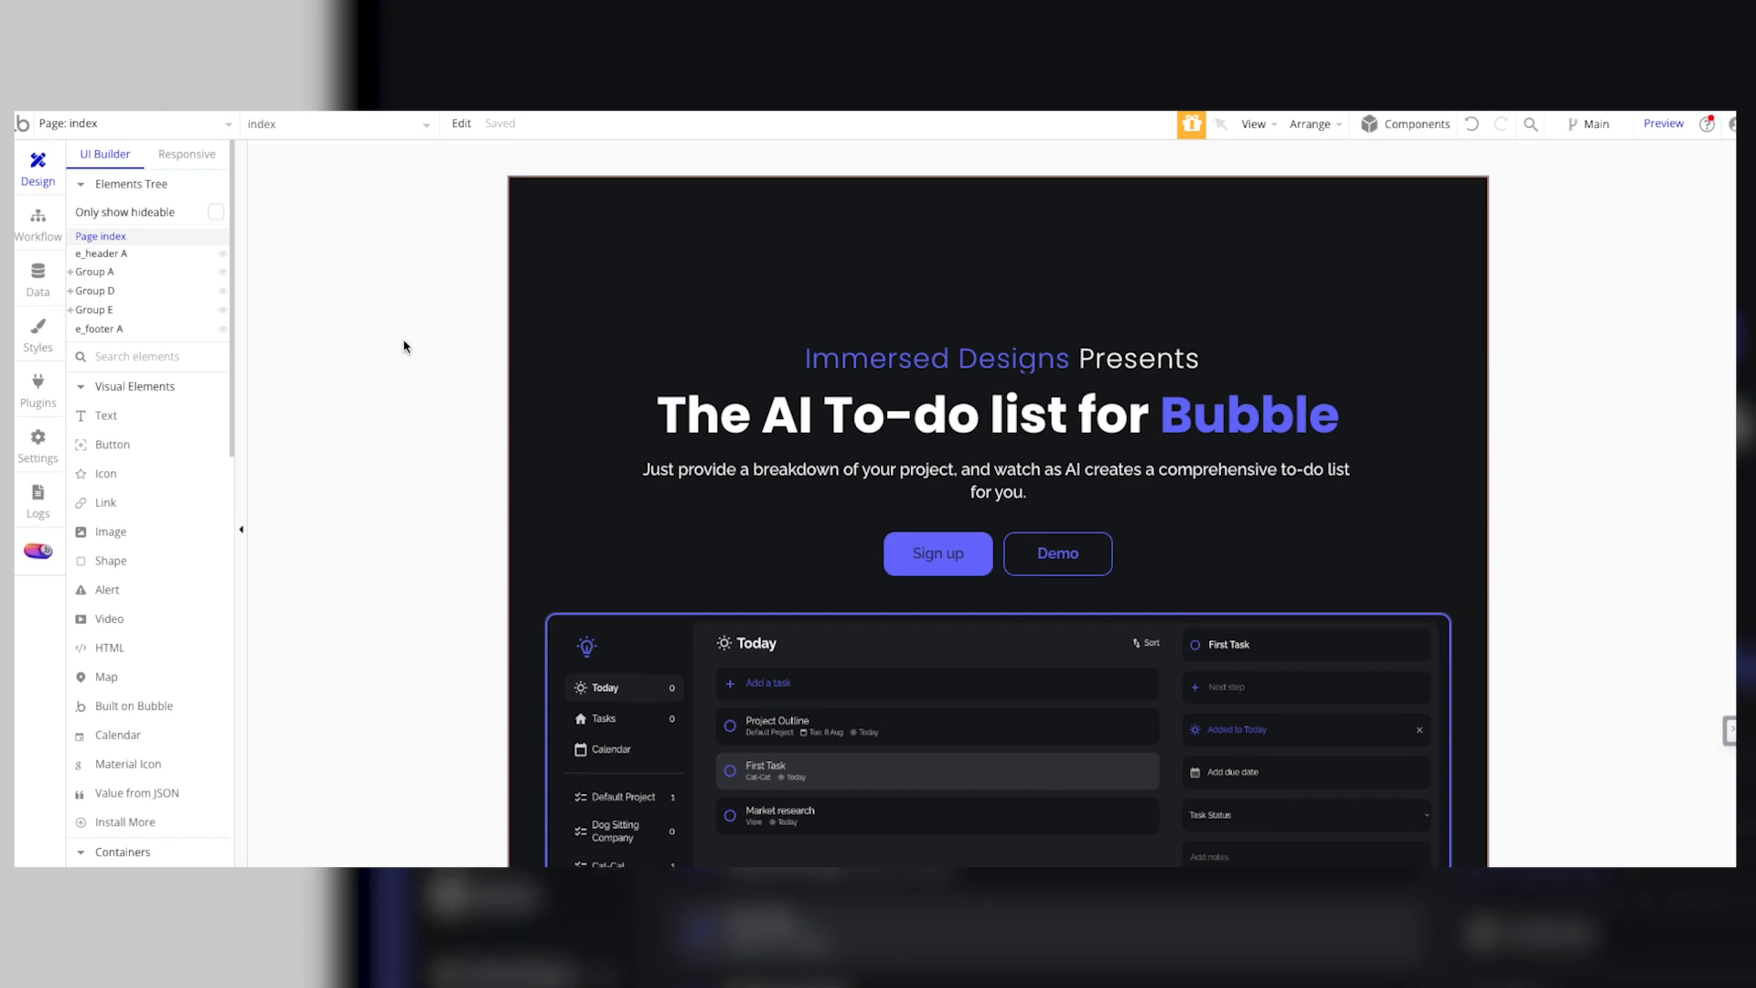
scroll(412, 392, down, 1)
scroll(410, 389, down, 4)
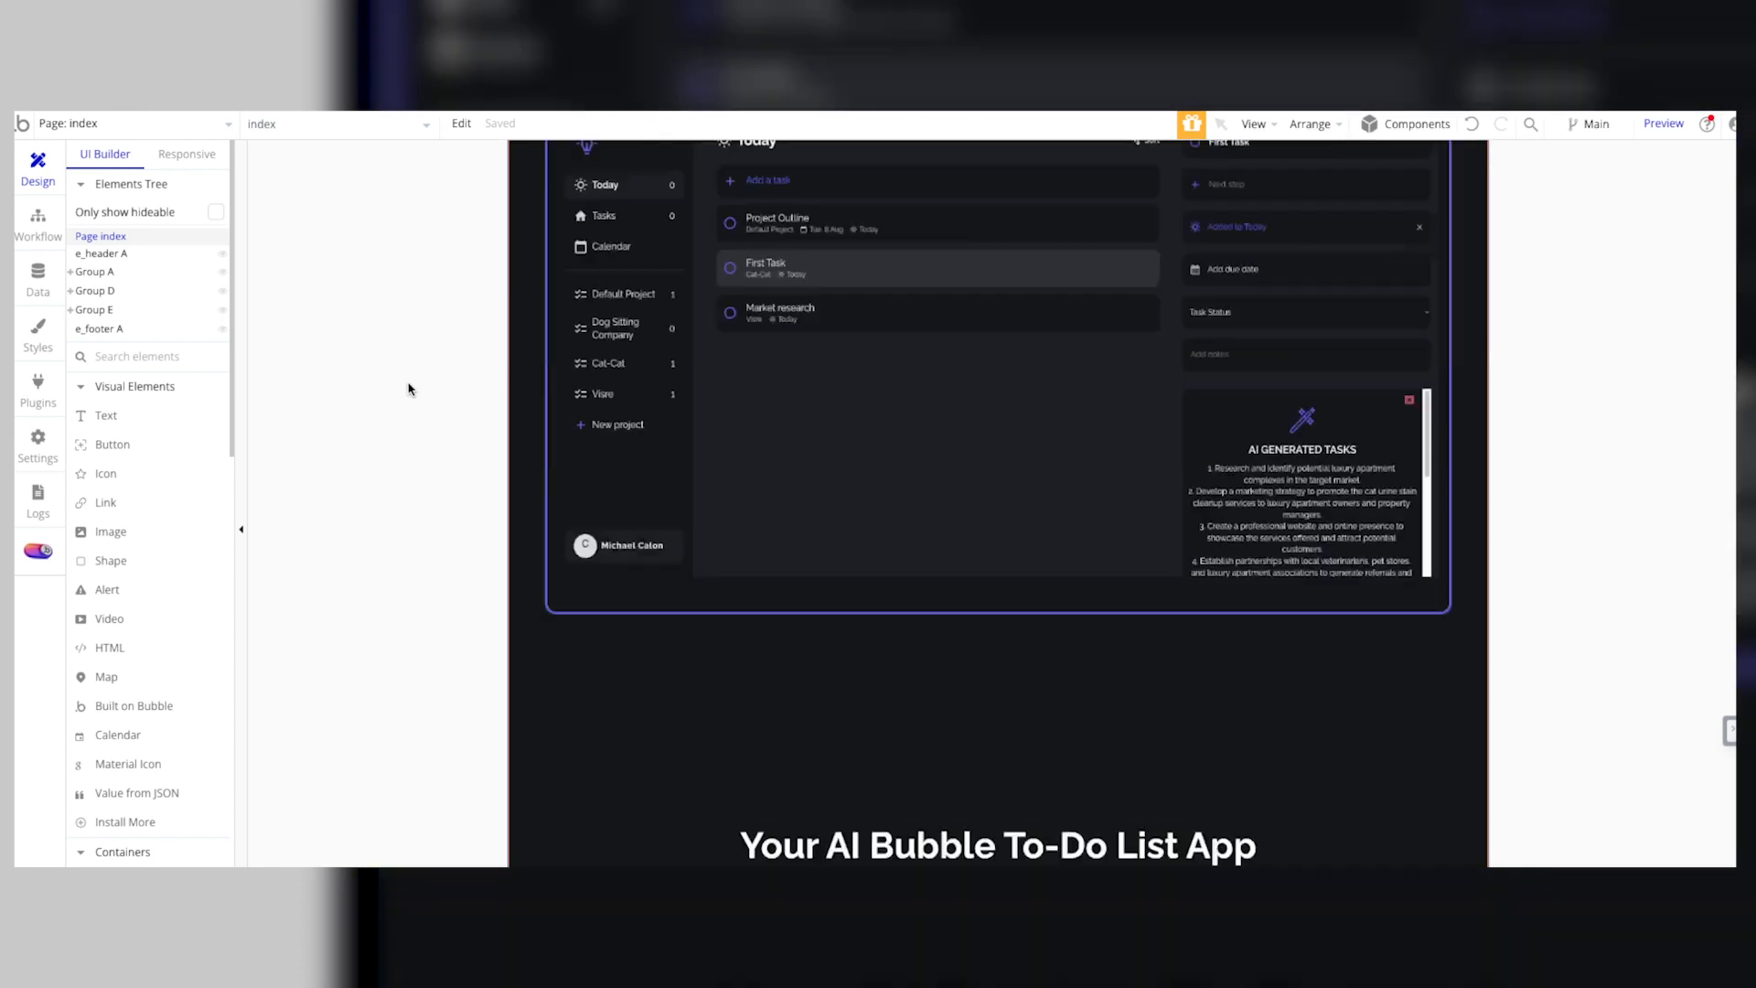
scroll(408, 382, up, 3)
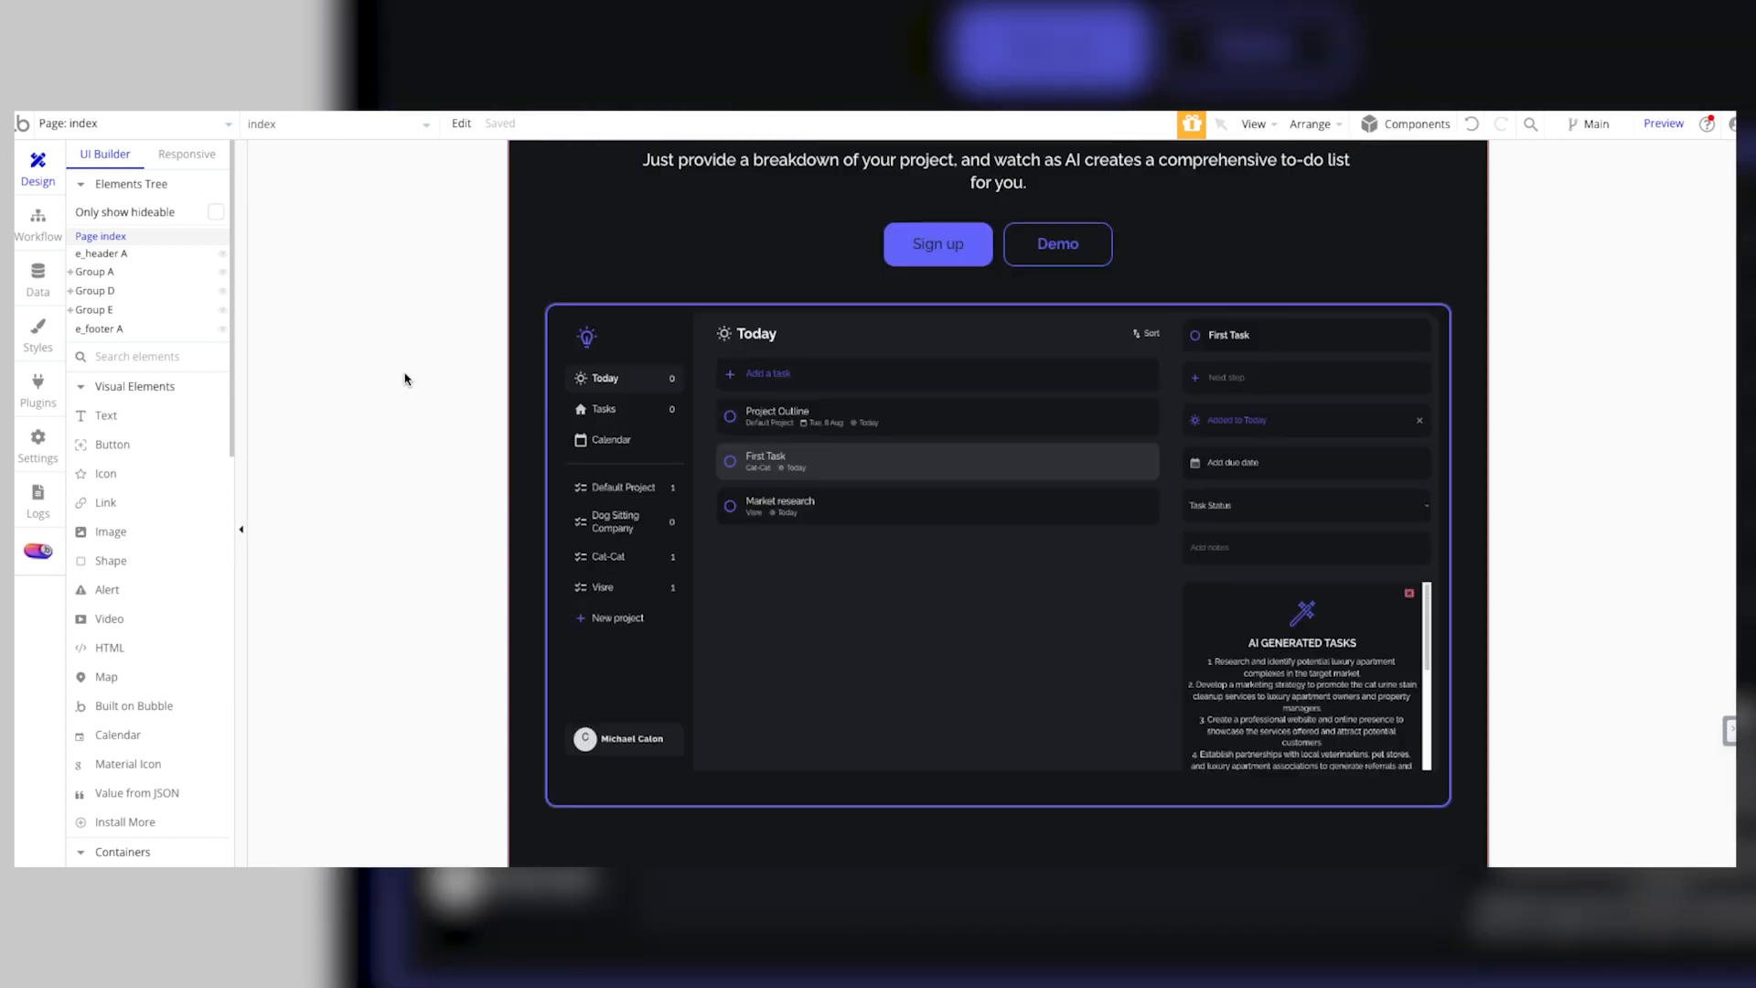
scroll(408, 379, up, 2)
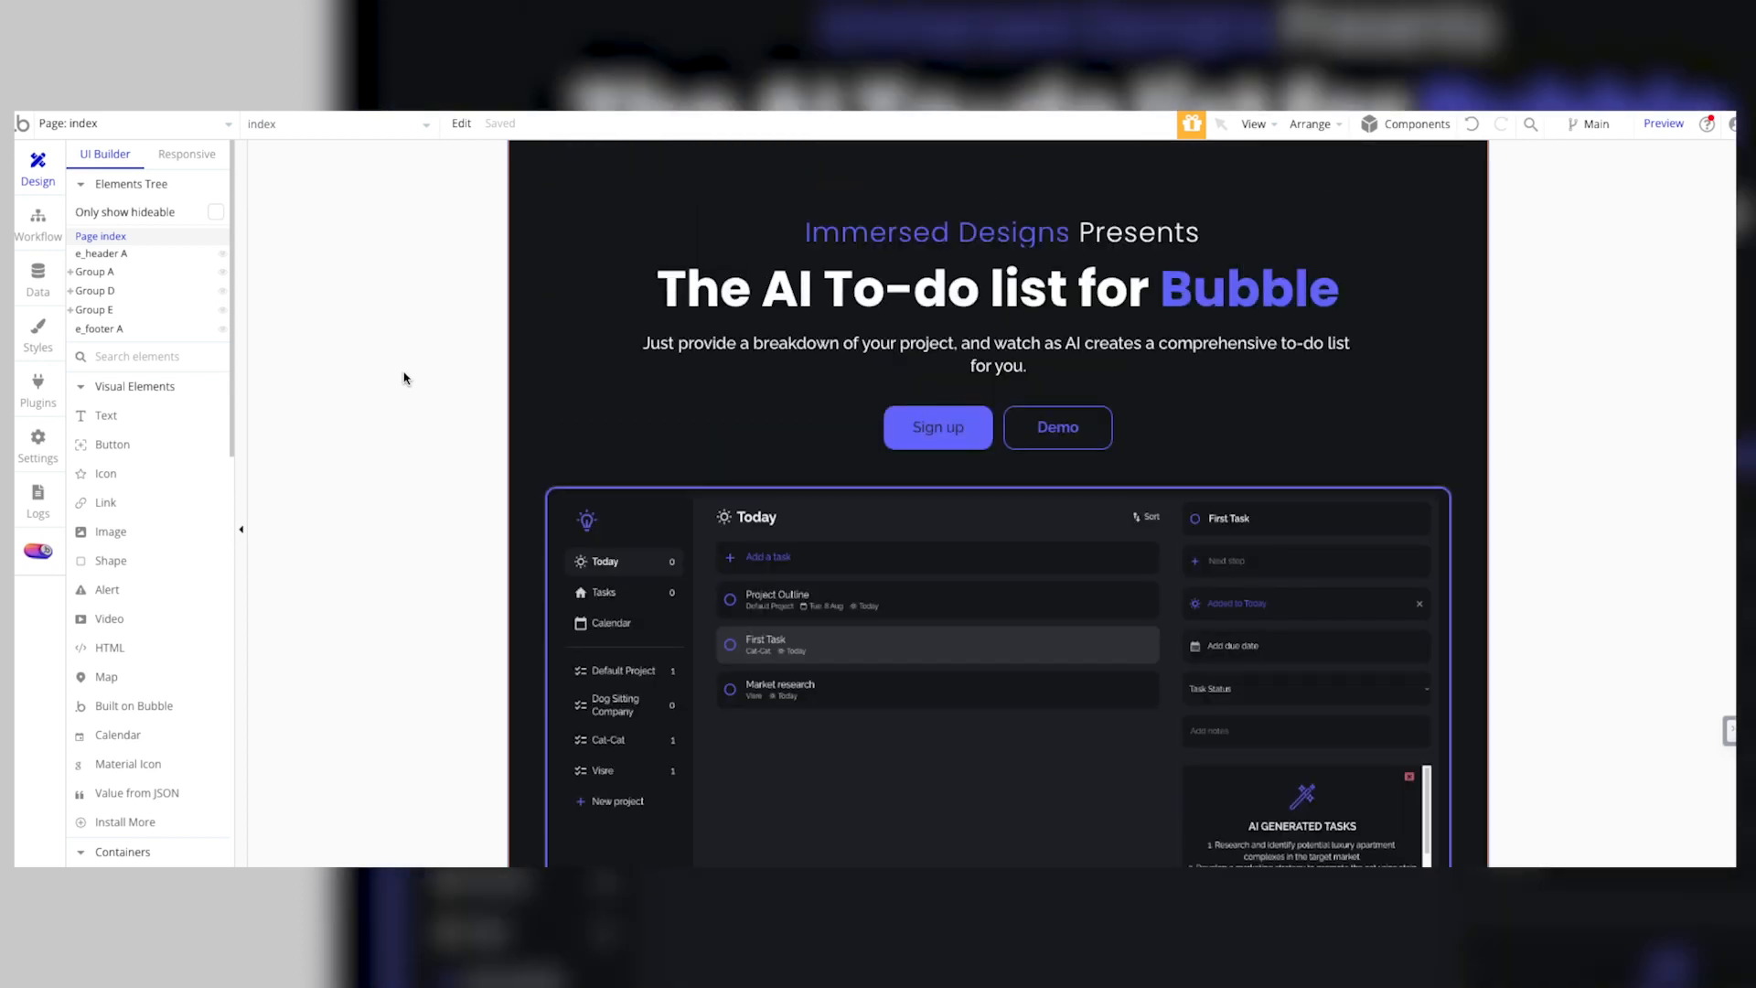
scroll(392, 302, up, 2)
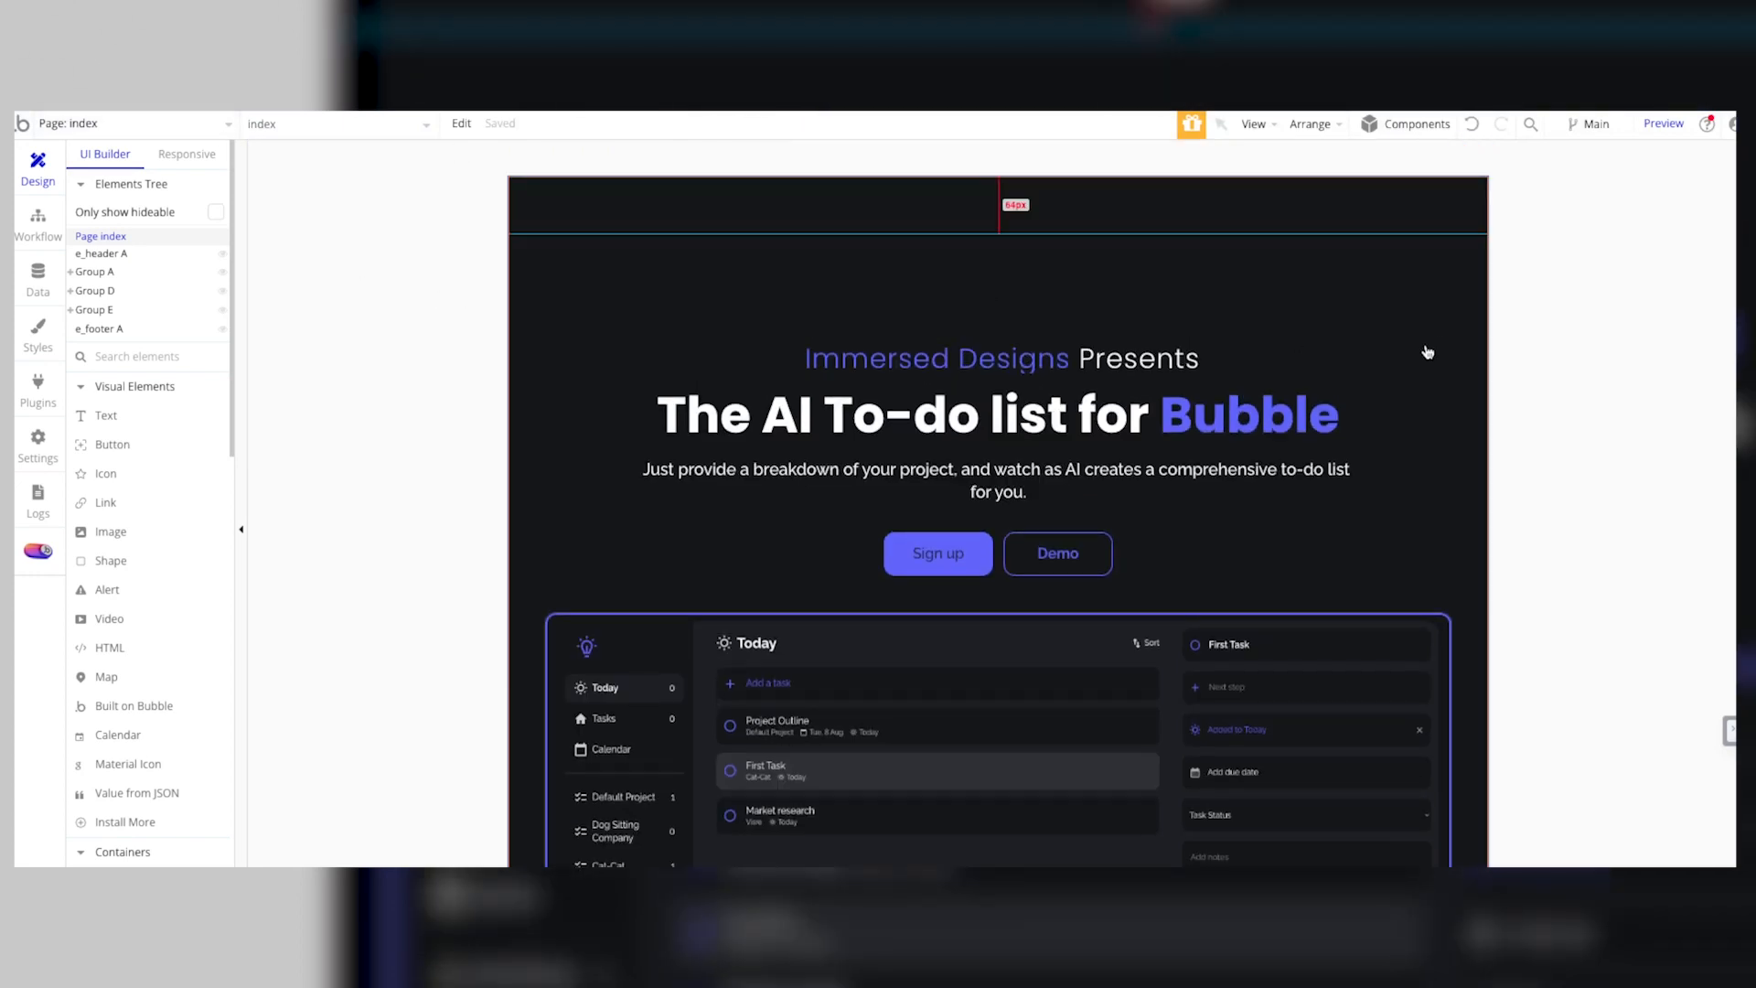
Step: Preview the index page and review its sections from the header down to the task suggestion examples
click(1672, 126)
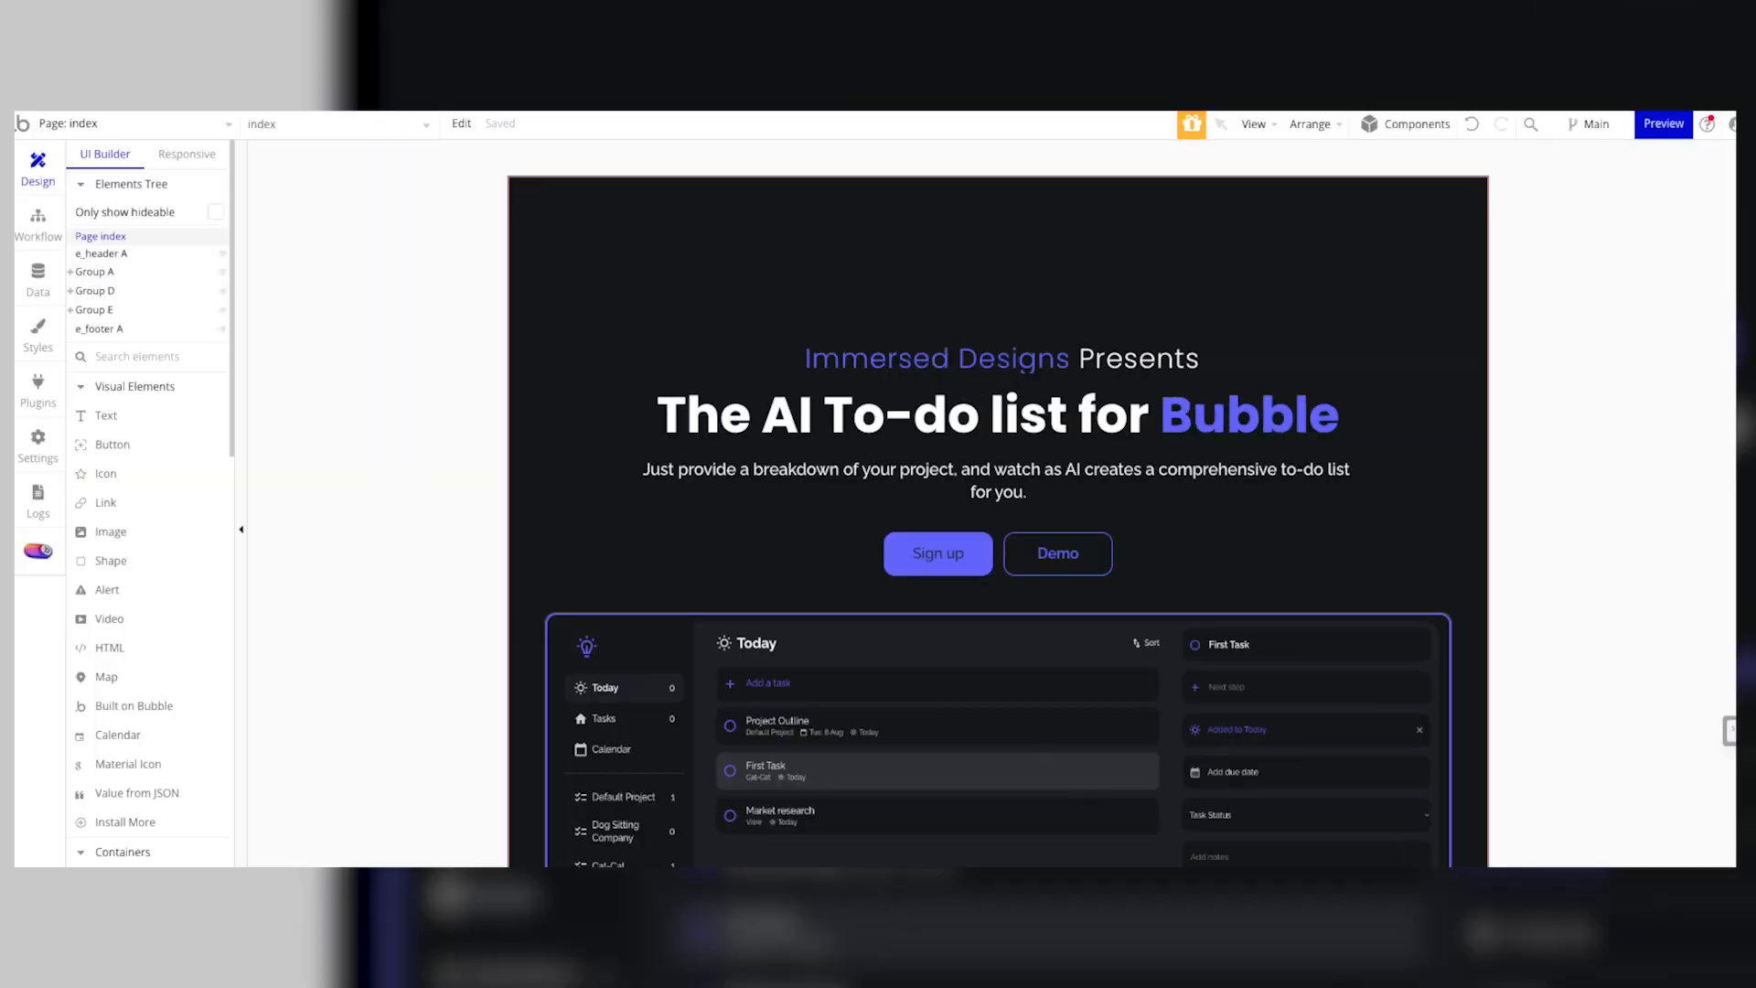
click(188, 128)
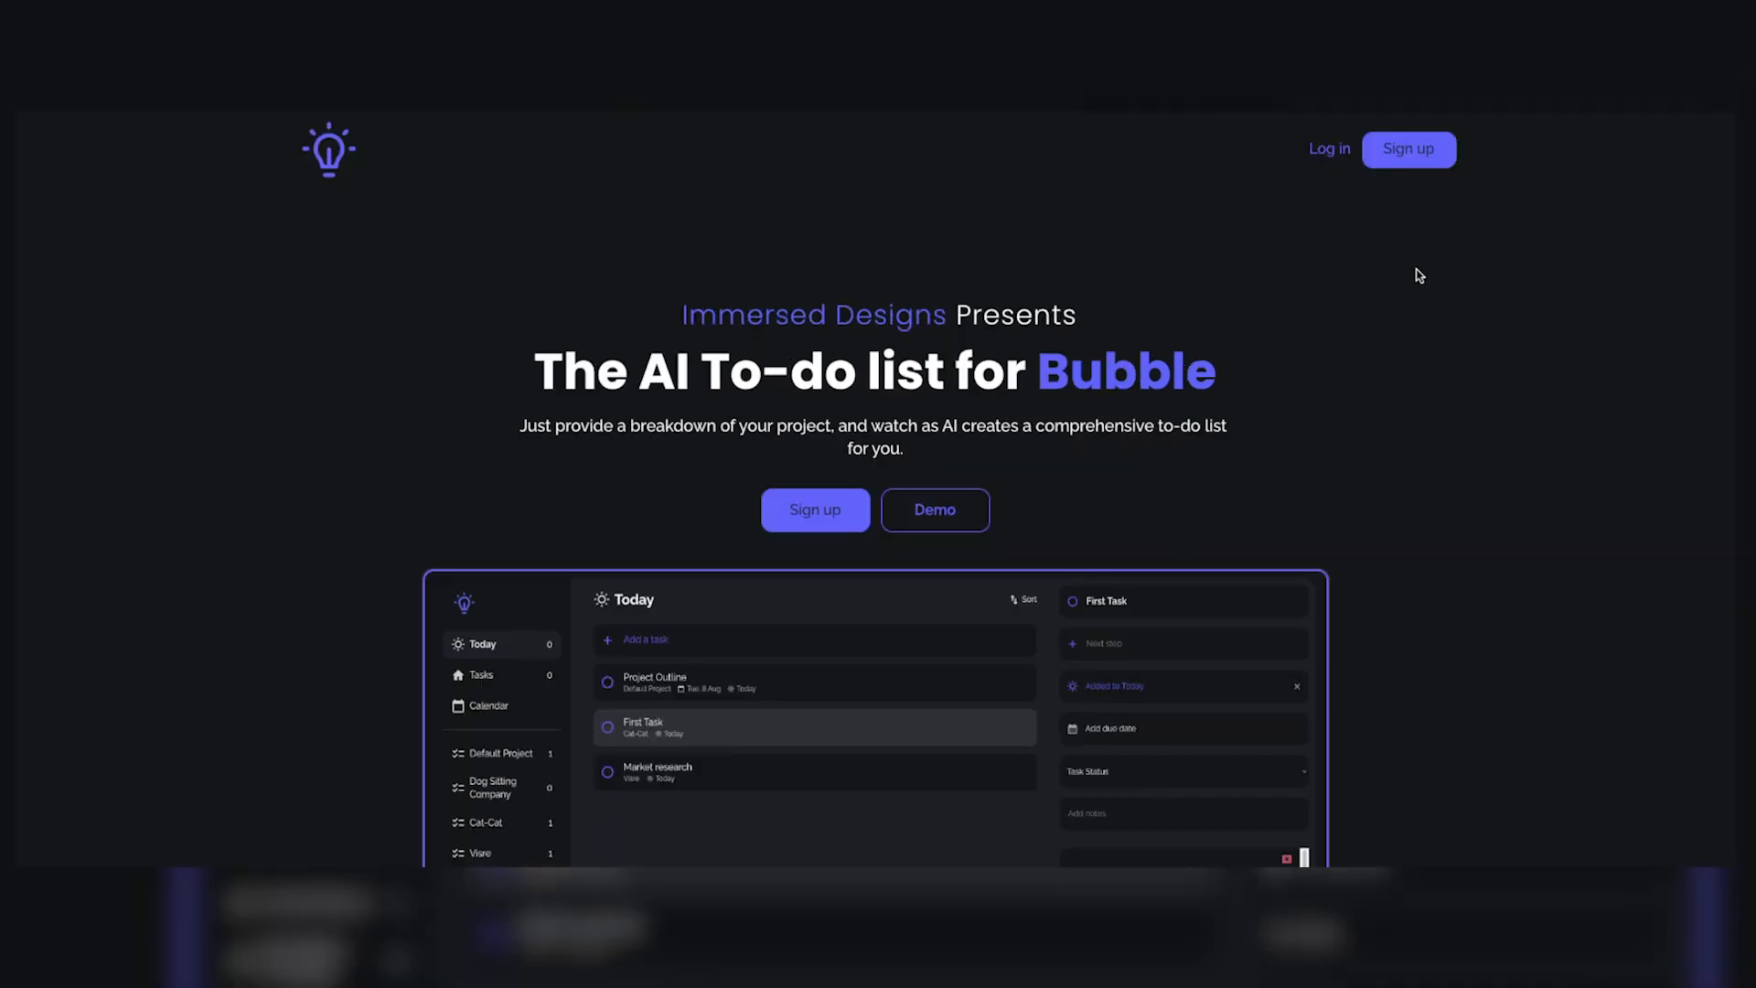
scroll(1407, 391, down, 4)
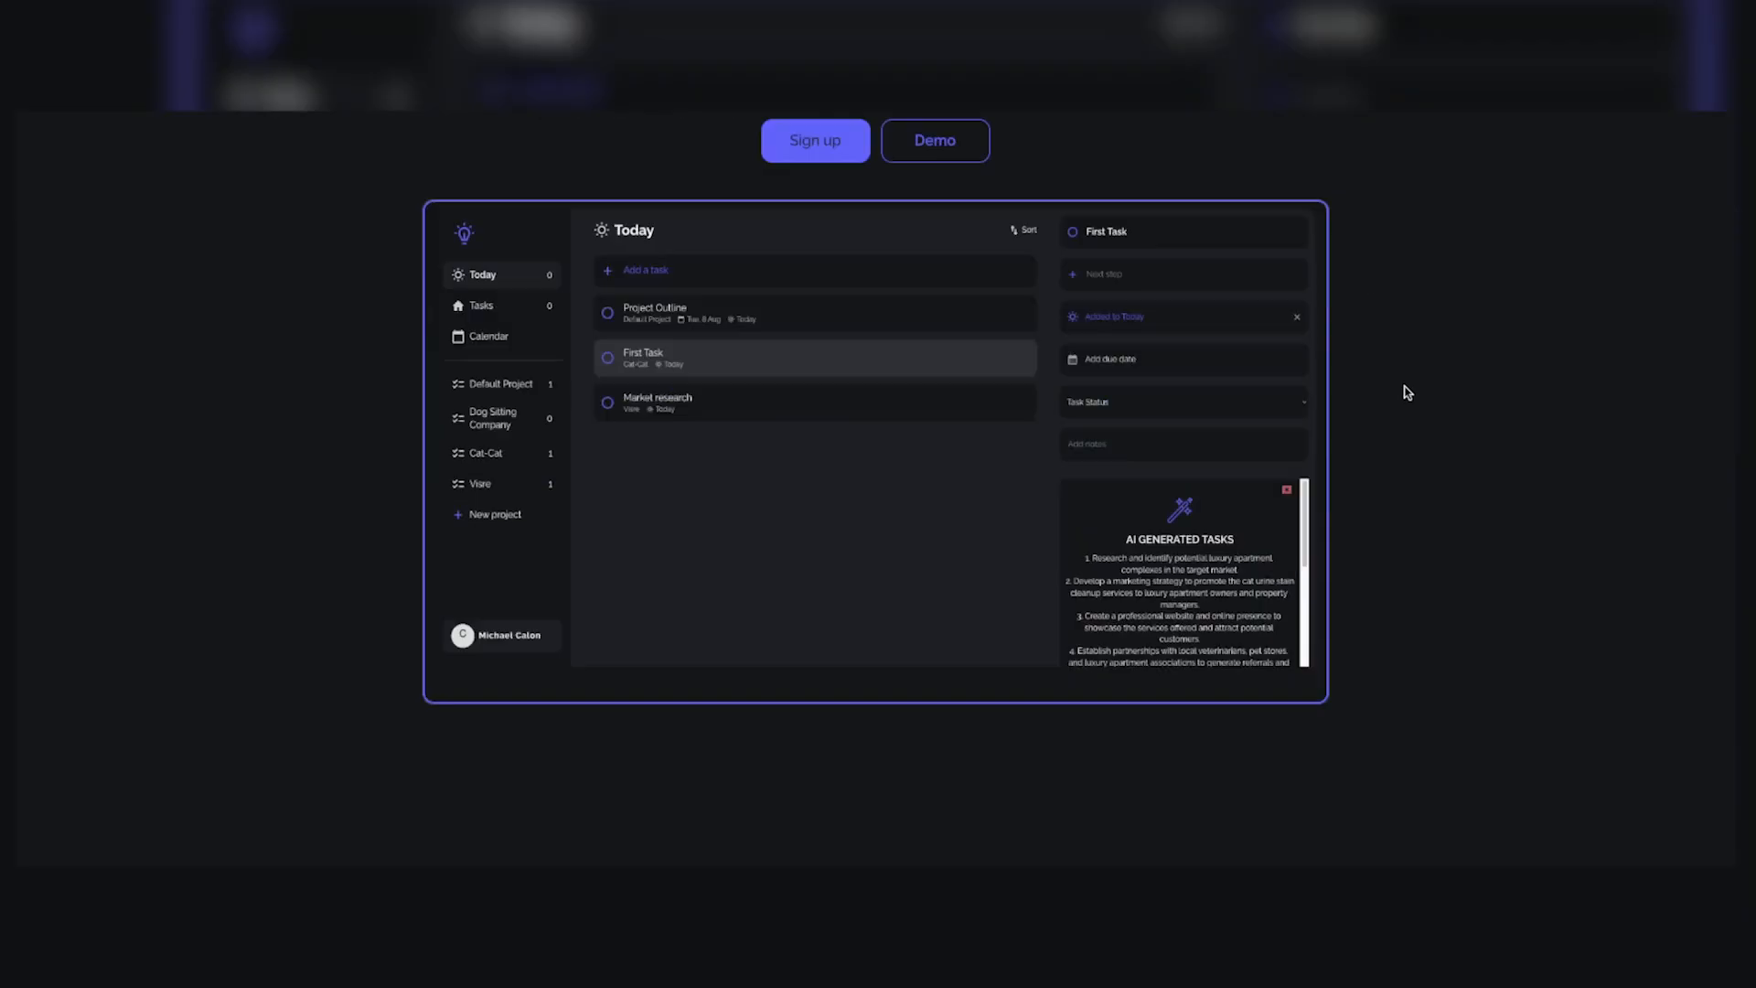
scroll(1407, 391, up, 2)
scroll(1407, 392, down, 9)
scroll(1407, 392, up, 1)
scroll(1407, 392, down, 4)
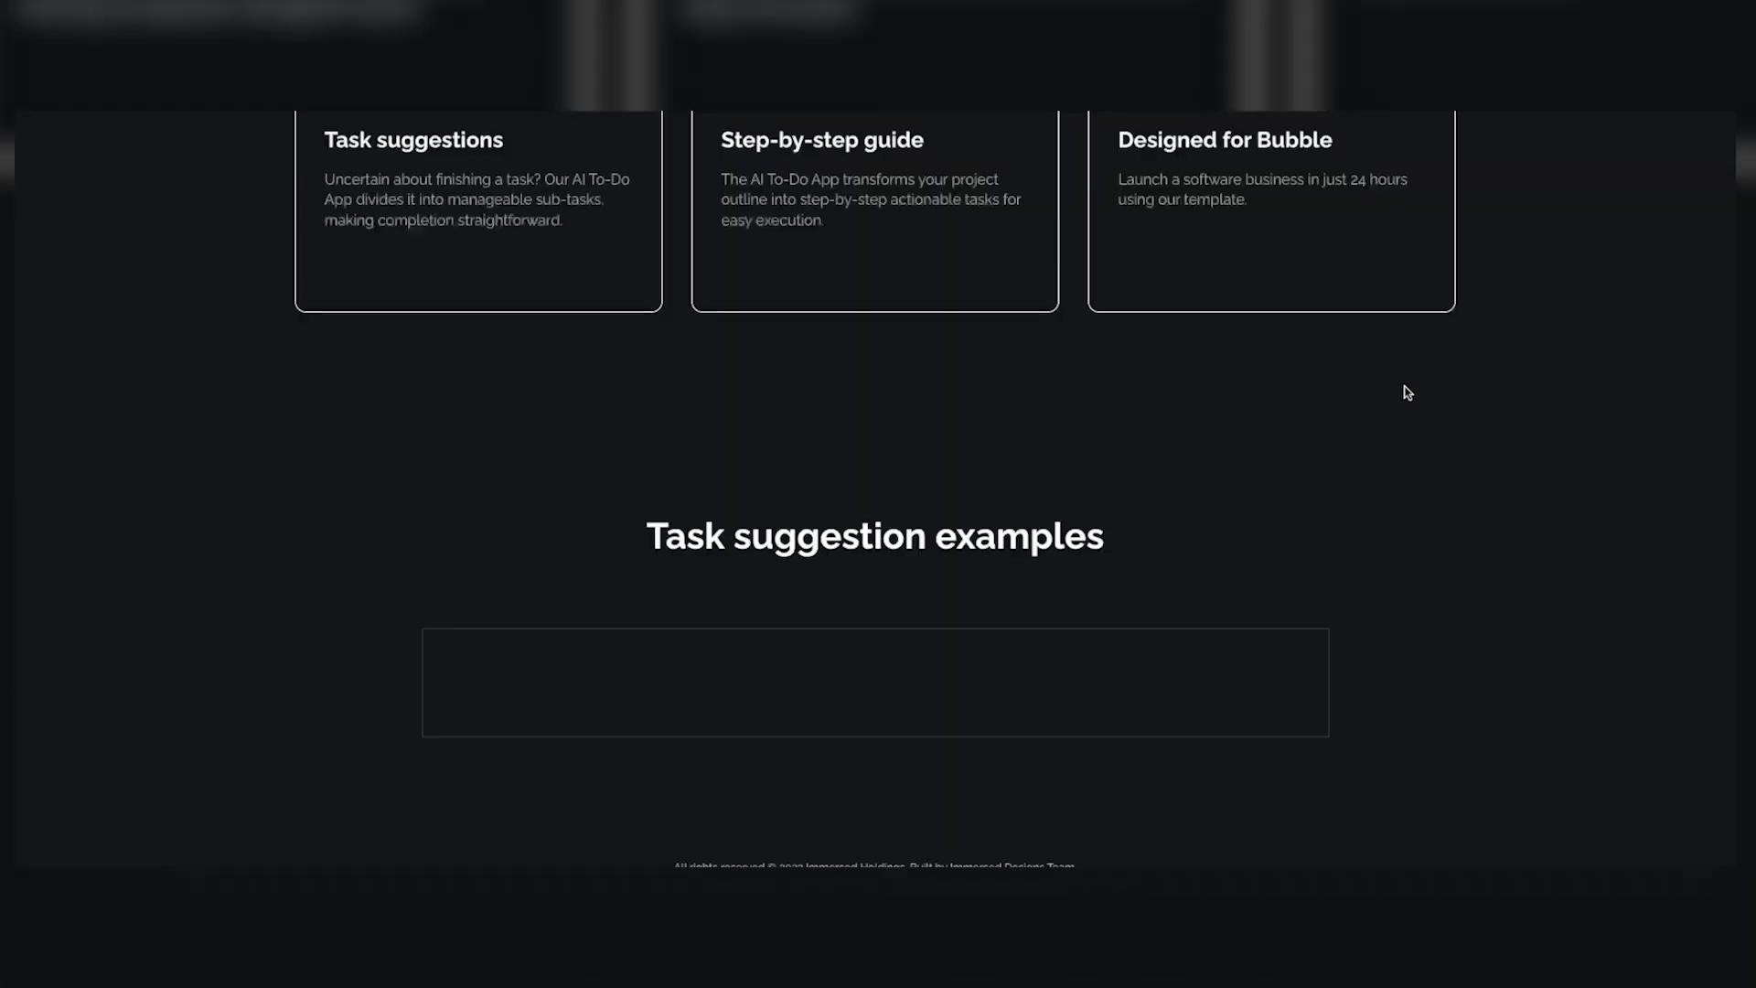
scroll(1406, 391, up, 15)
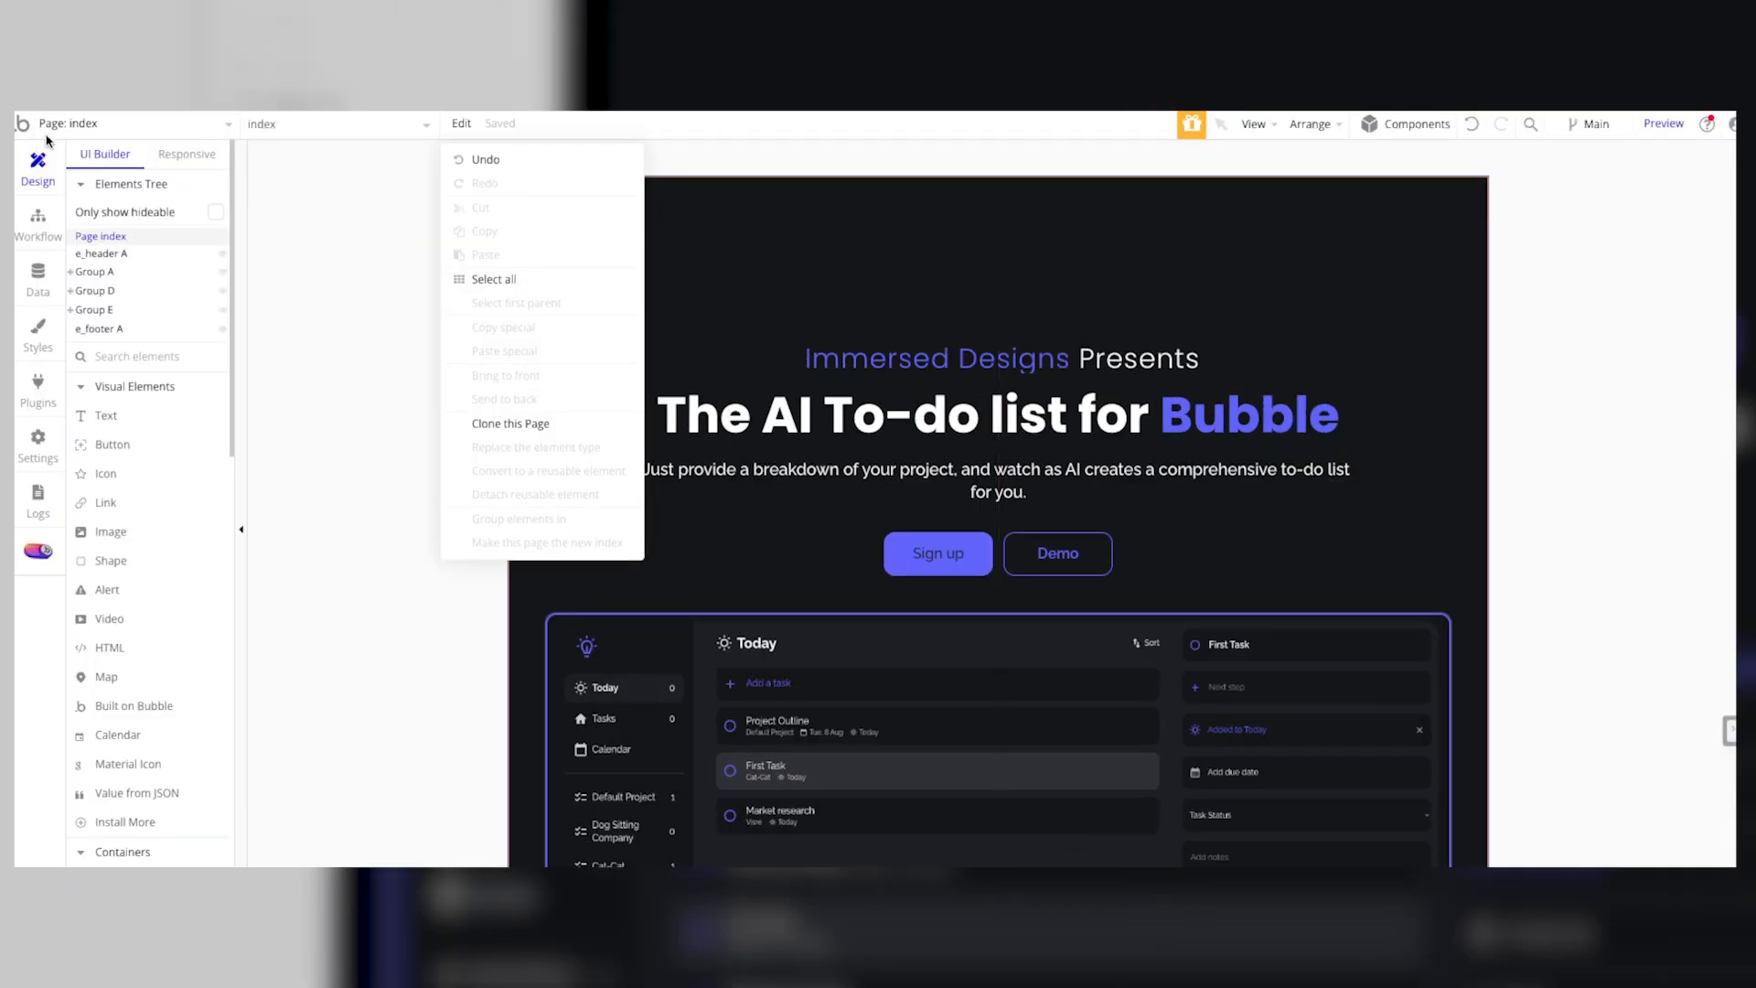
Step: Switch the Bubble editor to the app page and preview it
click(75, 123)
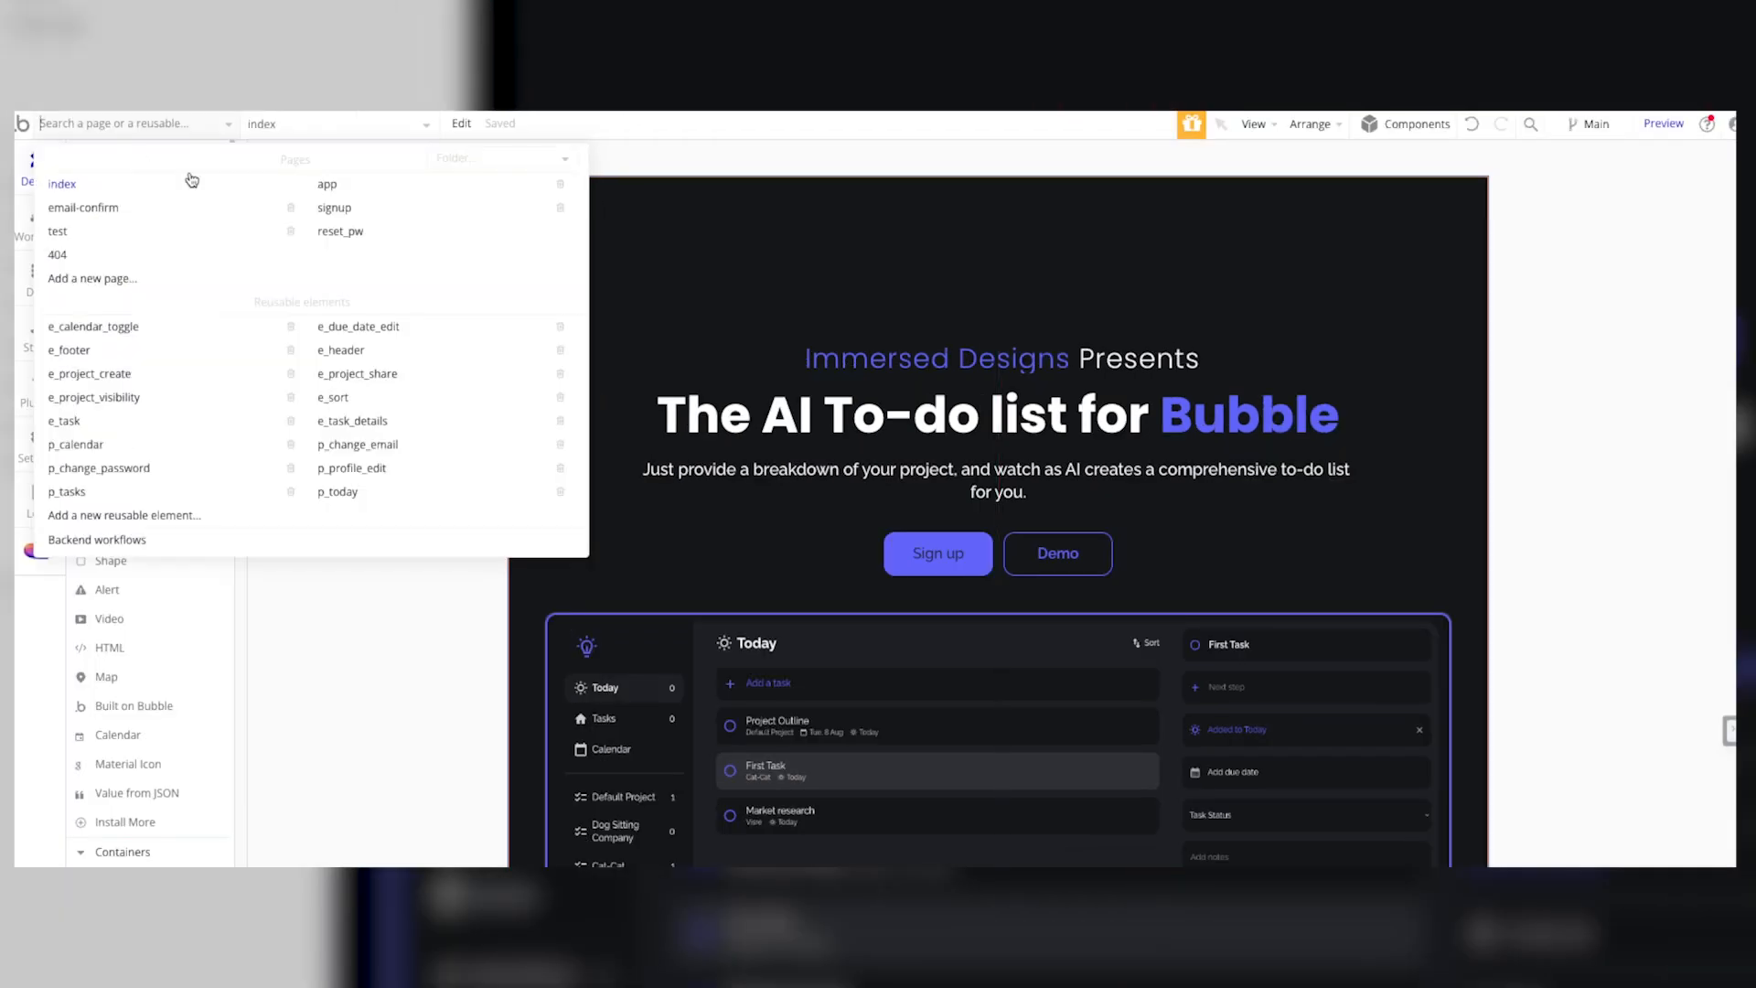
click(331, 183)
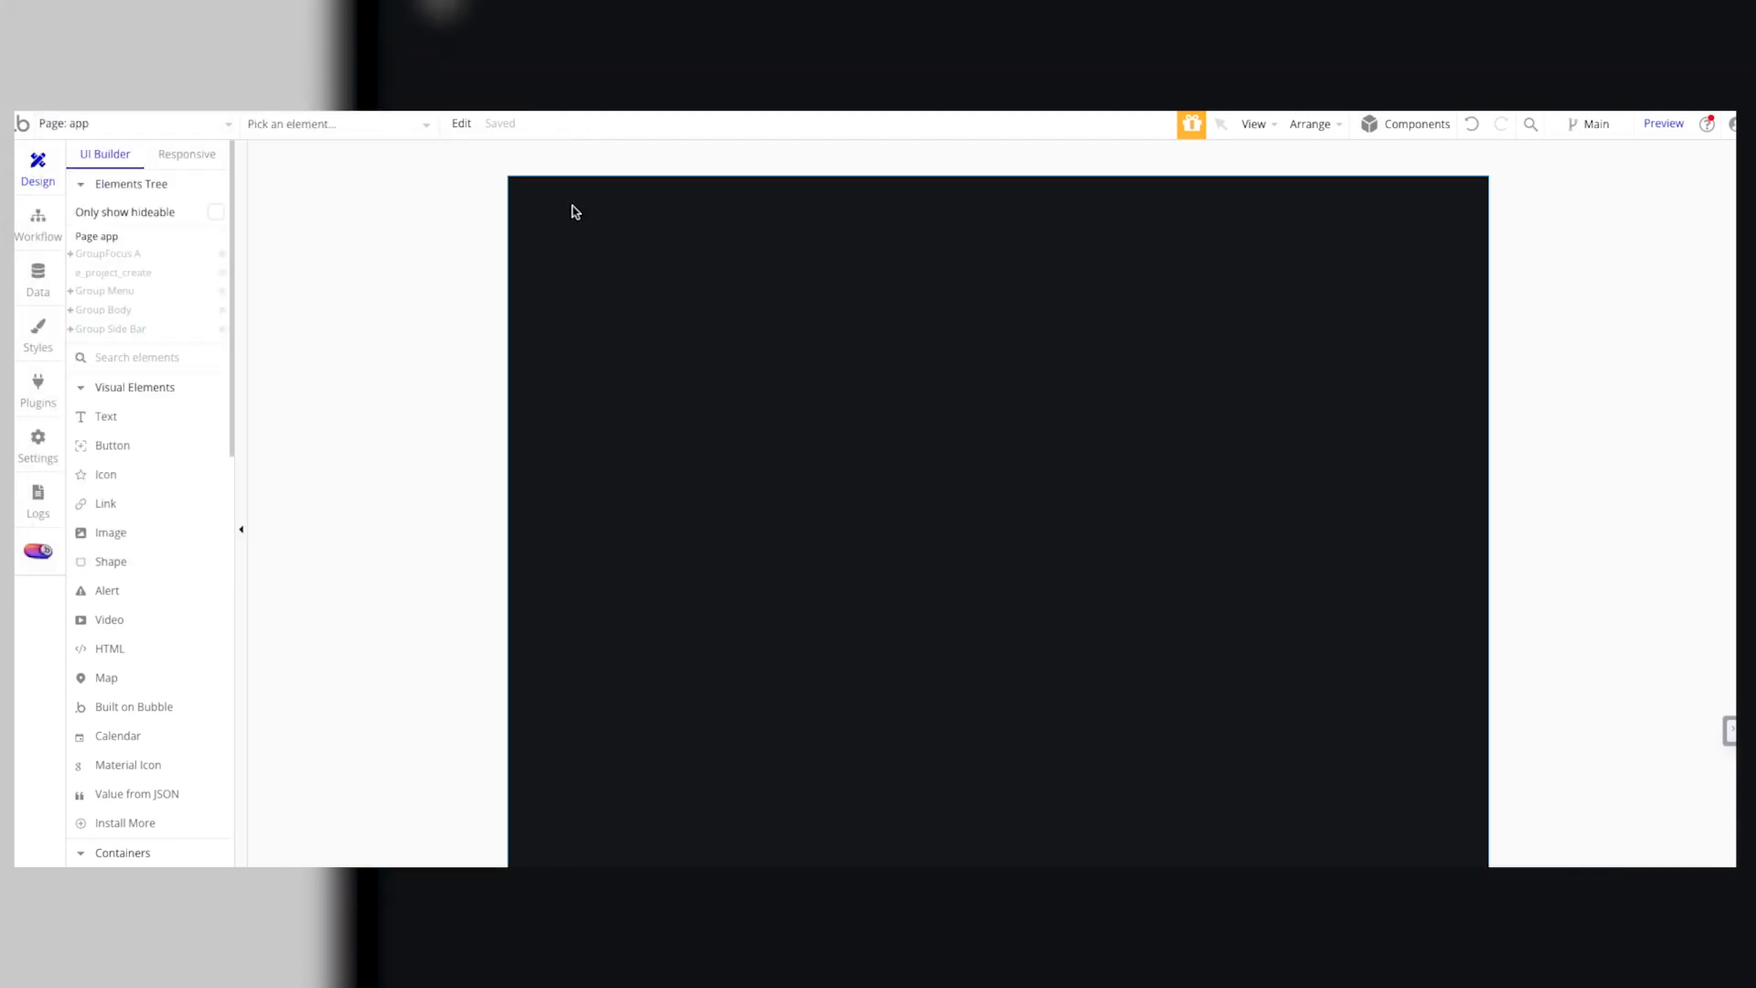
click(1661, 126)
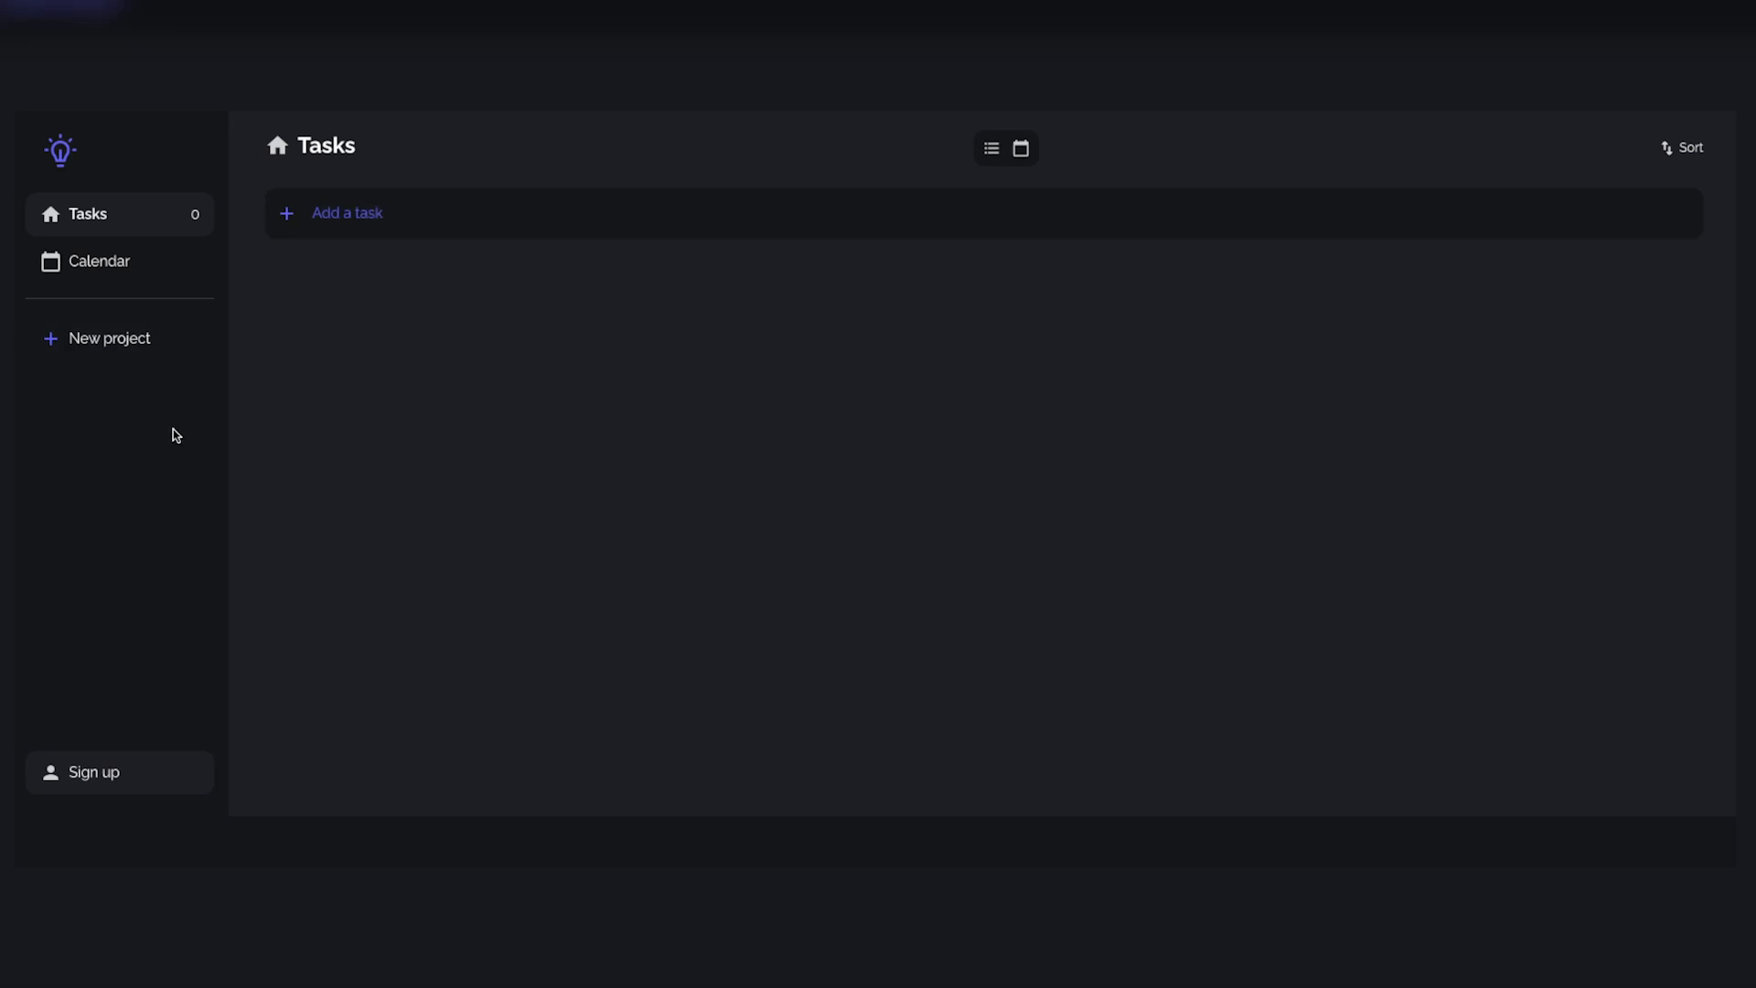
Step: Go from the app's sign-up page to the log-in form and log in to the existing account
click(110, 774)
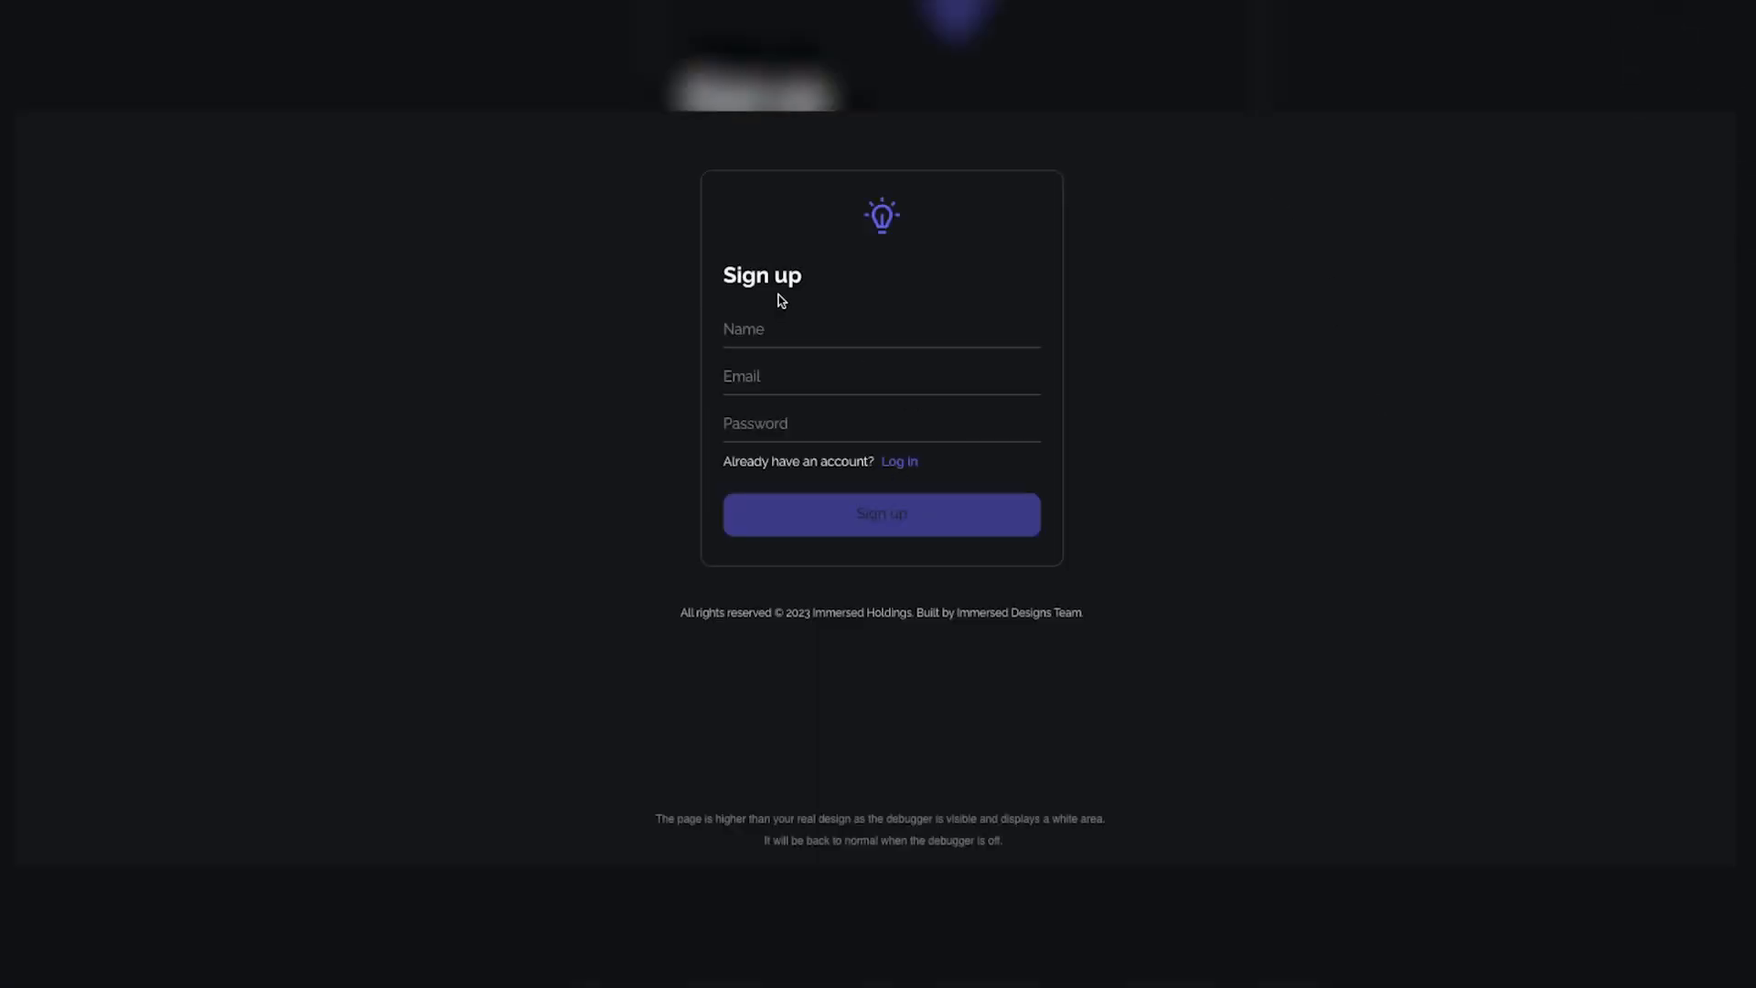
click(898, 462)
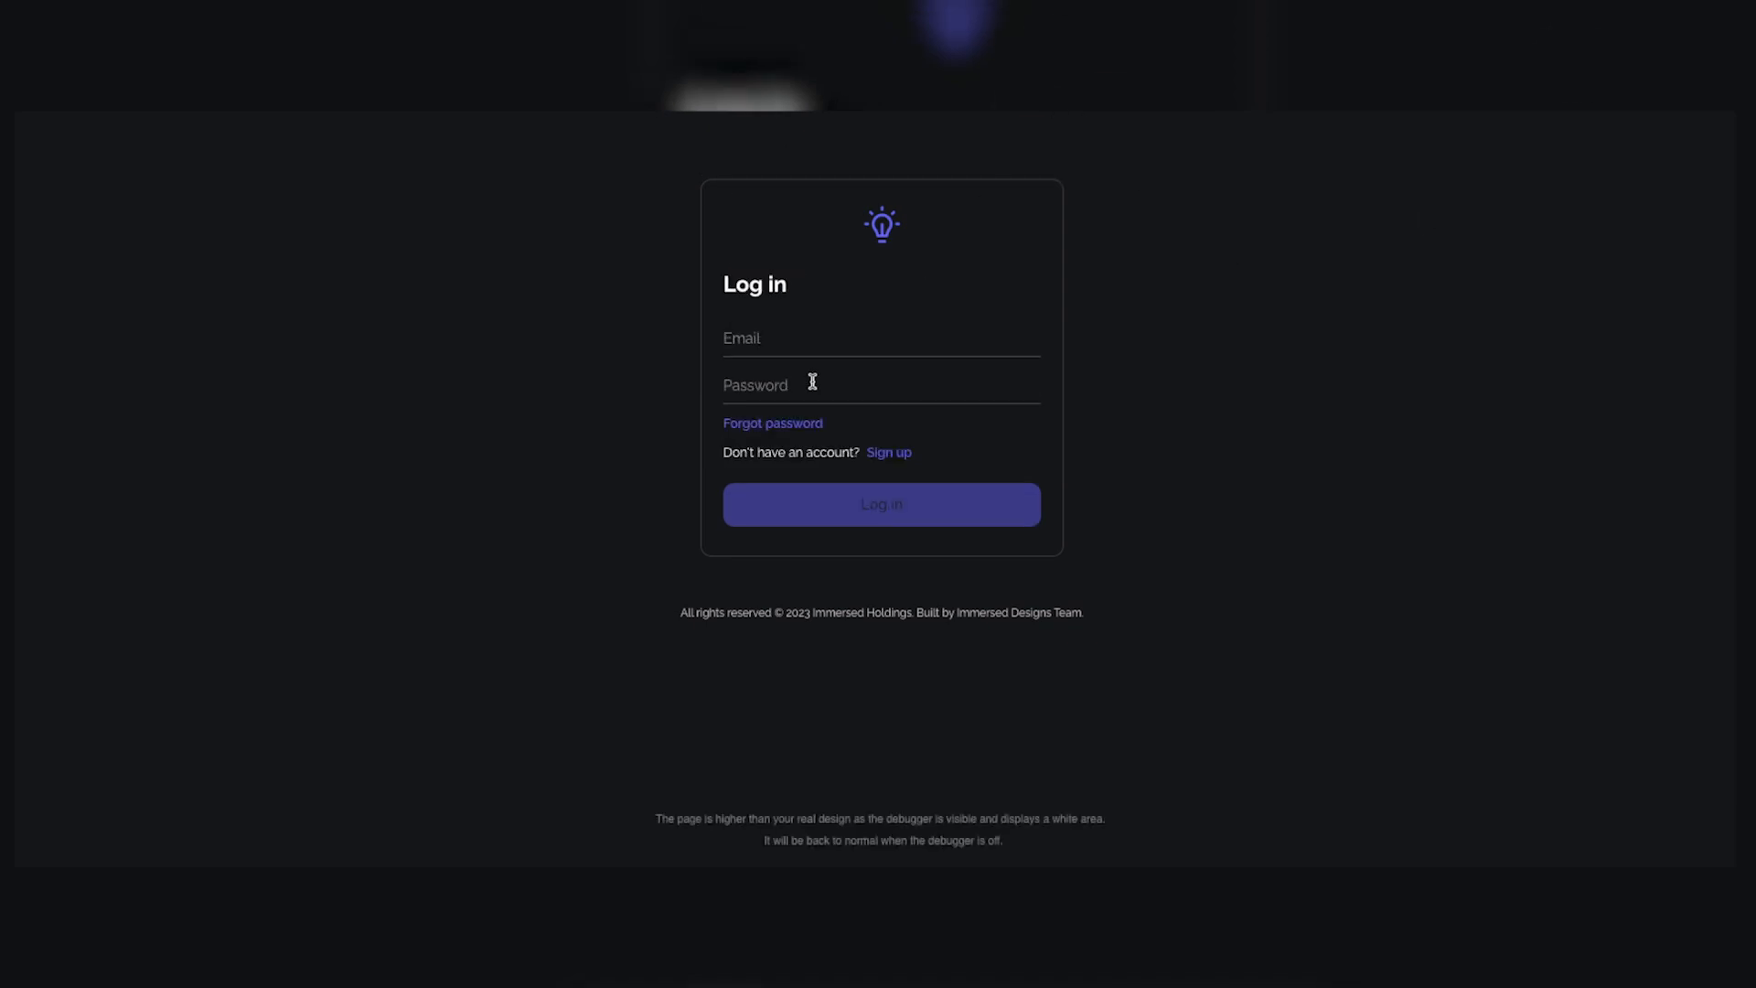
click(865, 336)
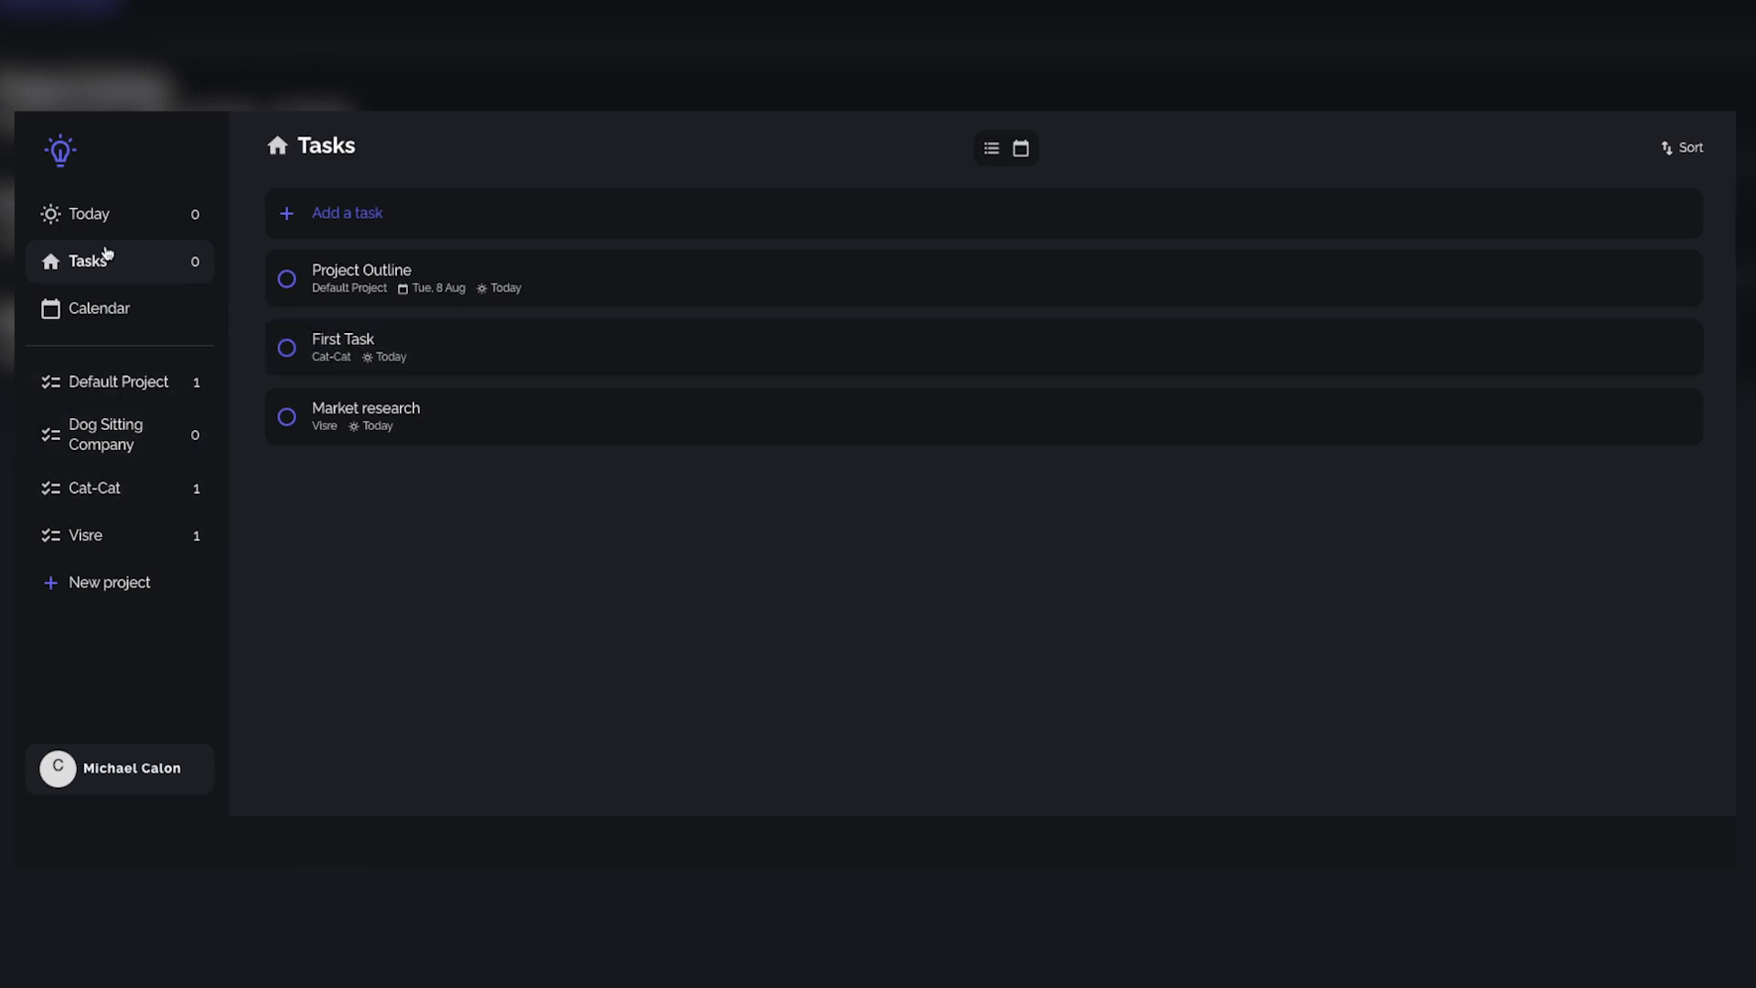
Step: View the Today, Tasks and Calendar pages, and return to the Tasks list
click(87, 220)
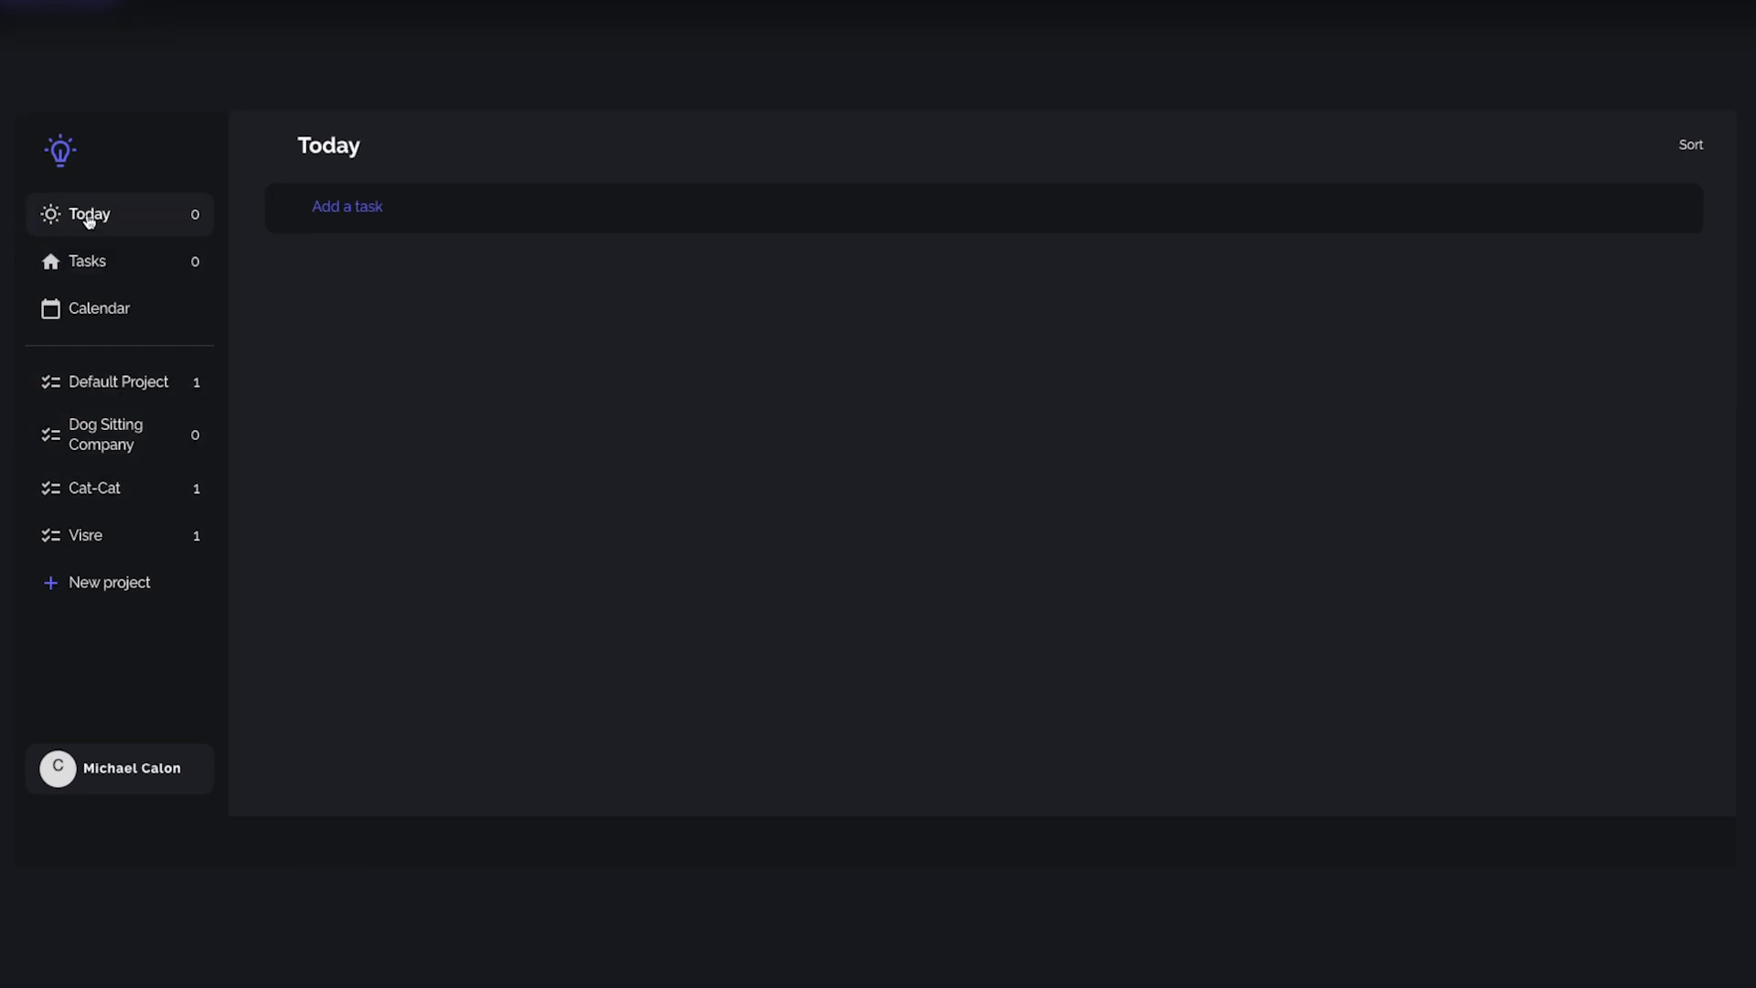
click(83, 263)
click(126, 307)
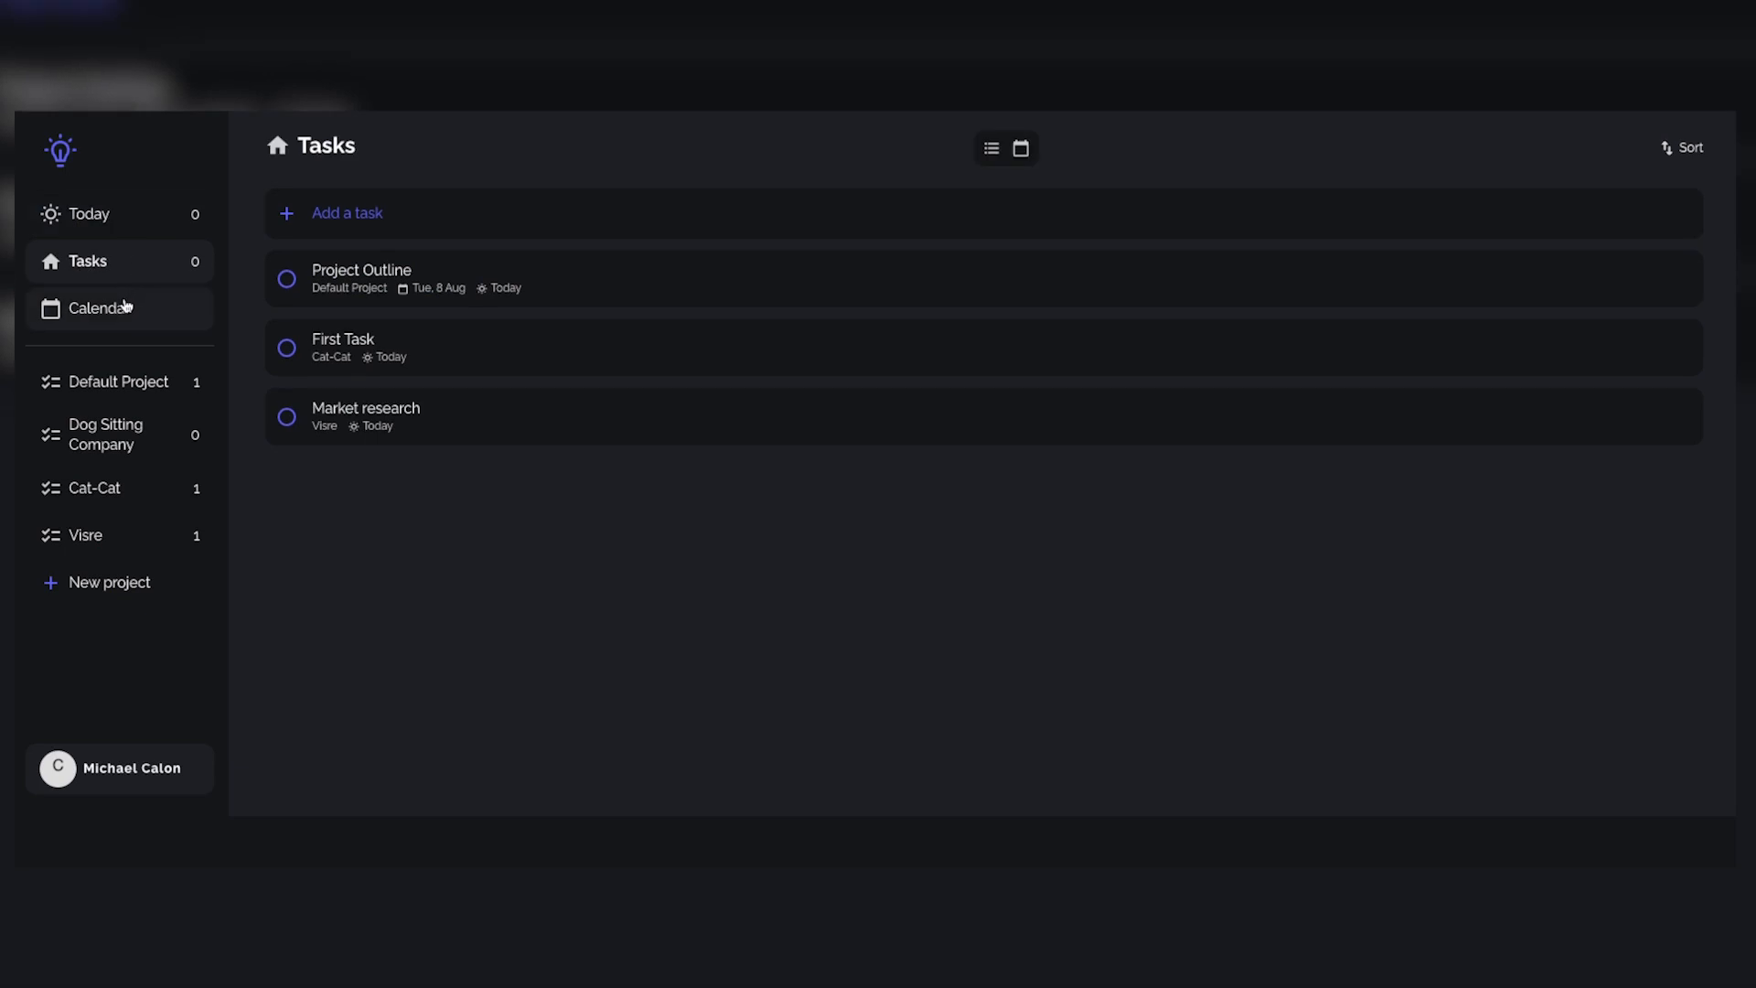
click(170, 269)
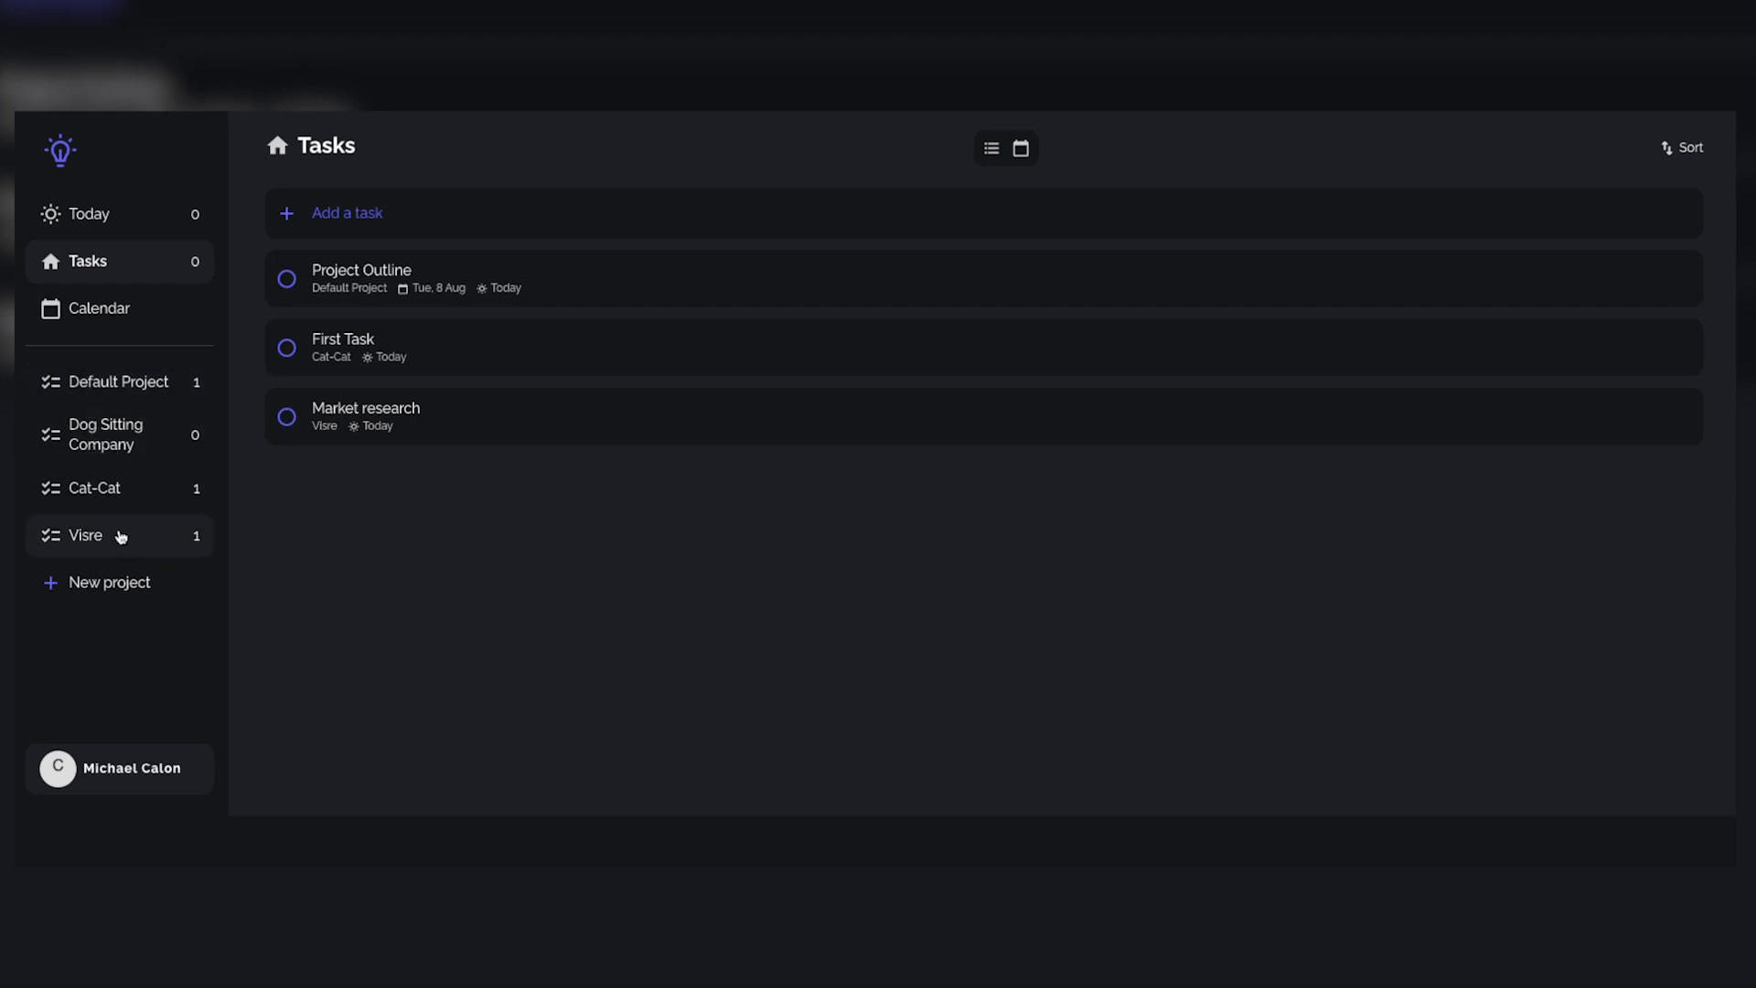
Step: Look through the Dog Sitting Company, Cat-Cat and Visre projects, including their descriptions and tasks
click(98, 445)
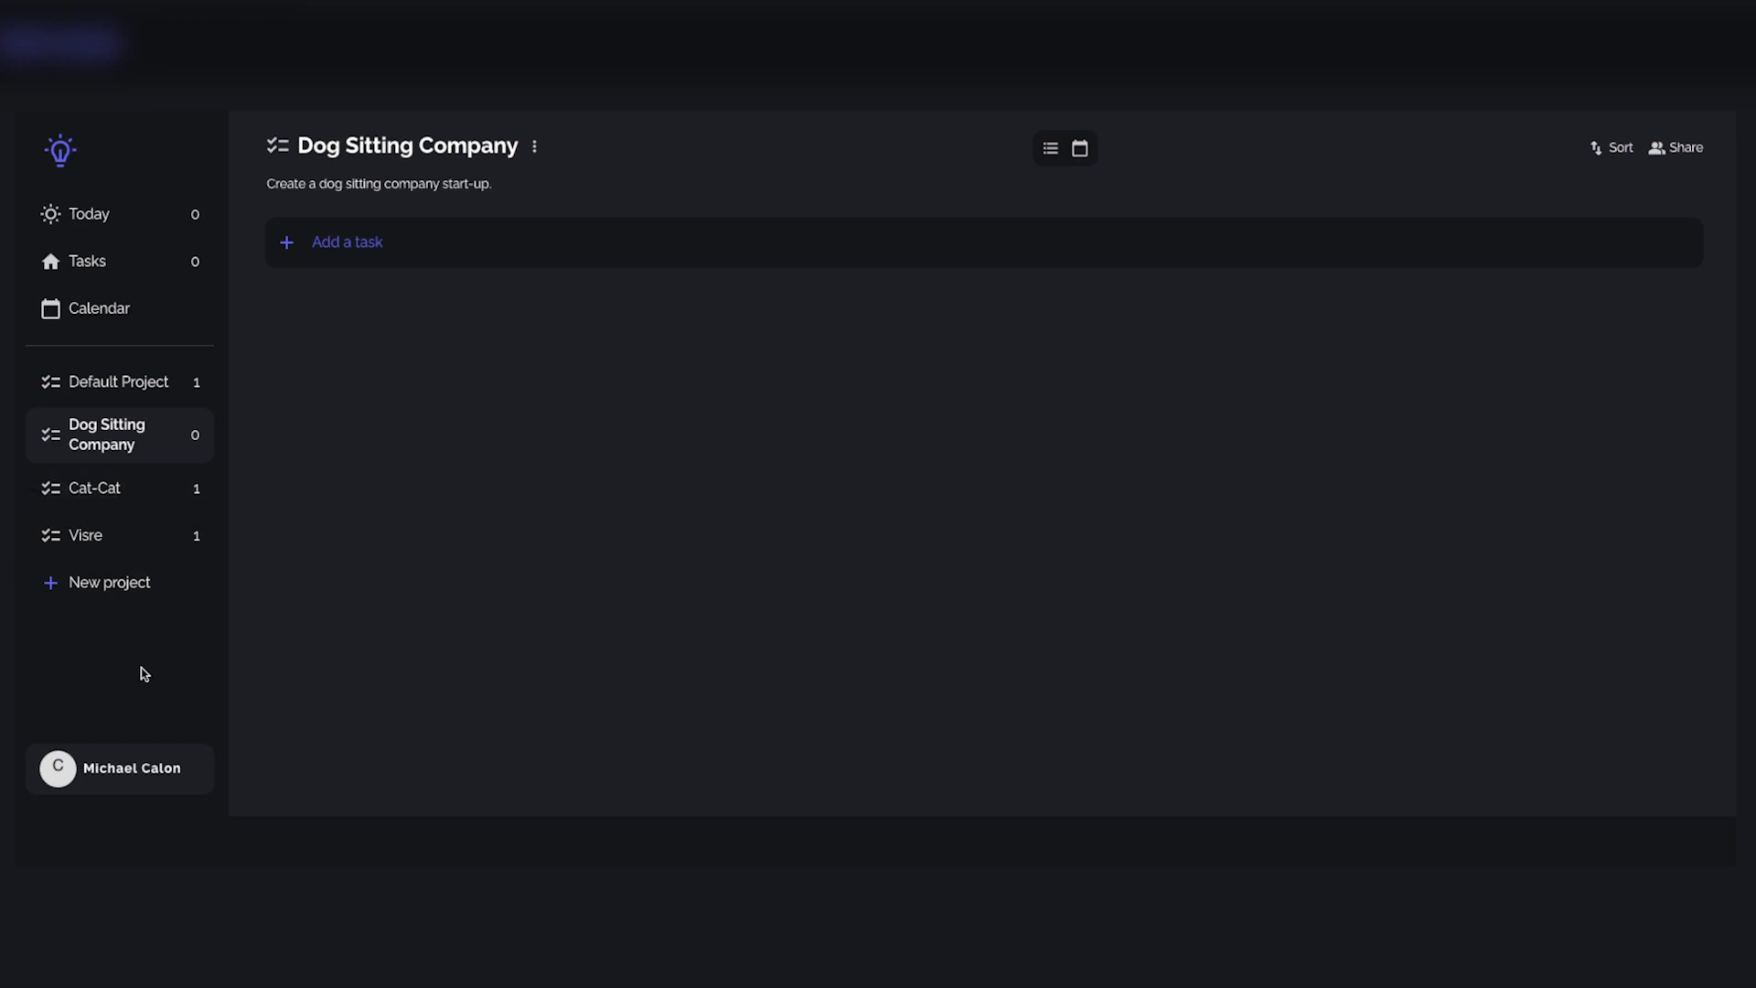
click(113, 487)
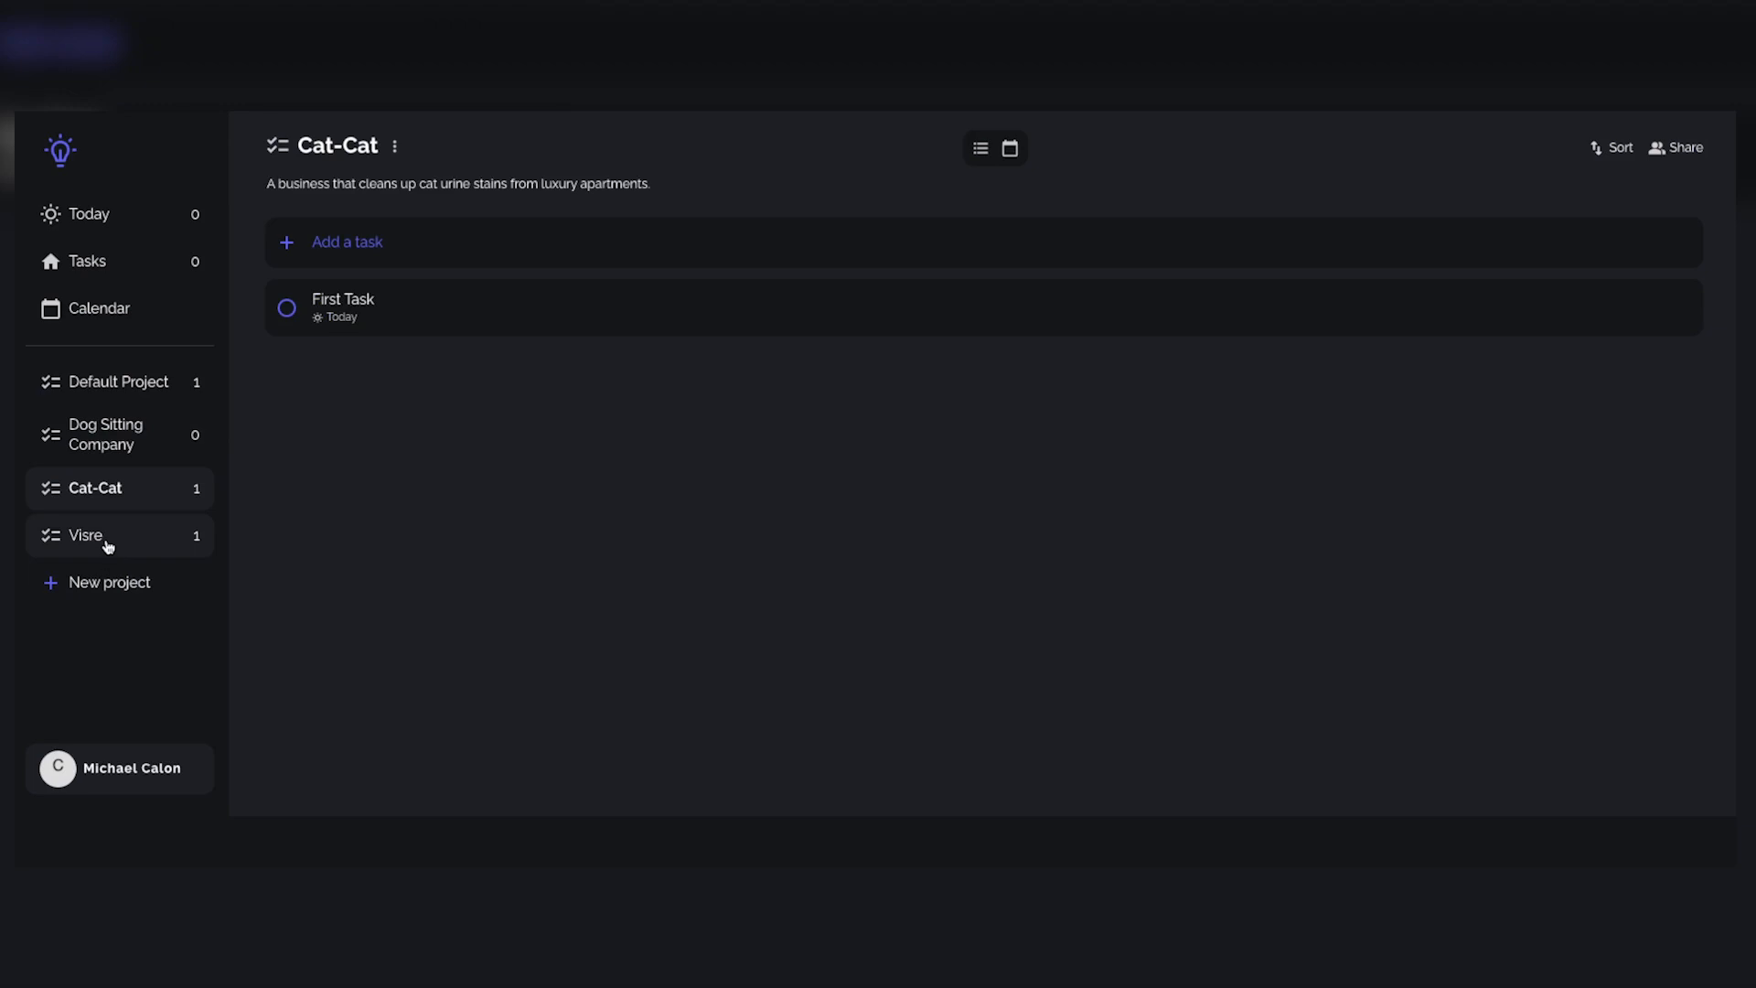
scroll(893, 485, down, 2)
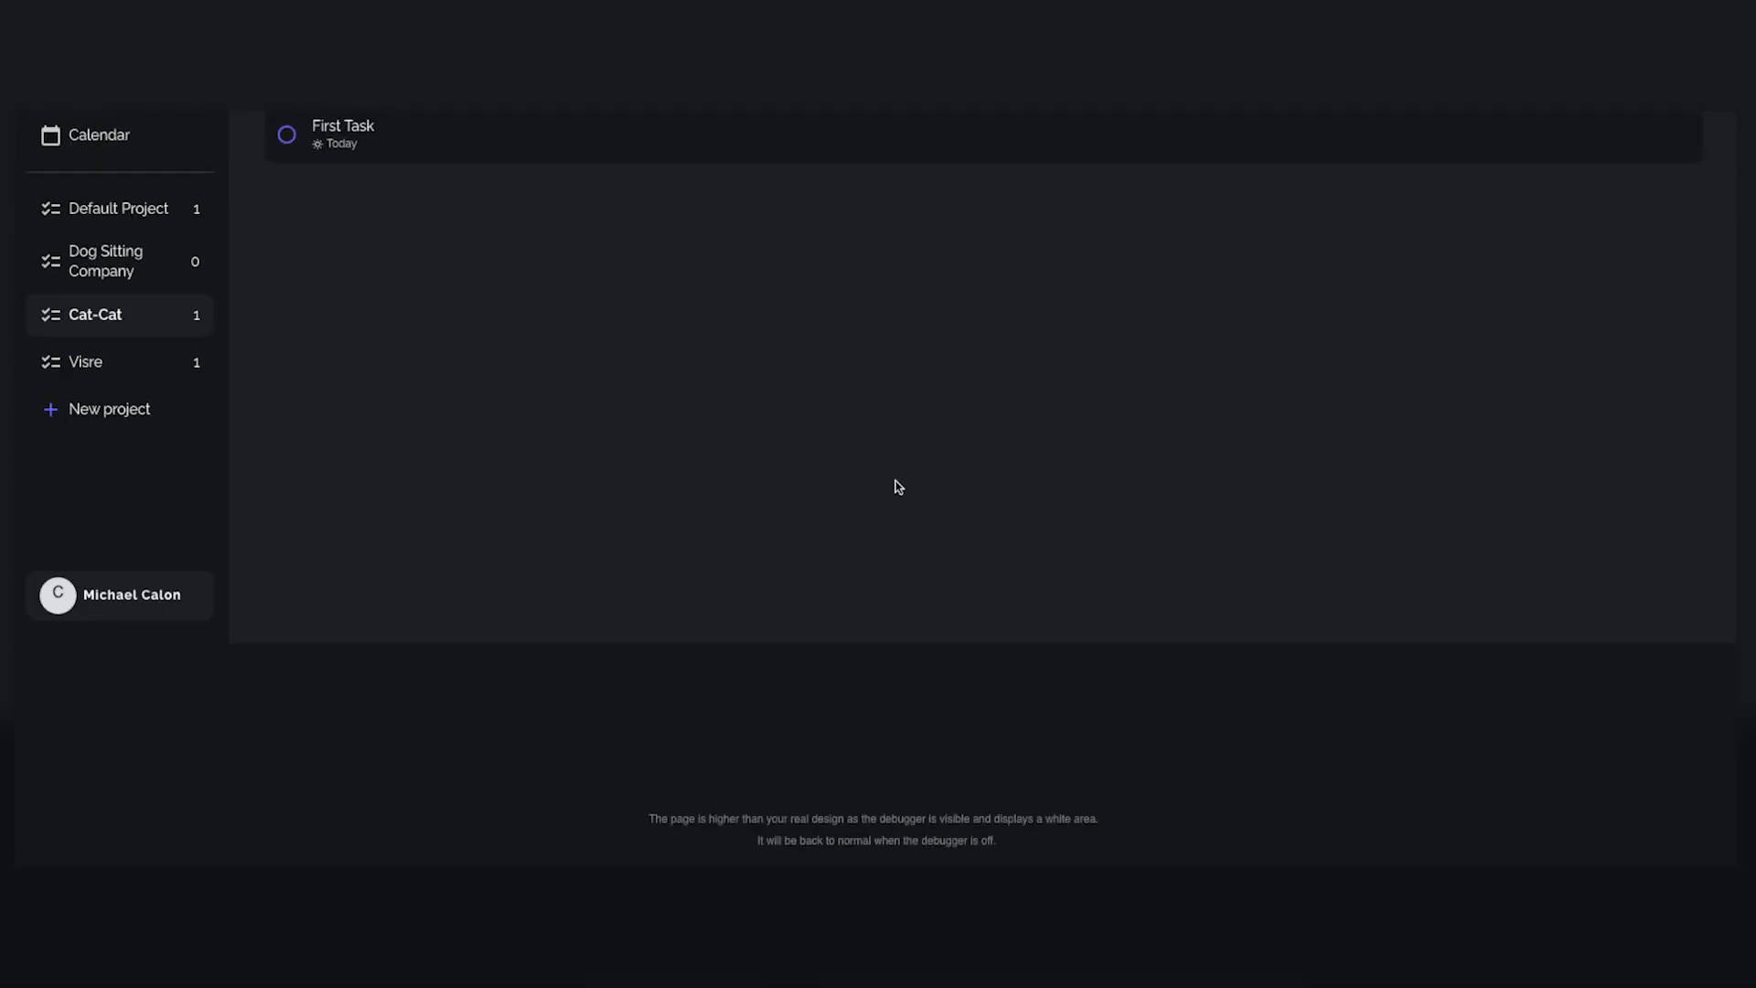
click(42, 367)
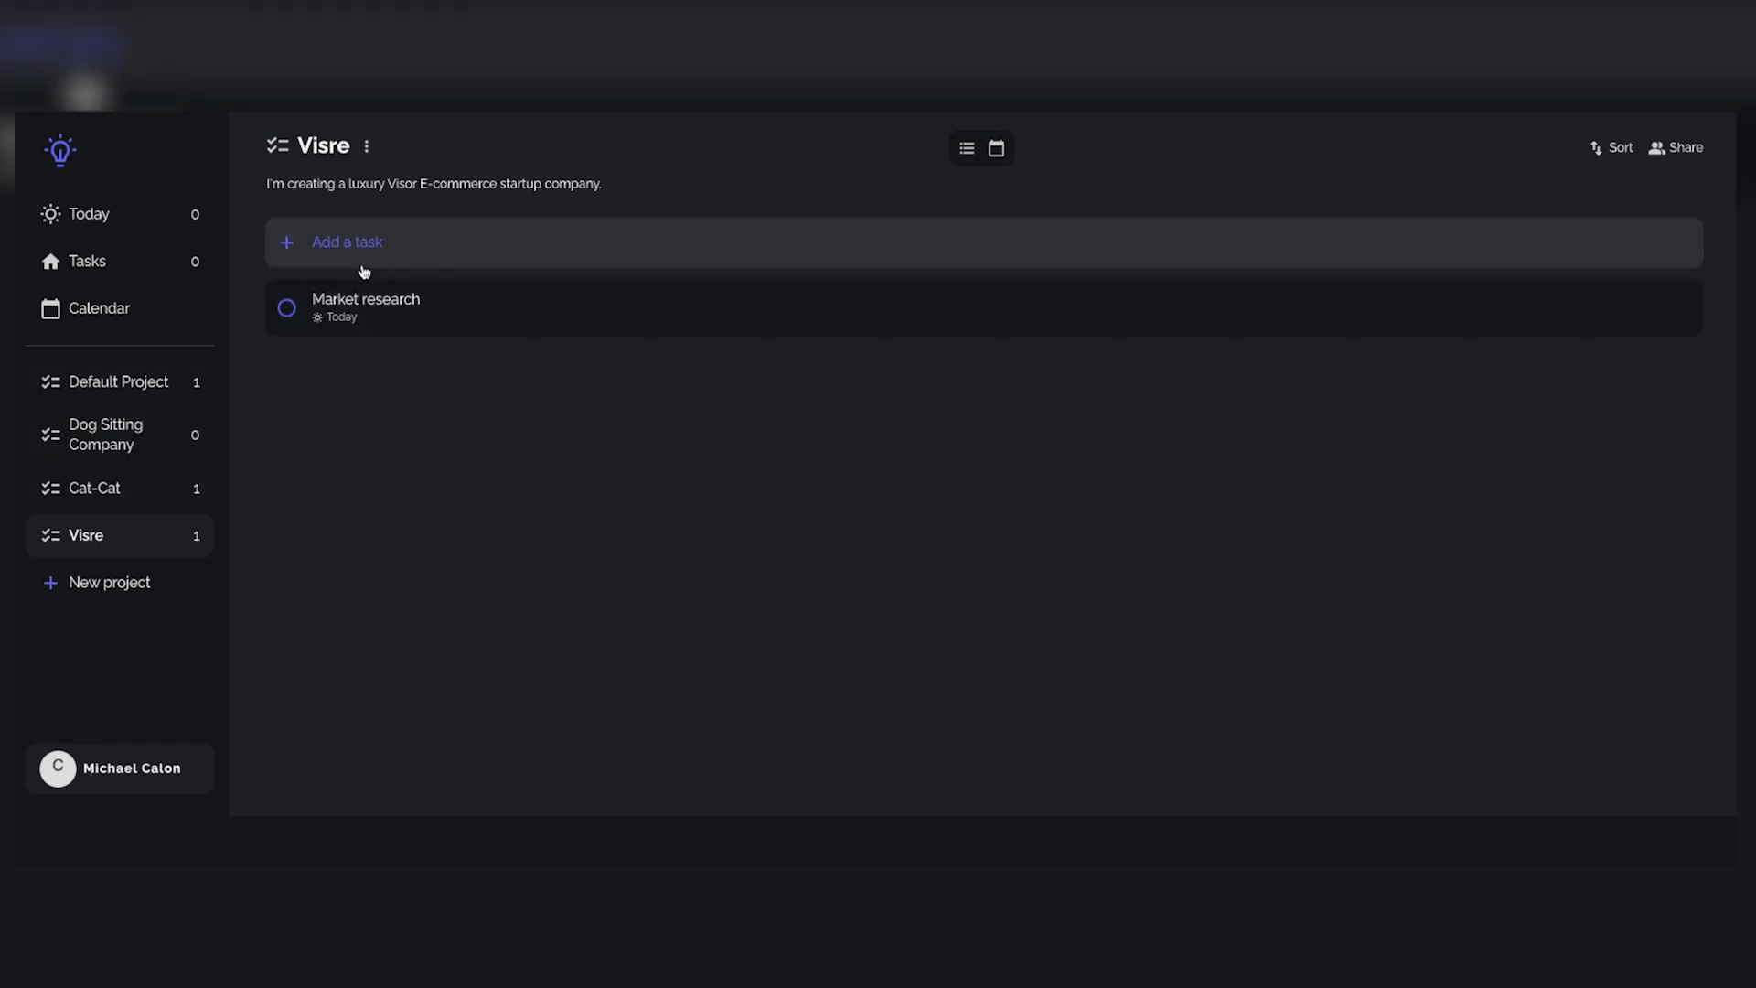
Step: Add a task named "Create a business plan" to the Dog Sitting Company project
click(106, 431)
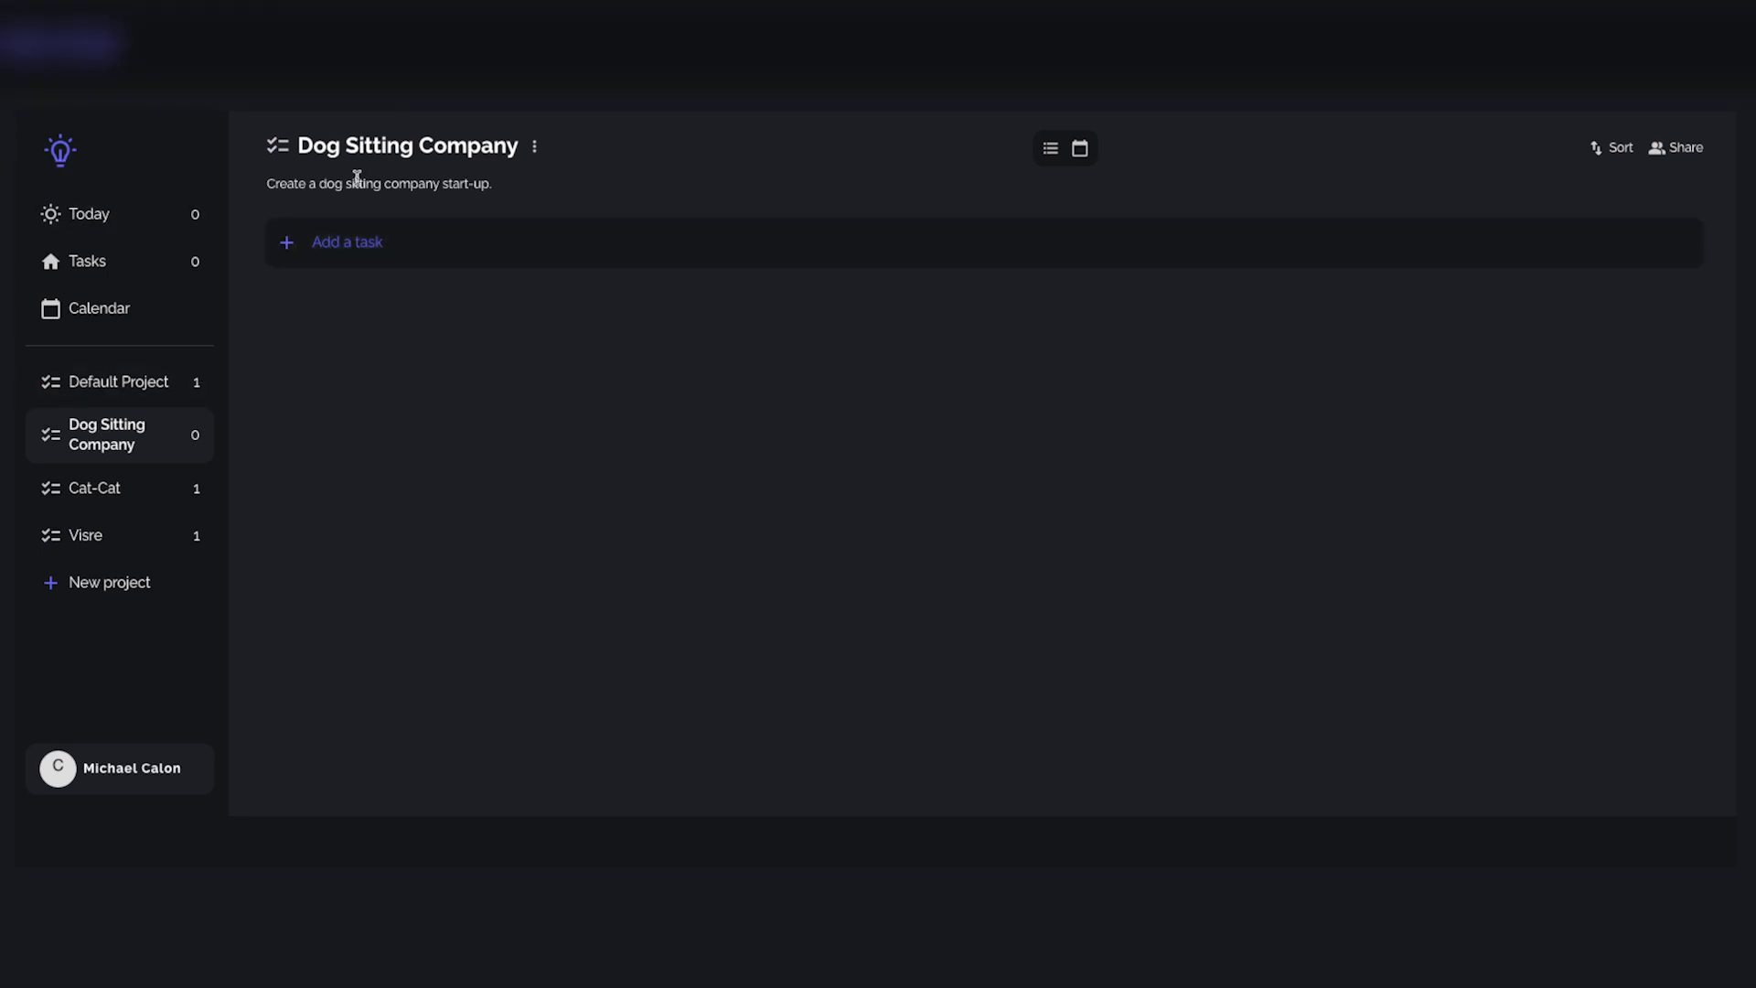
double_click(363, 183)
click(384, 324)
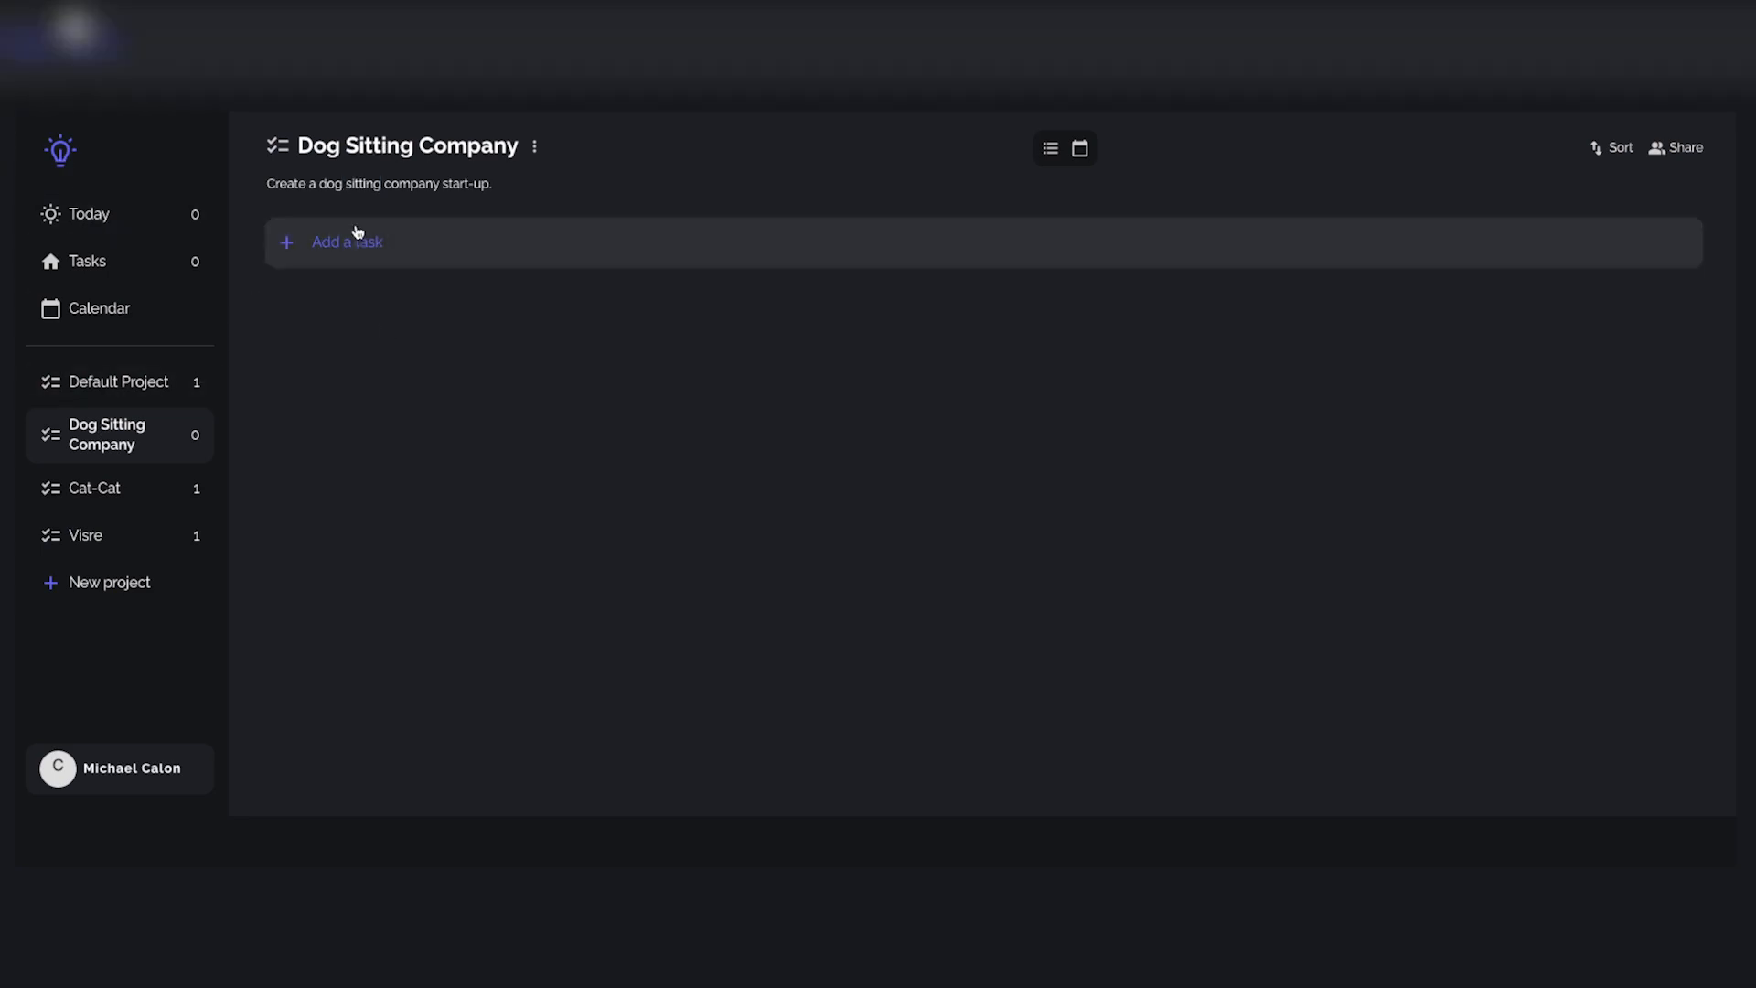
click(1533, 245)
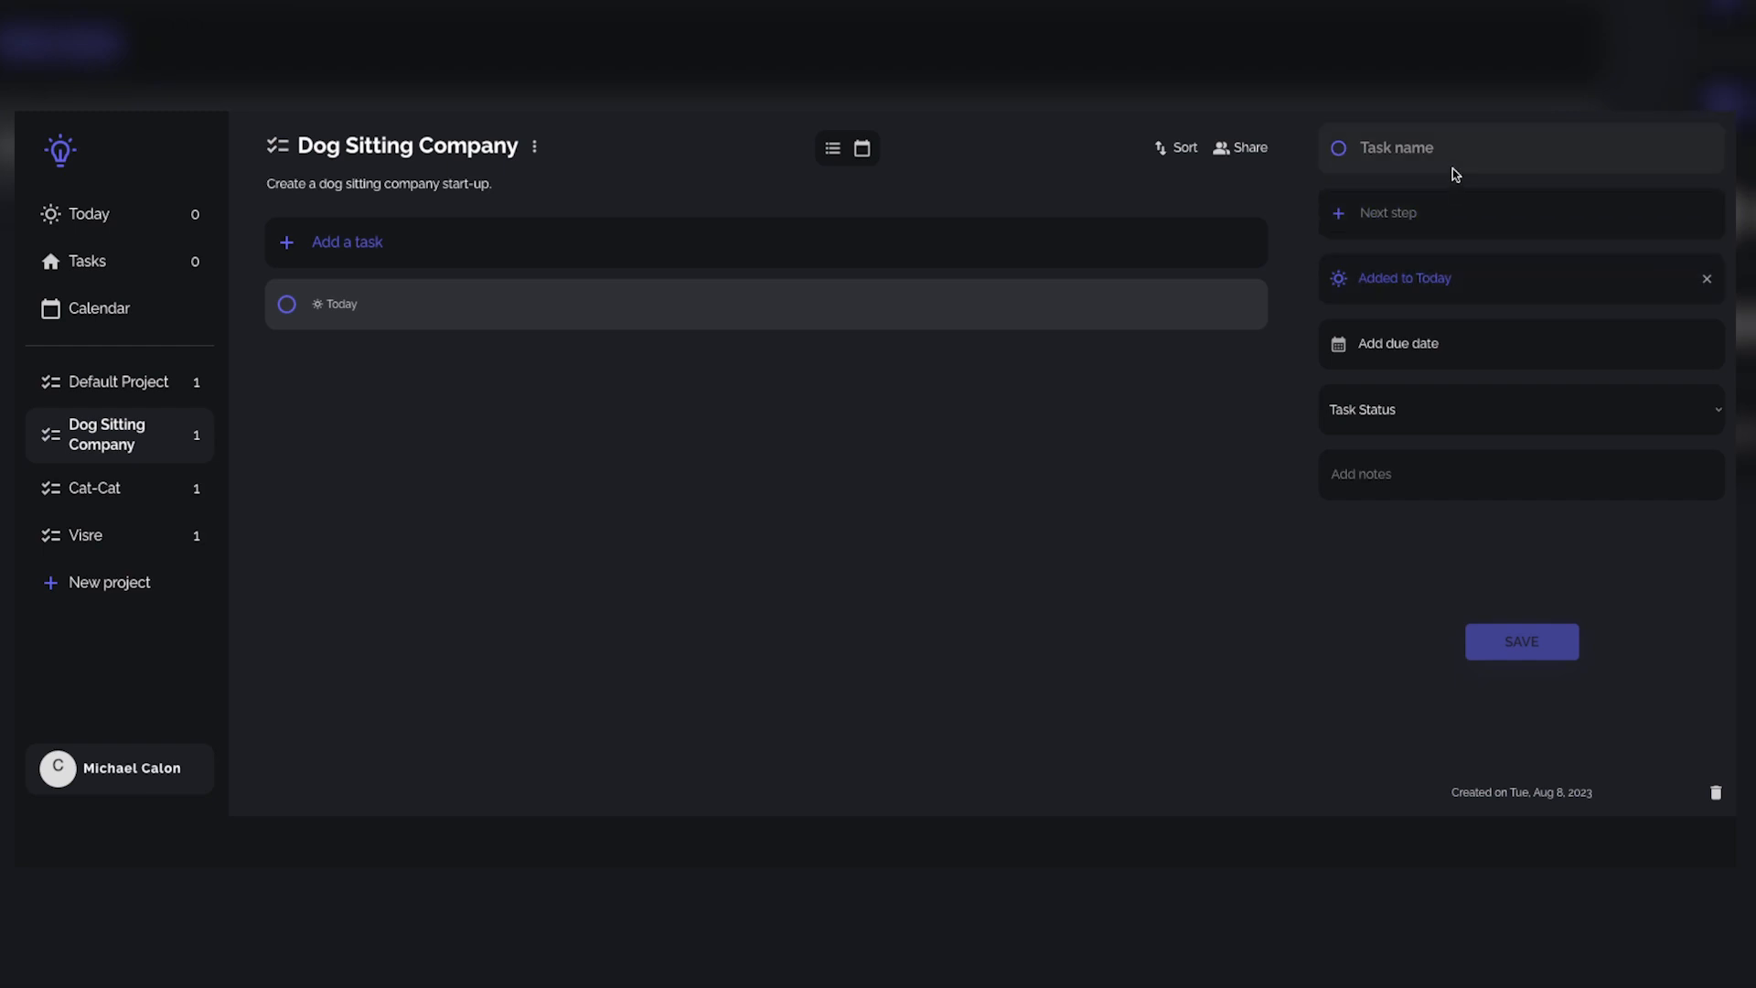
click(1425, 152)
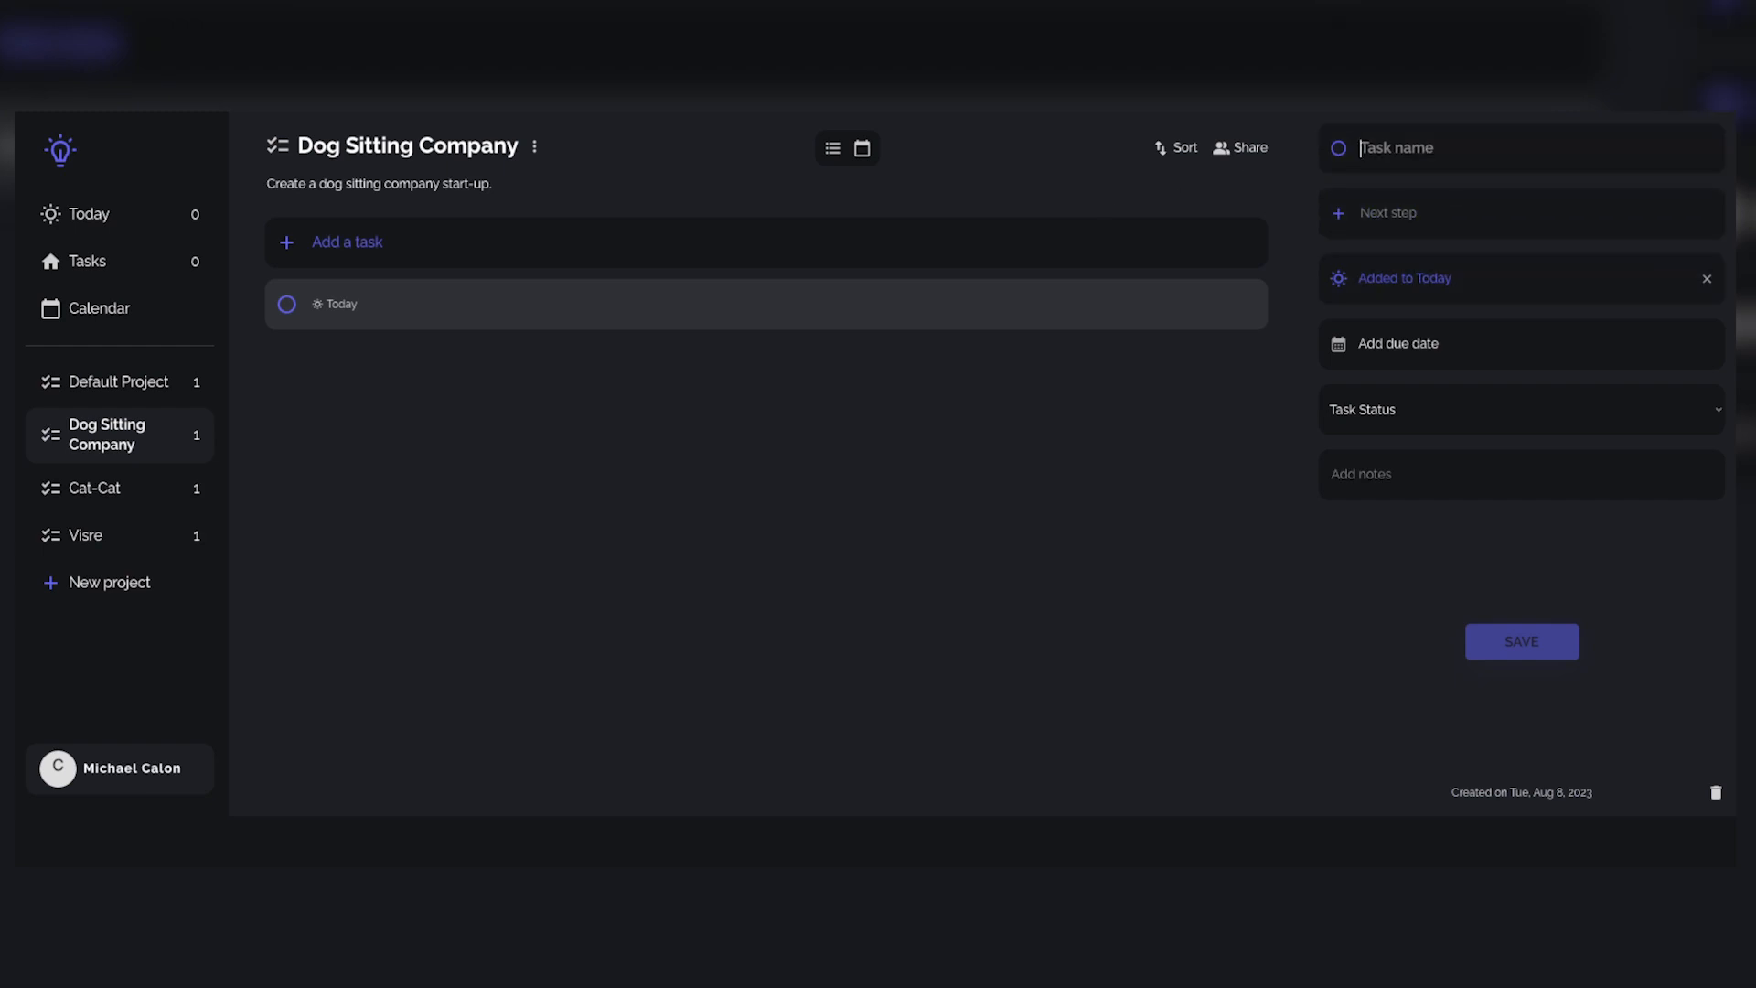
text(Create a business plan)
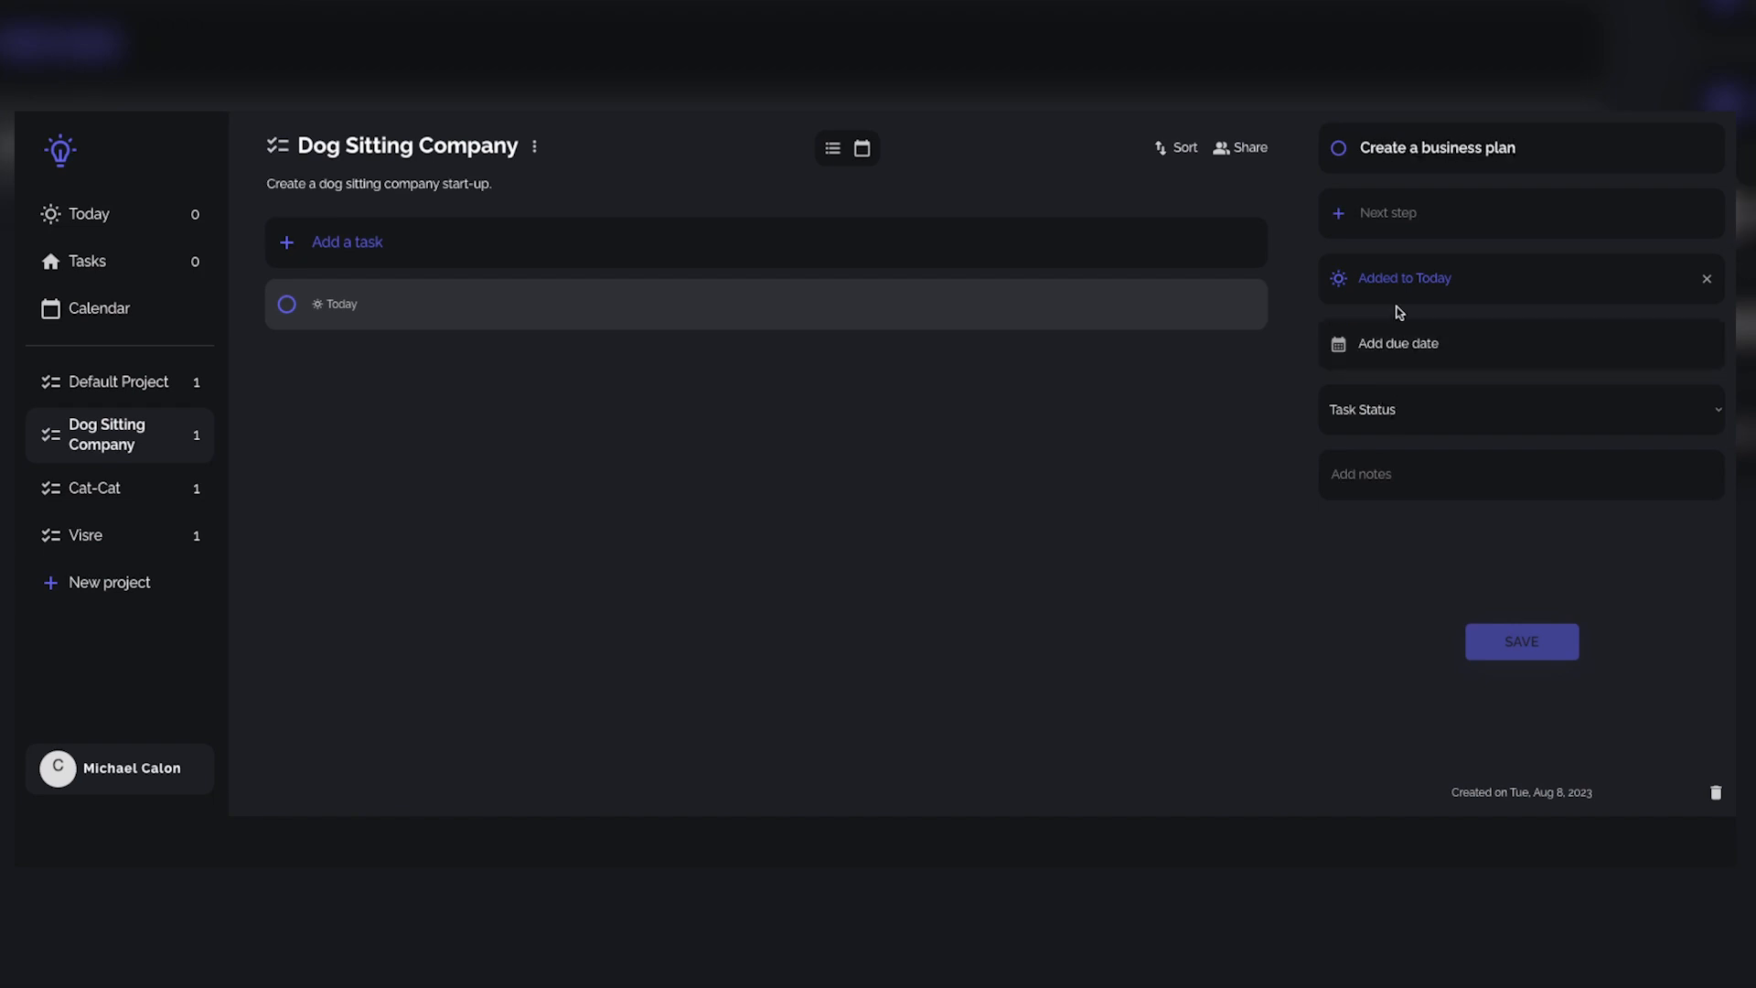
Step: Set the business plan task's due date to next week, Monday, Aug 14, 2023, and its status to Active
click(1403, 360)
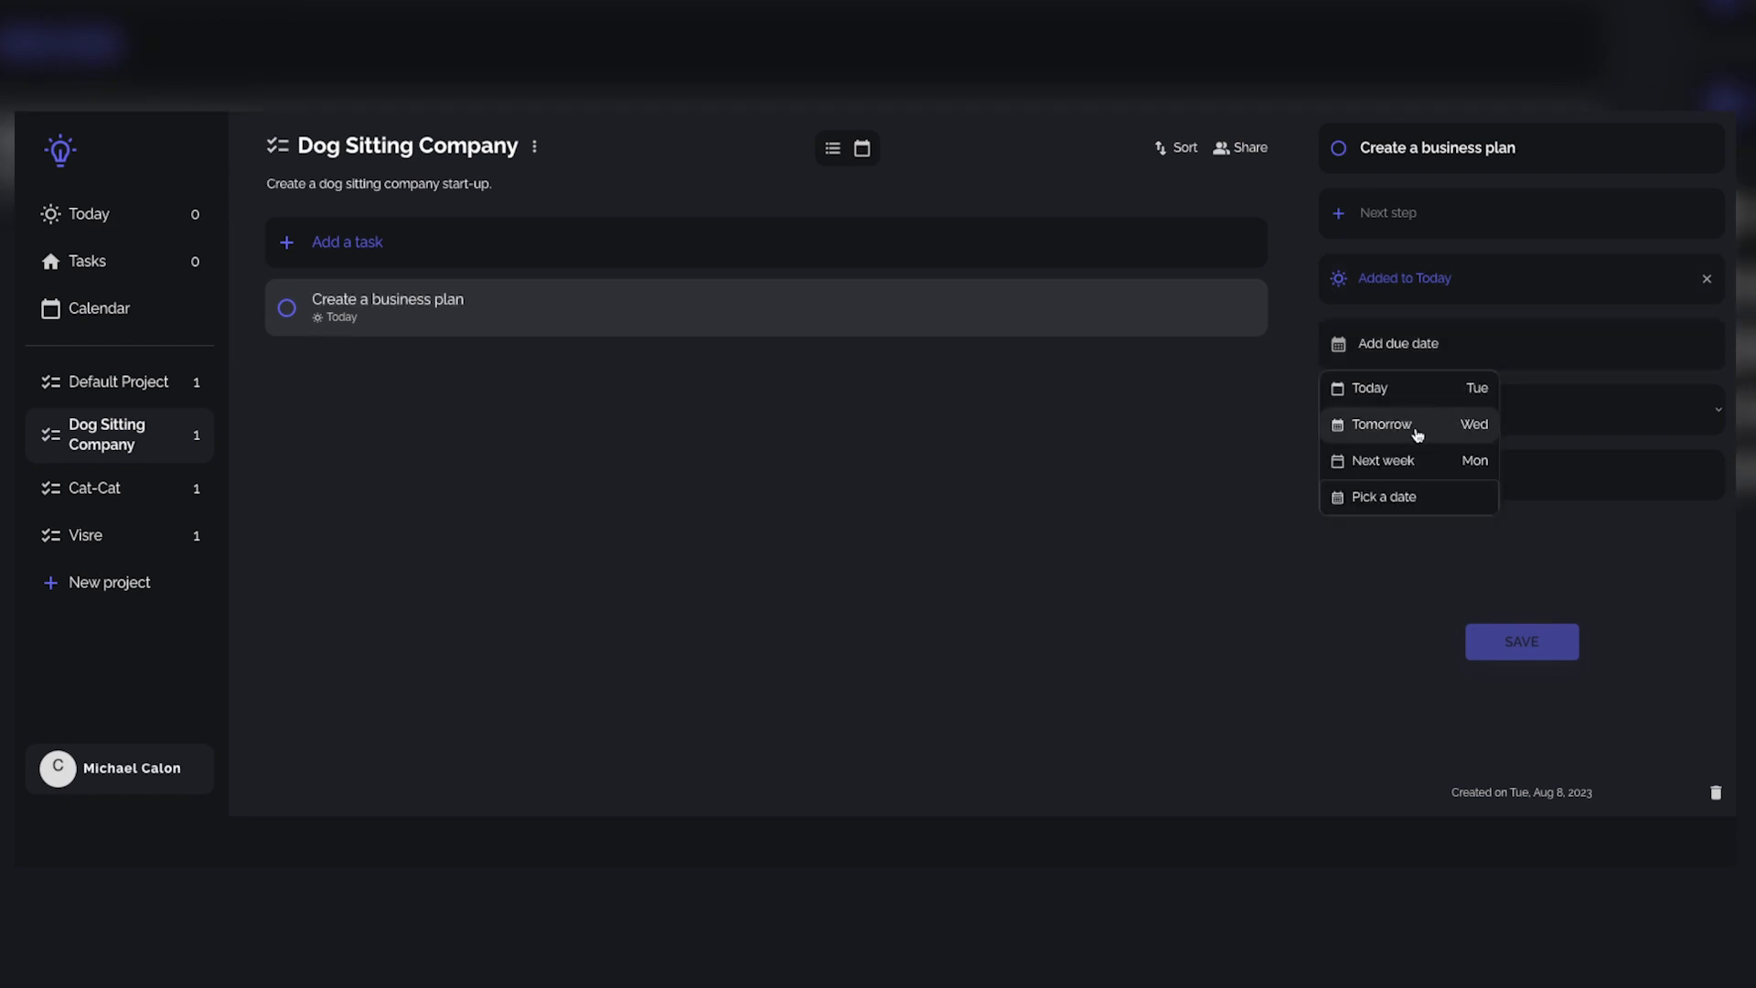
click(1412, 464)
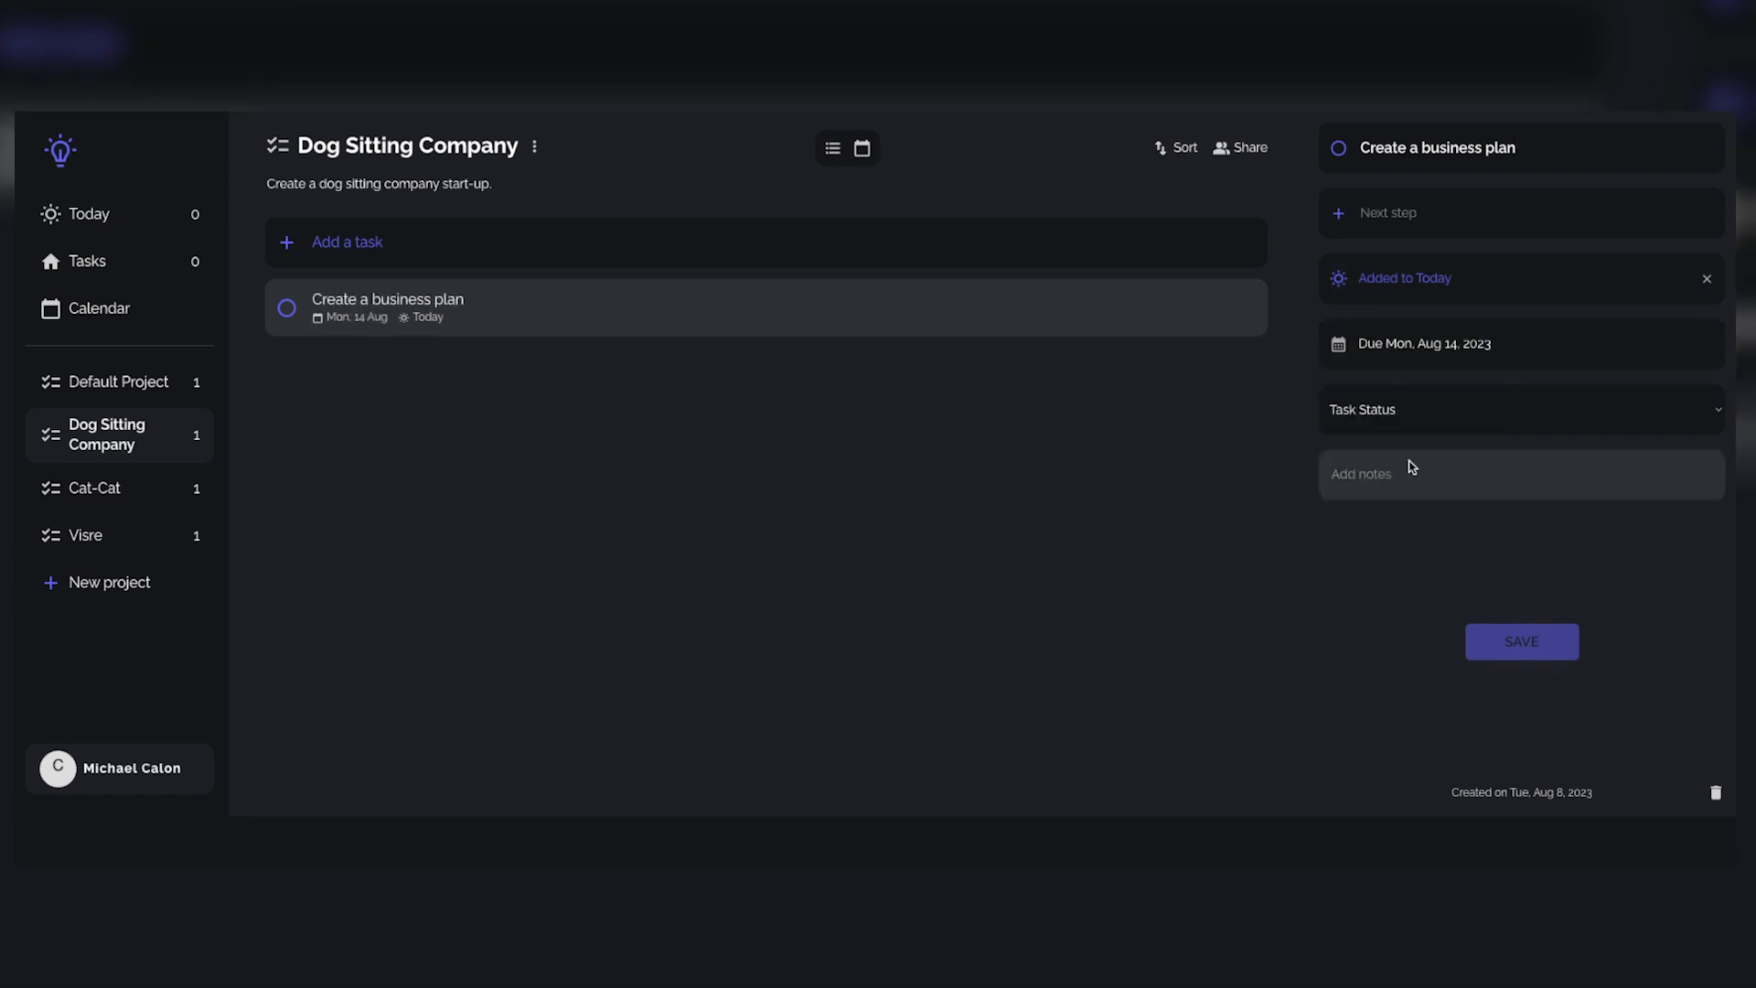
click(1384, 412)
click(1366, 460)
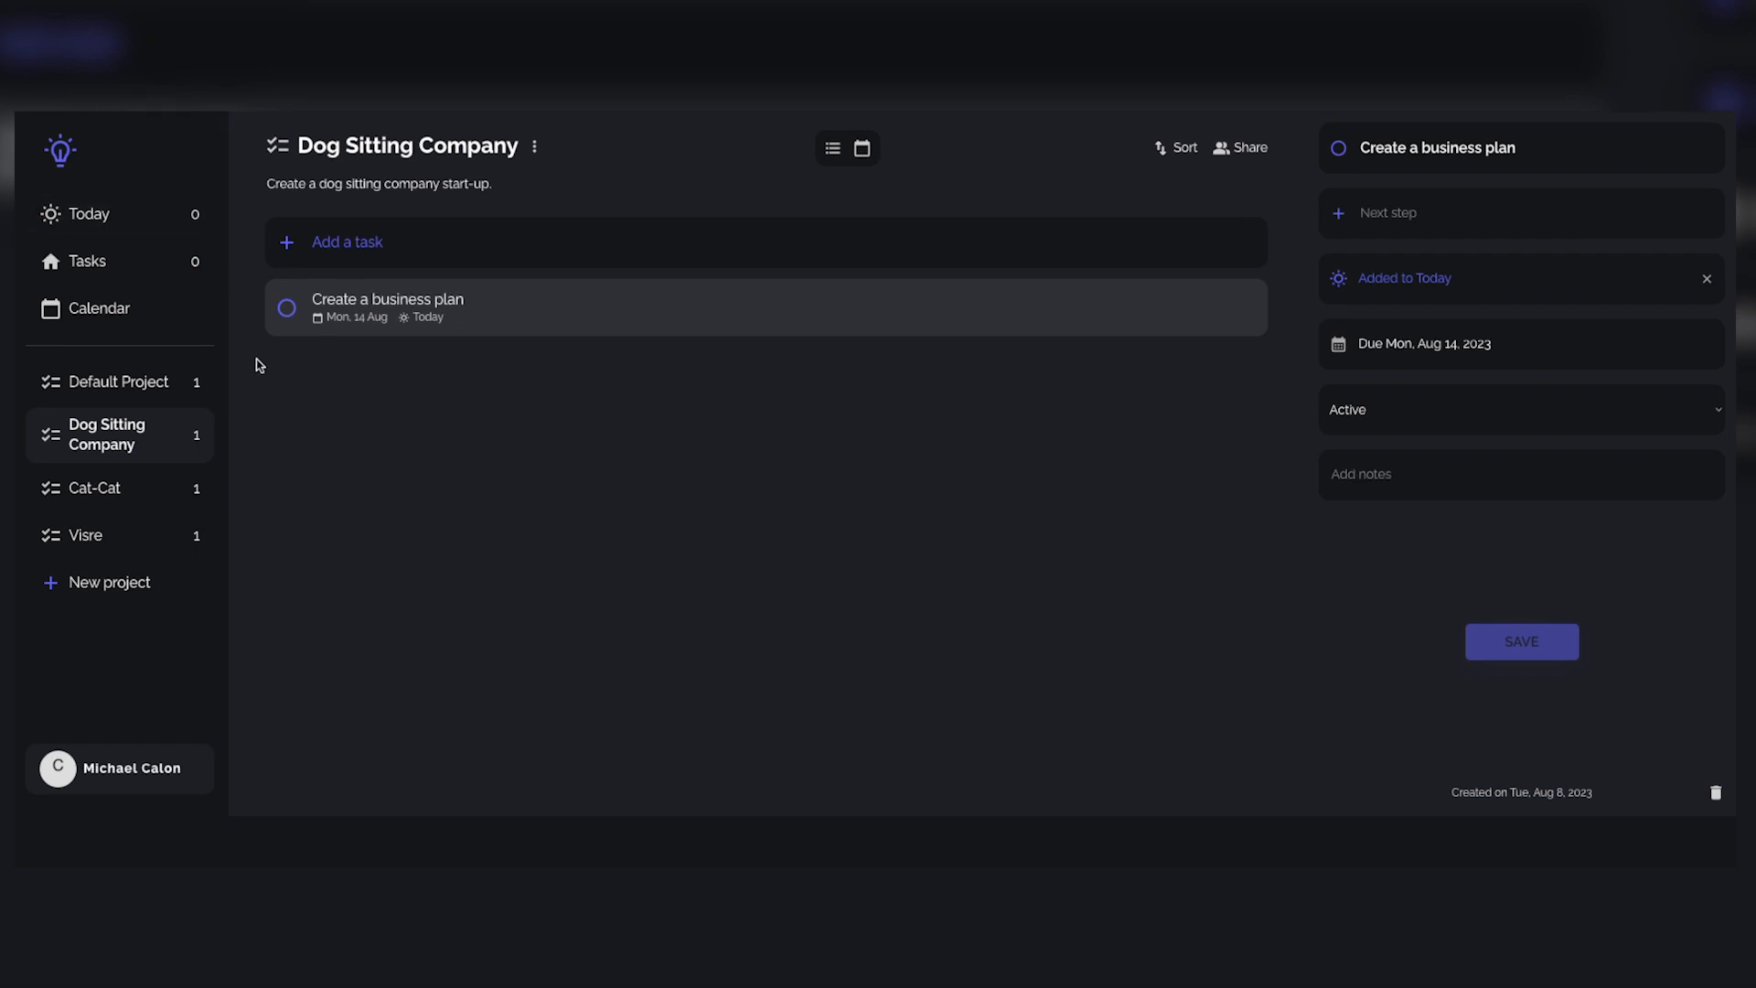
Step: Look through the Cat-Cat and Visre projects, and return to the Dog Sitting Company project
click(117, 526)
click(117, 495)
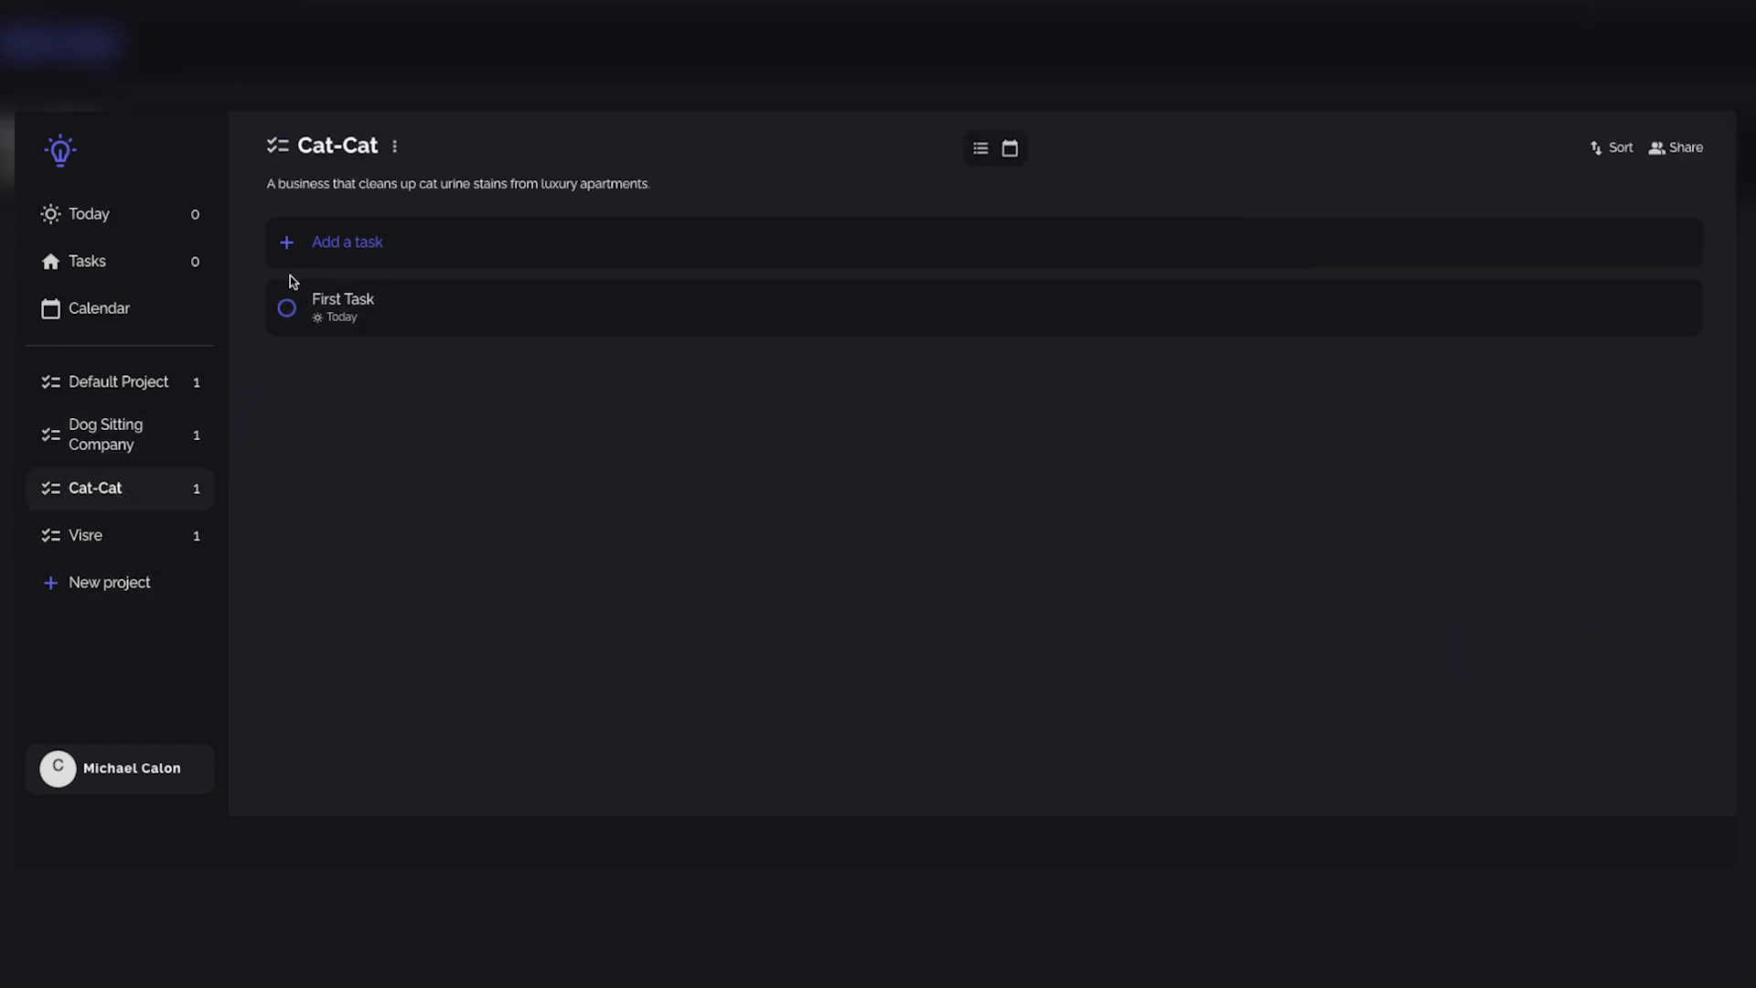
click(124, 533)
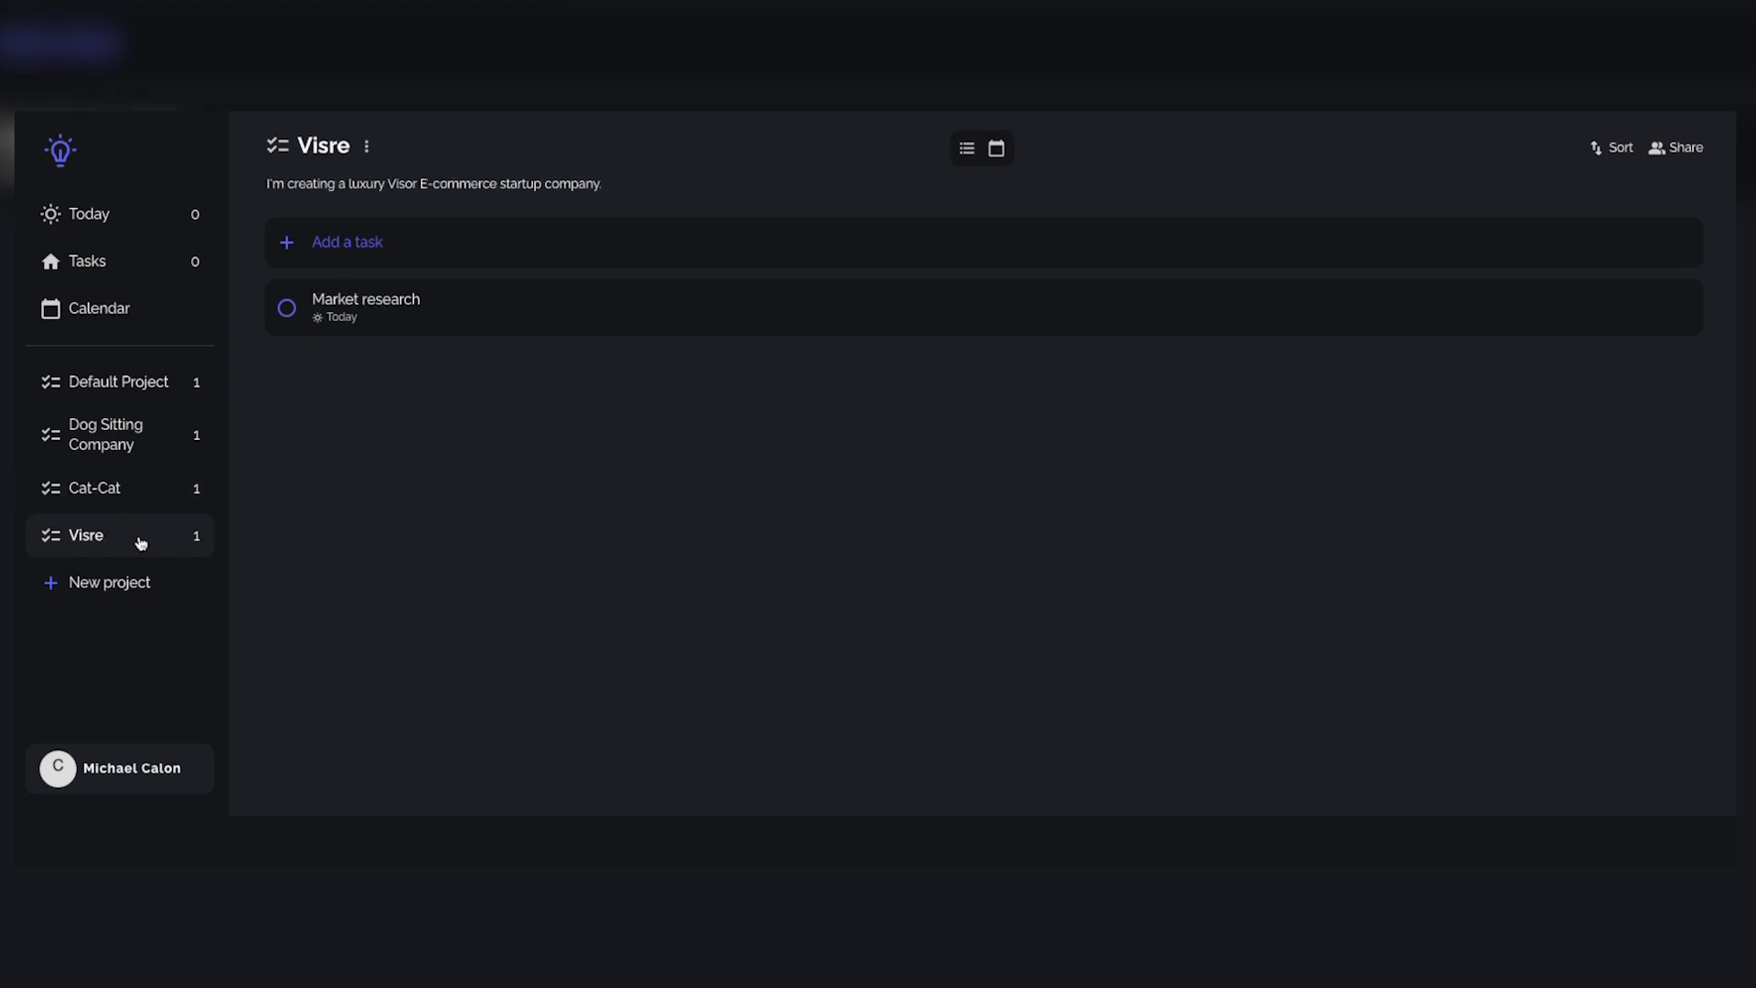
click(97, 456)
Step: Review the Dog Sitting Company project's management options, sharing dialog and sort choices without changing anything
click(536, 149)
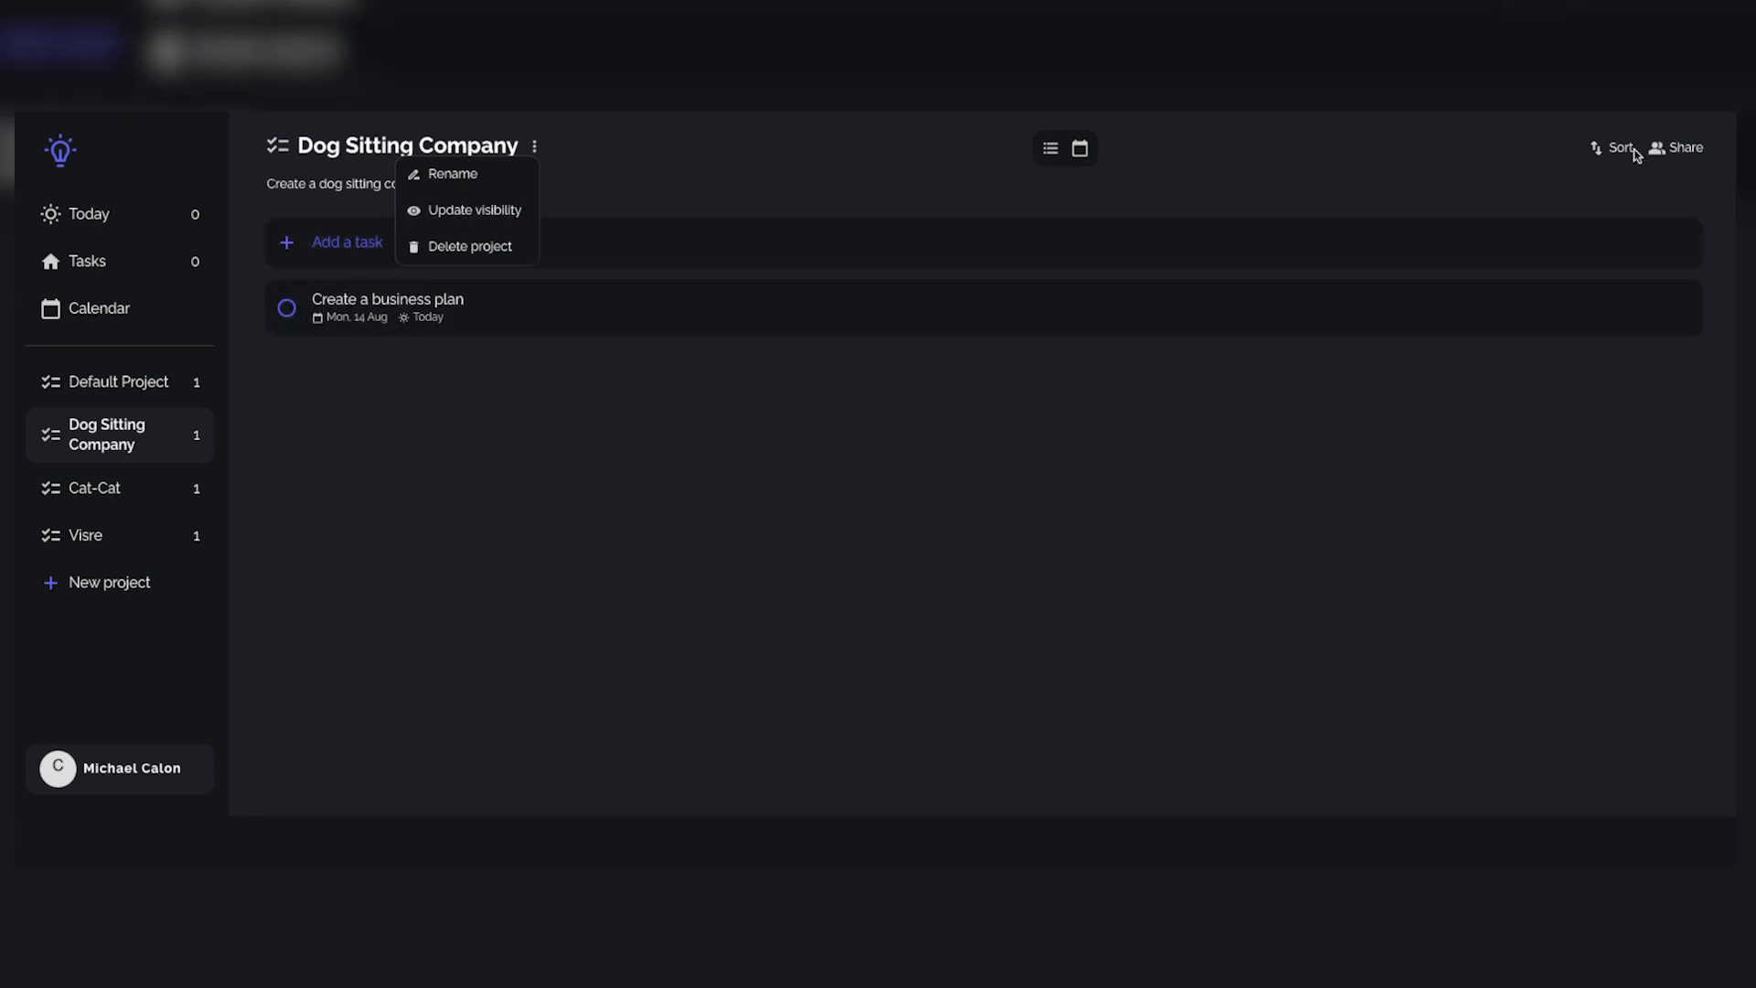
click(1686, 160)
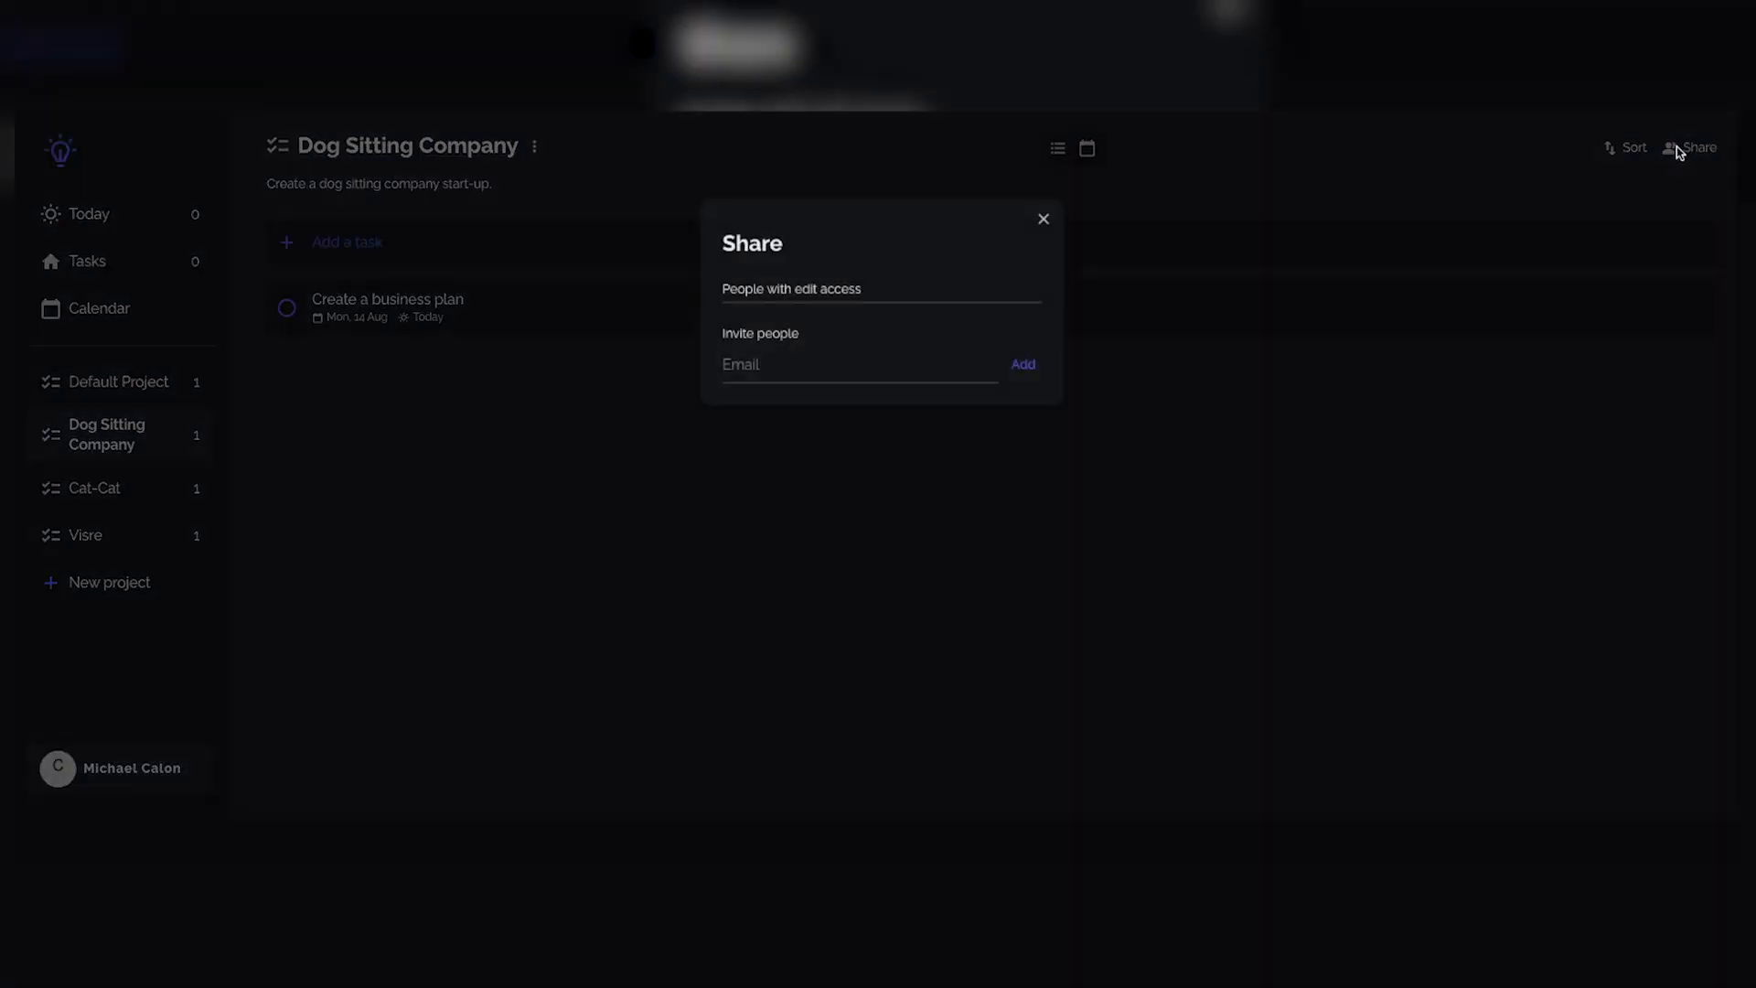
click(945, 498)
click(1617, 150)
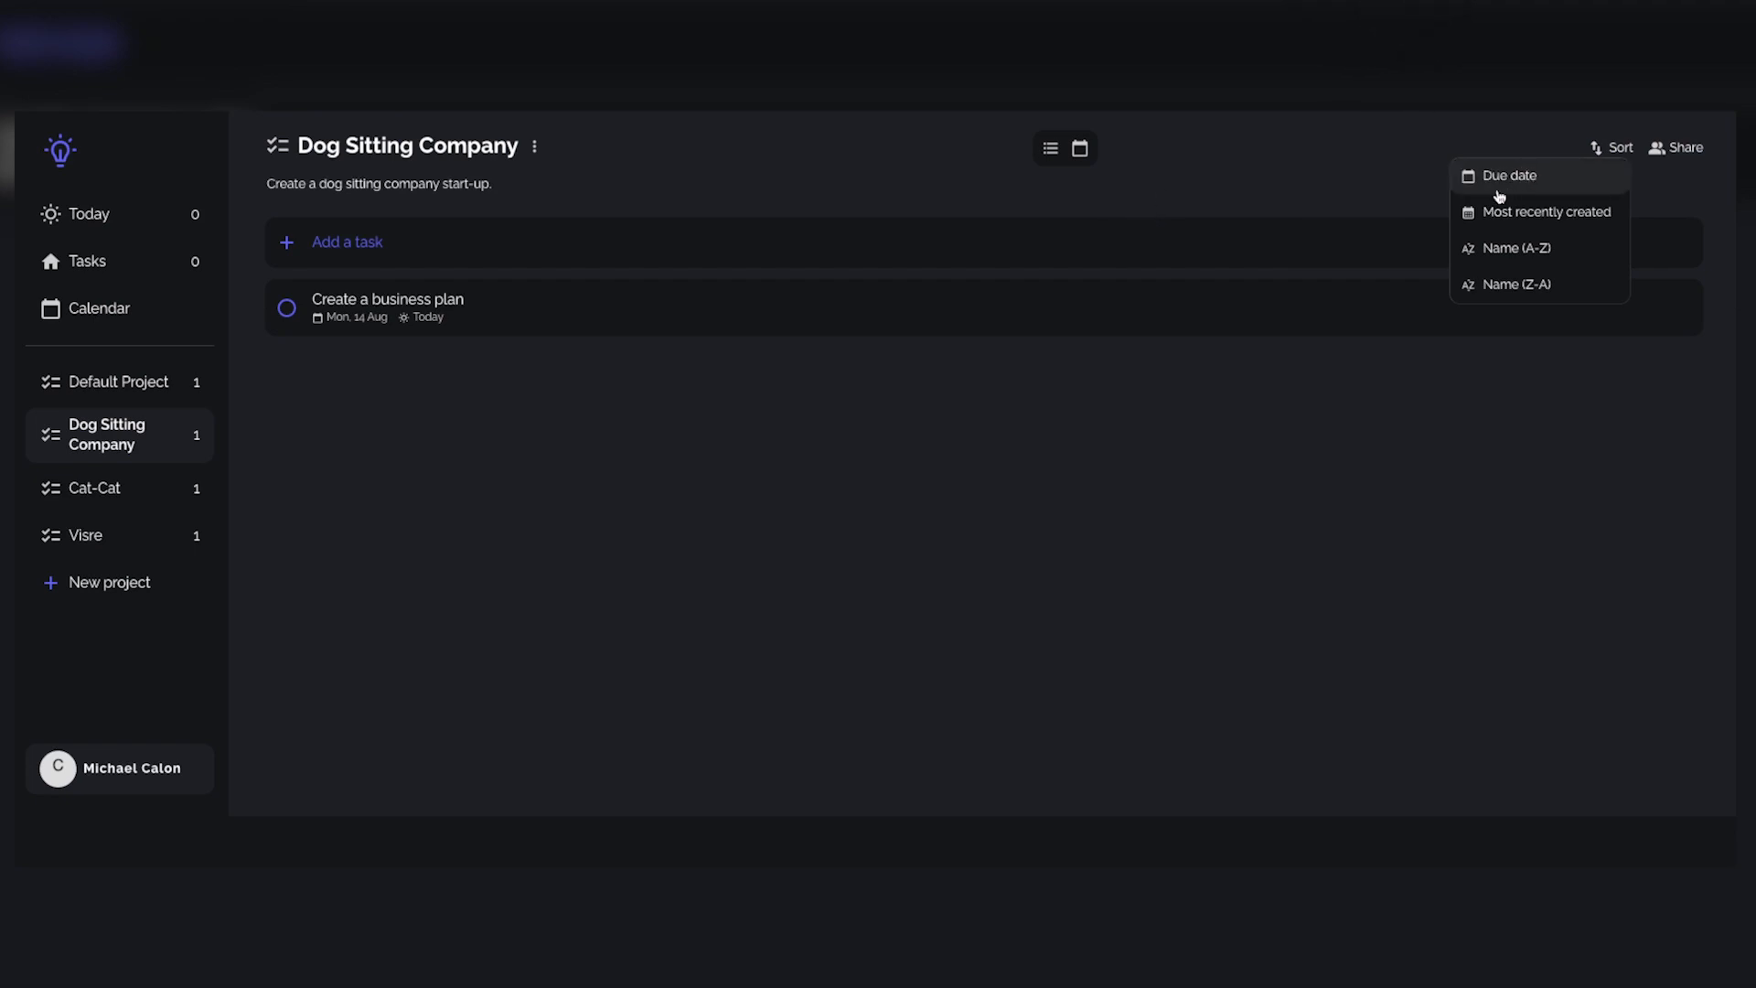
click(560, 143)
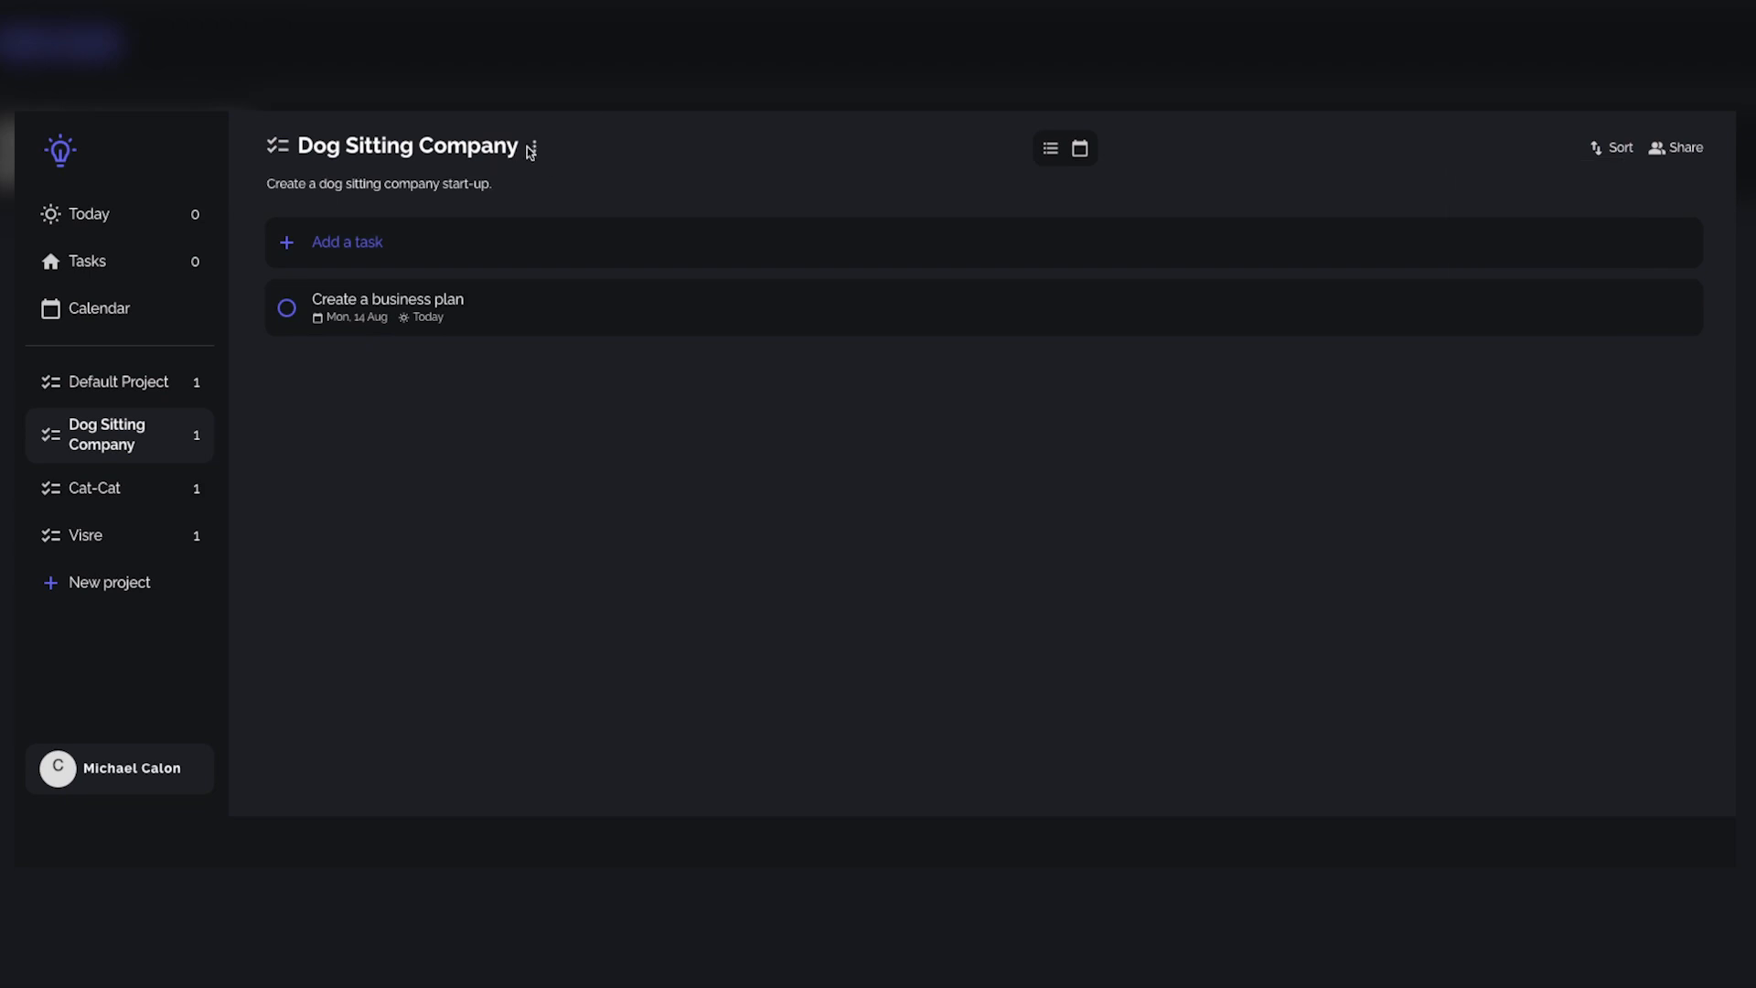
Step: Delete the Dog Sitting Company project
click(537, 149)
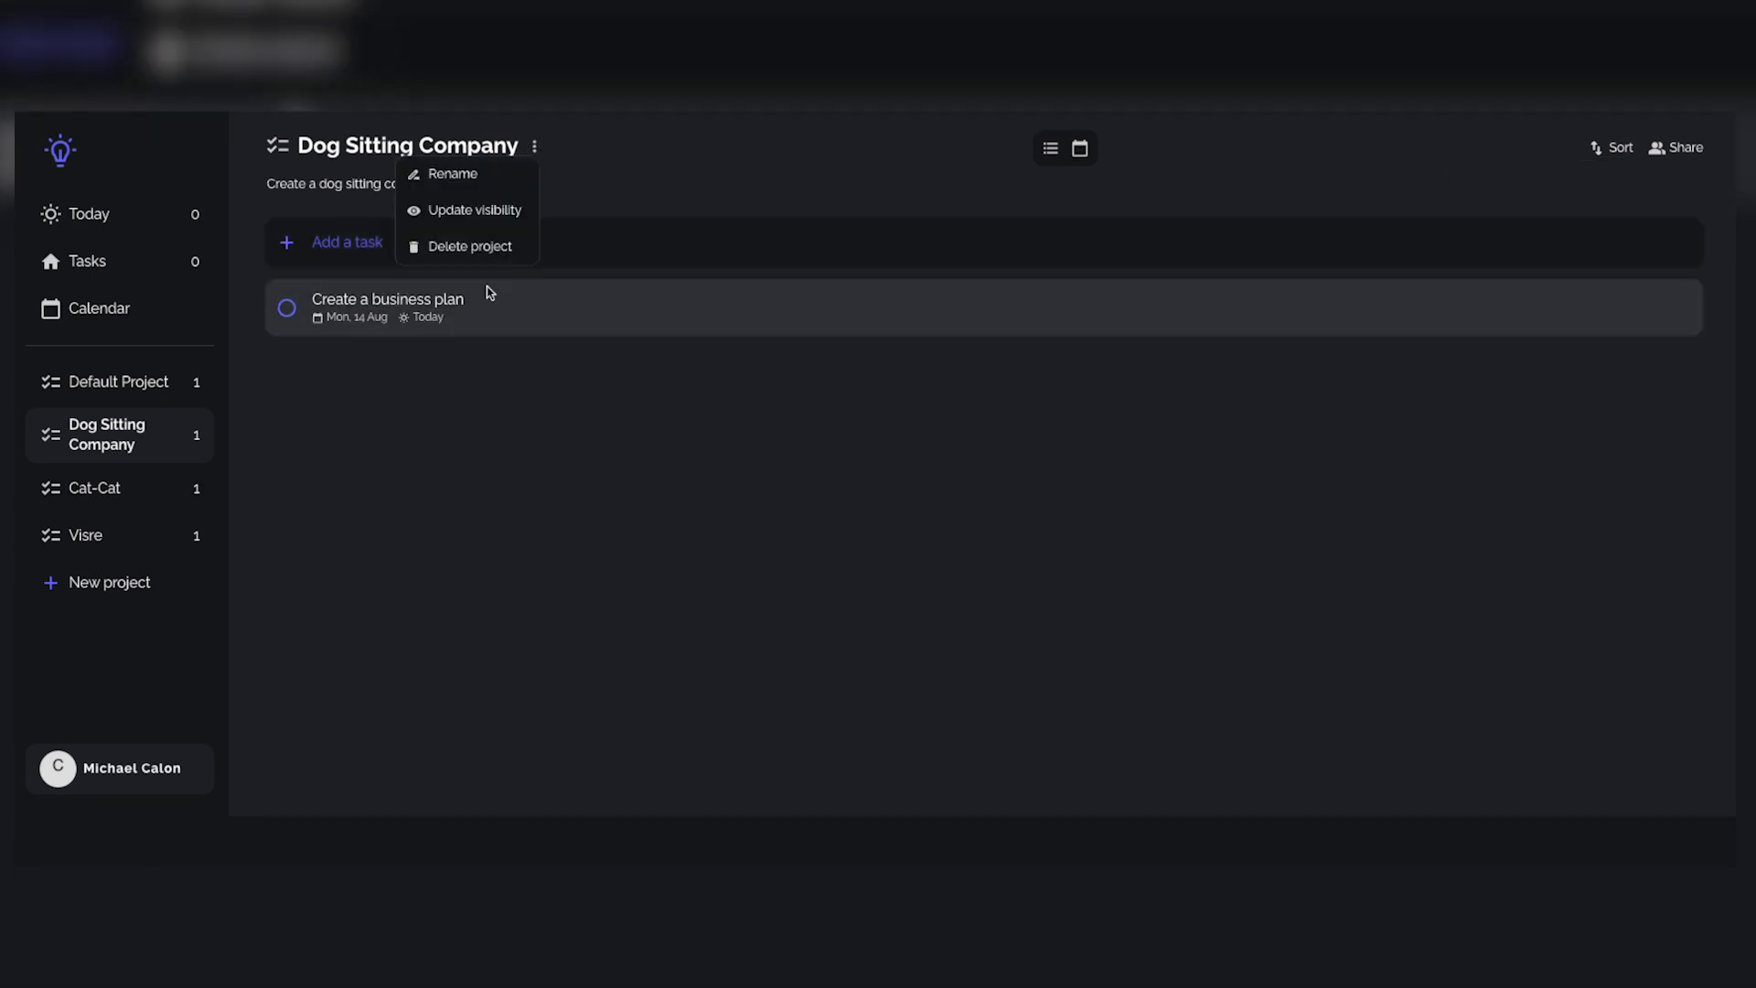
click(460, 245)
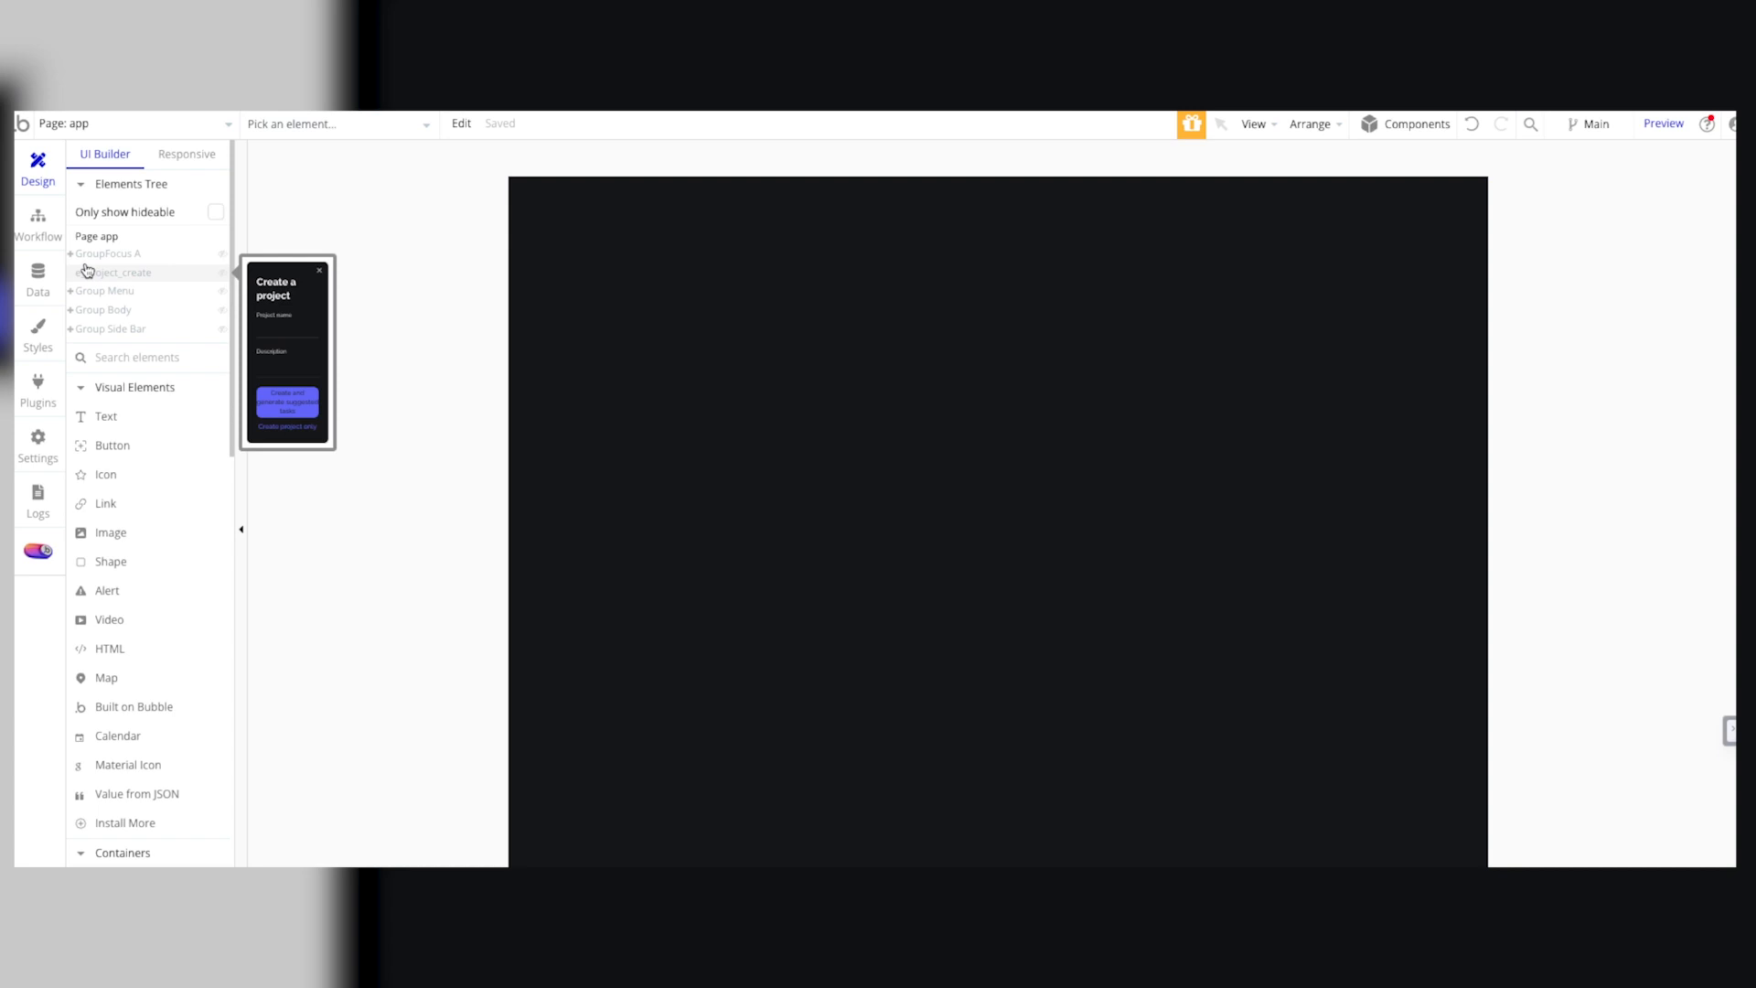
Step: Switch to the Bubble editor and reveal GroupFocus A, Group Menu and Group Body on the app page
click(107, 256)
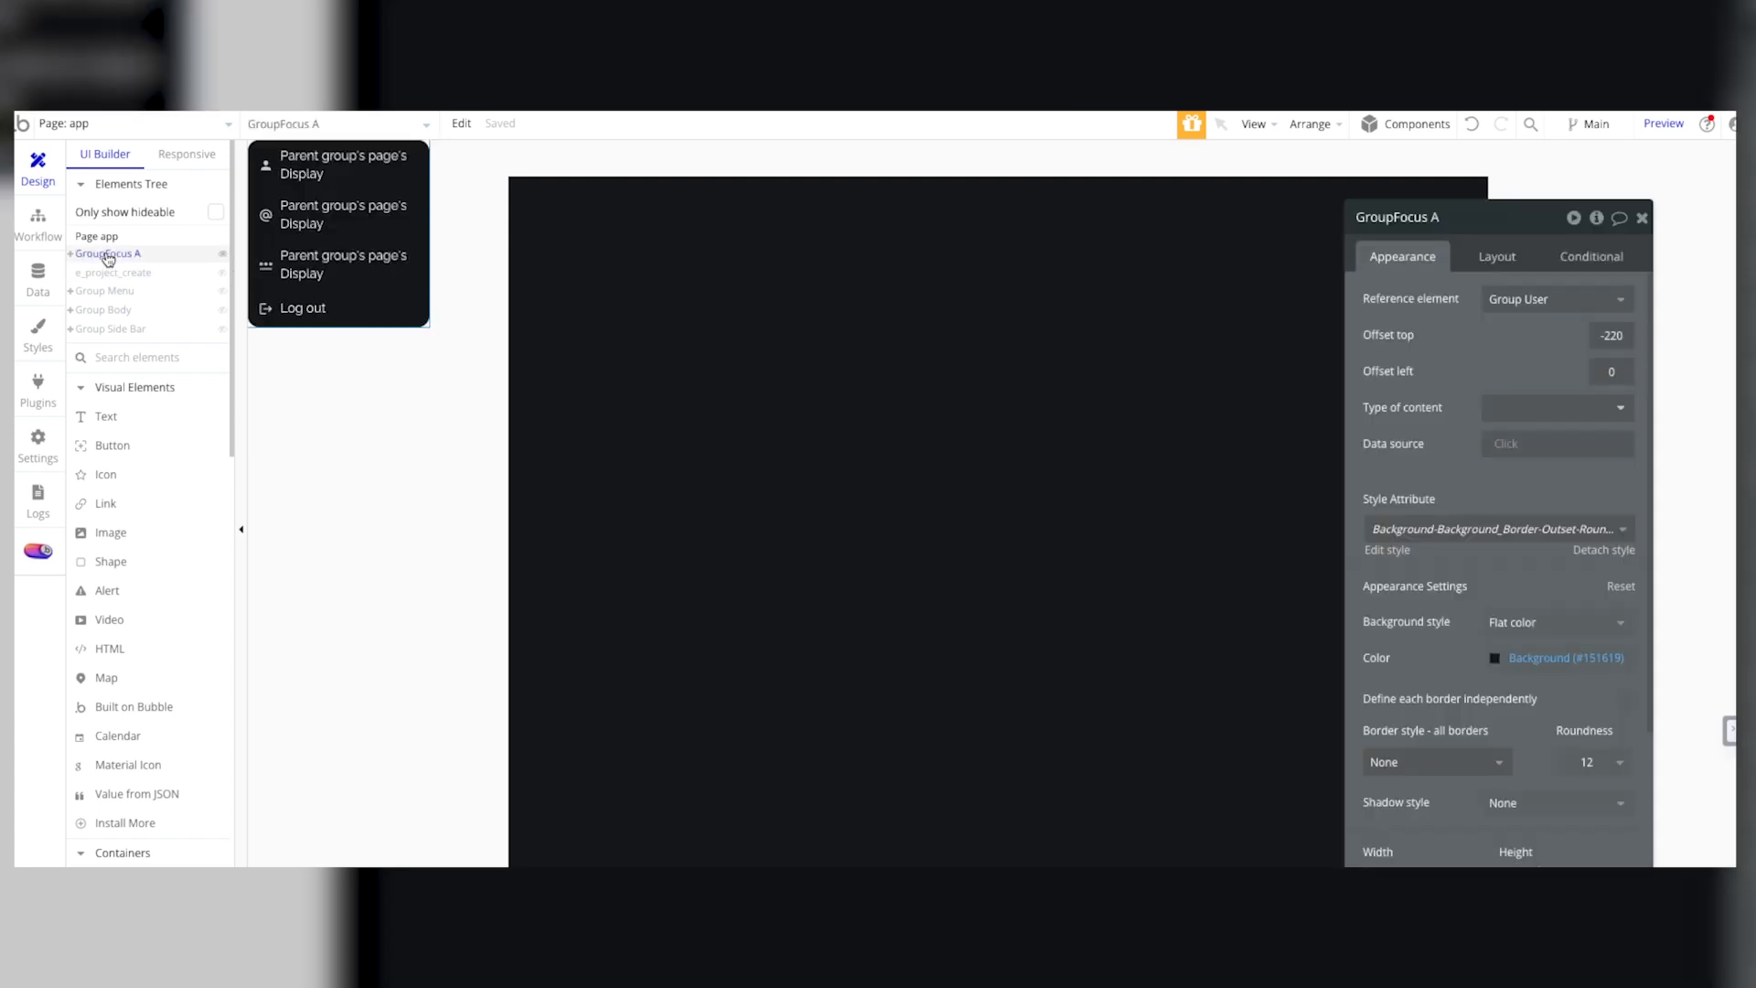
click(105, 291)
click(105, 310)
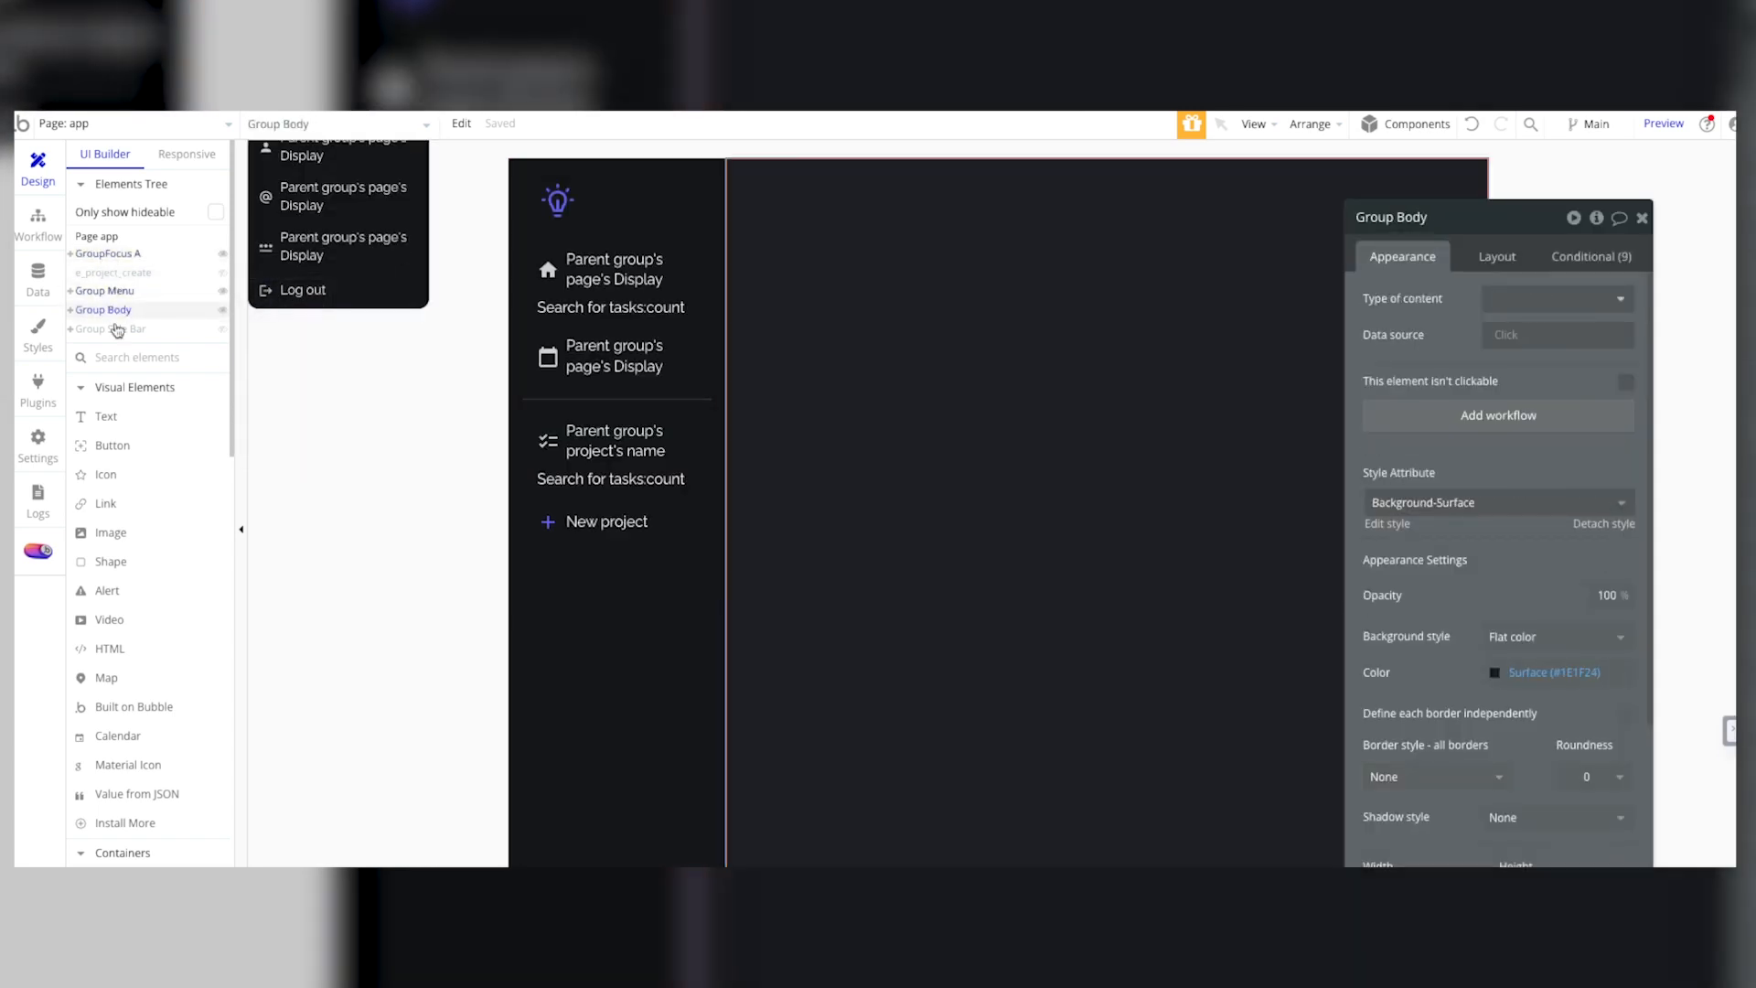
Step: View the workflows of the app page and the backend workflows
click(38, 219)
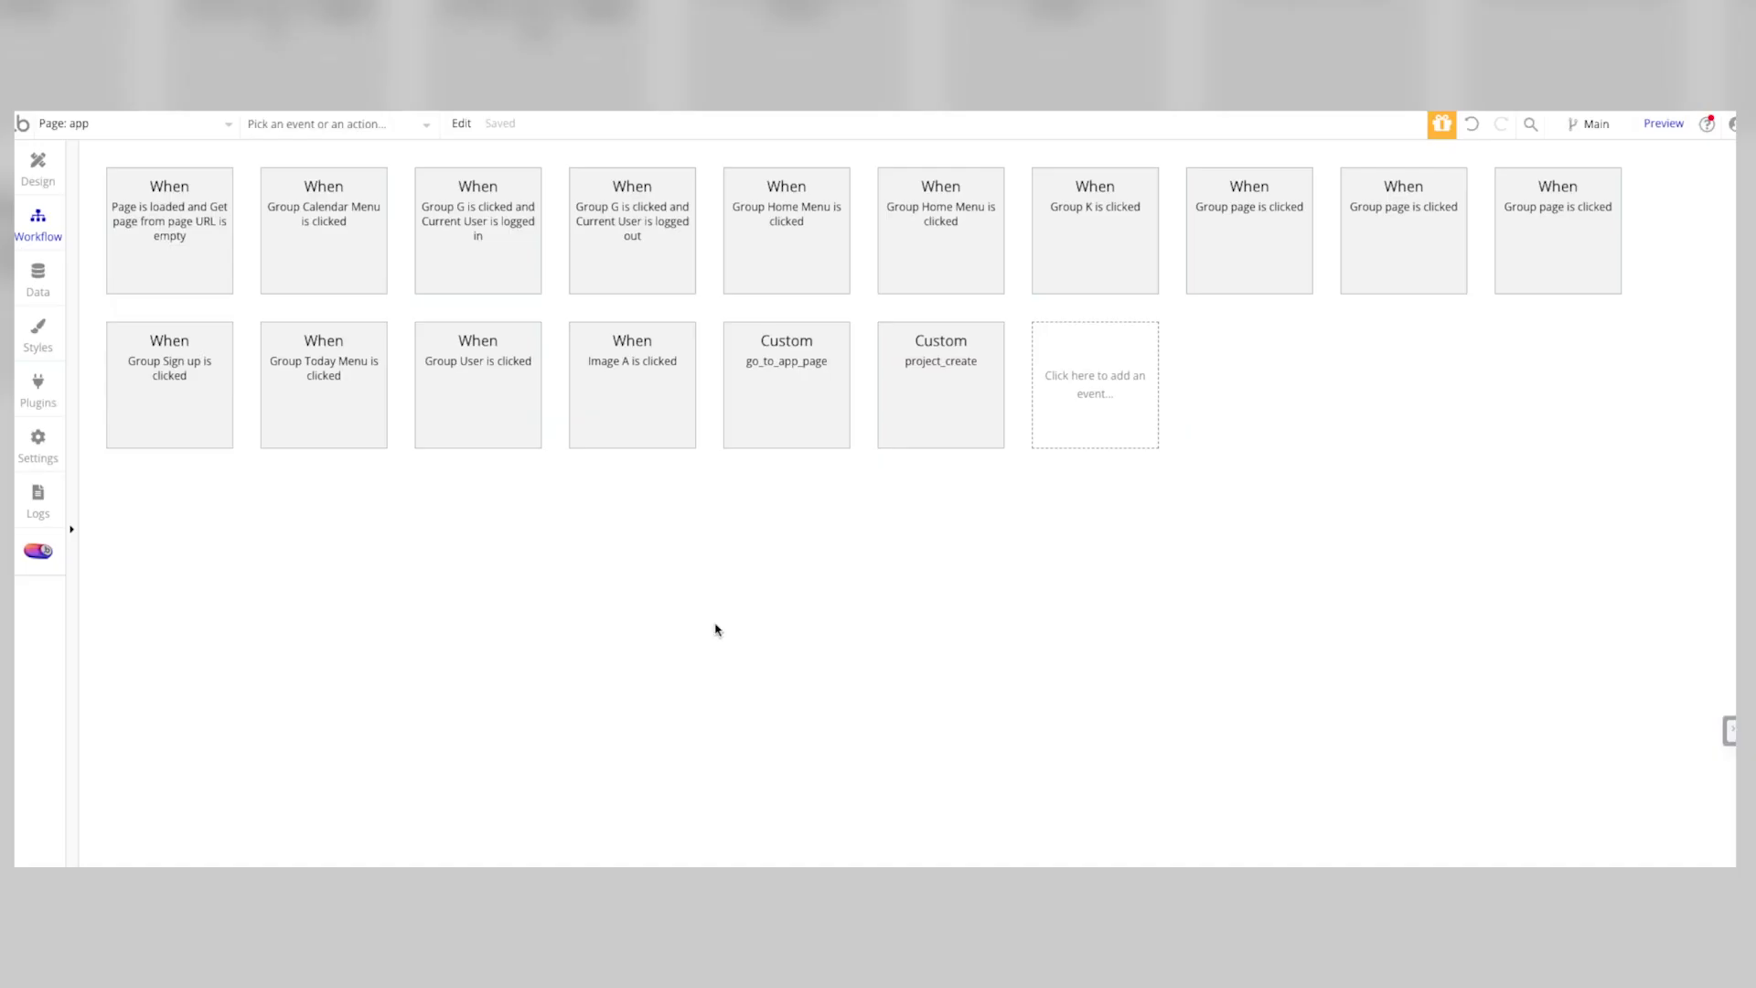
click(149, 122)
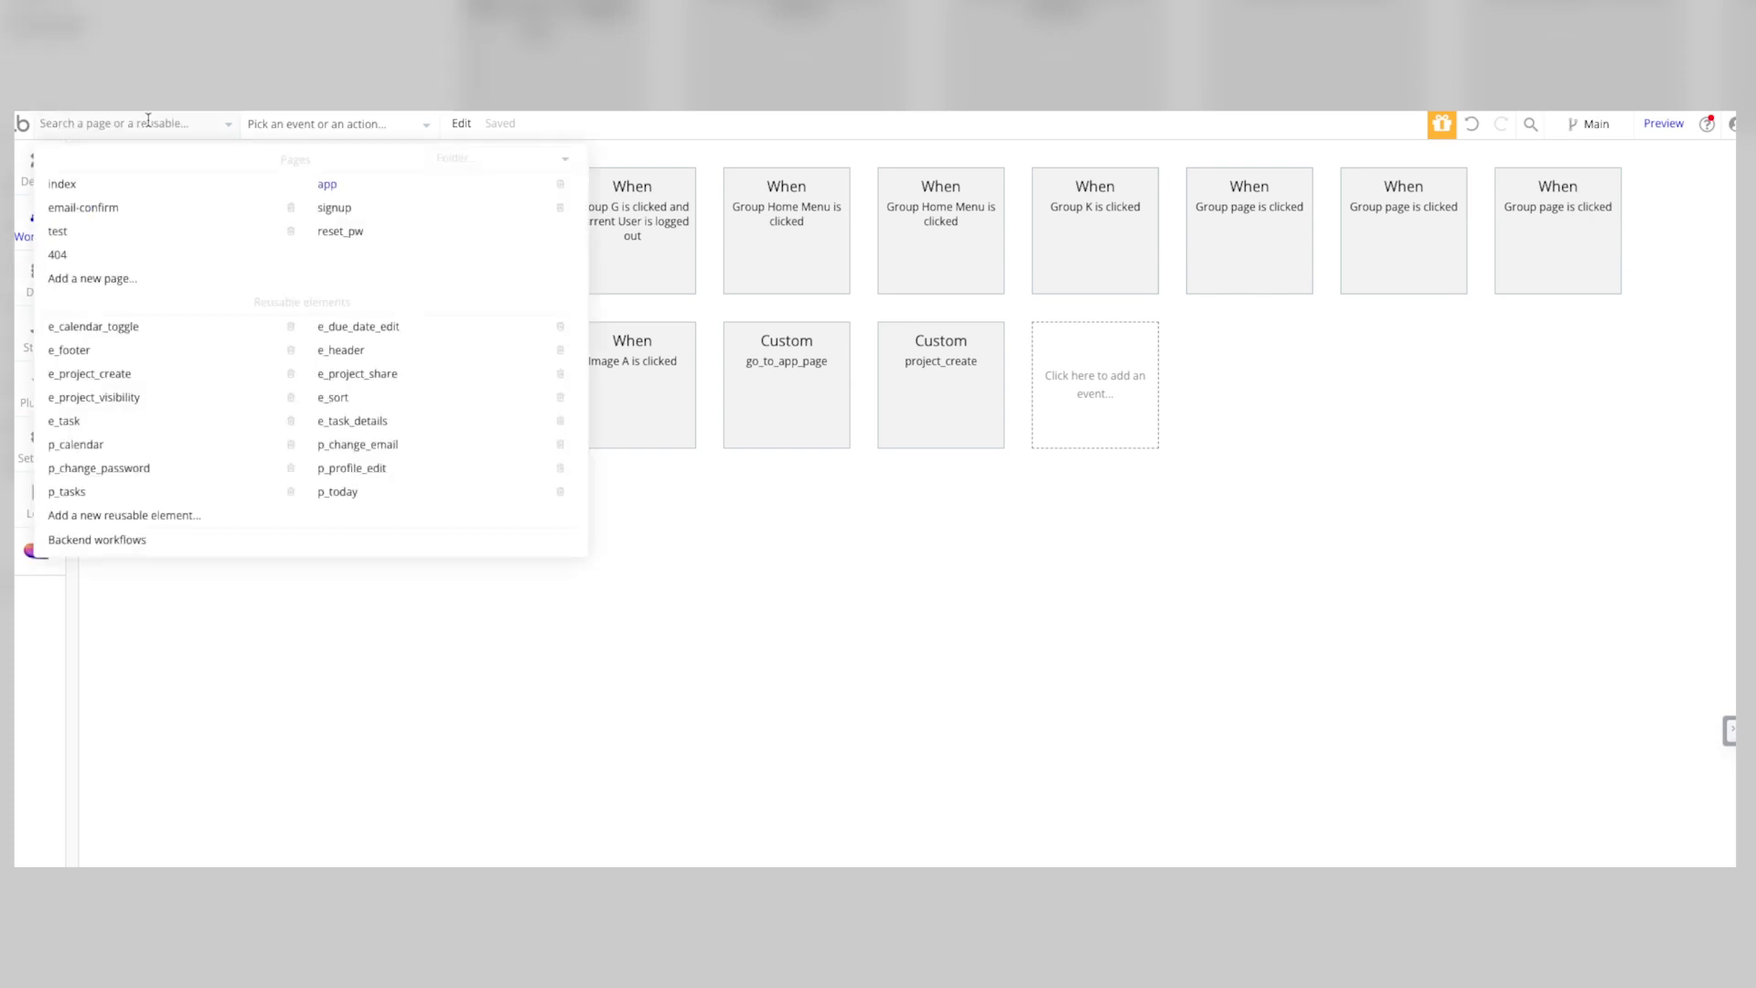
click(96, 542)
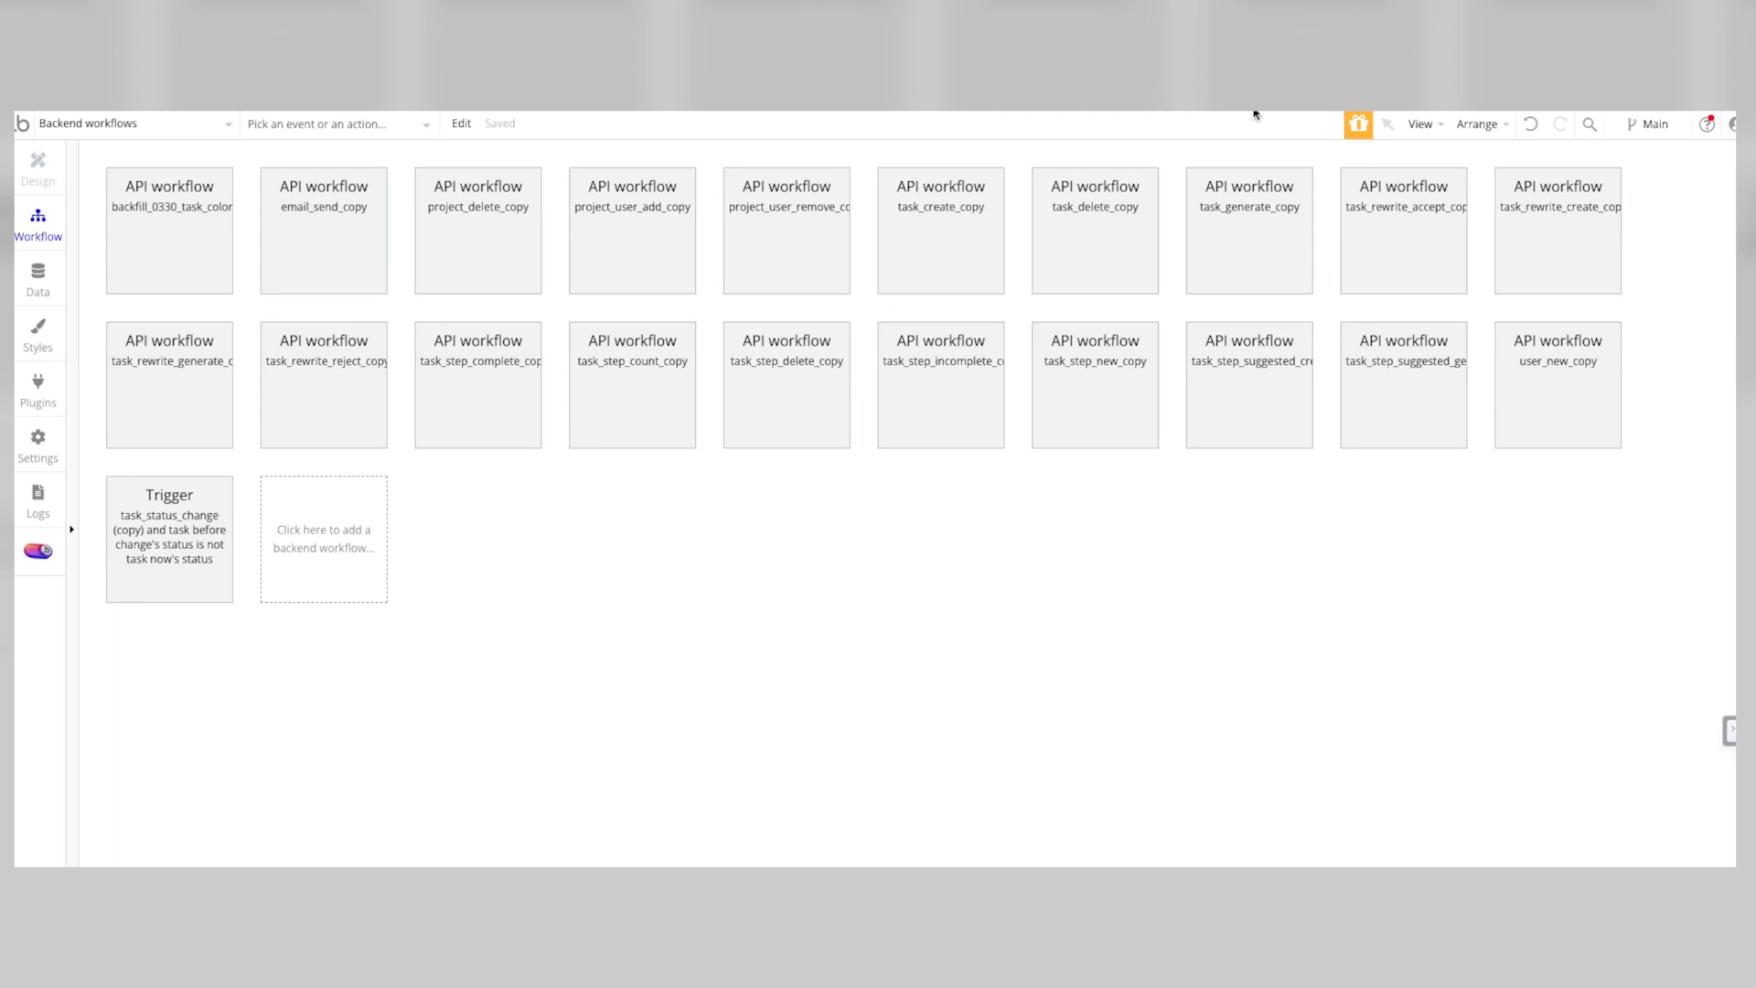
Step: Return to the app page's design, expand Group Body and reveal its p_today A element
click(56, 128)
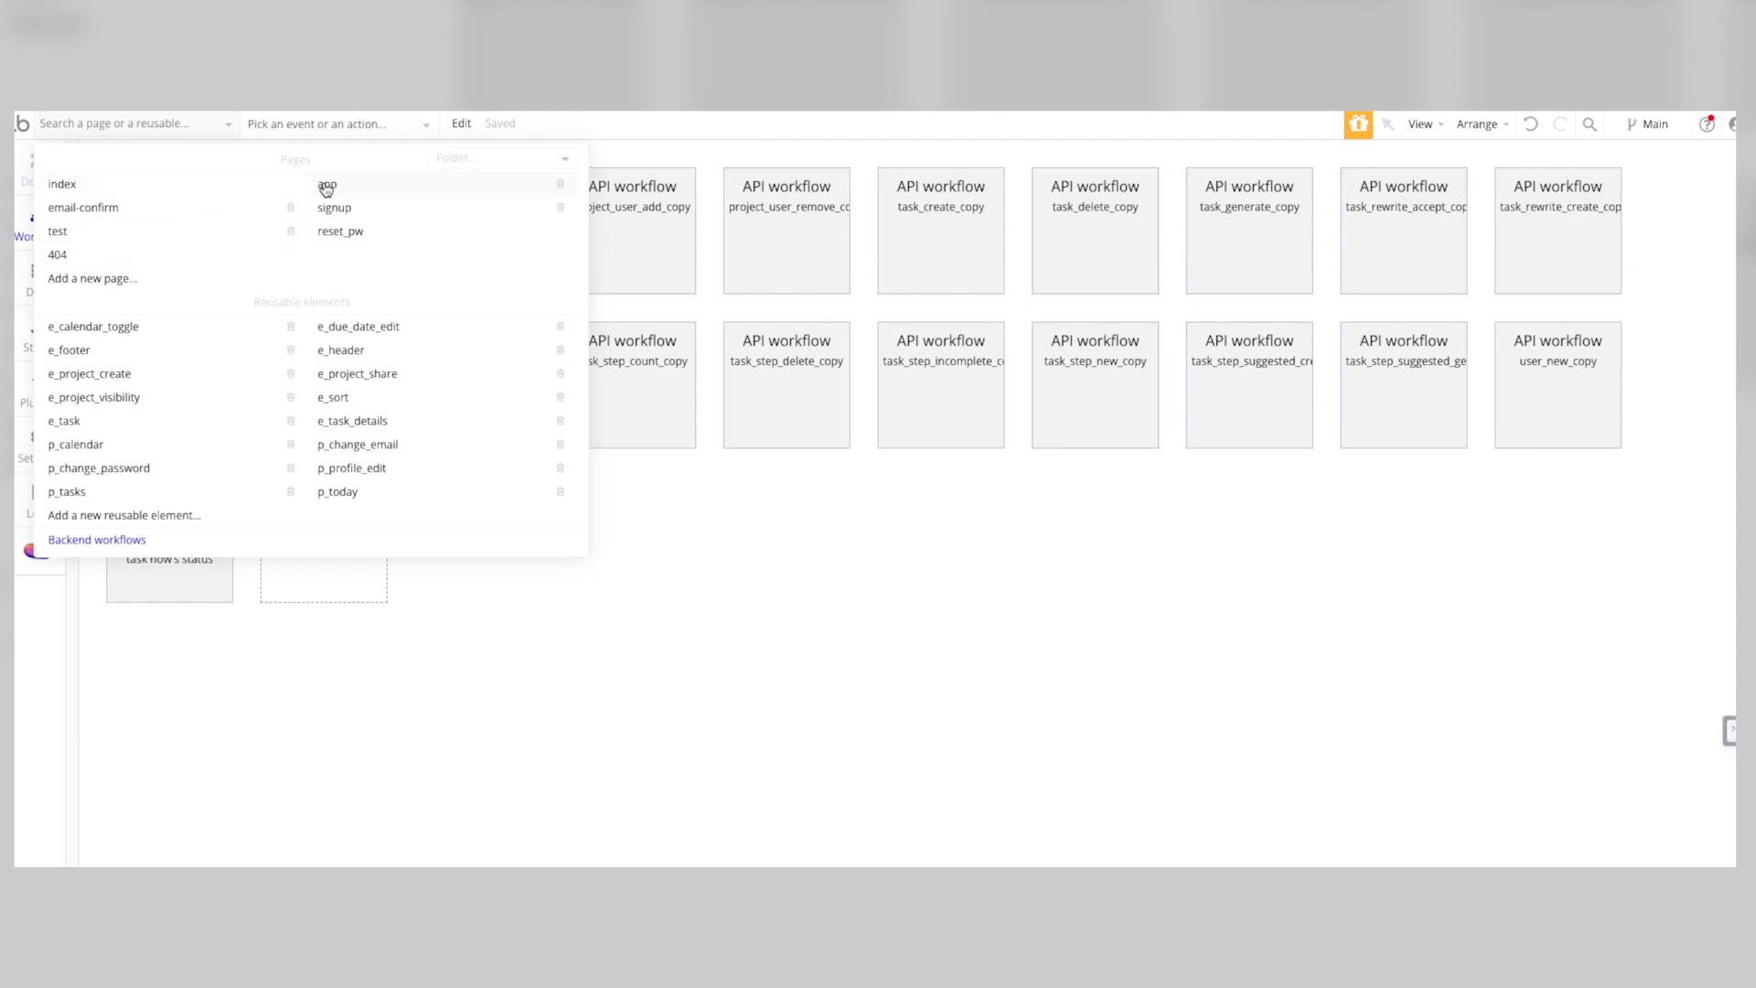
click(521, 182)
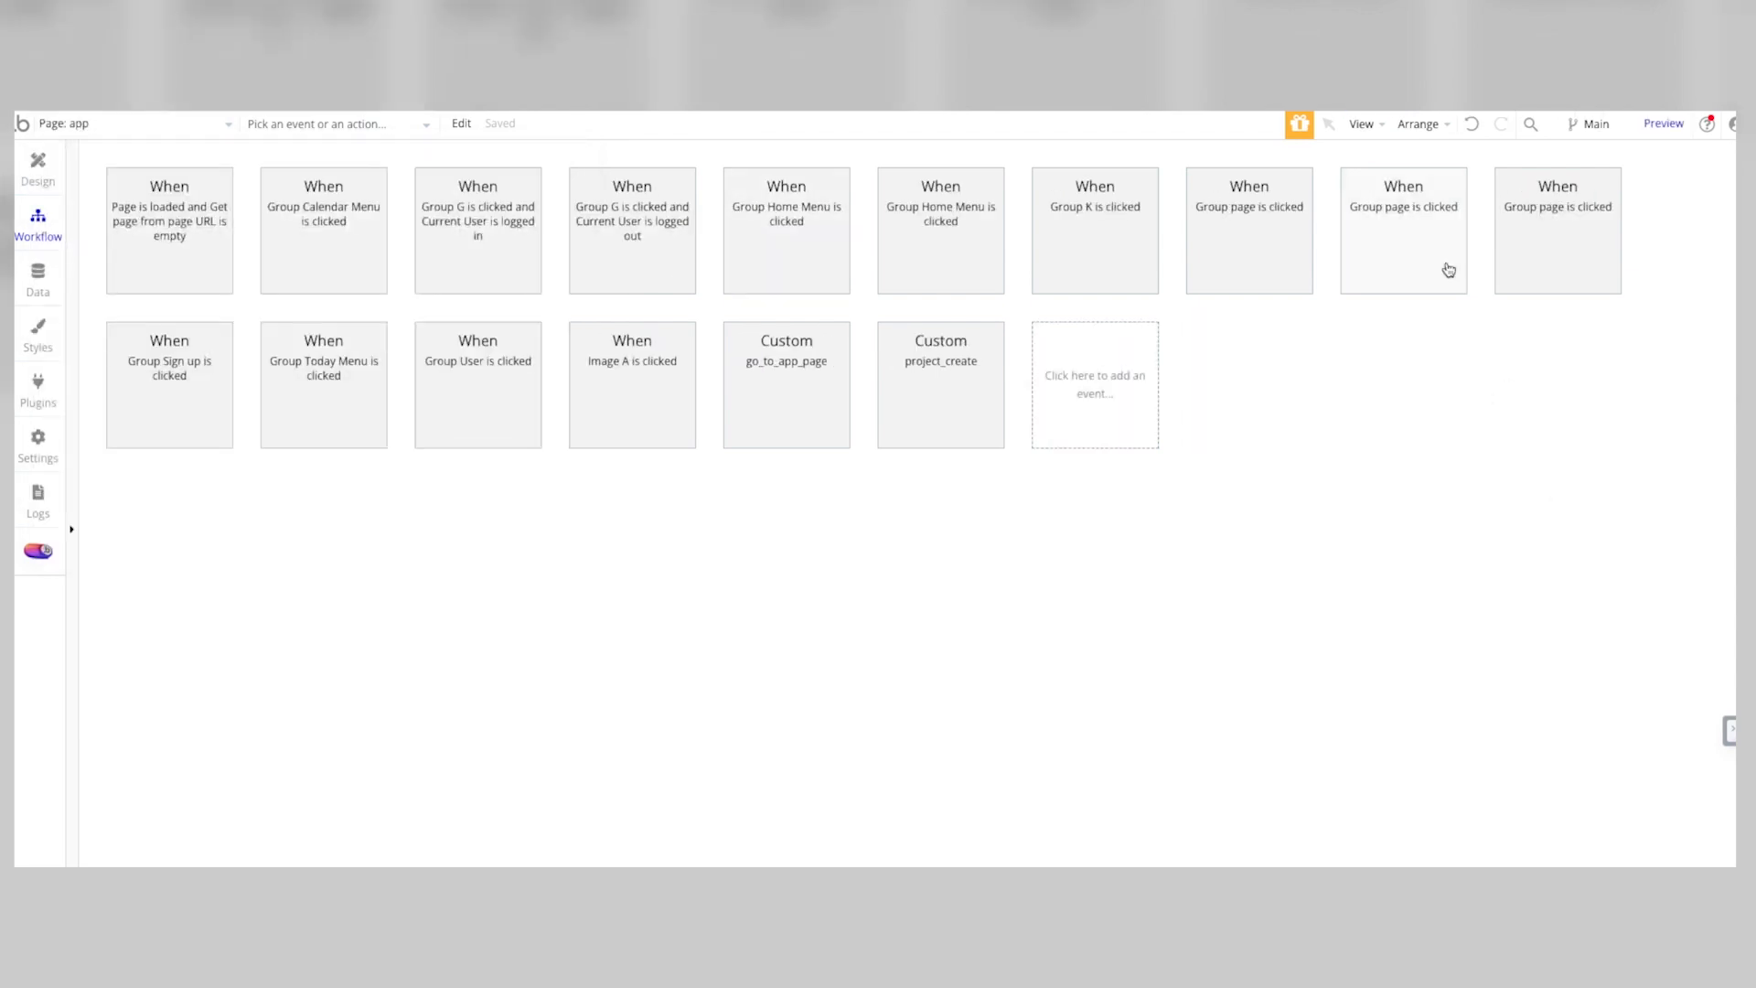
click(37, 166)
click(108, 311)
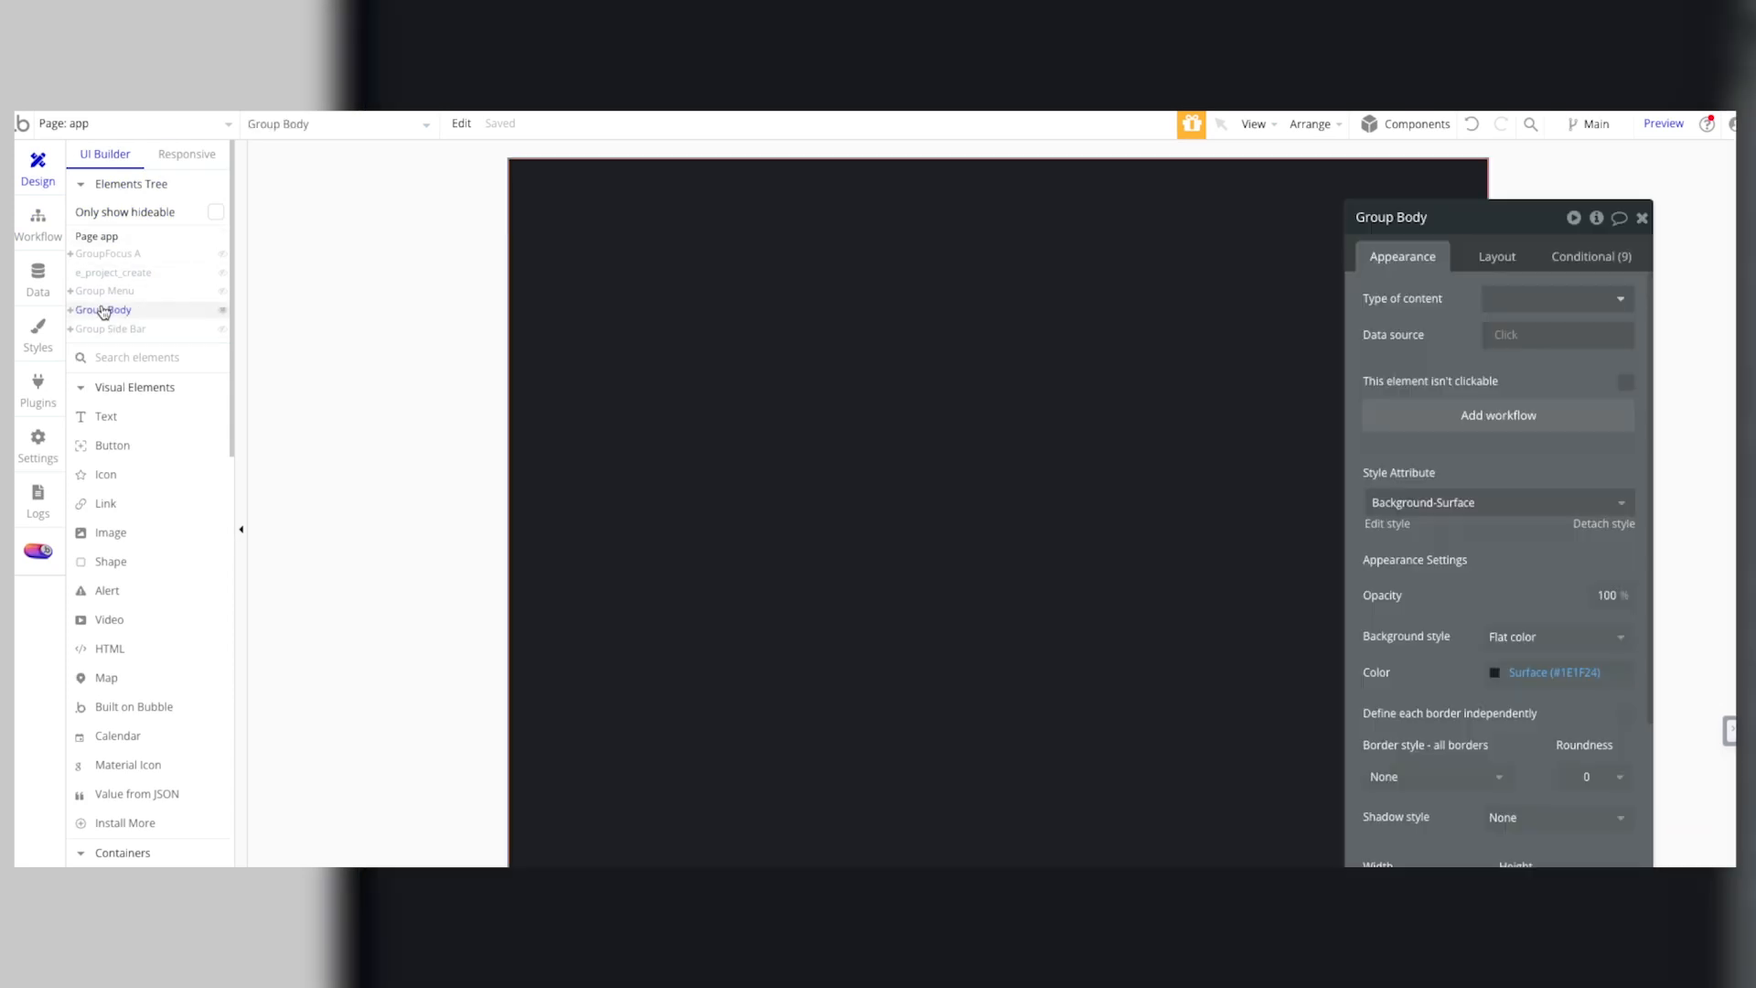
click(71, 310)
click(108, 330)
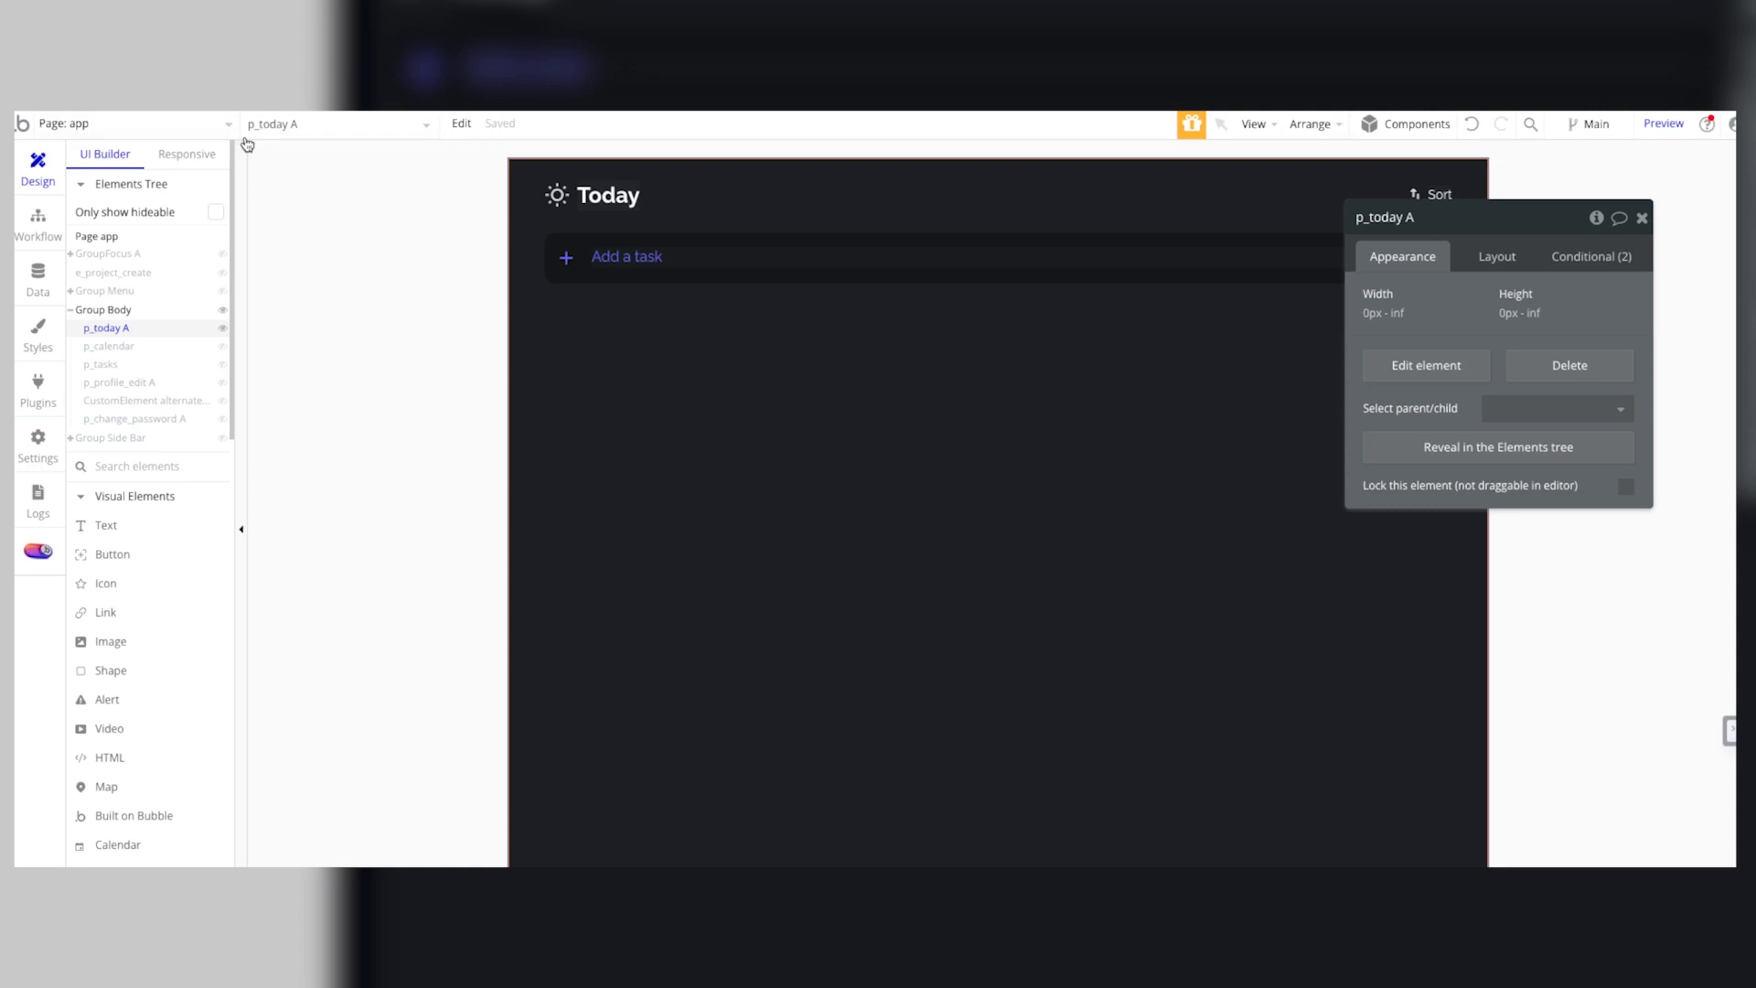
Step: Check the list of pages and reusable elements, and preview p_calendar and p_tasks inside Group Body, hiding p_calendar again
click(225, 127)
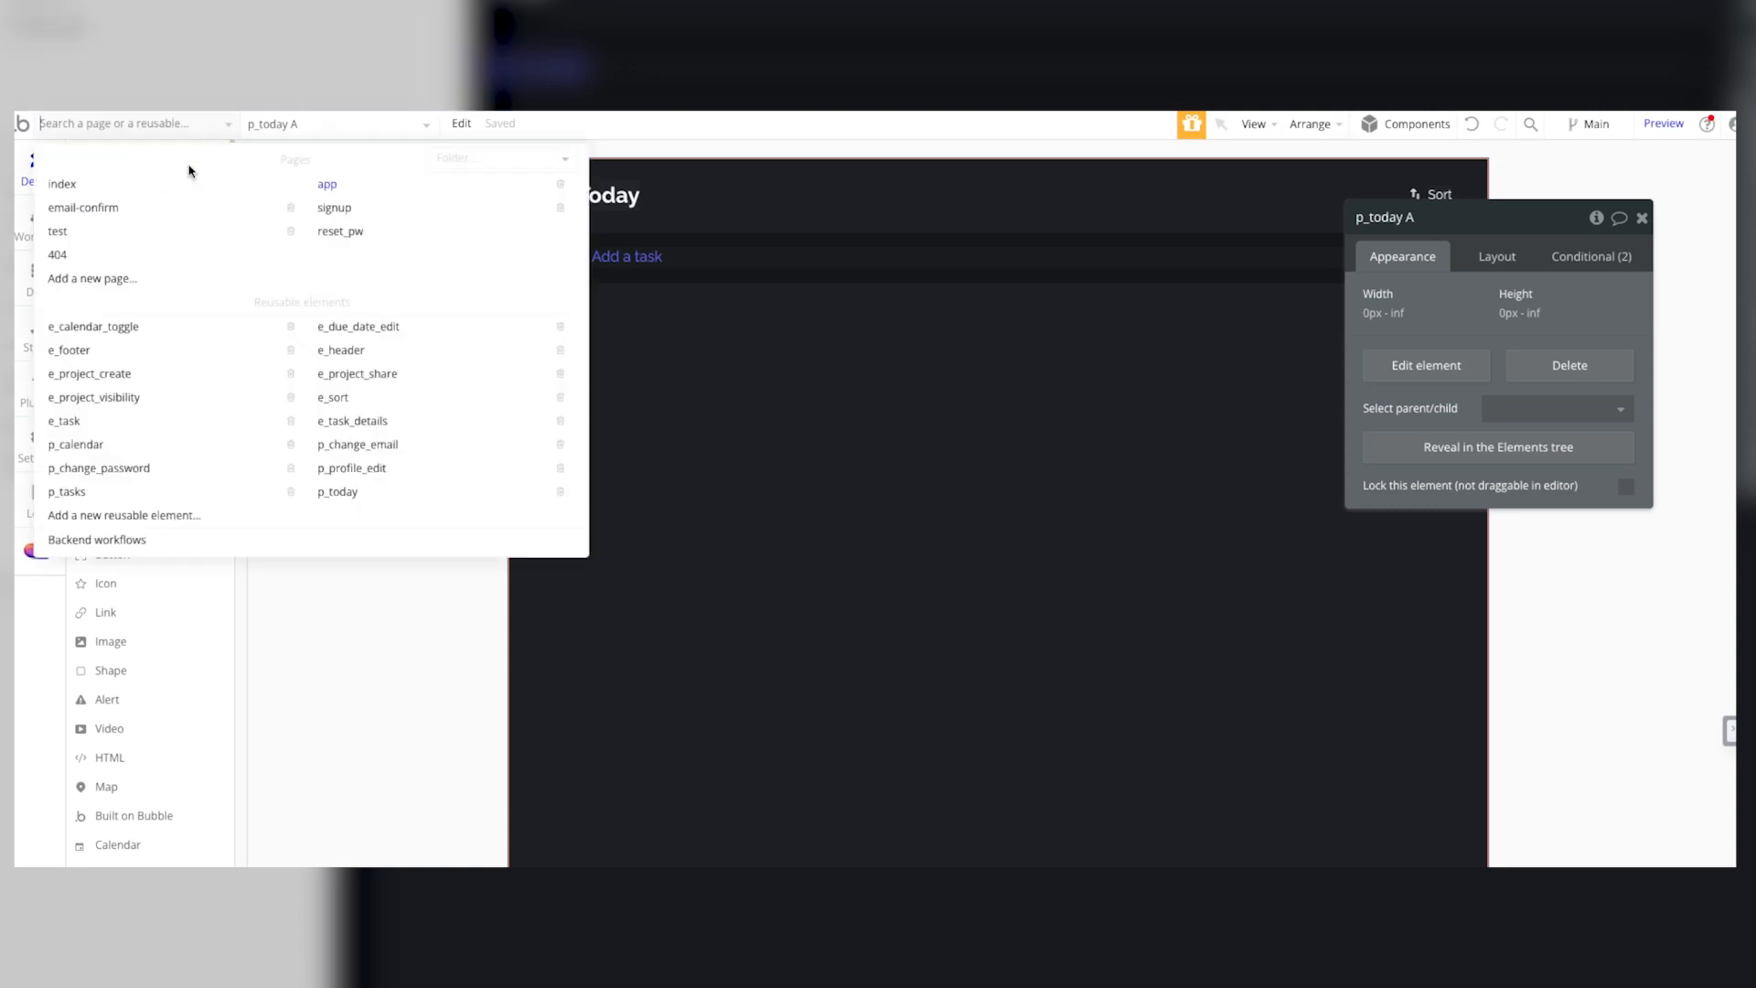
click(151, 125)
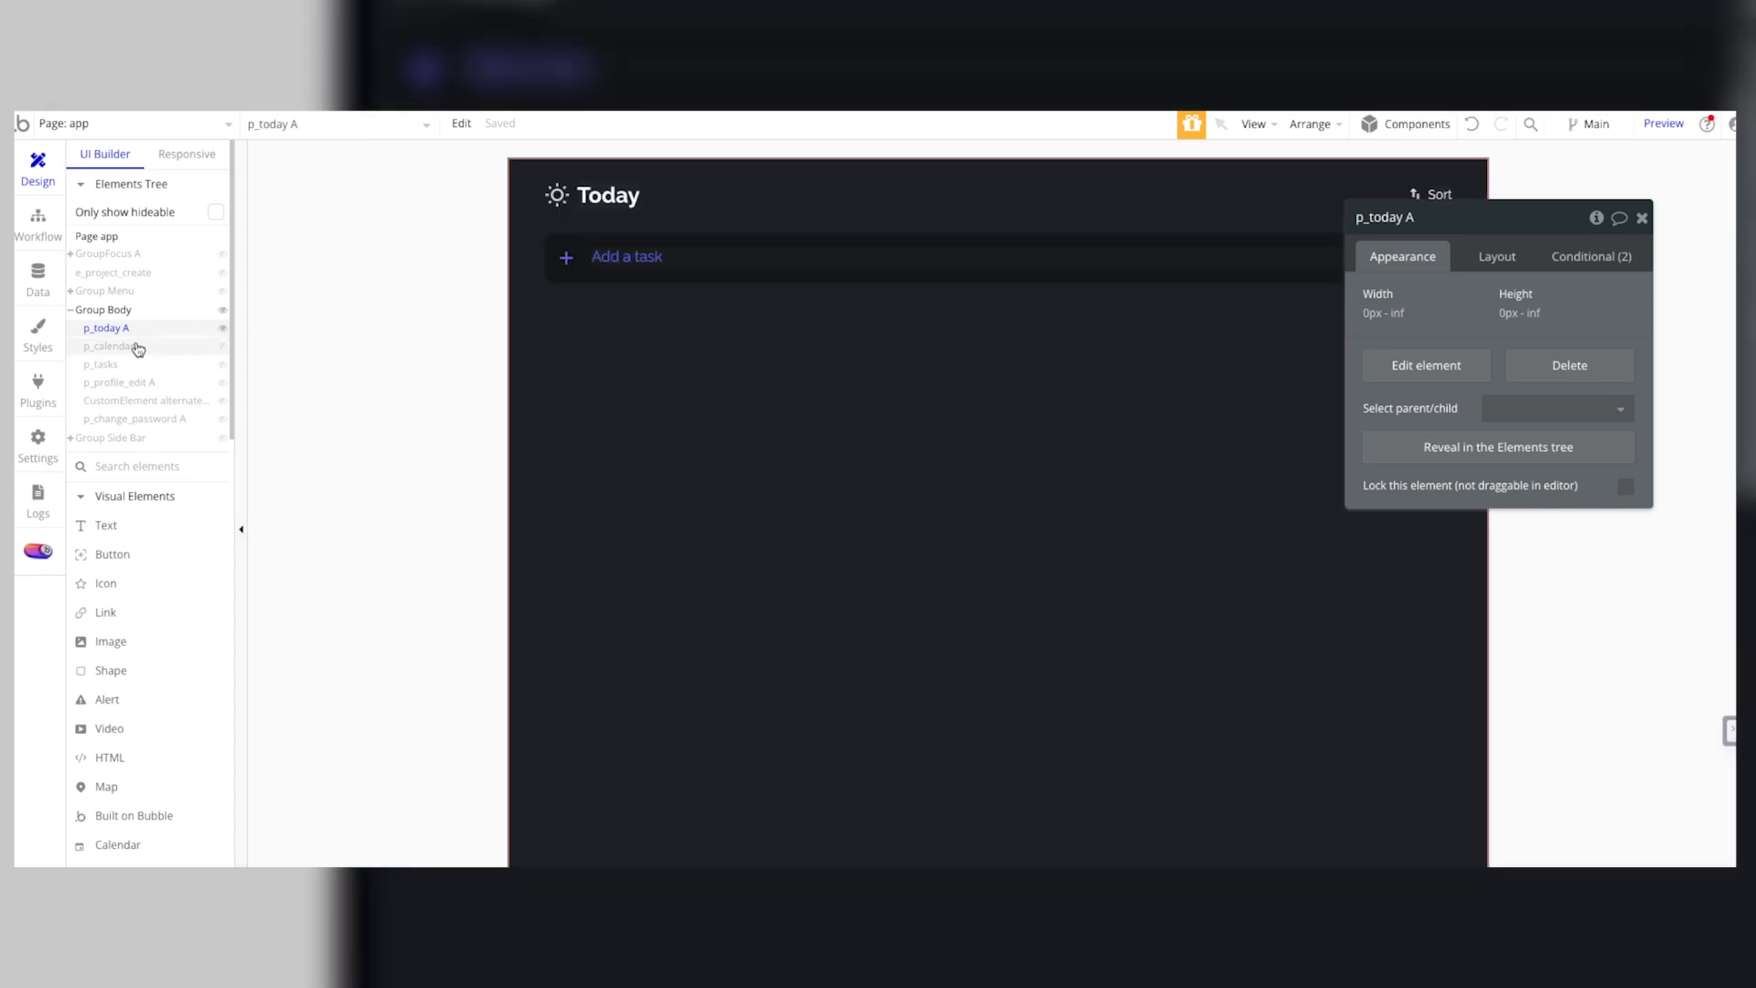
click(131, 347)
click(114, 366)
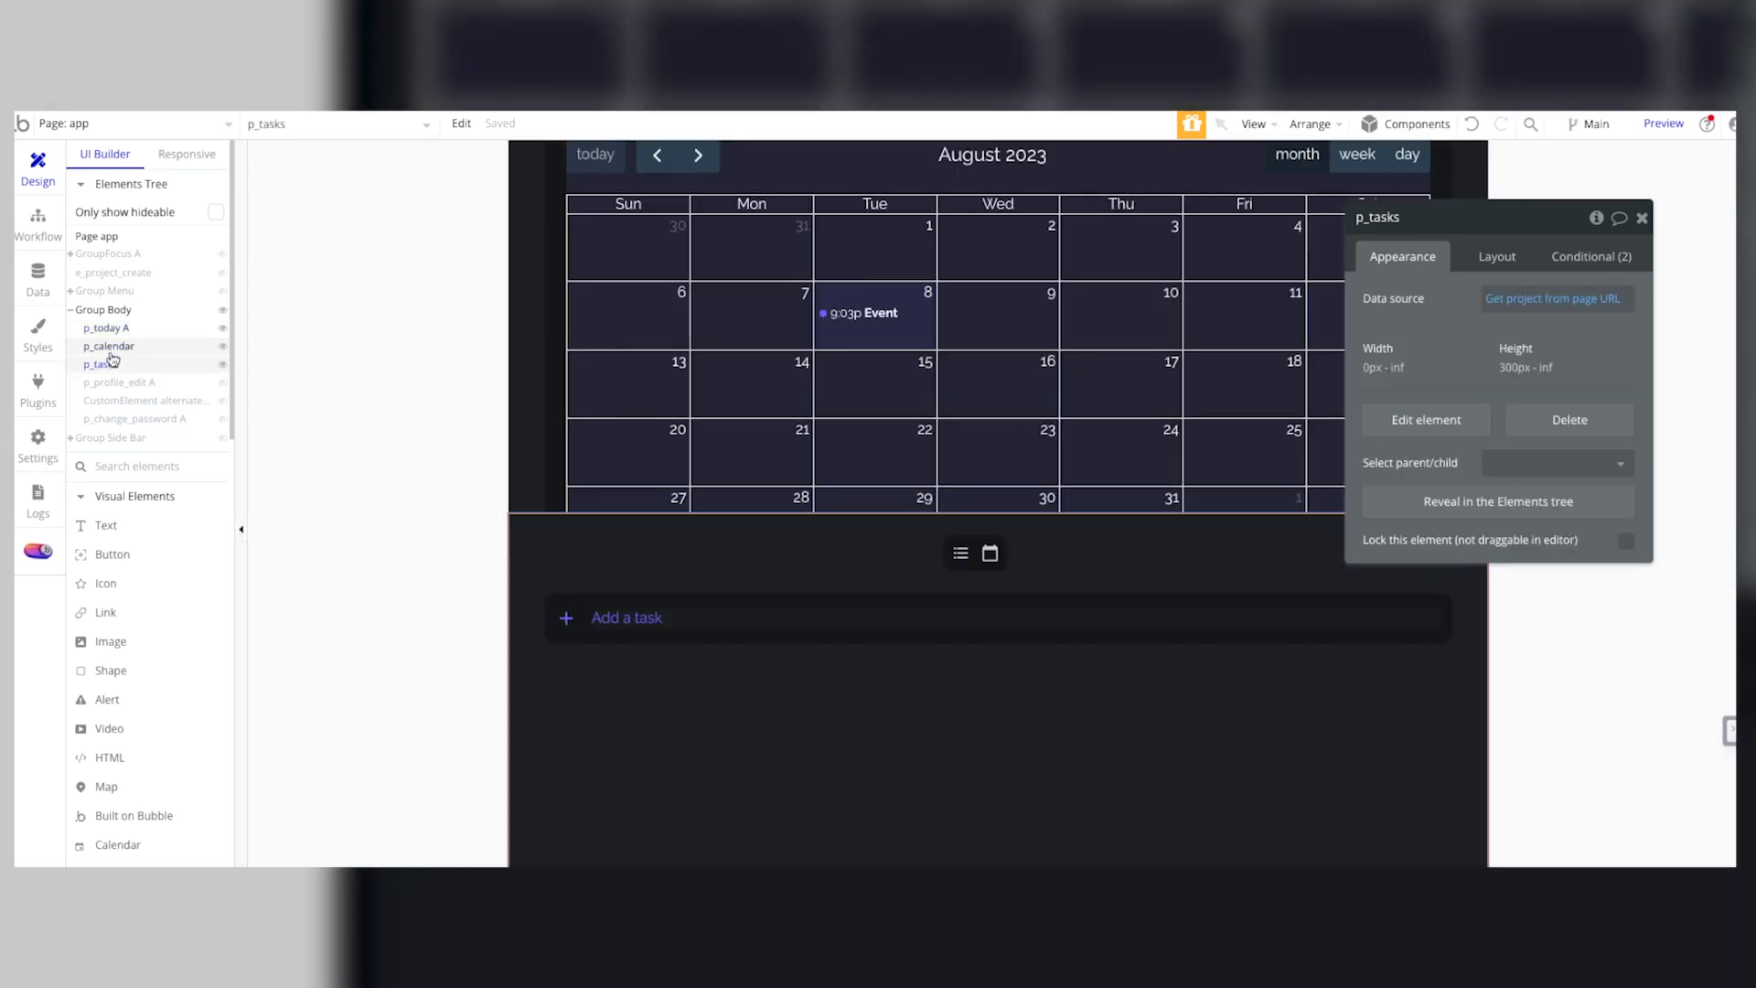
click(112, 350)
click(114, 353)
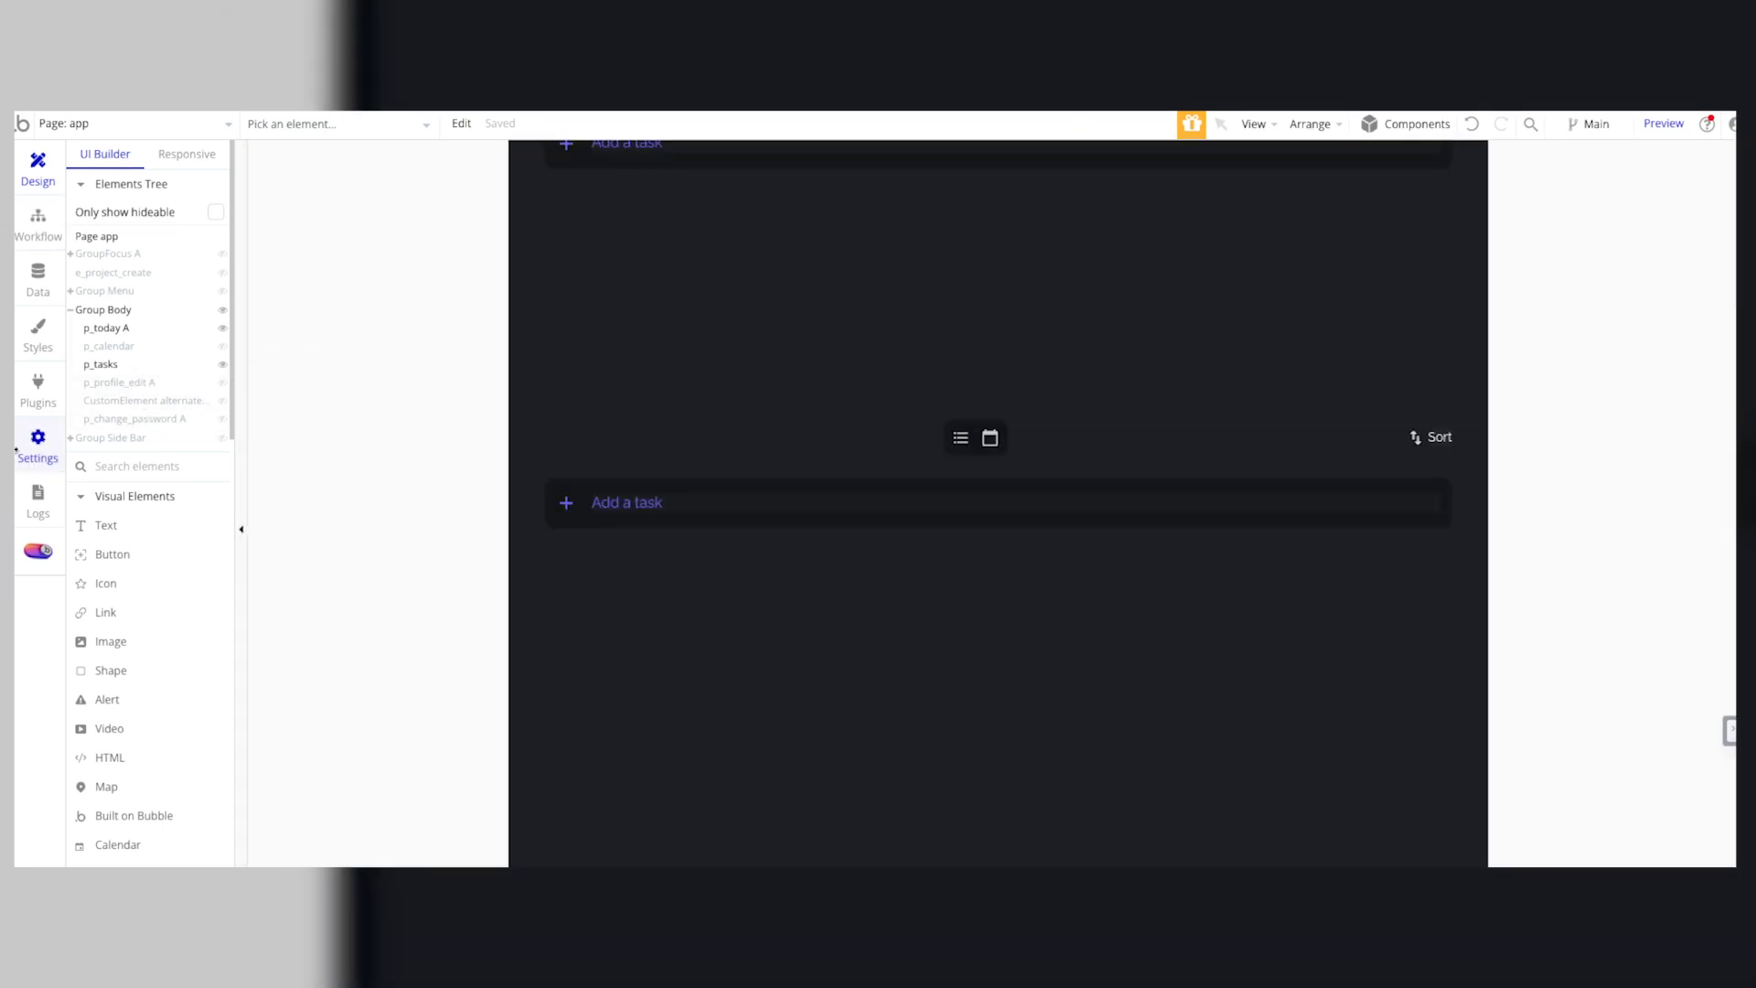
Step: Check the reusable elements list again and inspect p_tasks and p_today A on the app page's canvas
click(149, 126)
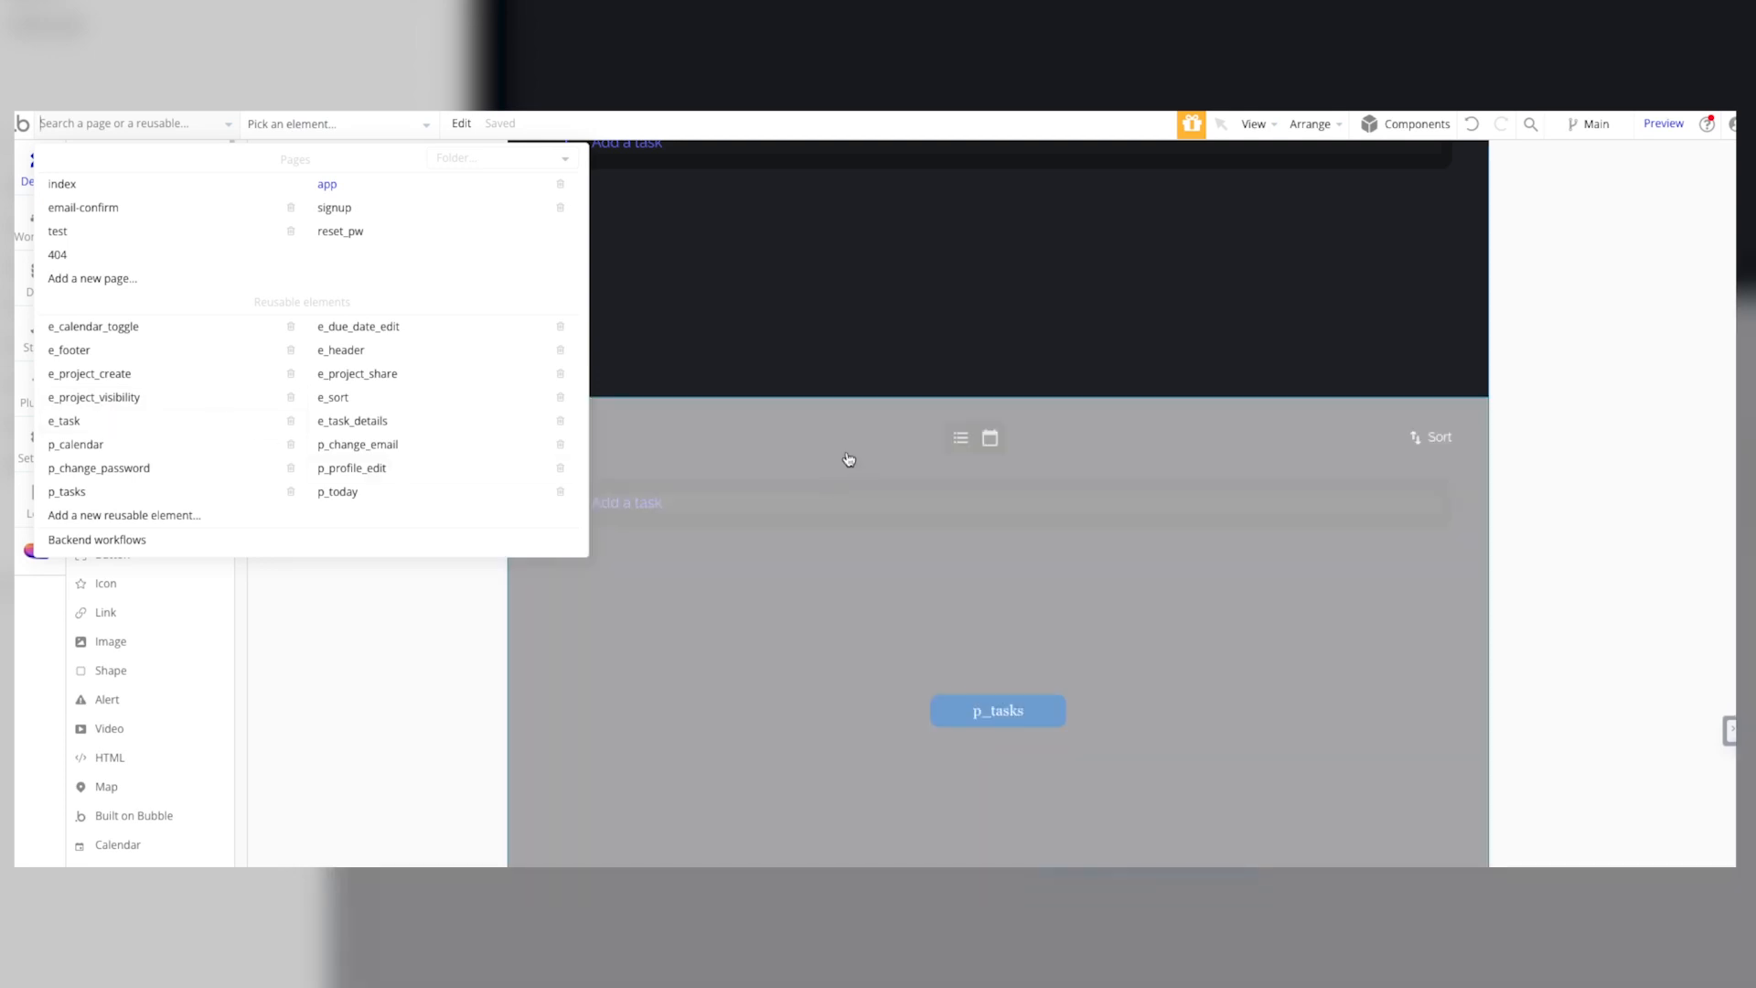
click(847, 462)
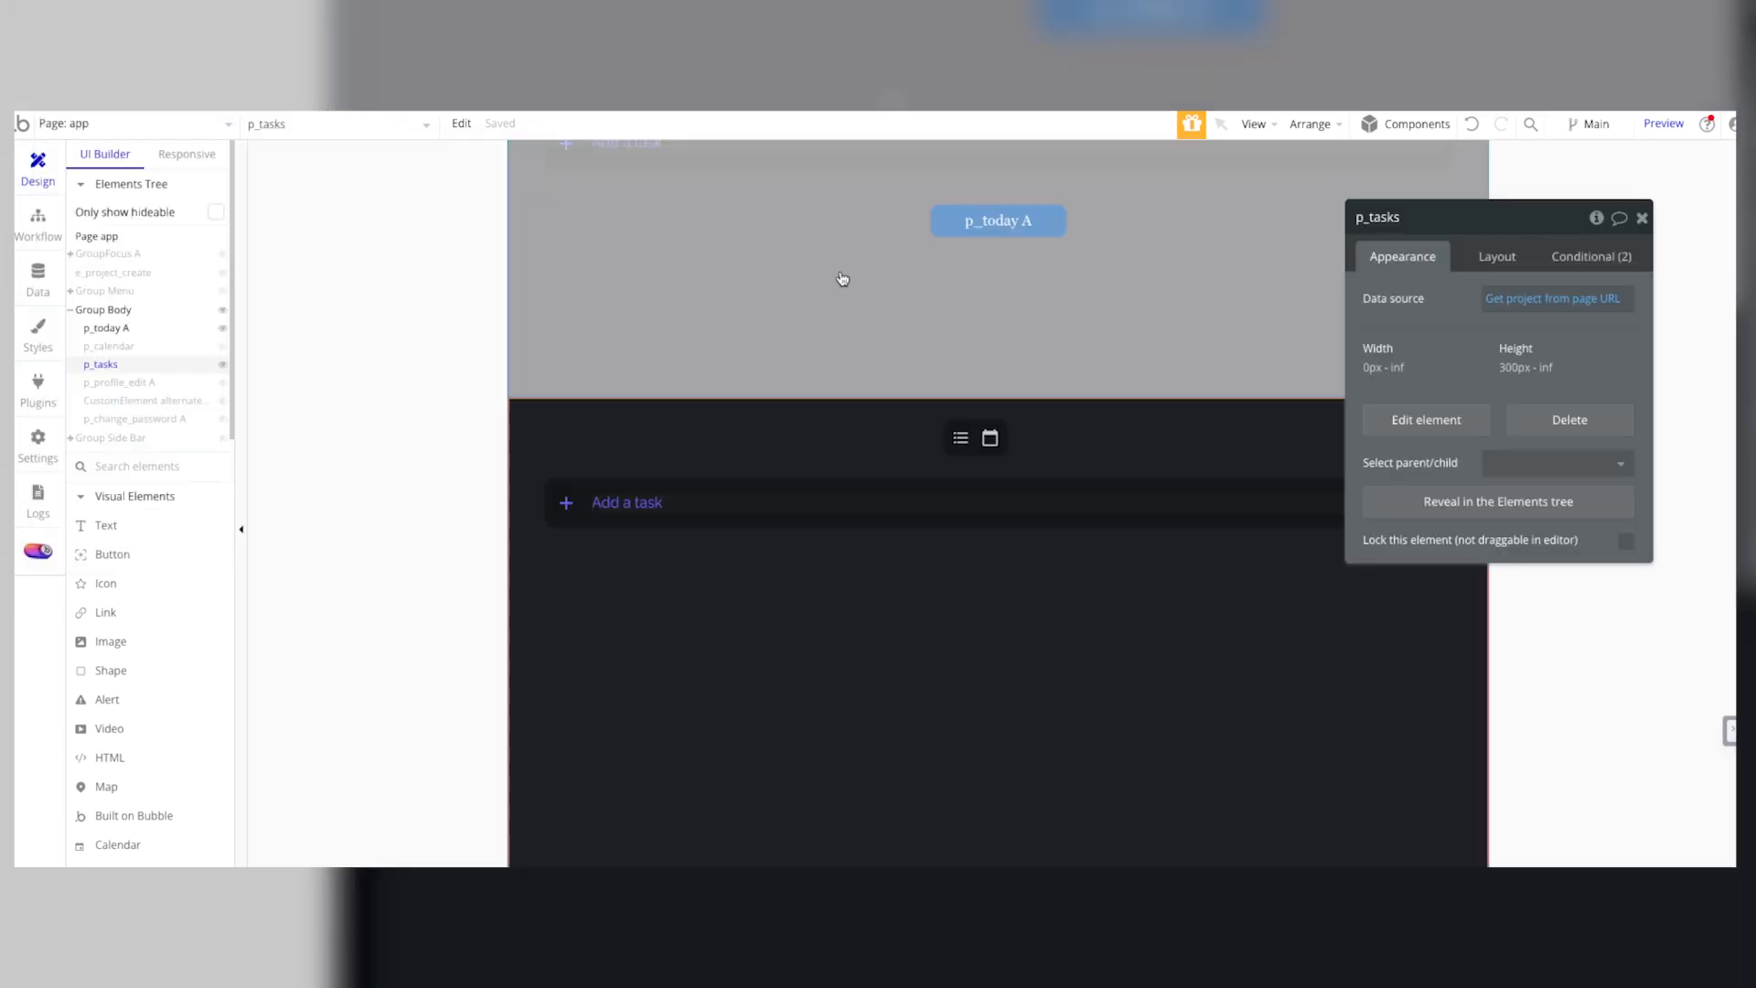
scroll(1022, 347, up, 1)
scroll(1024, 411, down, 2)
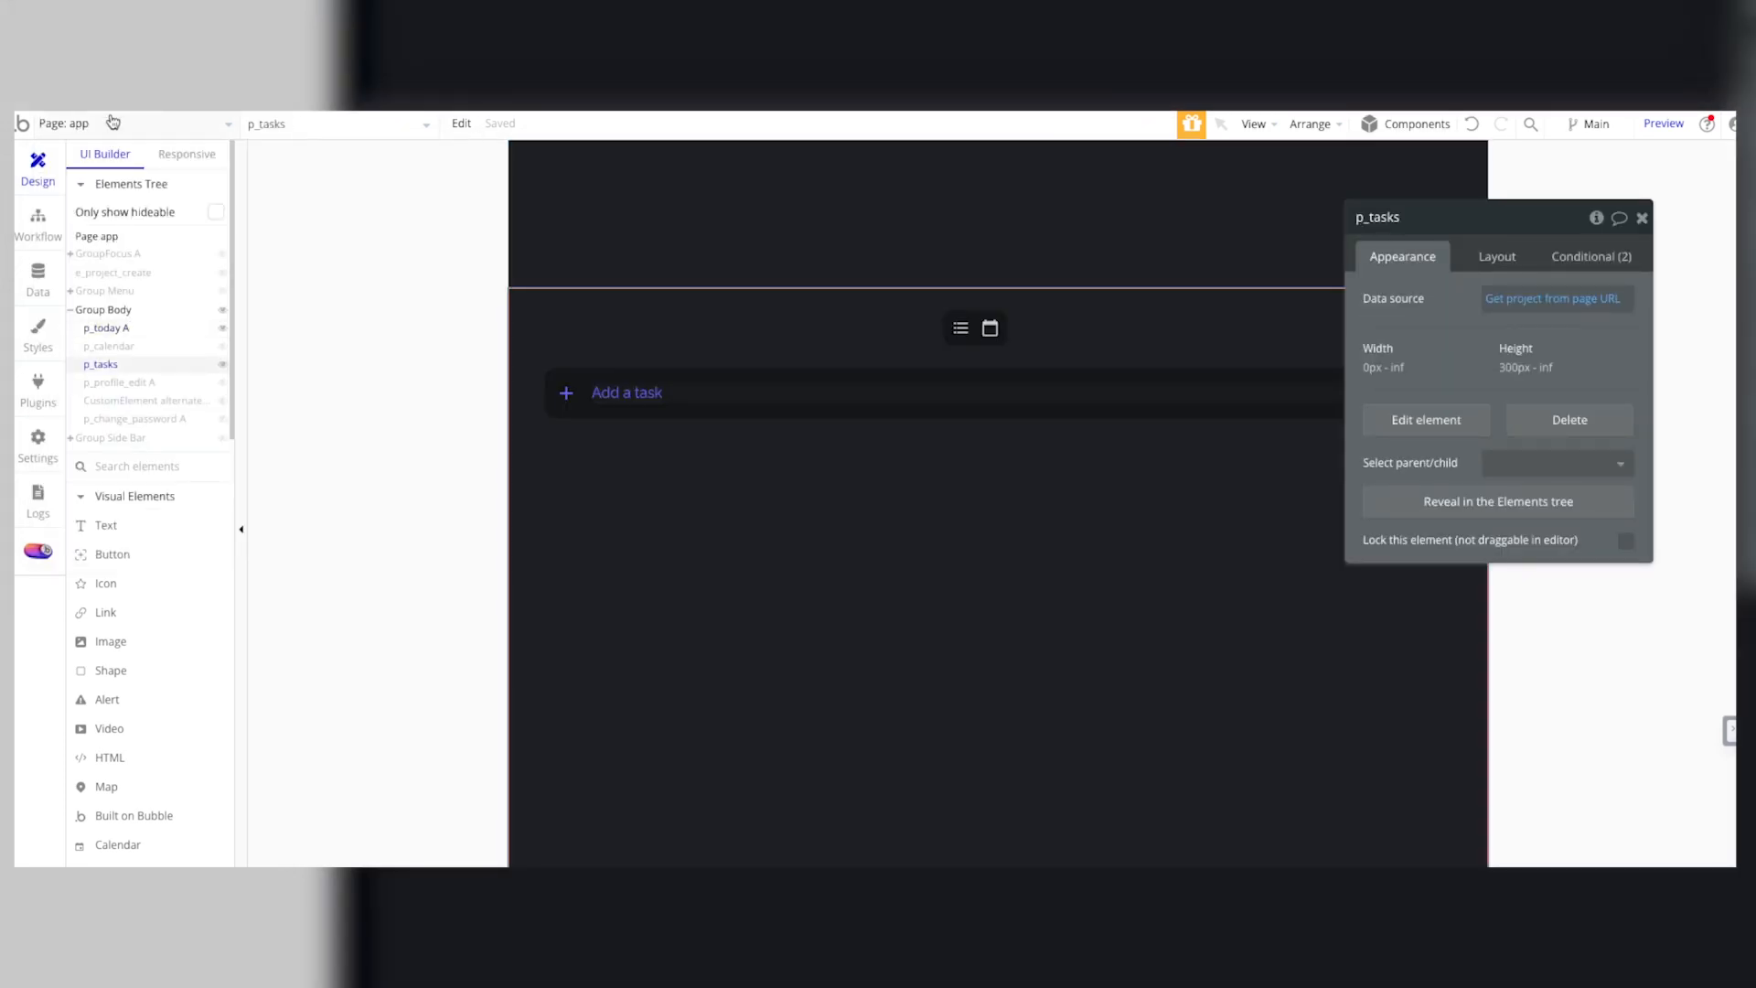
Step: Open the reusable element e_task_details and inspect its Task Status dropdown and Group task
click(113, 122)
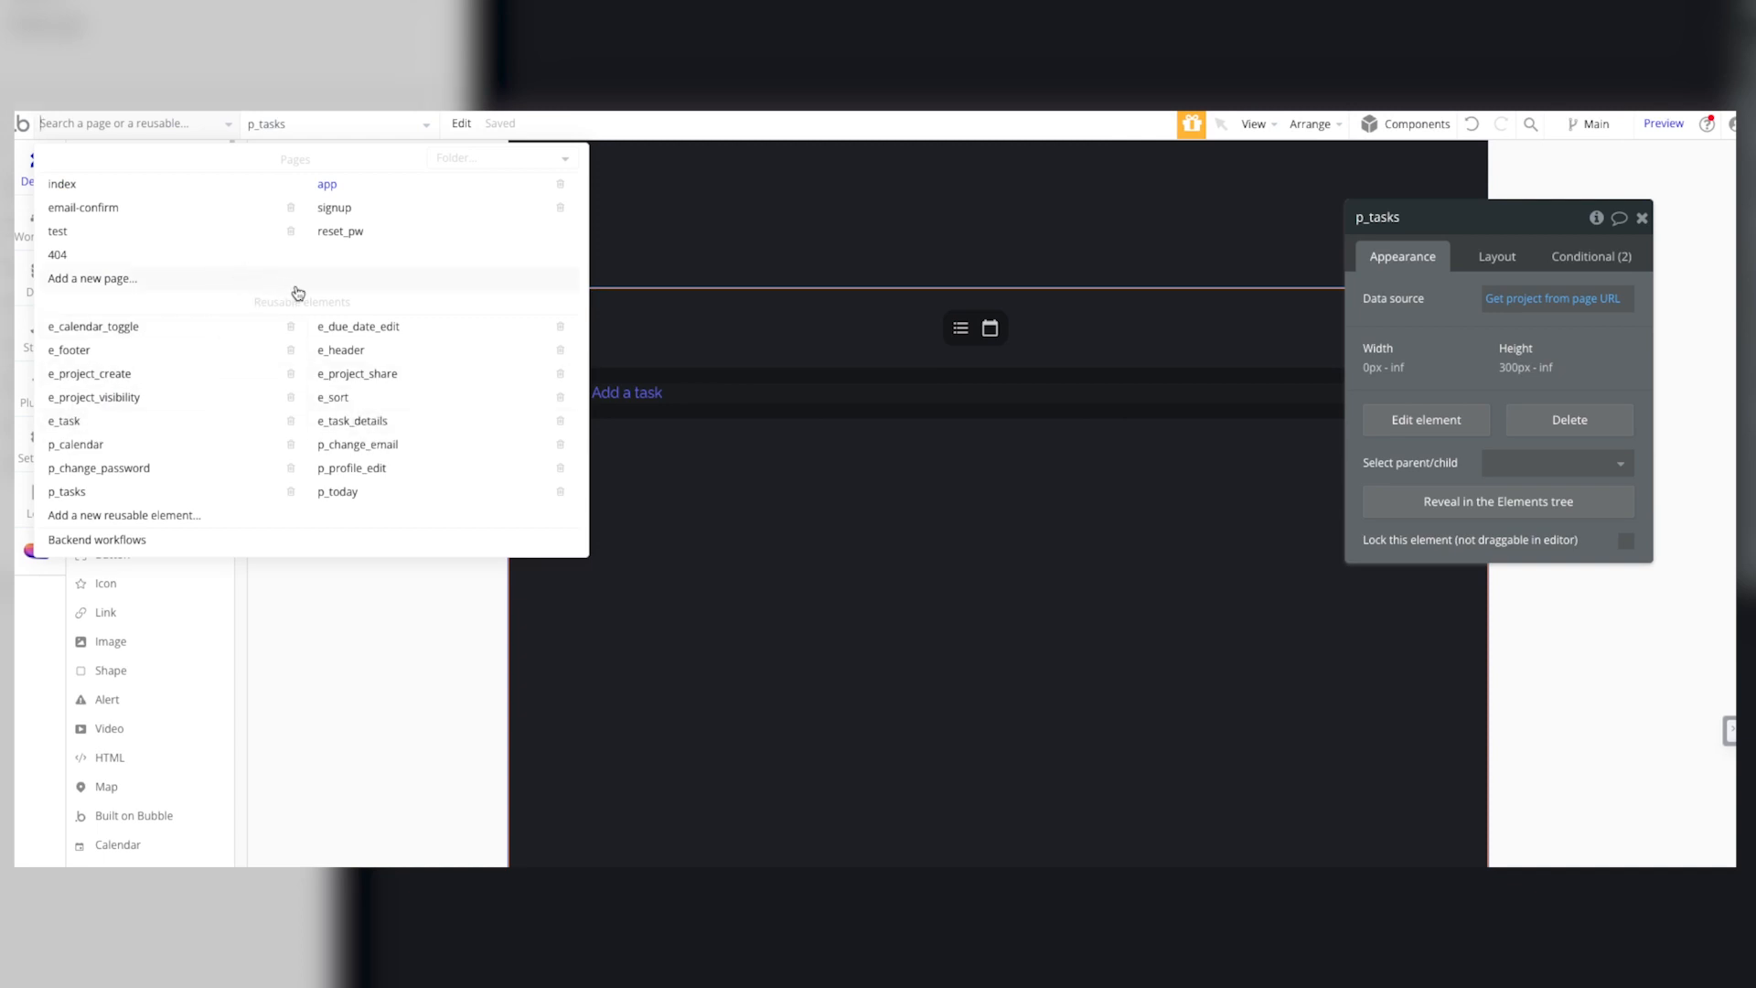
click(357, 423)
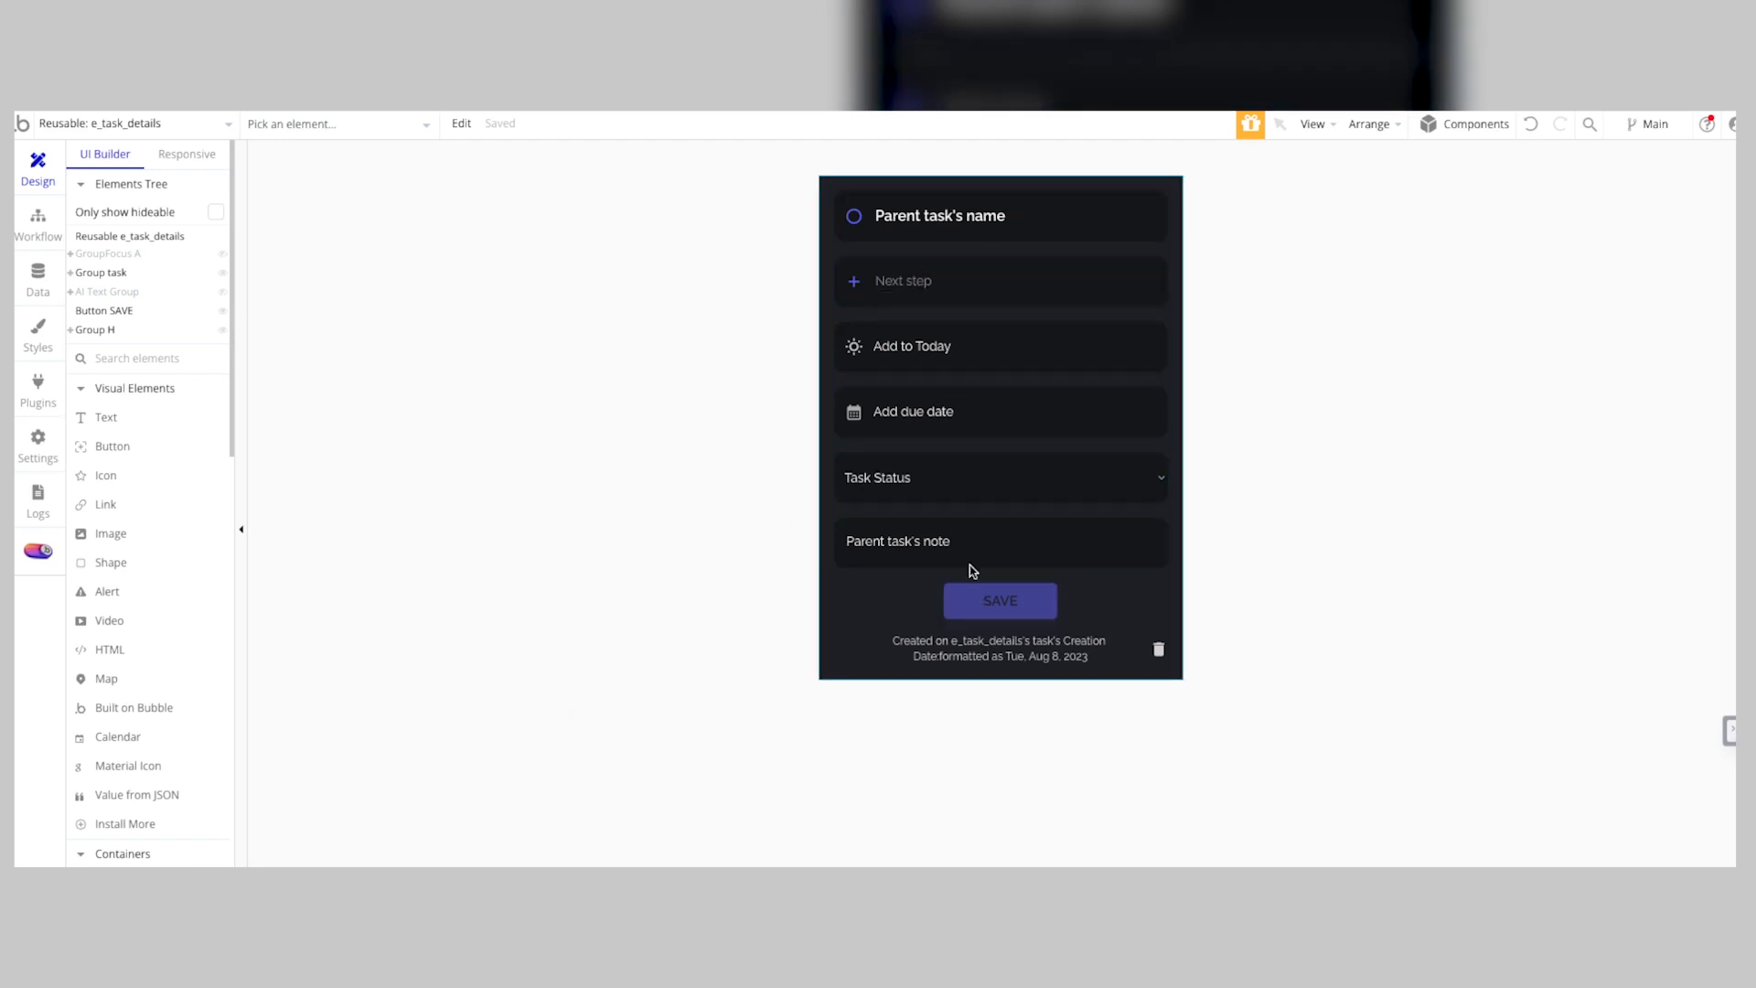
click(971, 460)
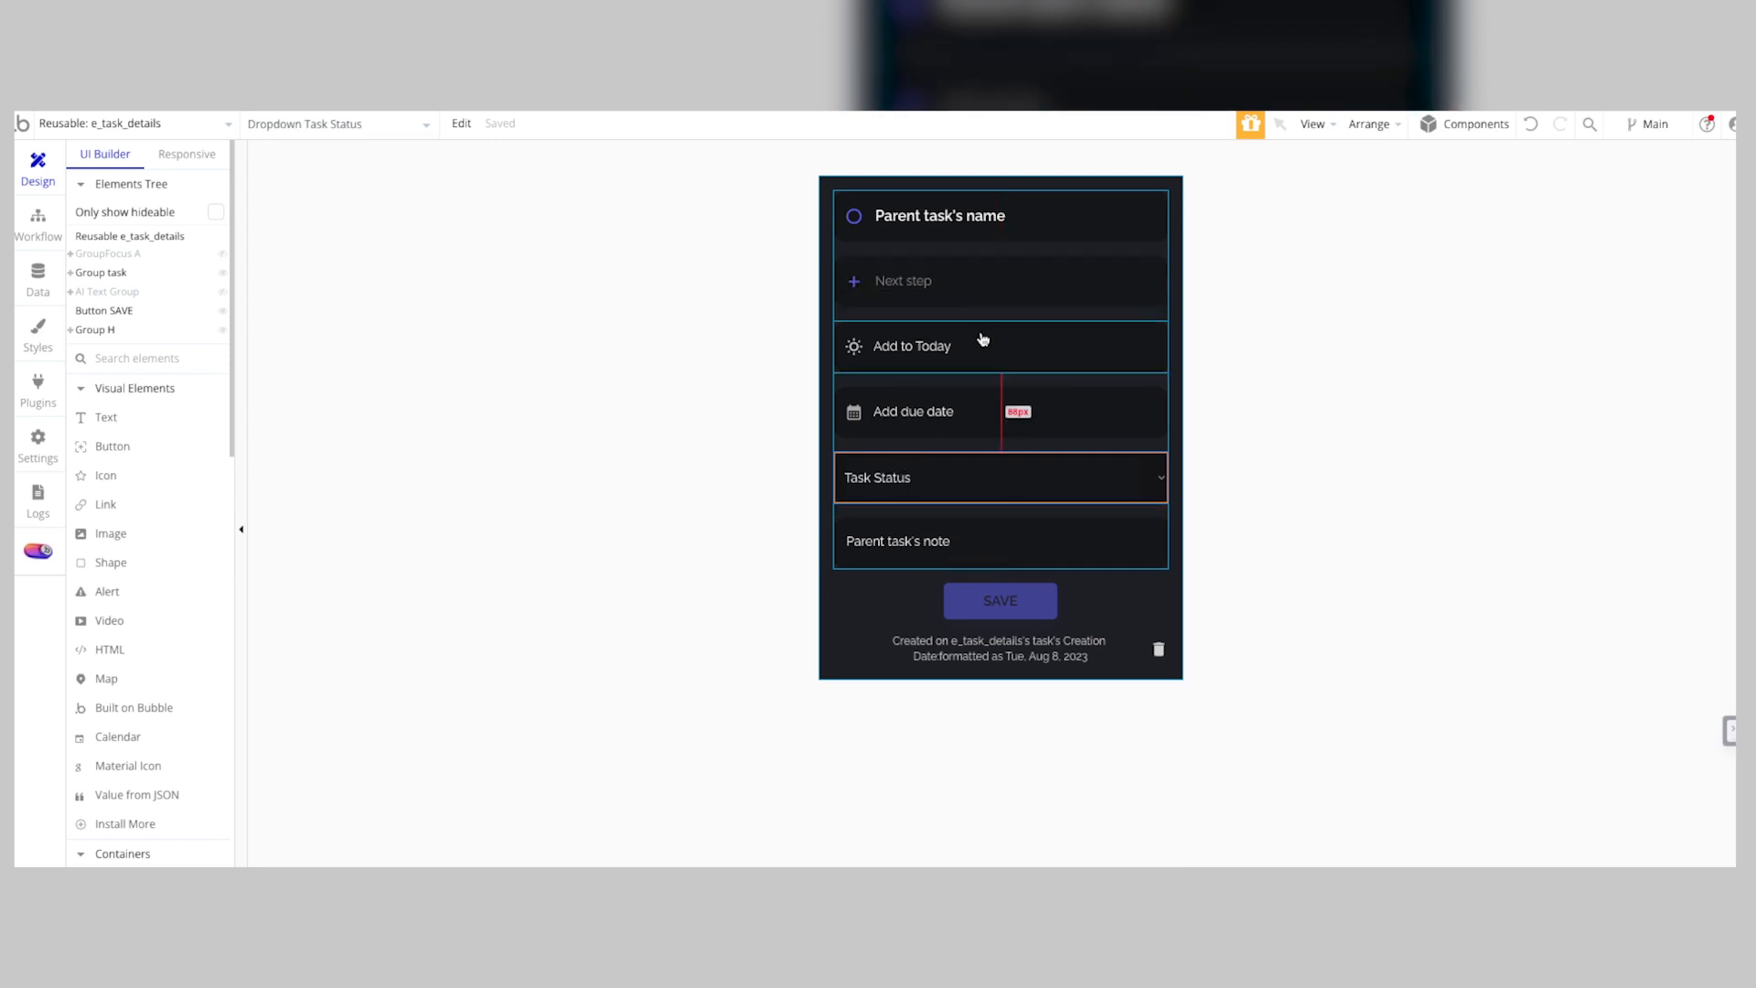
click(952, 315)
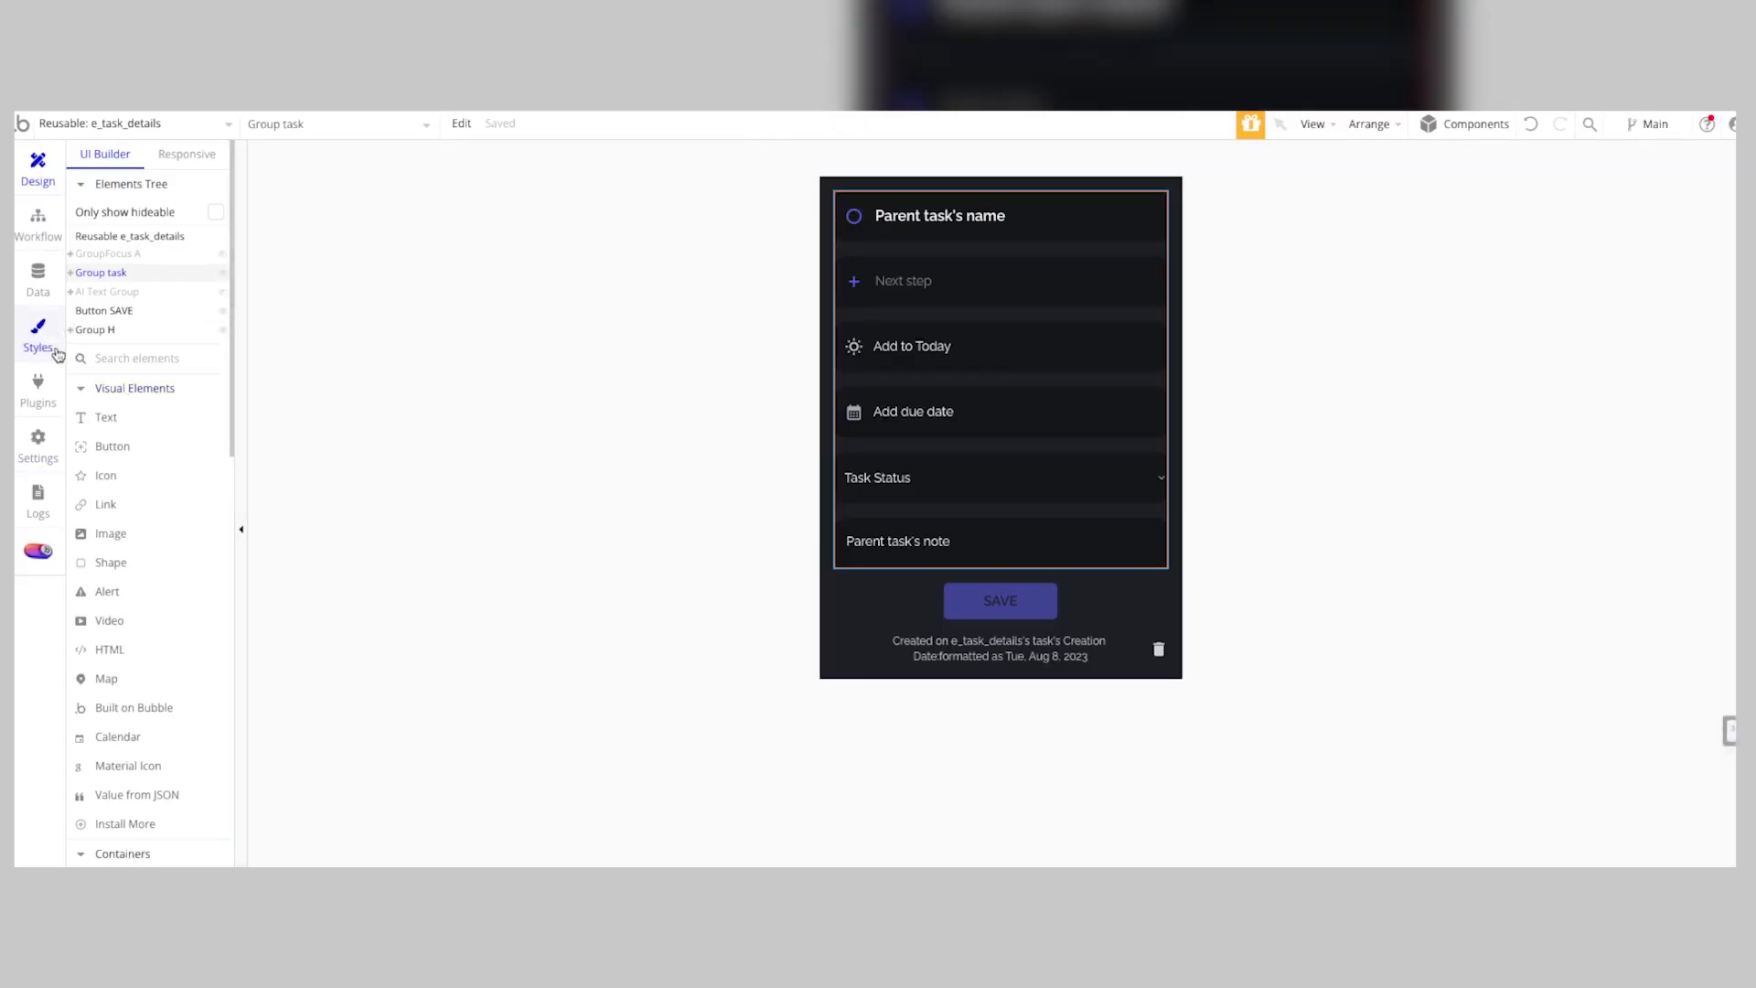
Step: View the installed plugins and expand the Open AI API in the API Connector to examine its settings
click(50, 379)
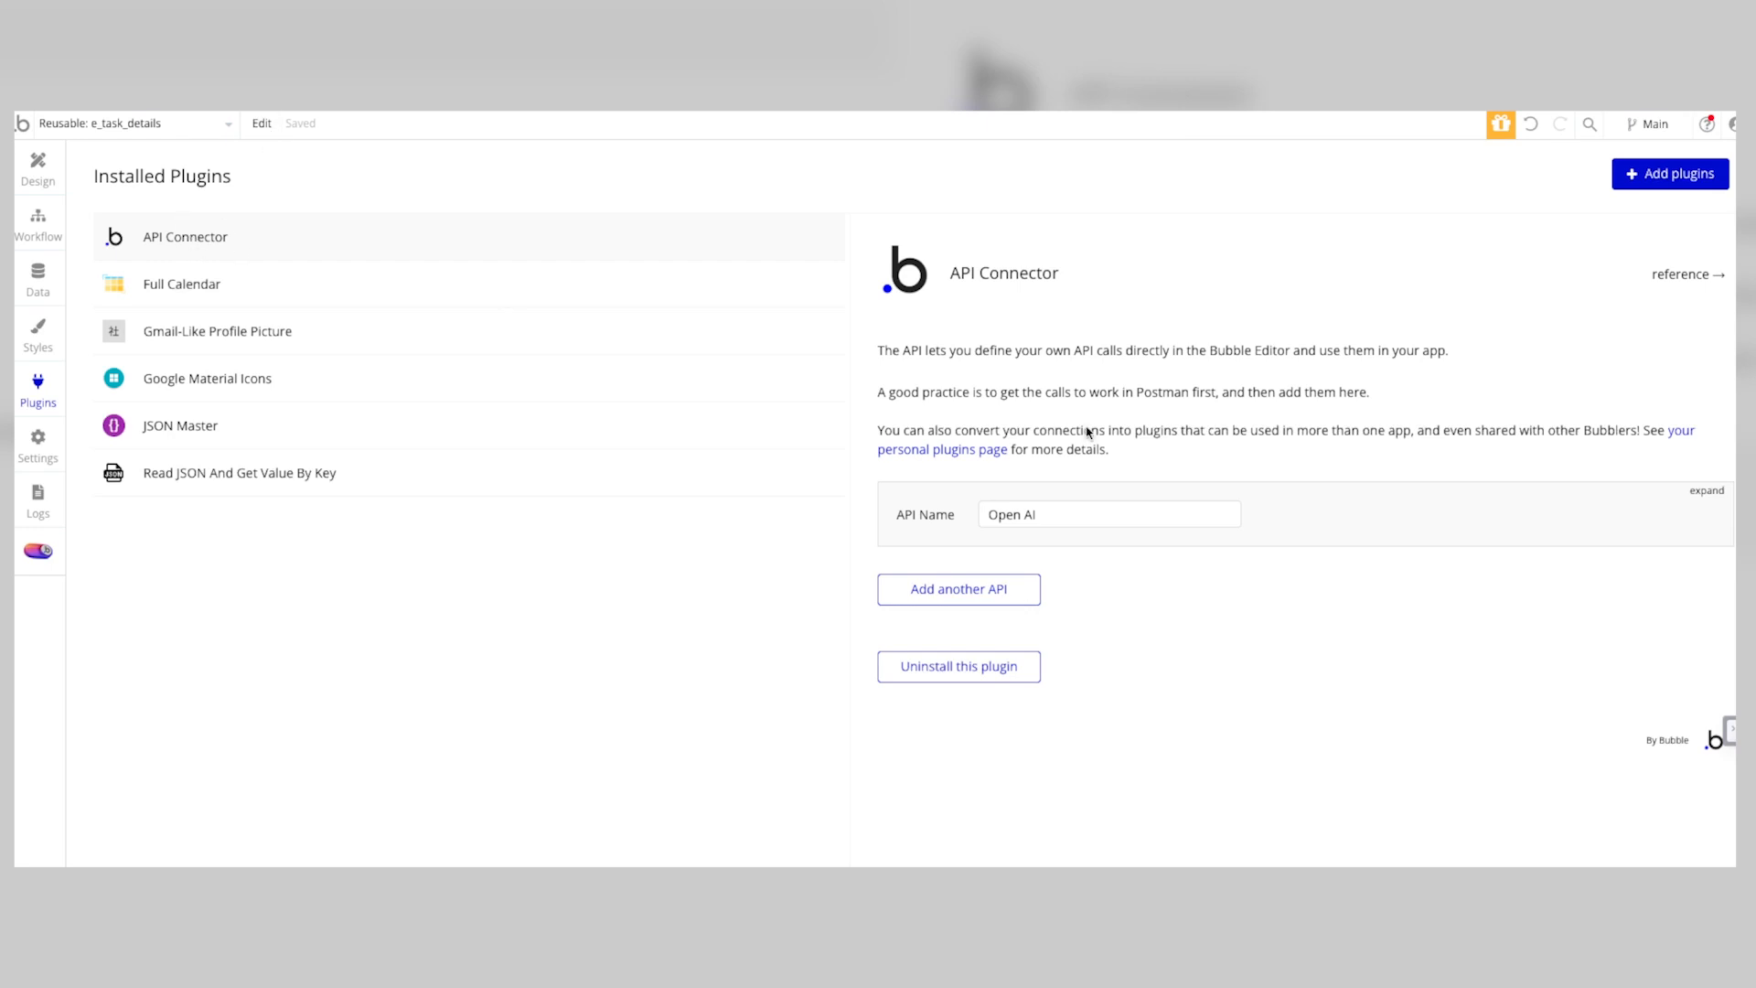
click(1100, 525)
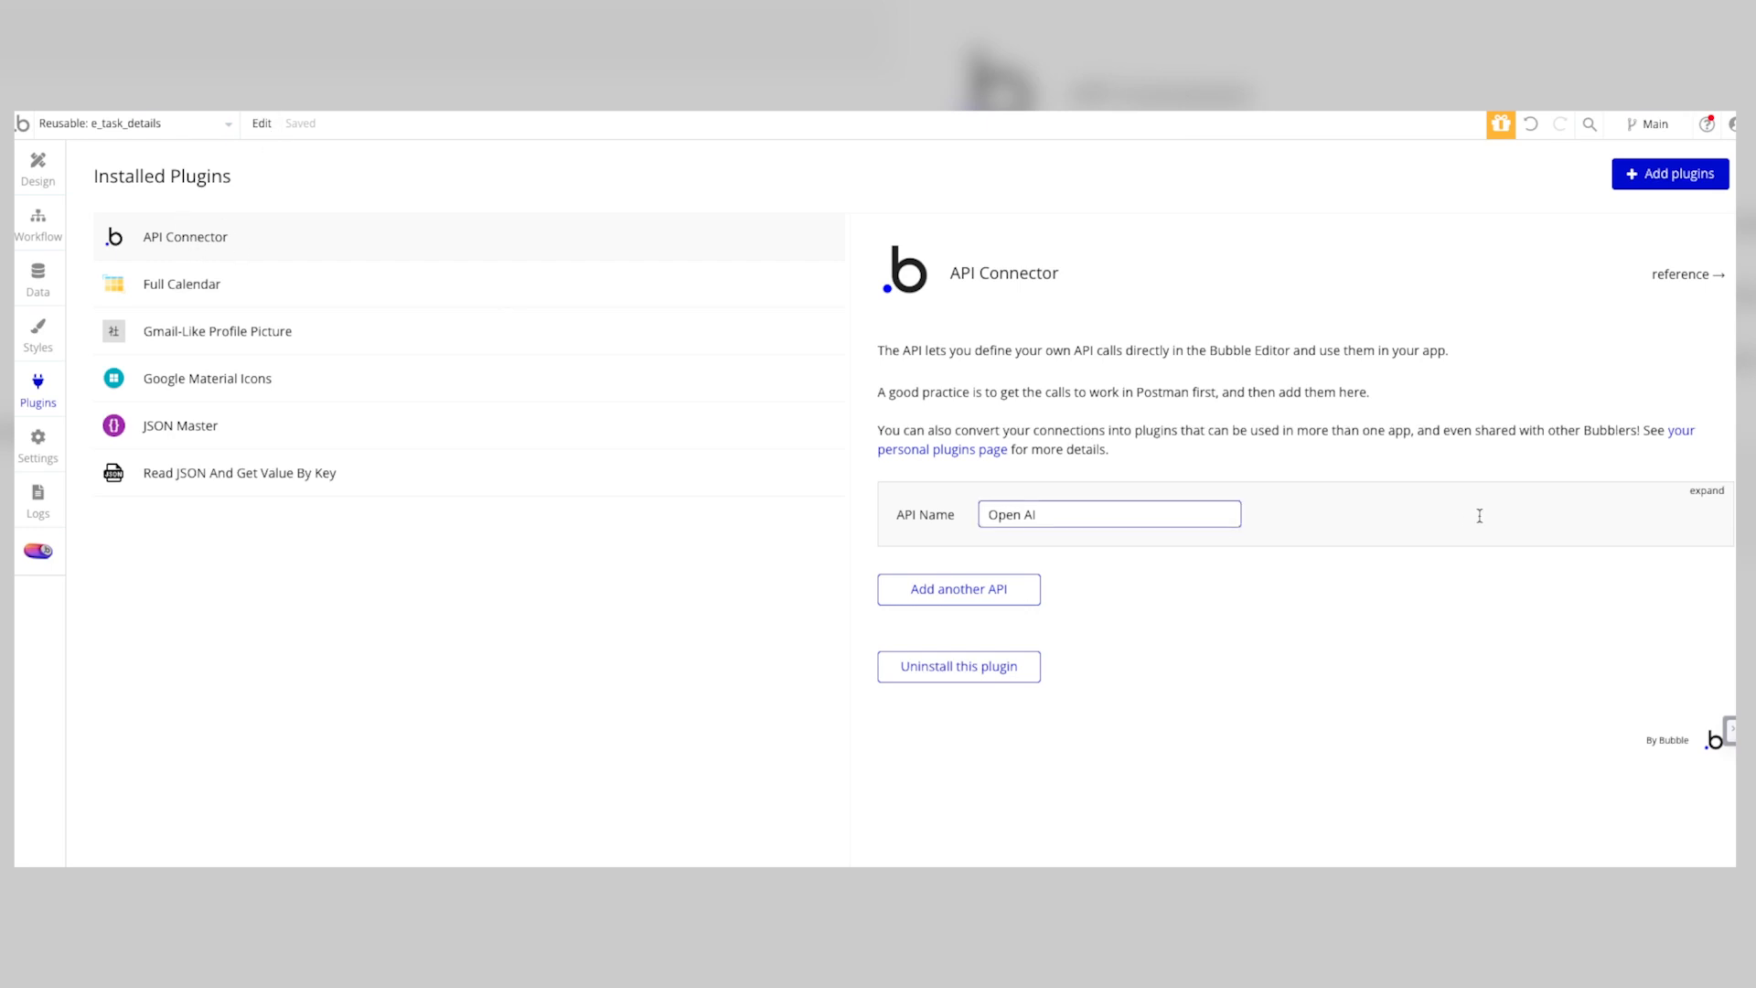
click(1694, 498)
scroll(1008, 604, down, 3)
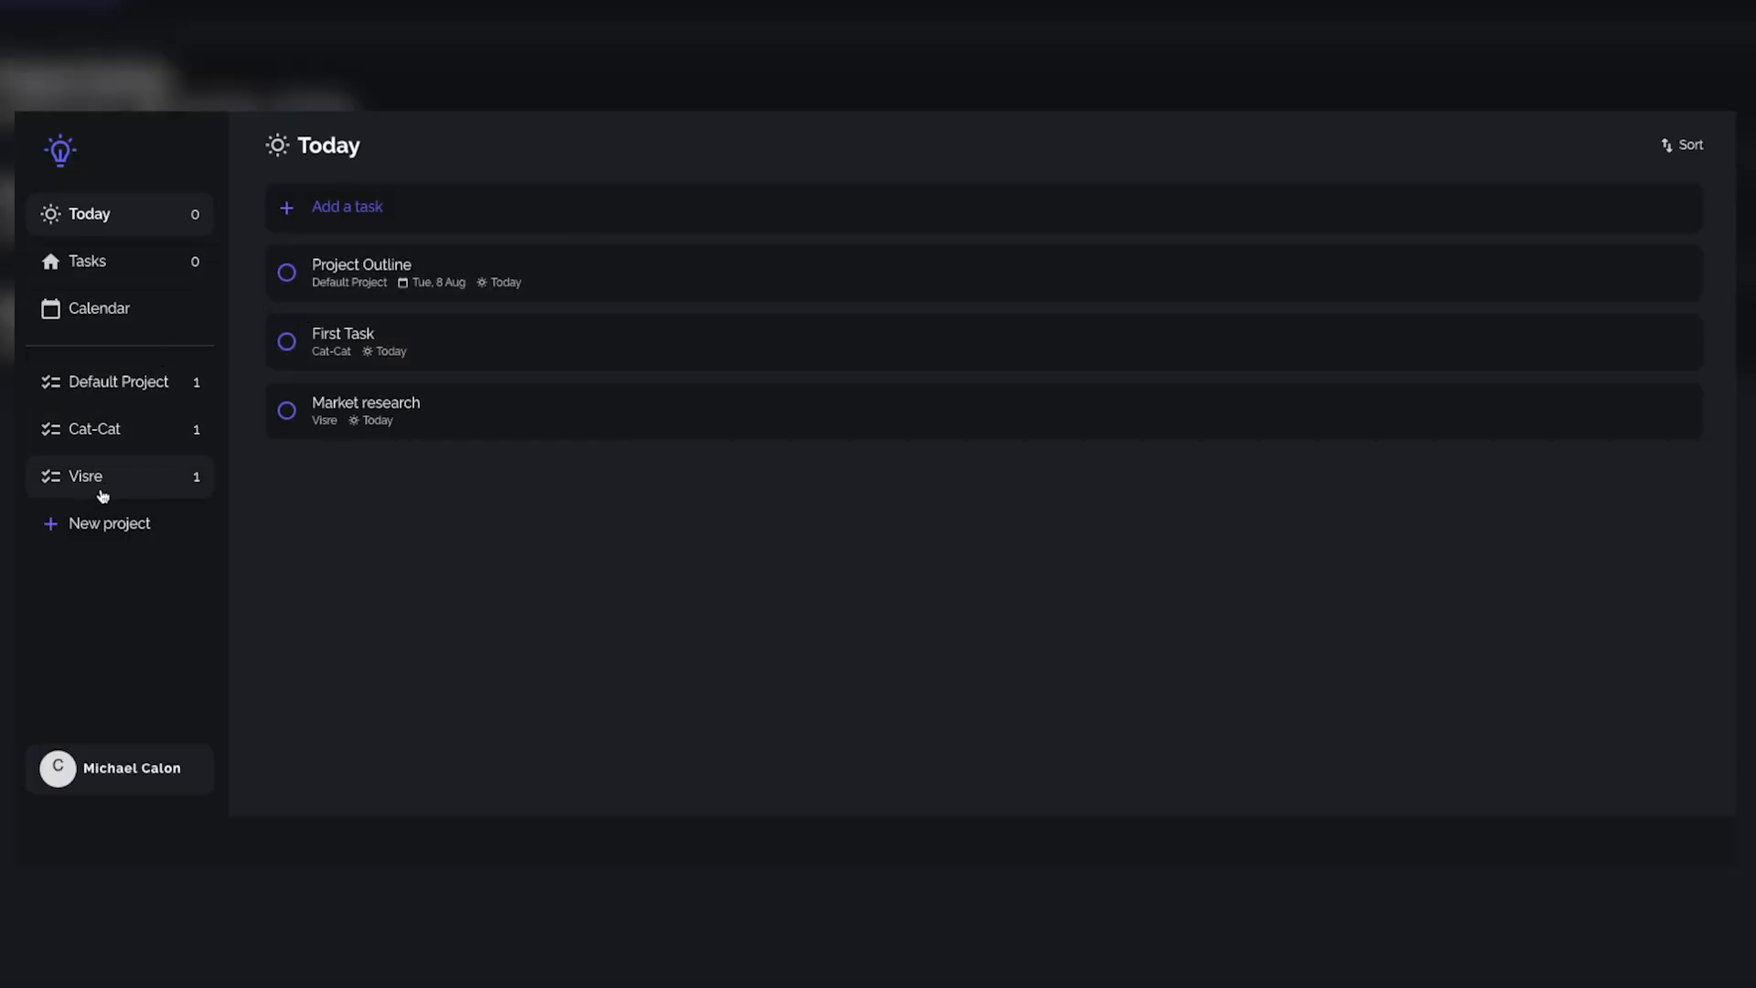
Step: Start a new project and name it Shoe Palace
click(112, 538)
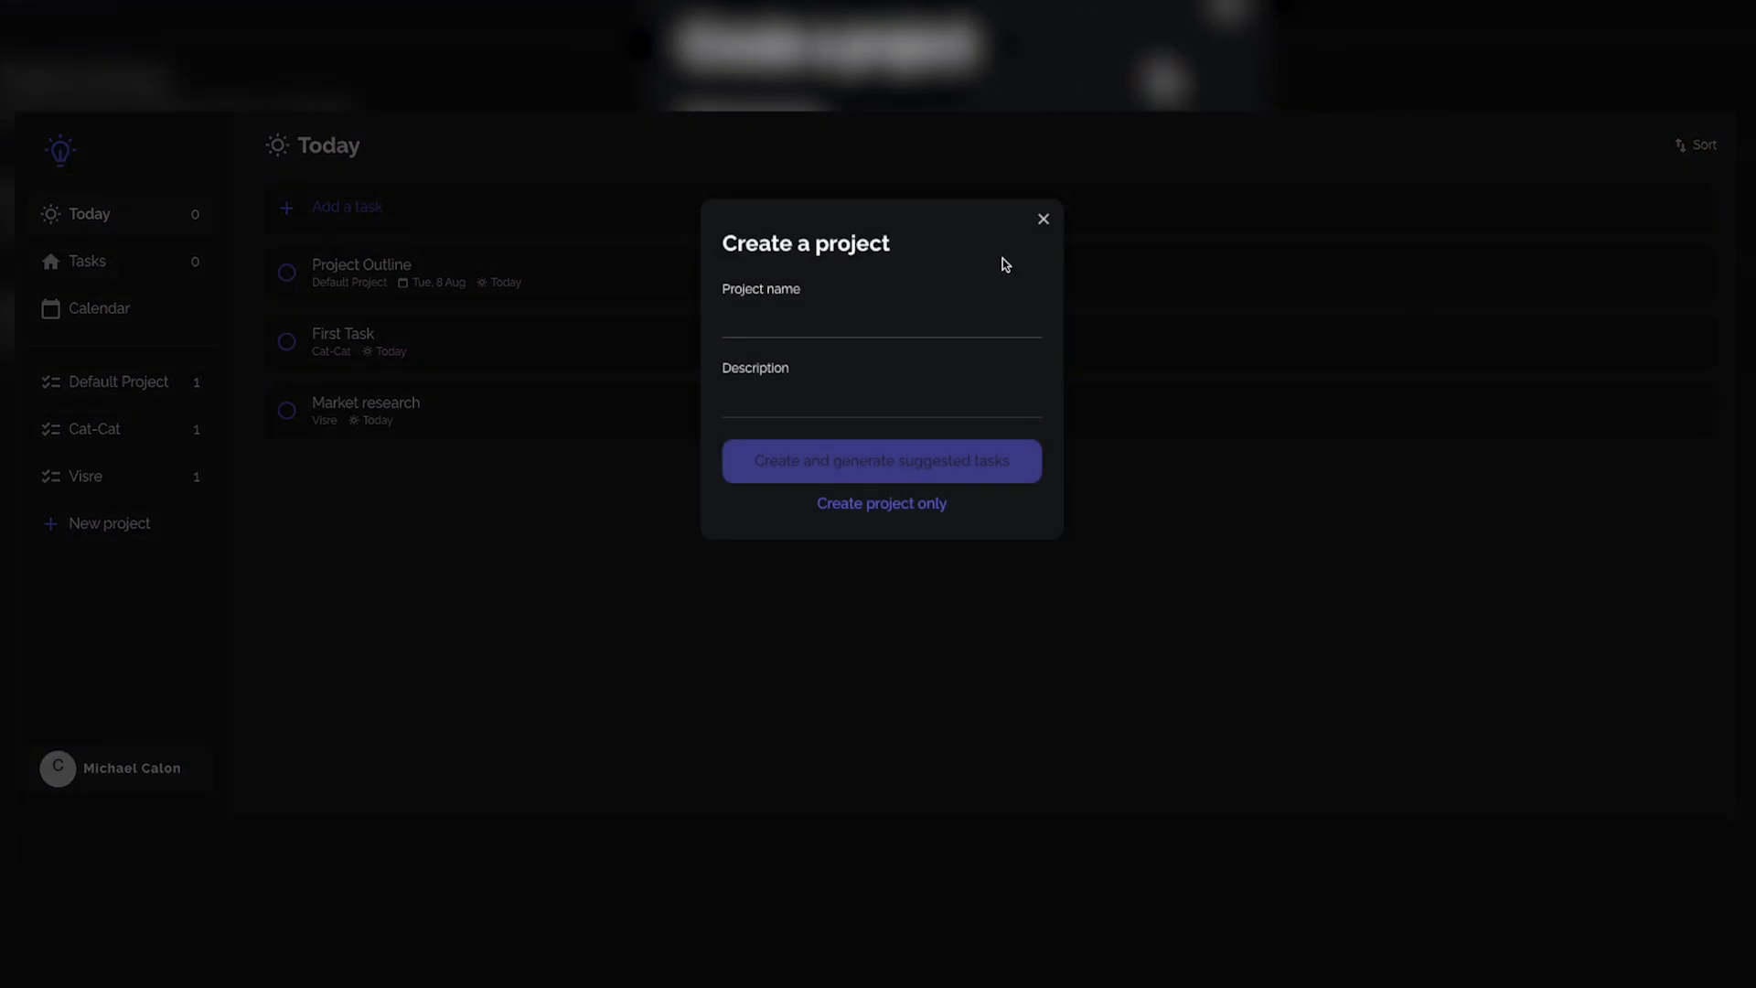
click(801, 325)
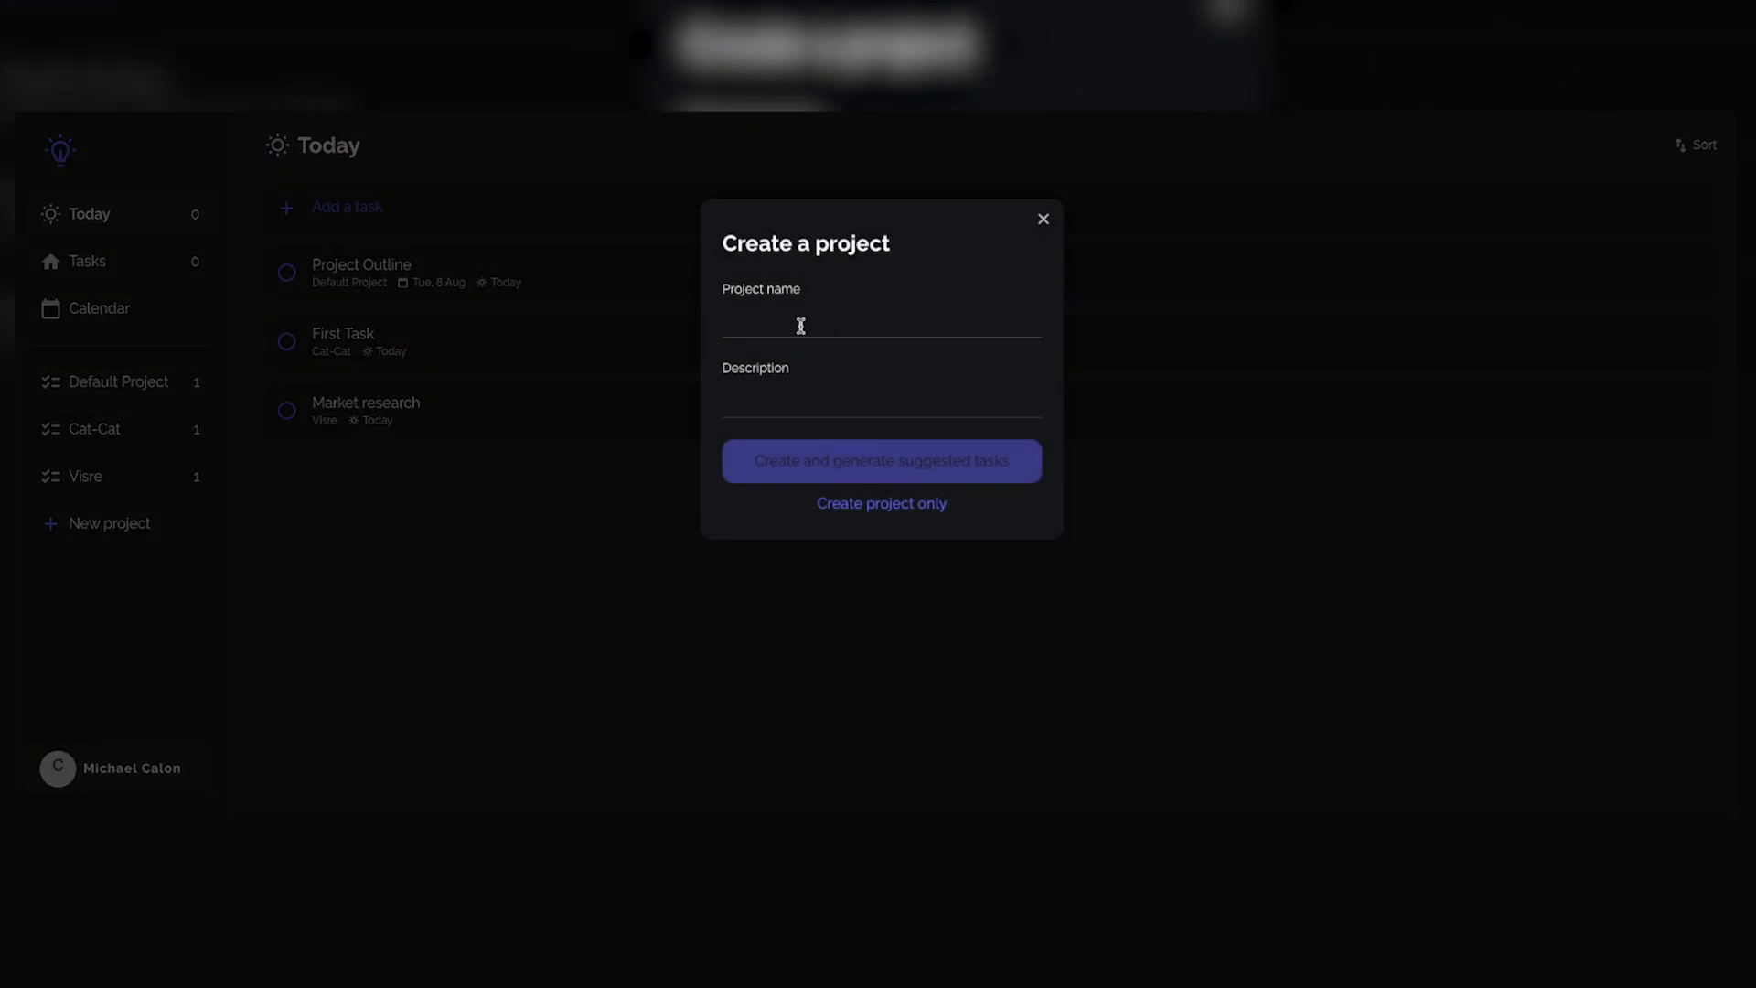
text(Shoe Palace)
Step: Describe the project as "A start-up ecommerce company that sells environmentally-friendly shoes" and create it with generated suggested tasks
click(798, 390)
text(A start-u)
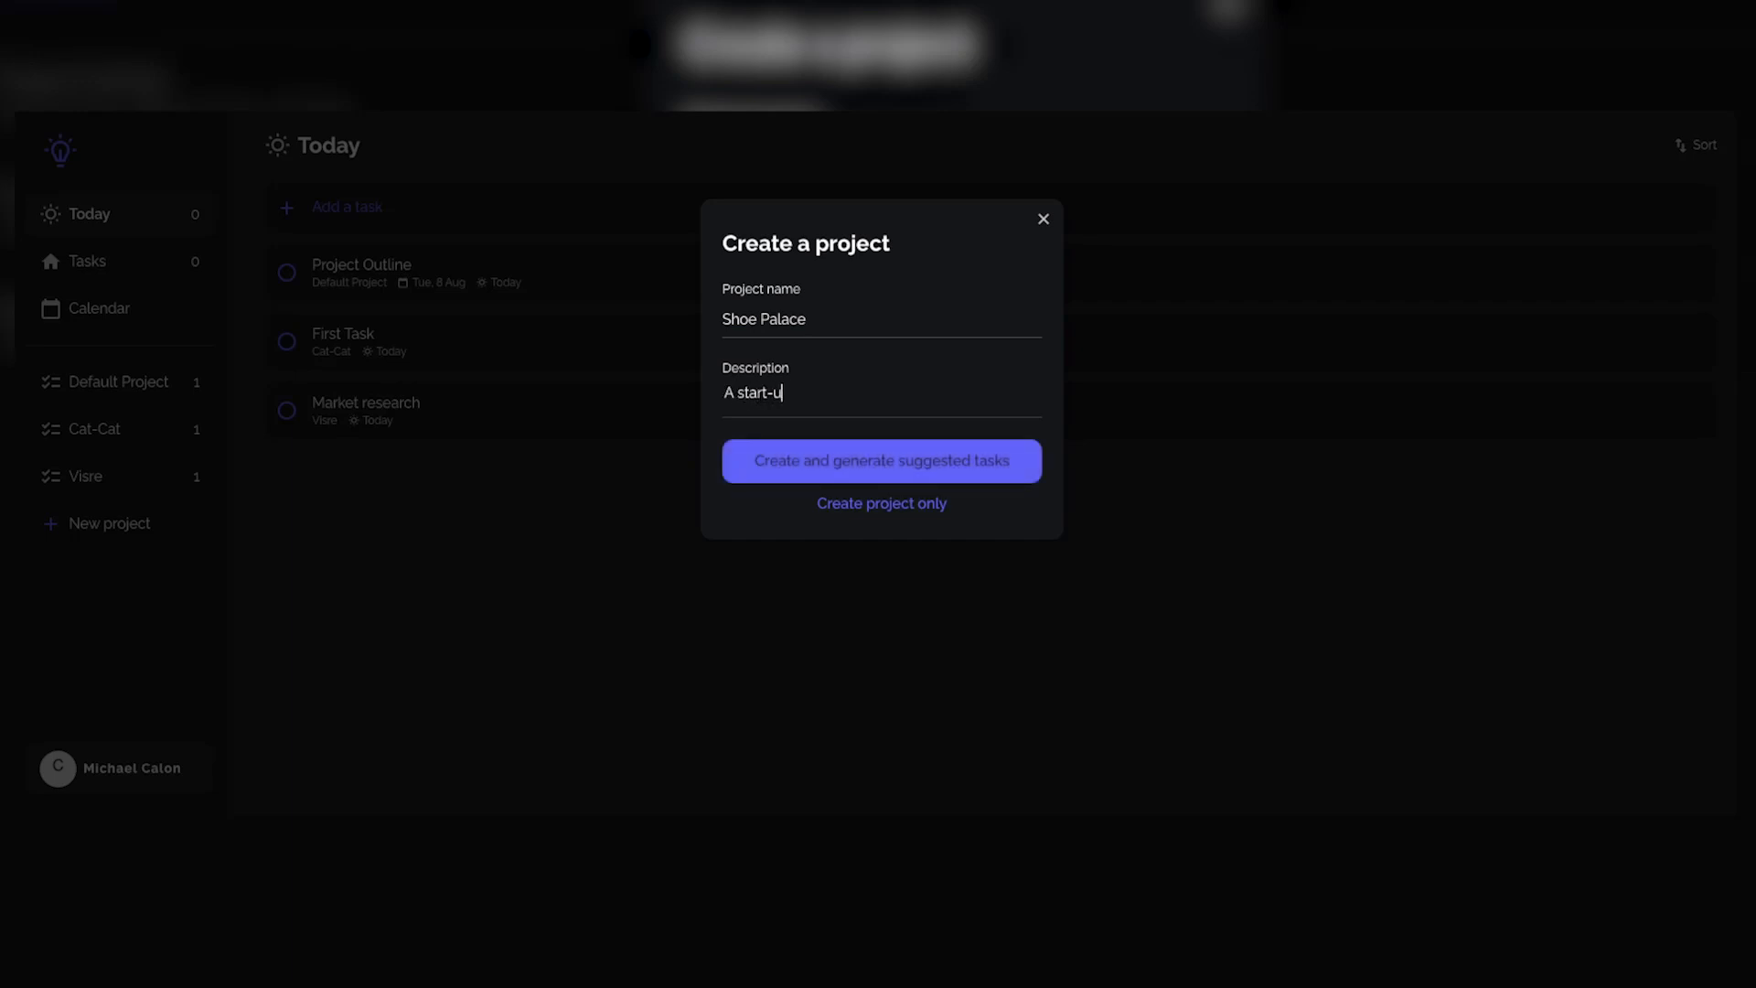
text(p ex)
key(BackSpace)
text(commerce company)
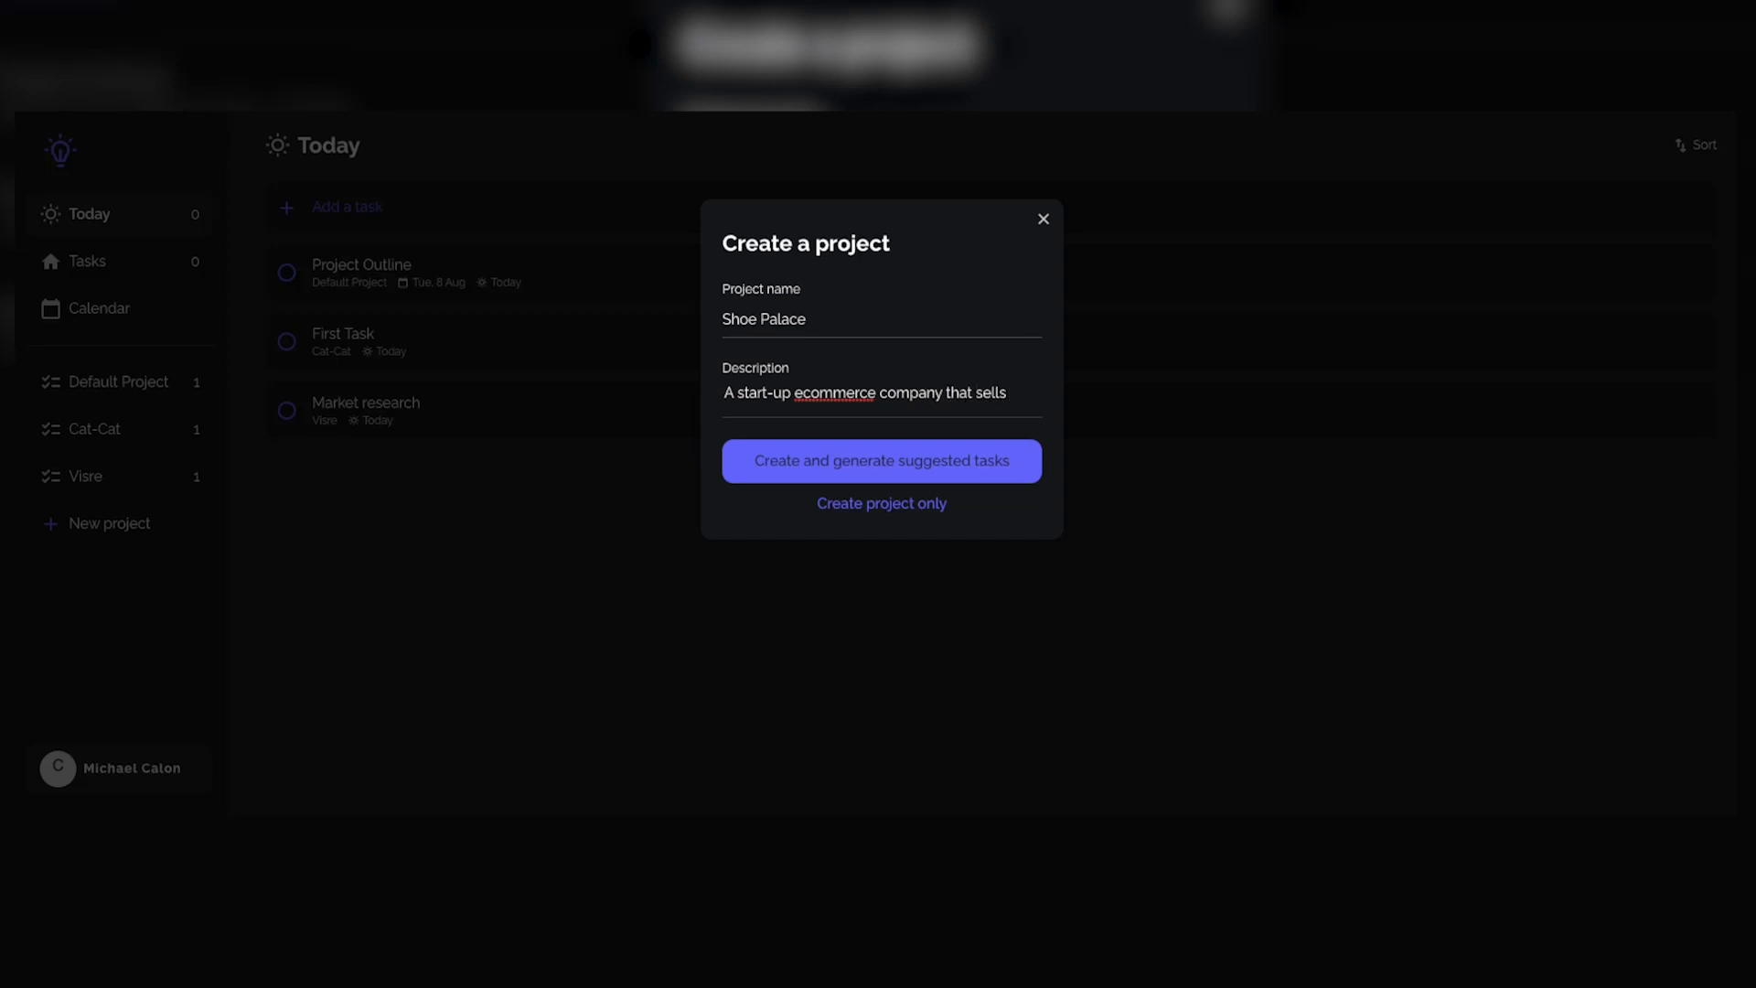
text( that sells environme)
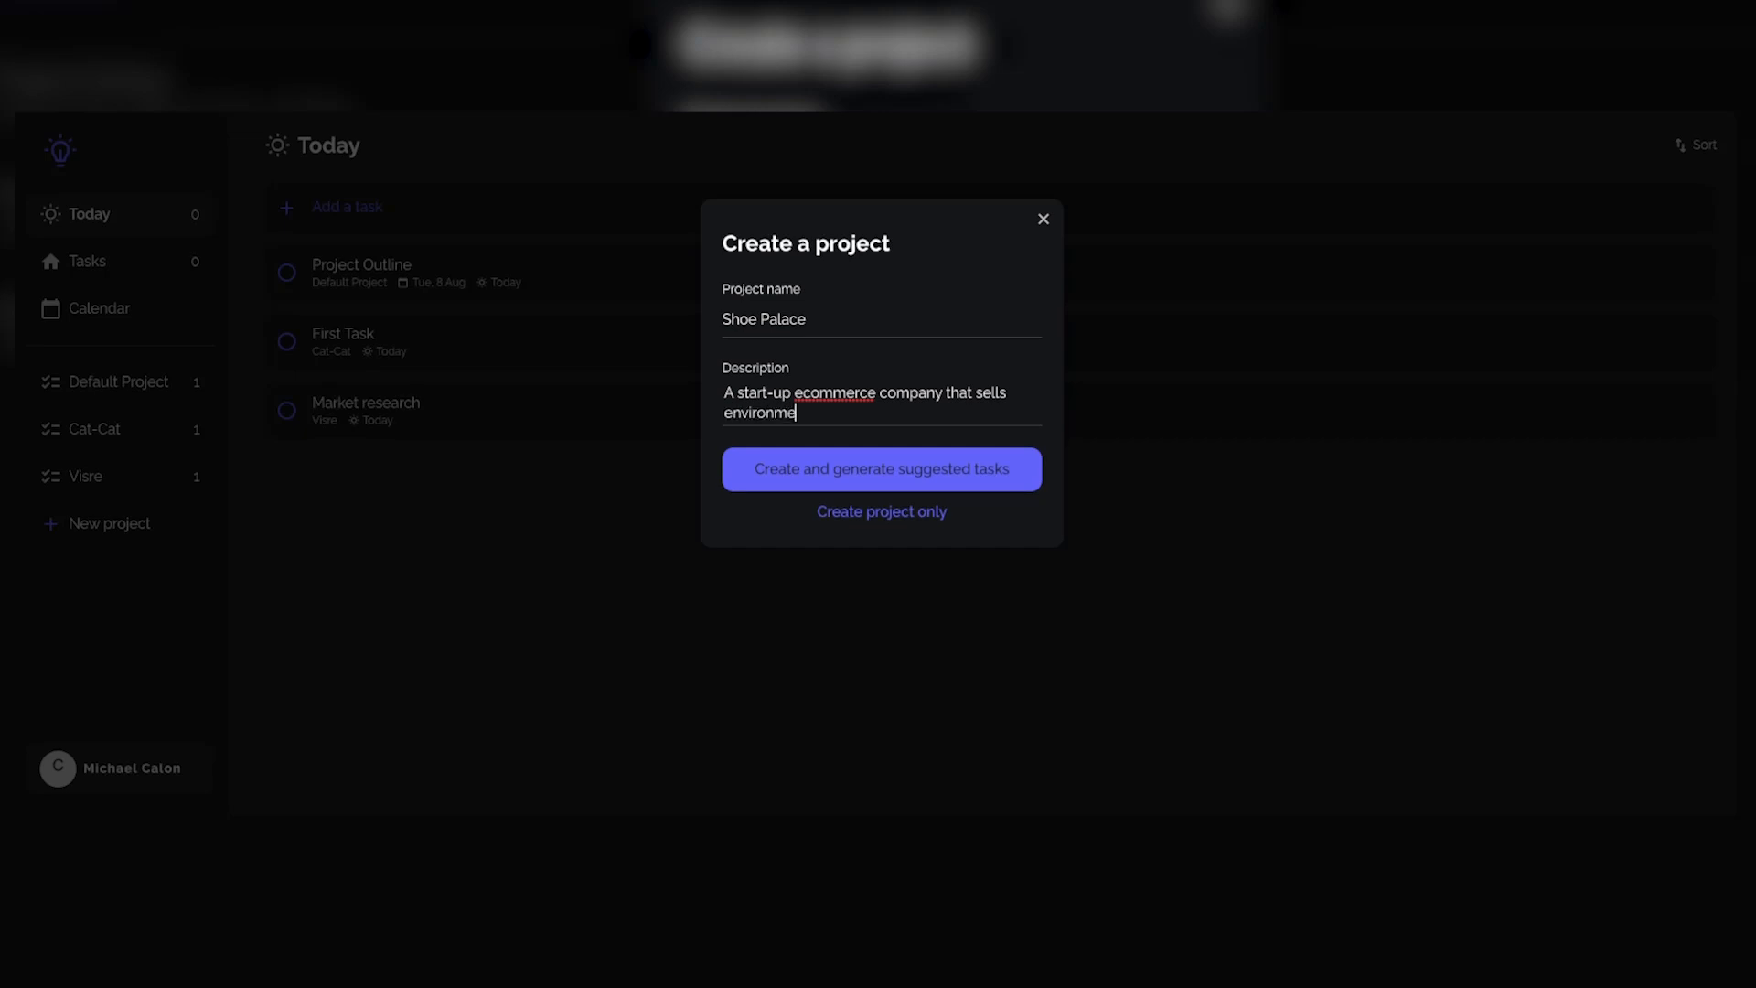
text(ntally-friendly shoes.)
click(881, 466)
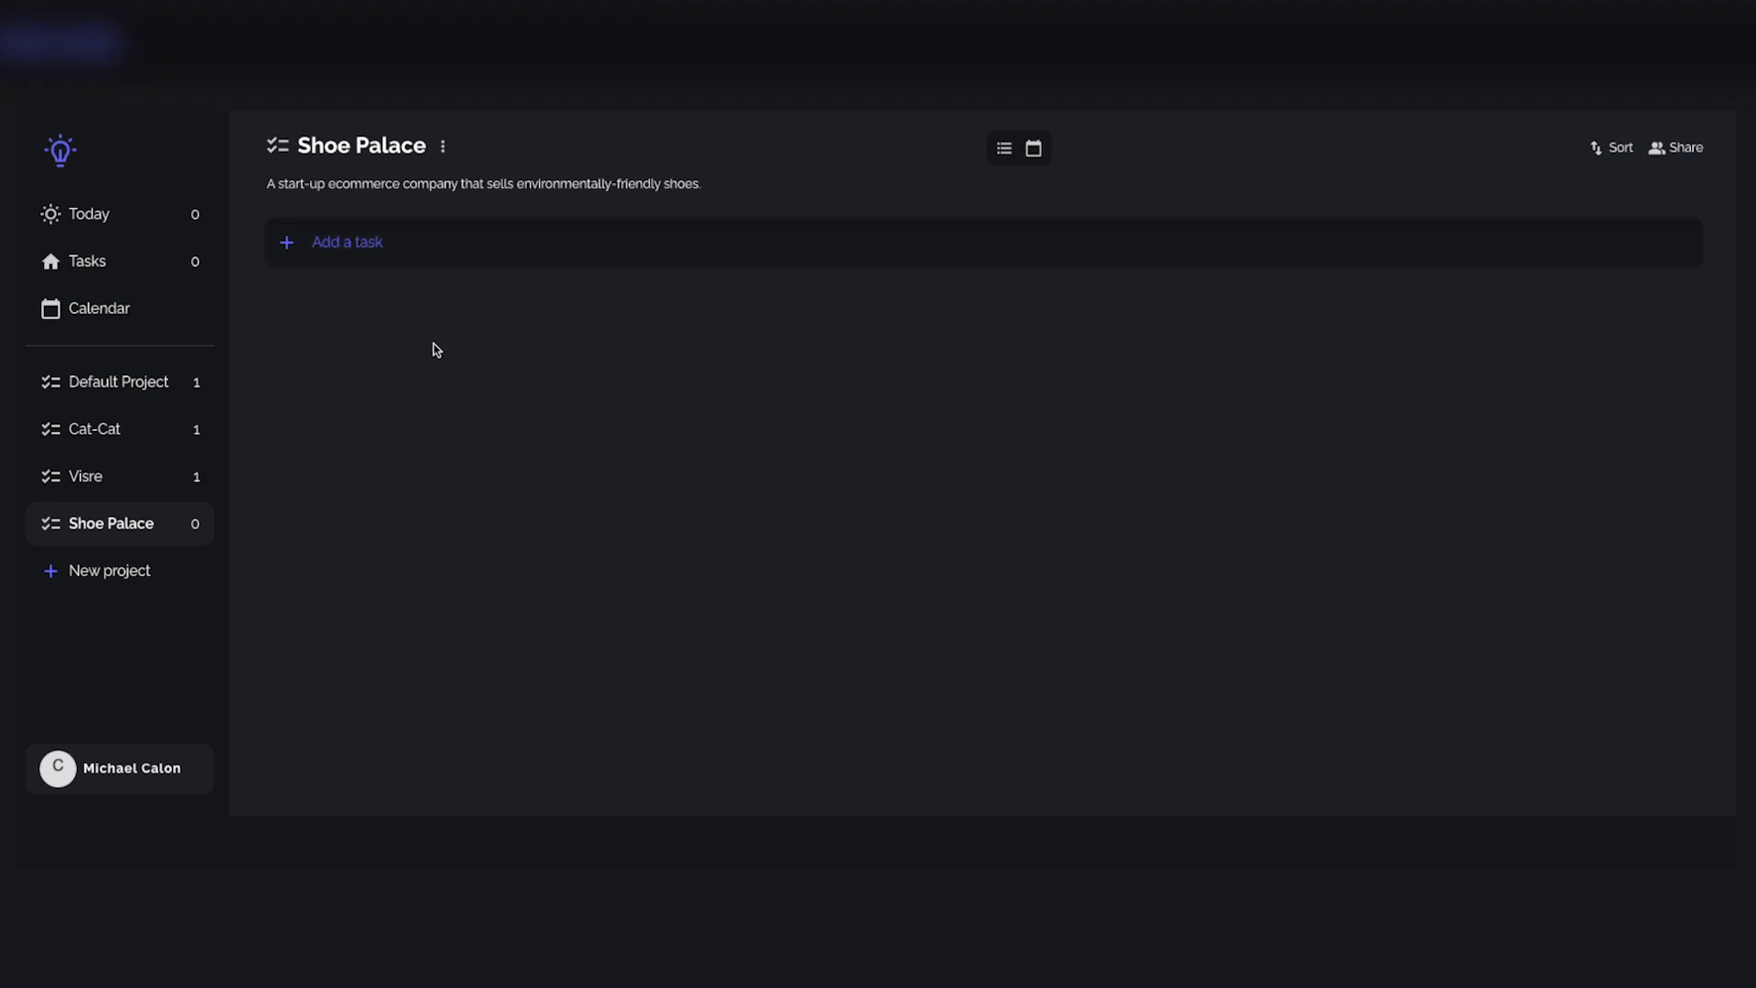
Step: Add a blank task to Shoe Palace and read through its AI-generated task suggestions, dismissing them when done
click(370, 253)
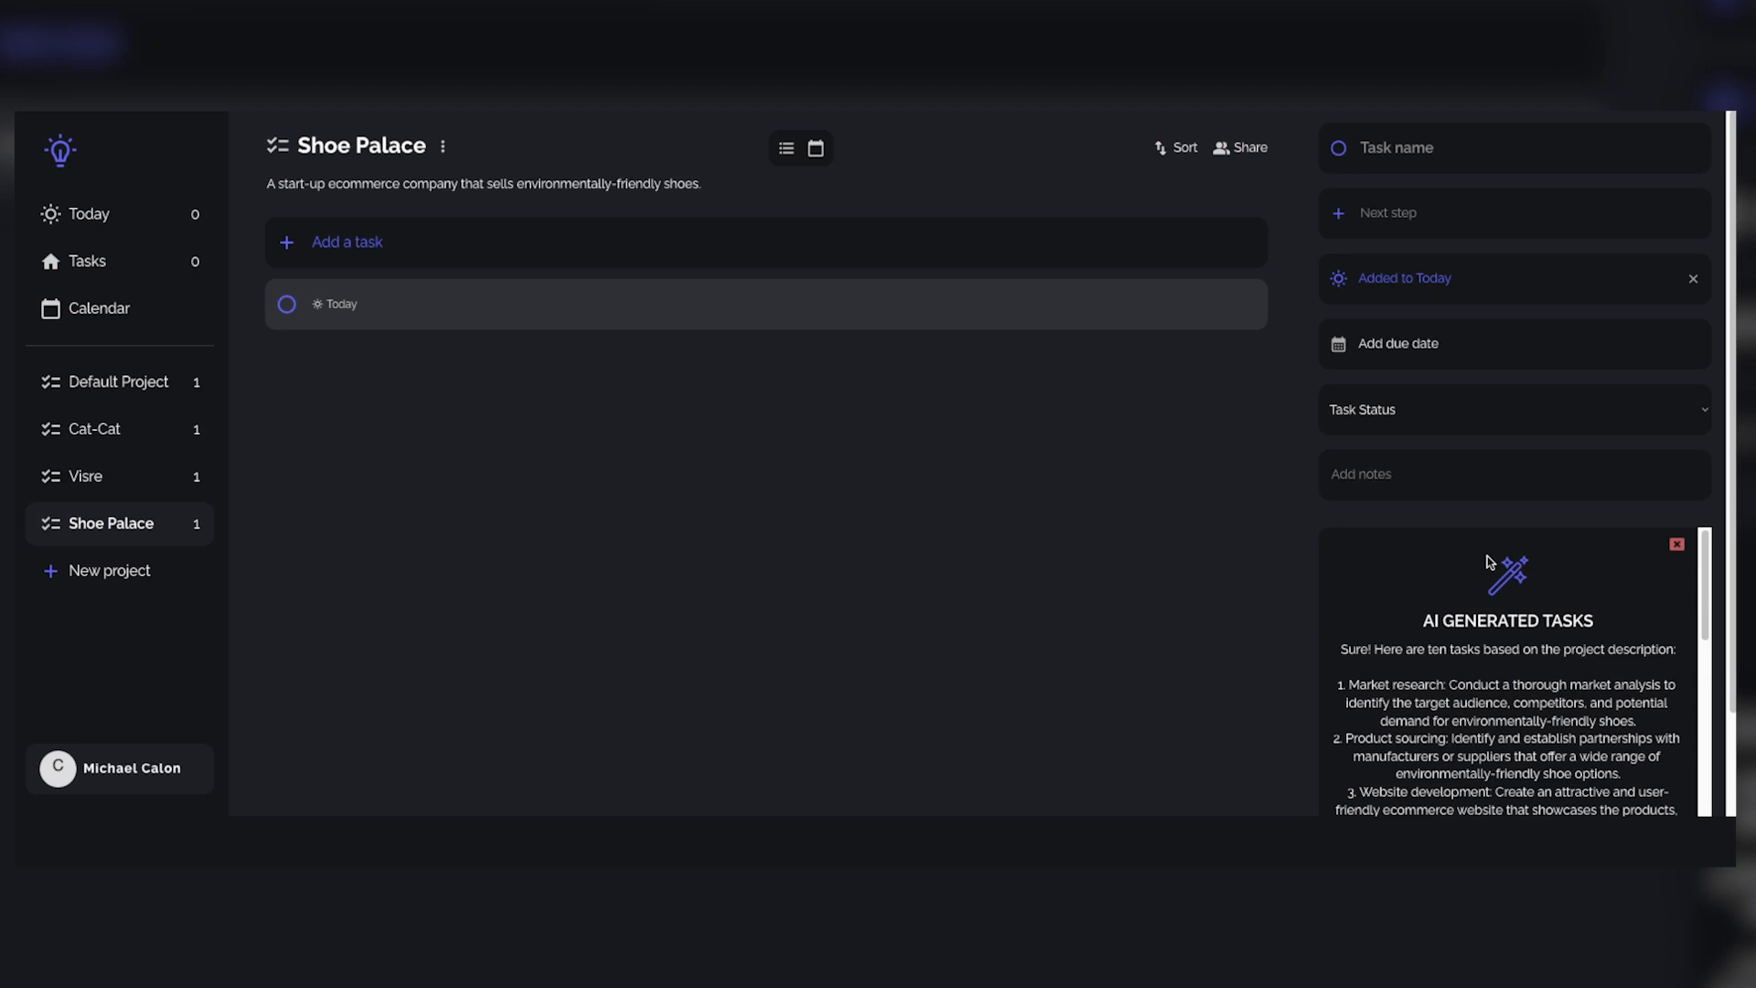
scroll(1531, 753, down, 2)
scroll(1531, 744, up, 2)
scroll(1507, 609, down, 1)
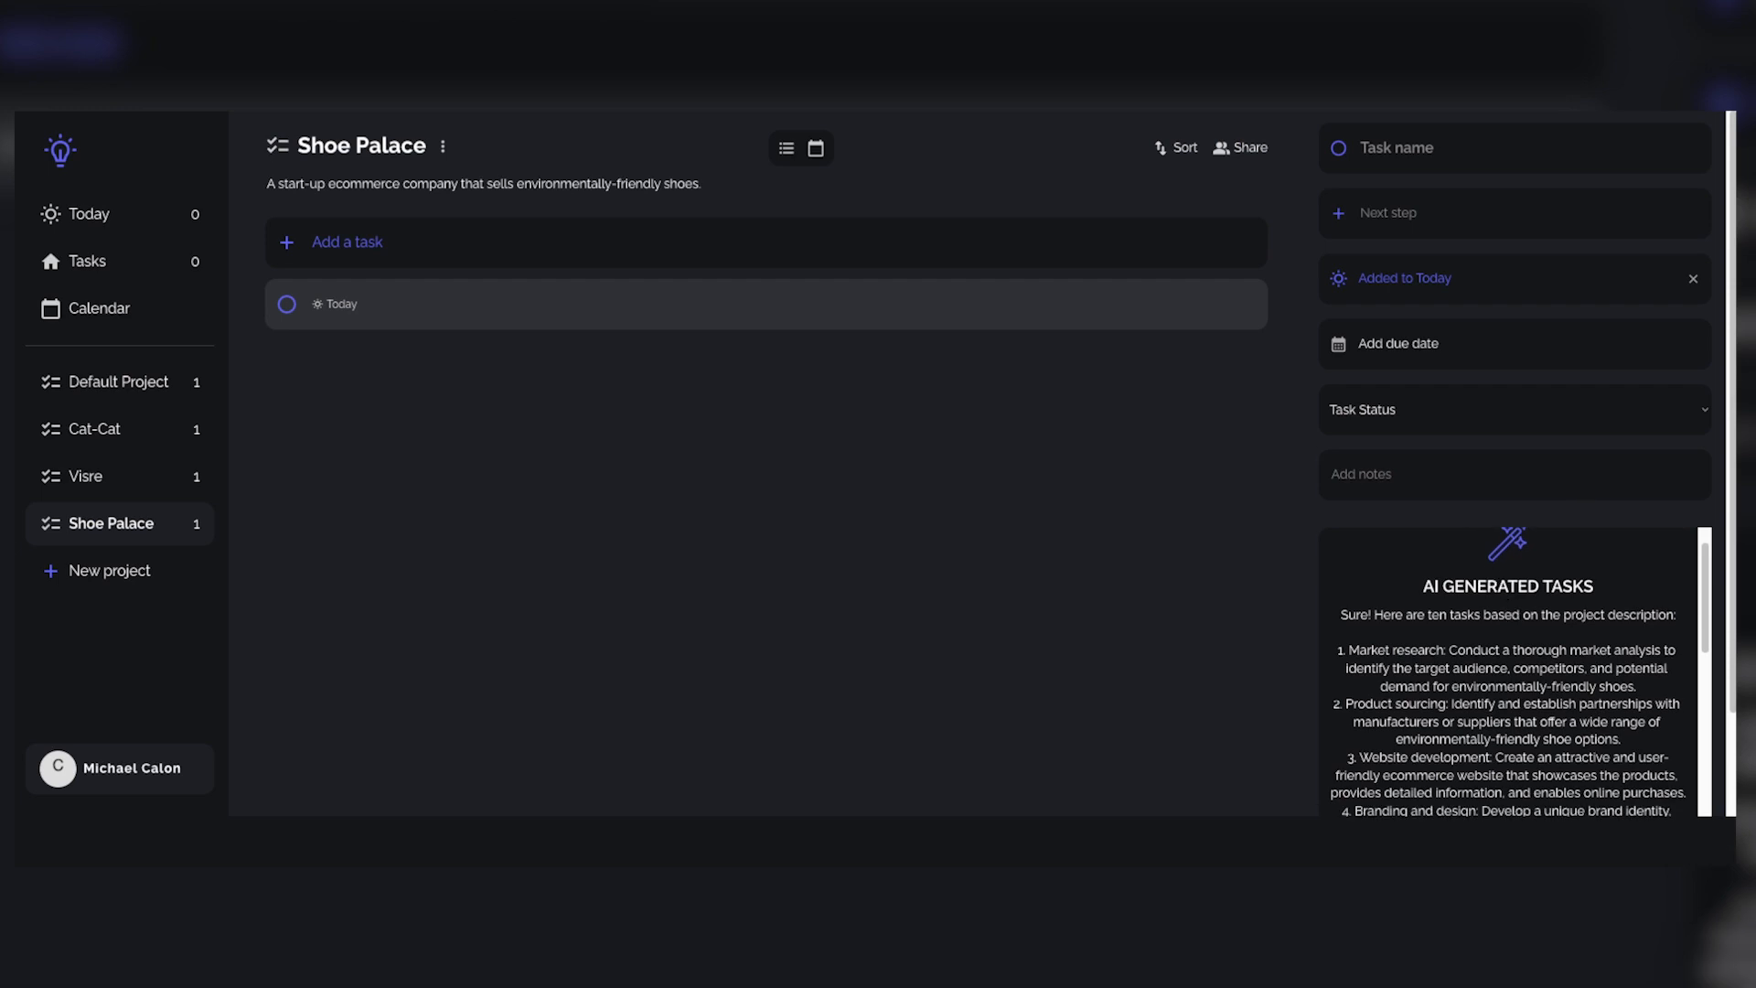
scroll(1540, 547, up, 1)
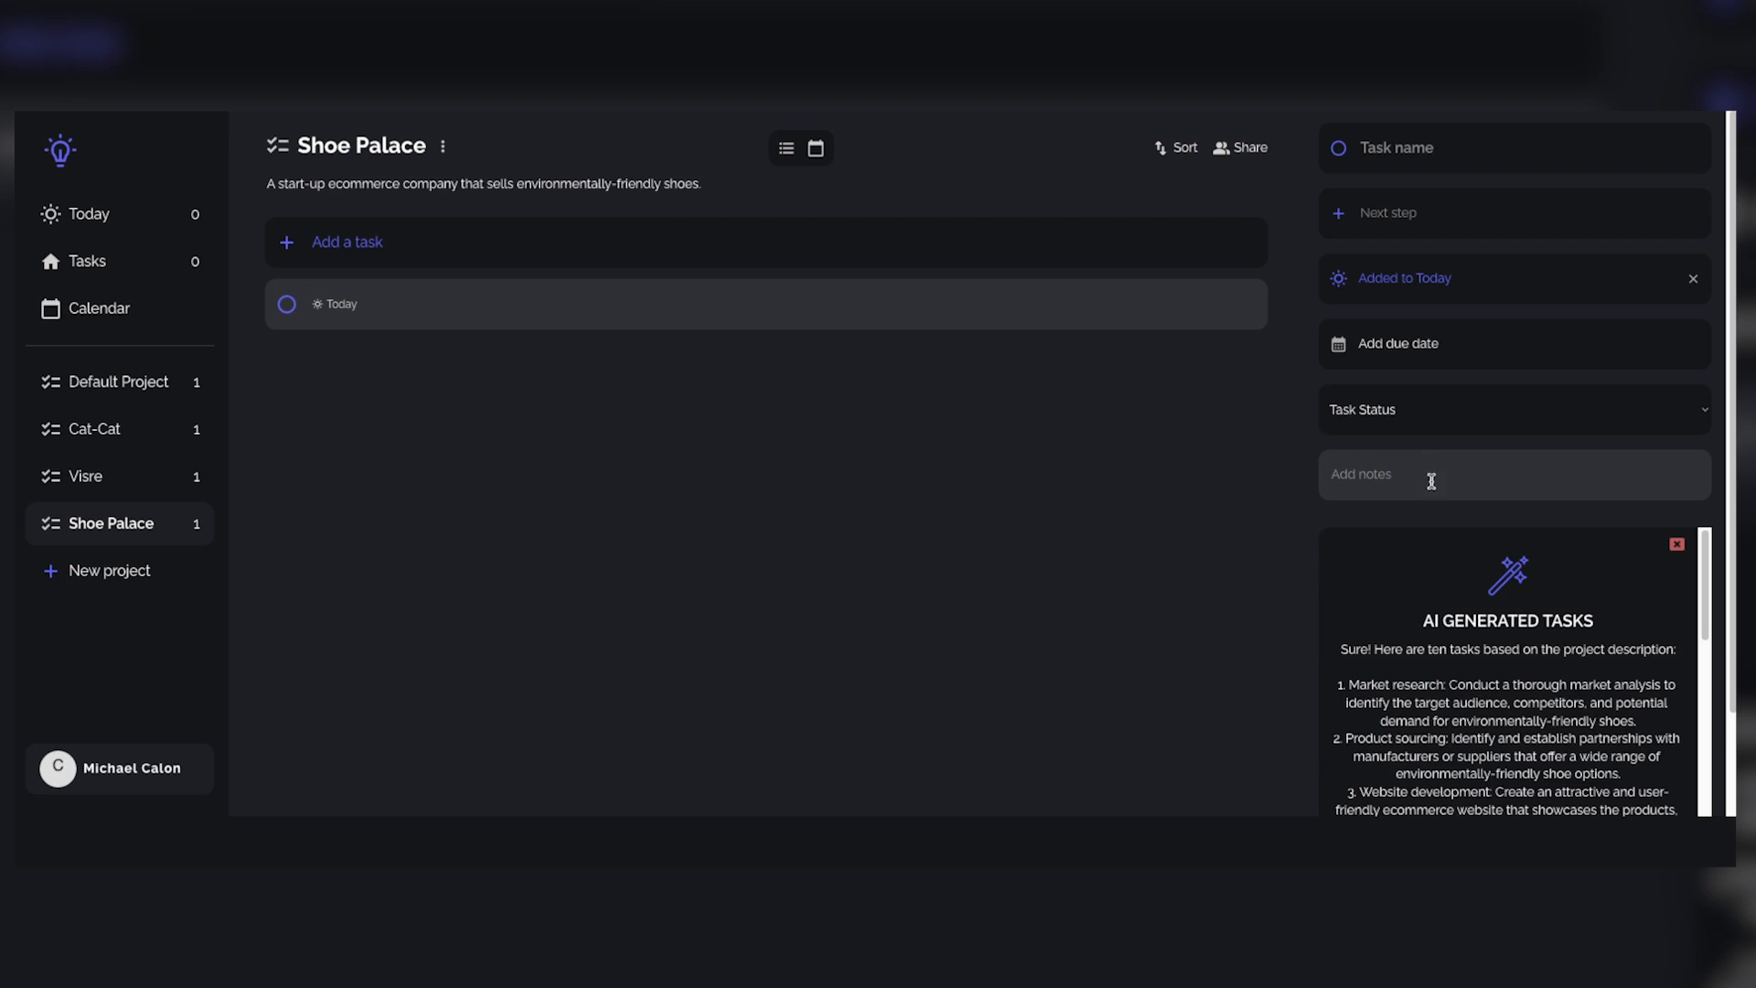
scroll(1485, 631, down, 1)
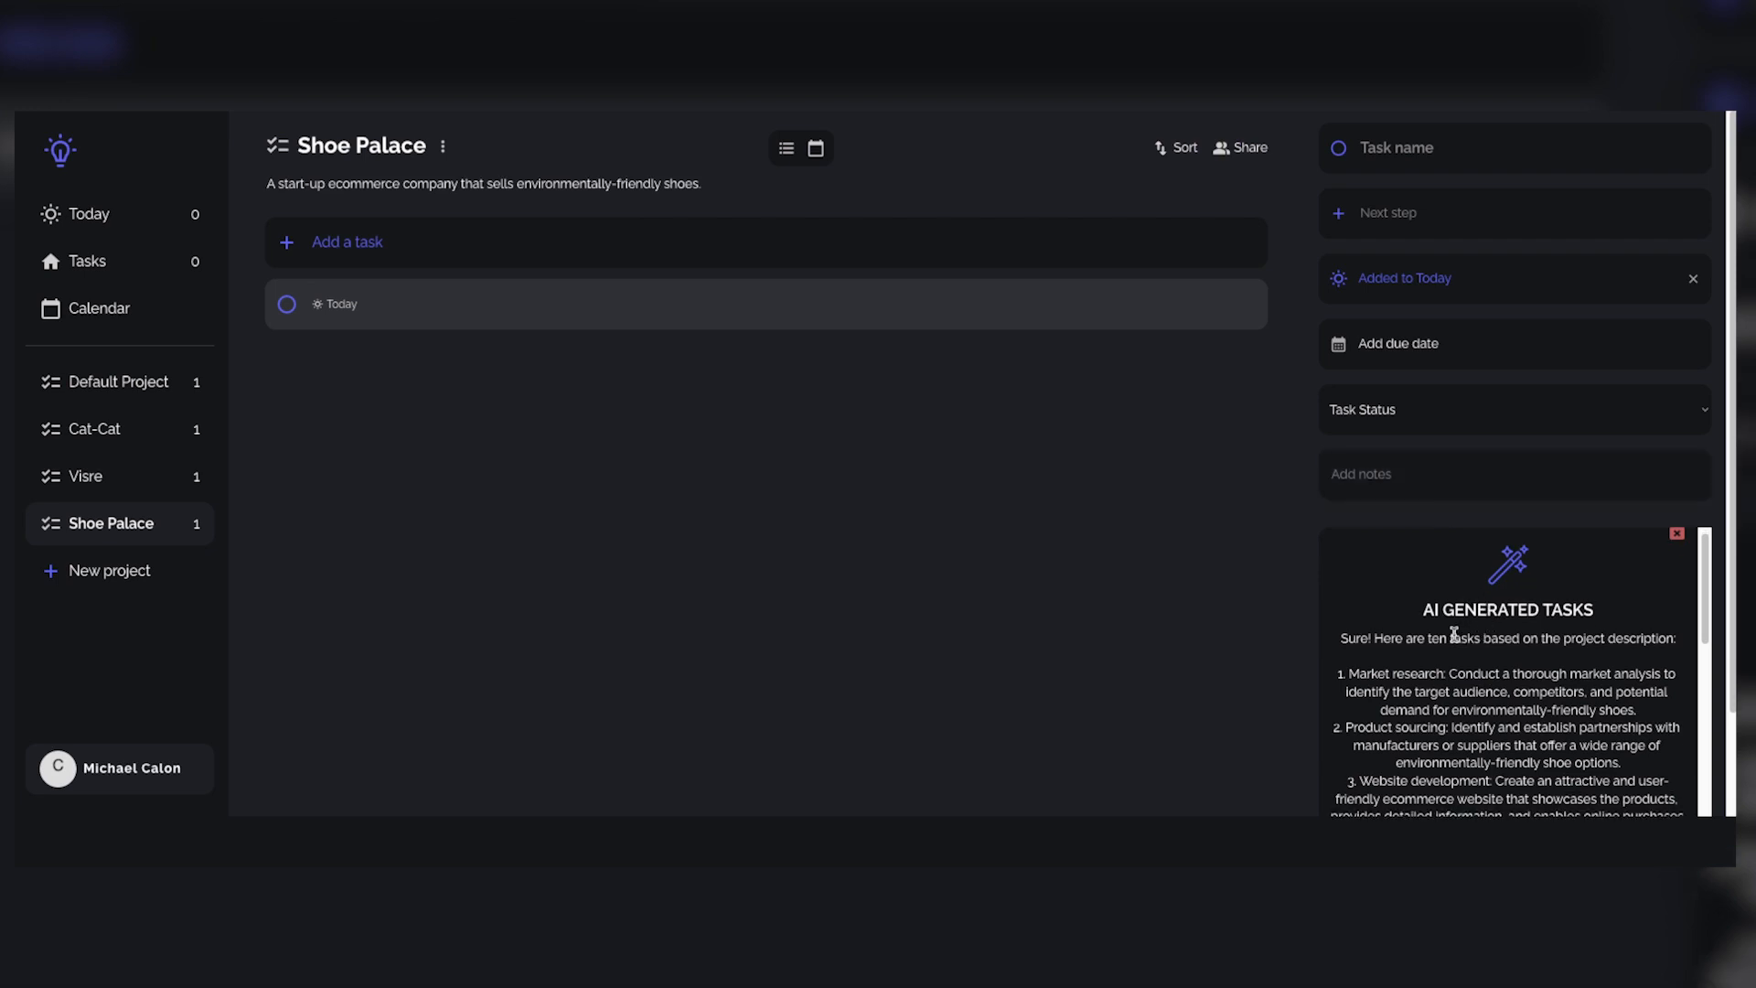
scroll(1498, 679, up, 1)
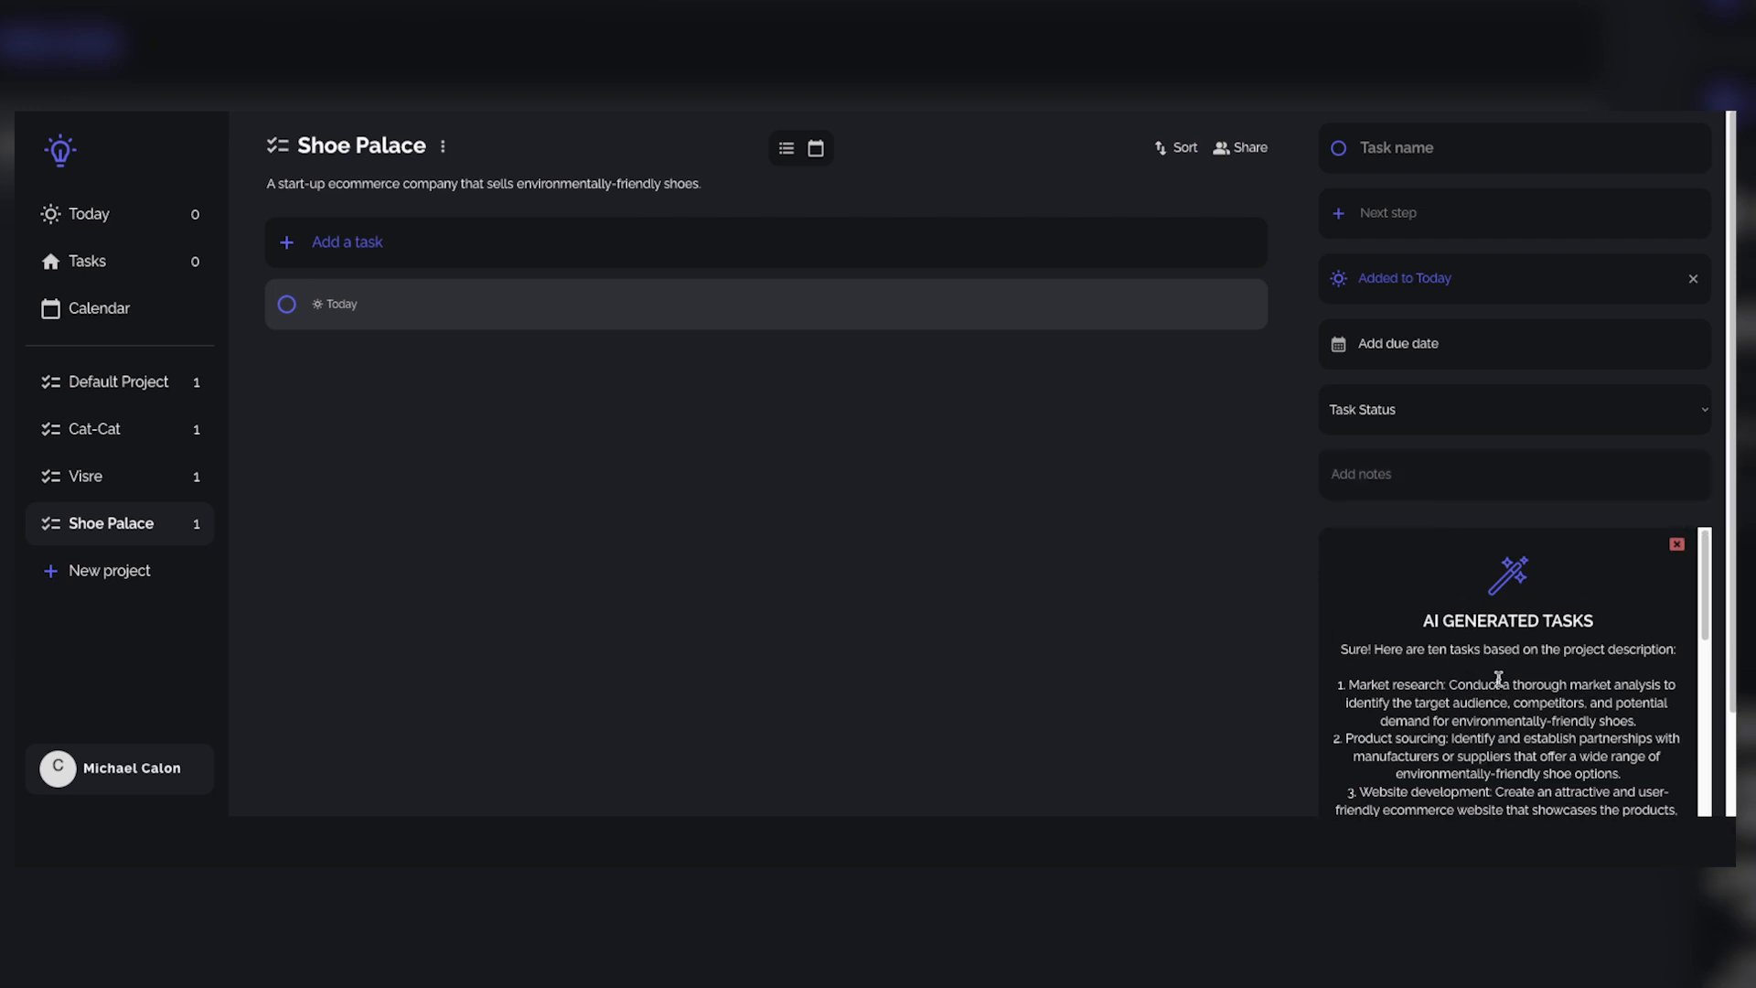
scroll(1498, 678, down, 3)
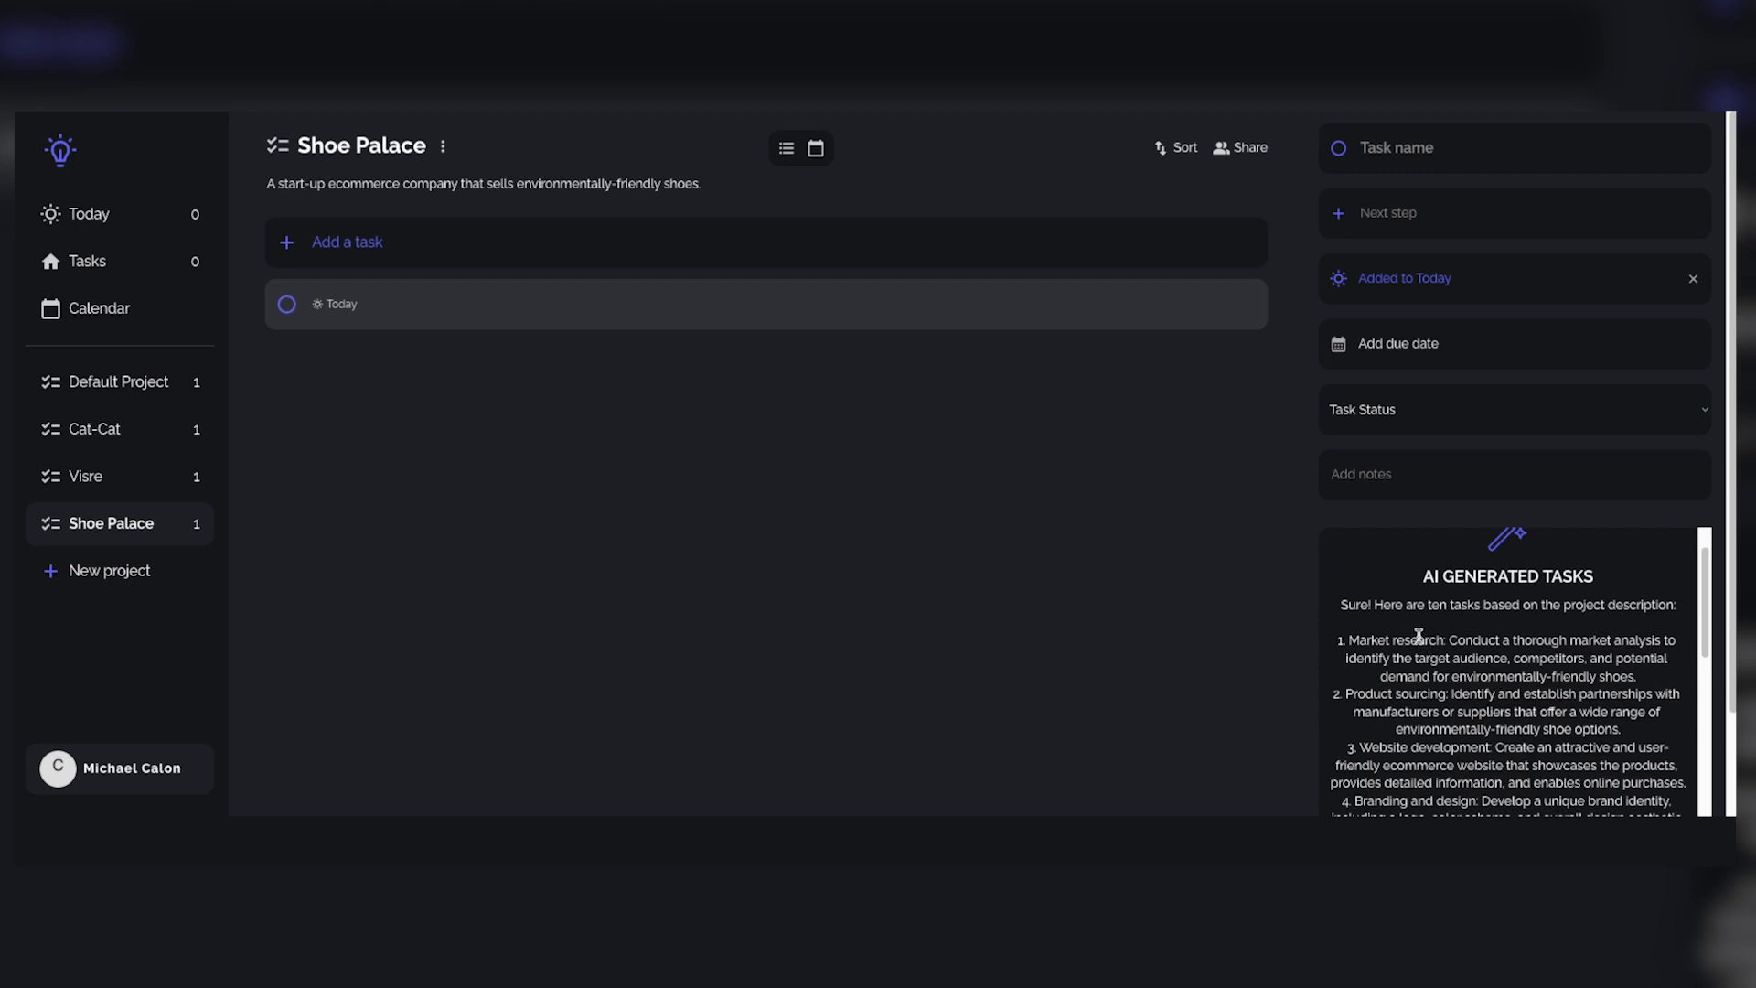
scroll(1421, 649, down, 10)
scroll(1420, 649, up, 5)
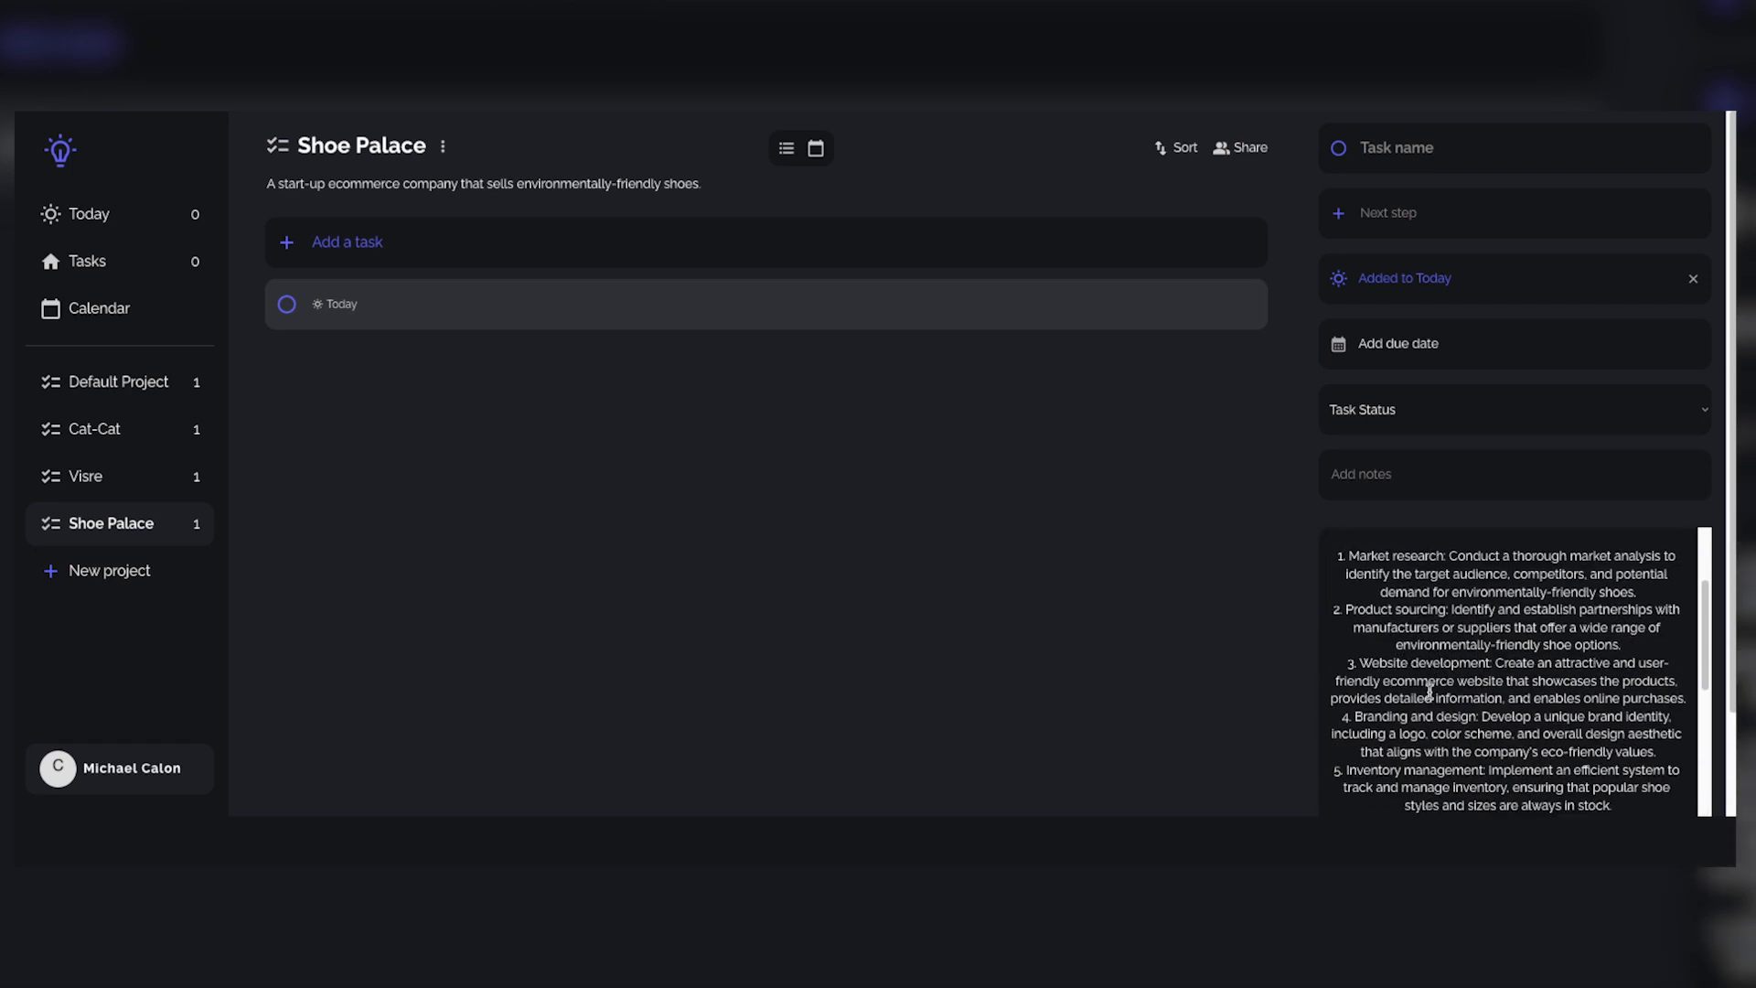
scroll(1409, 706, down, 1)
scroll(1401, 757, down, 1)
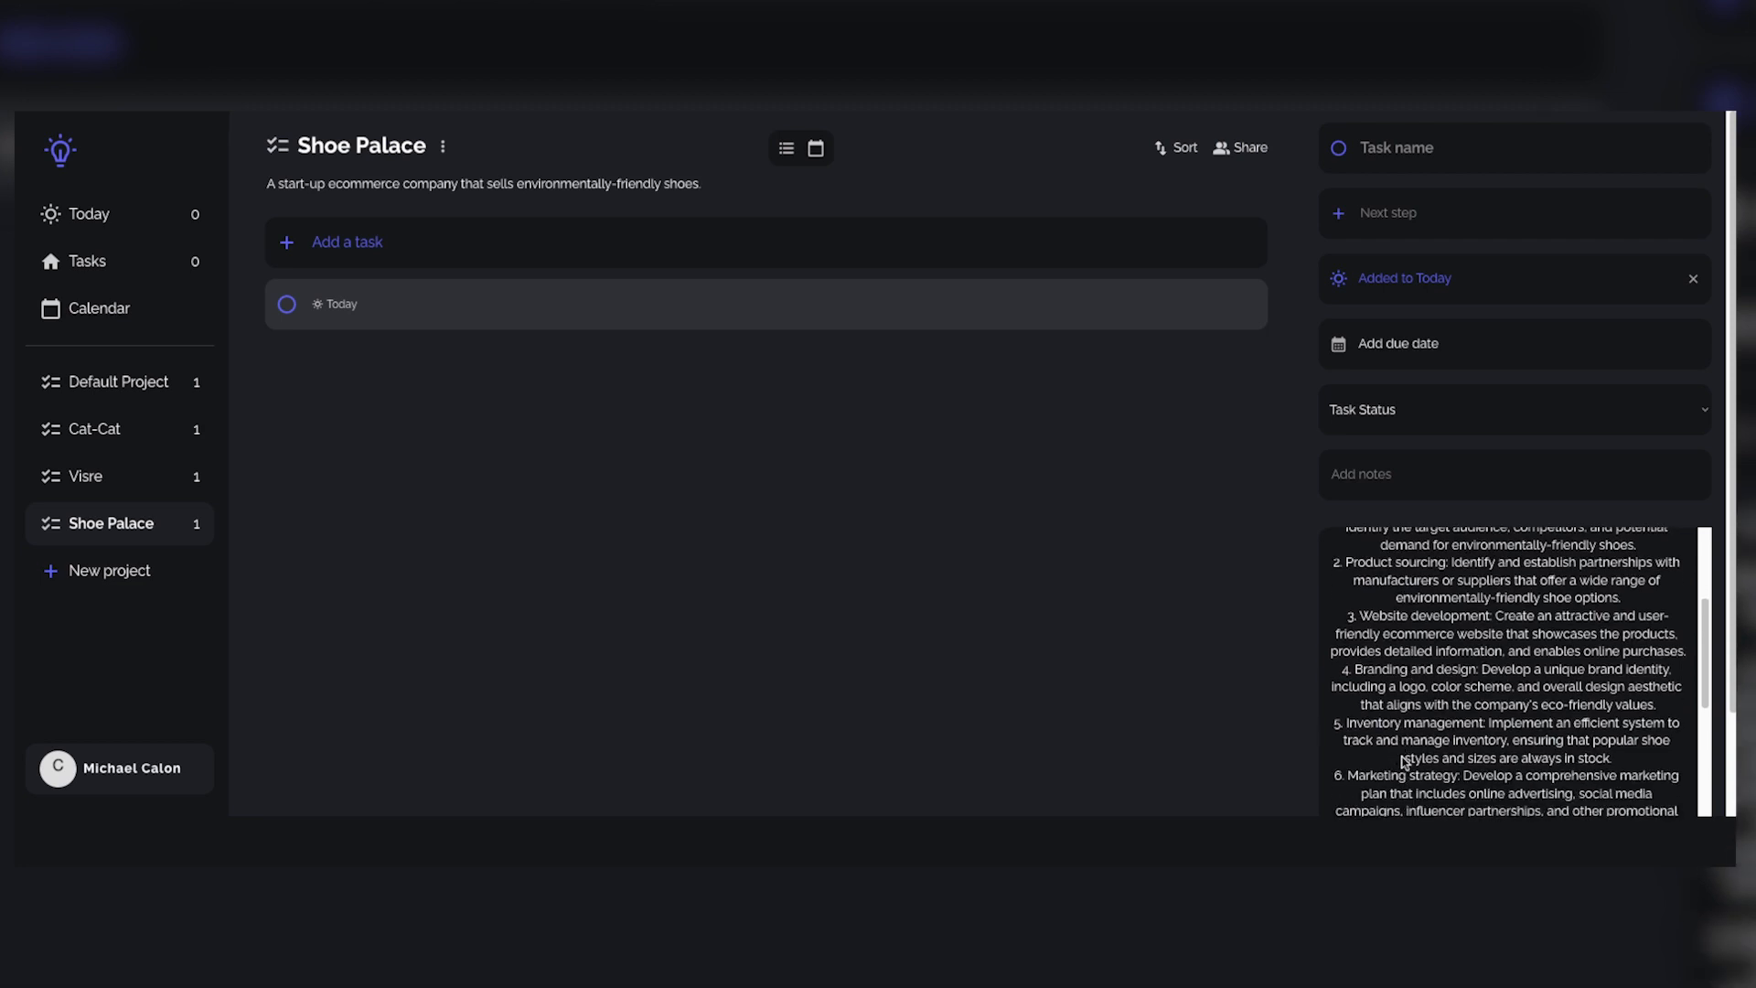
scroll(1414, 772, up, 4)
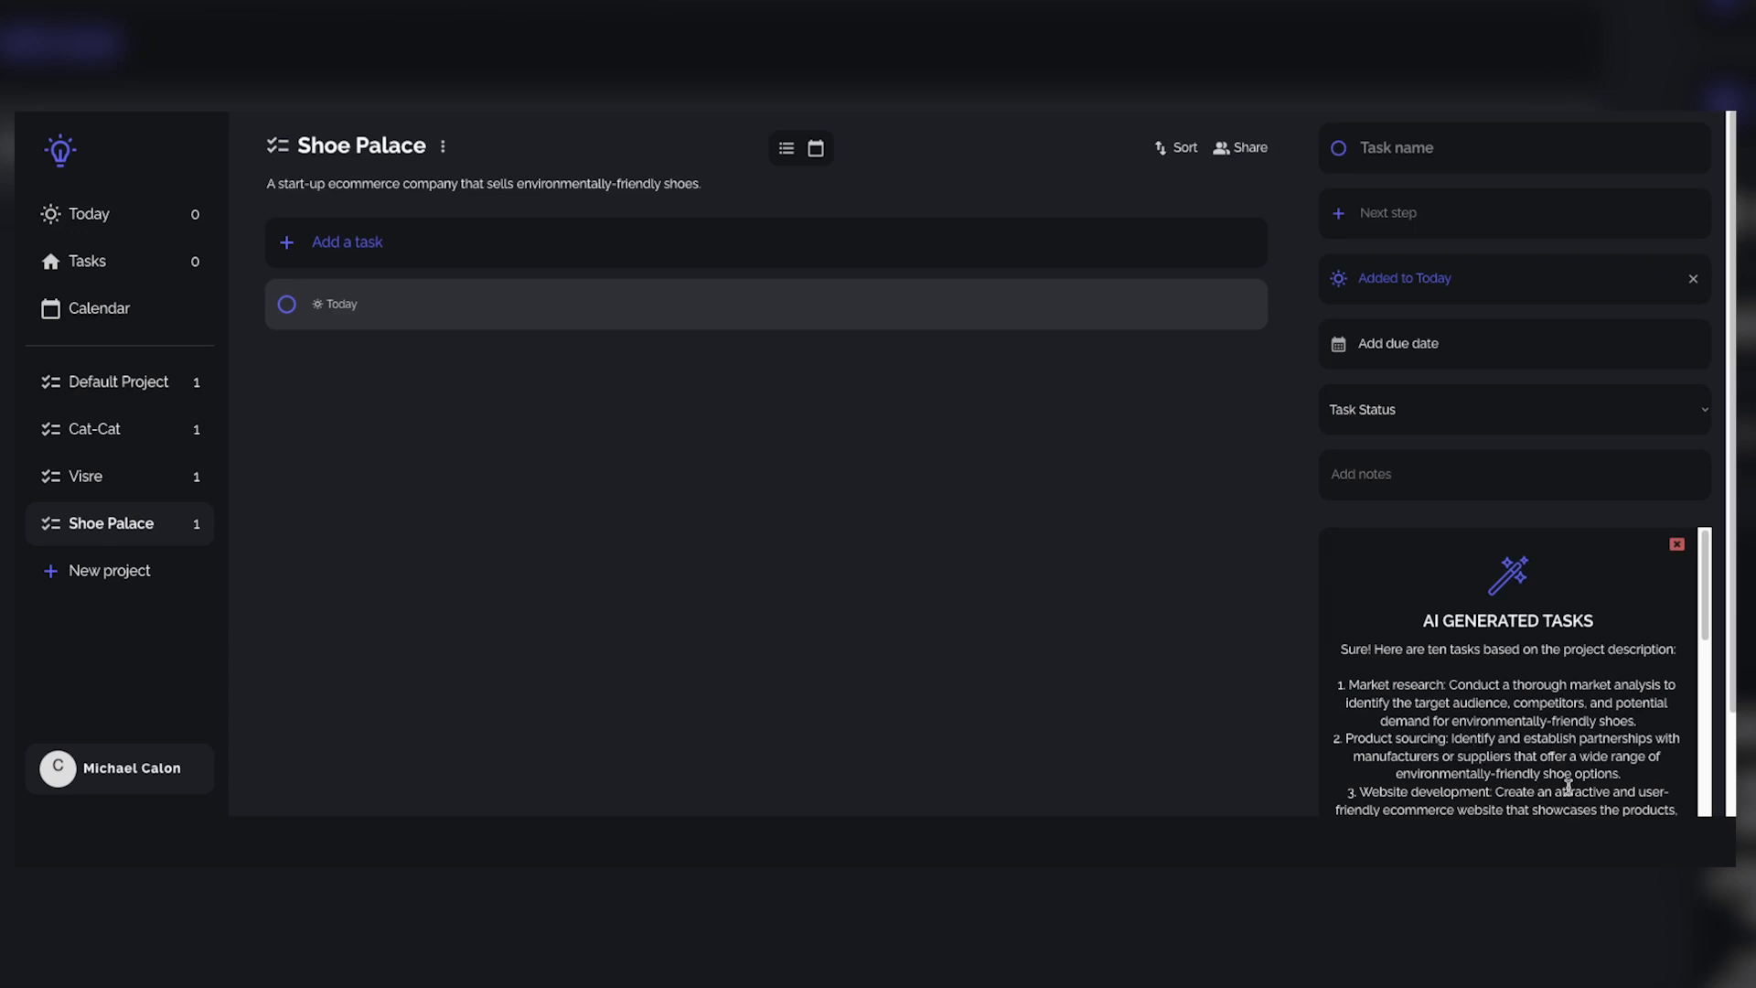
scroll(1574, 767, down, 1)
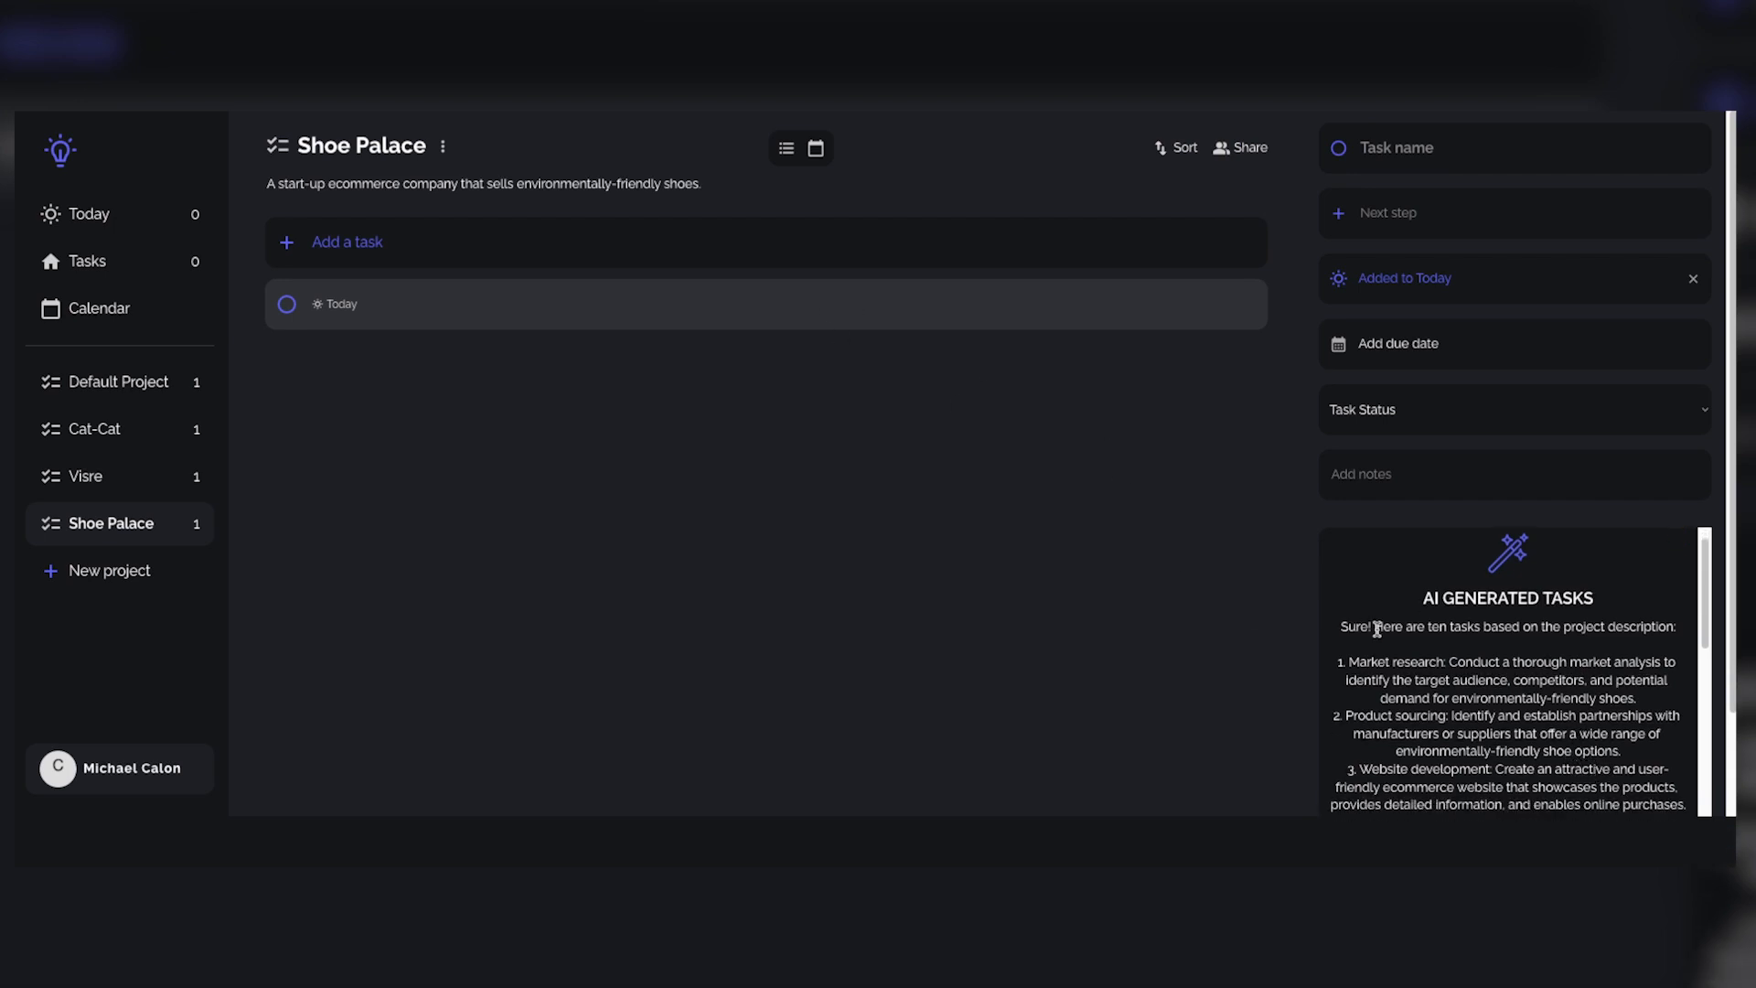
scroll(1380, 629, down, 2)
scroll(1414, 655, up, 1)
scroll(1419, 659, up, 3)
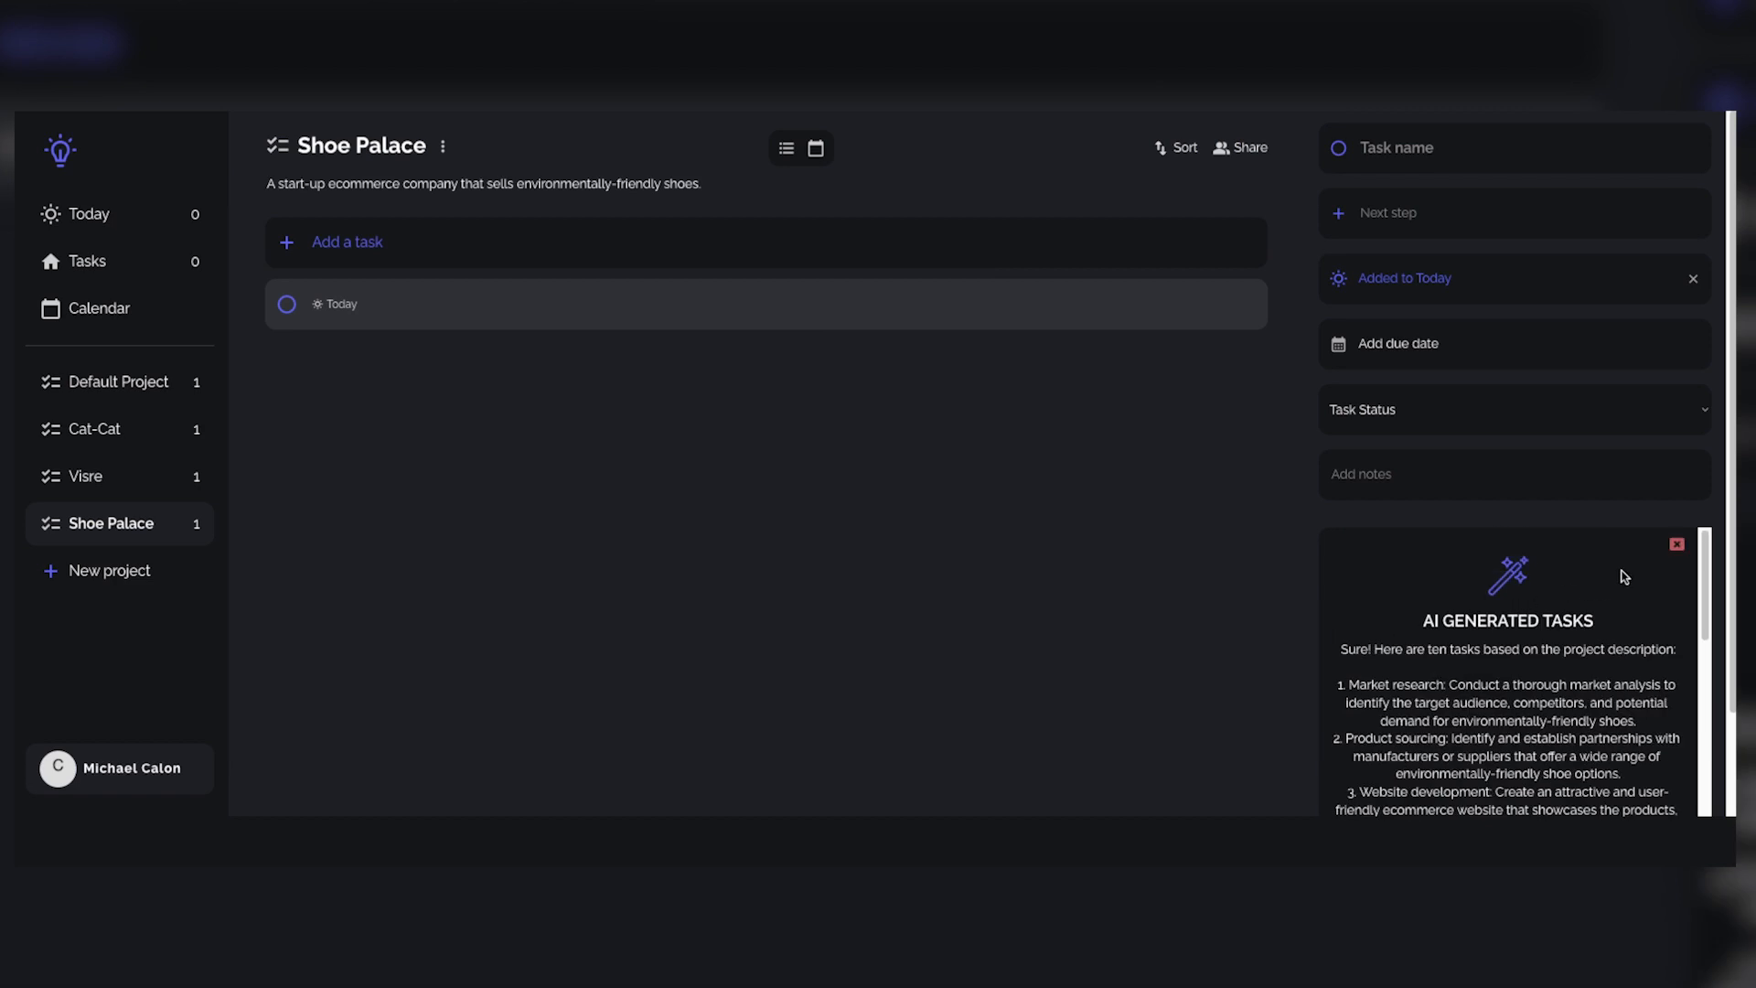
click(1675, 541)
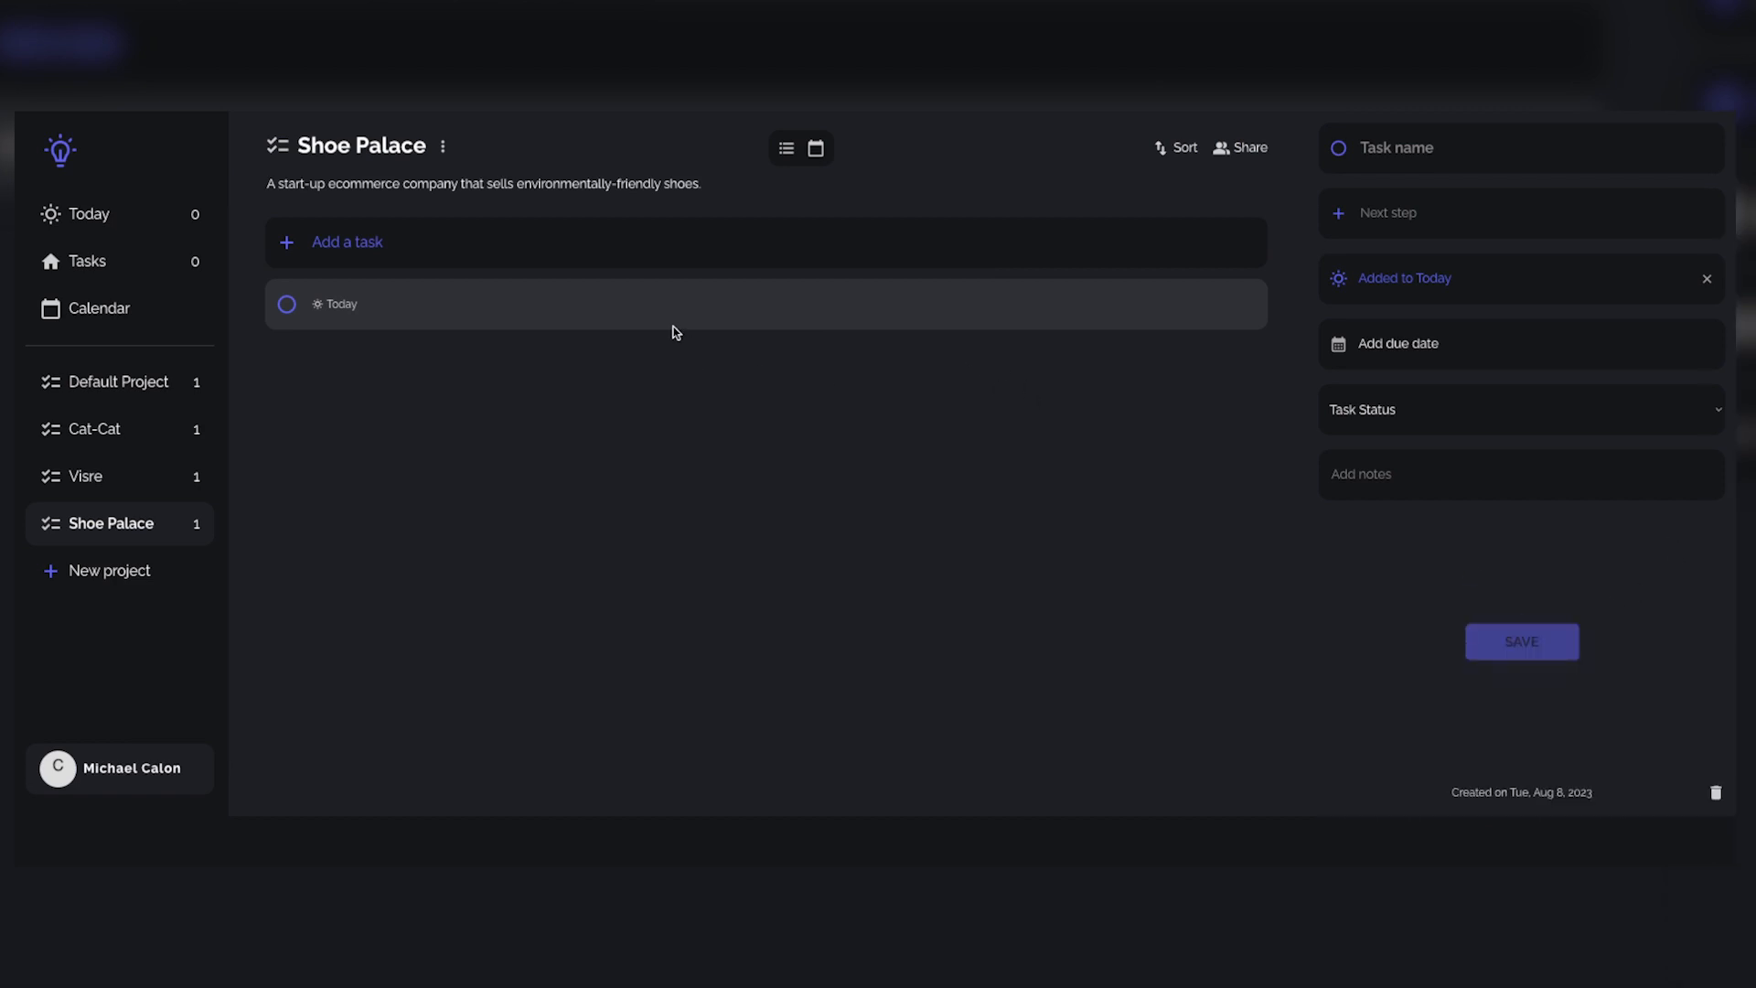
Step: Add another task to Shoe Palace and name it Market research, copying the title of the first AI suggestion
click(677, 256)
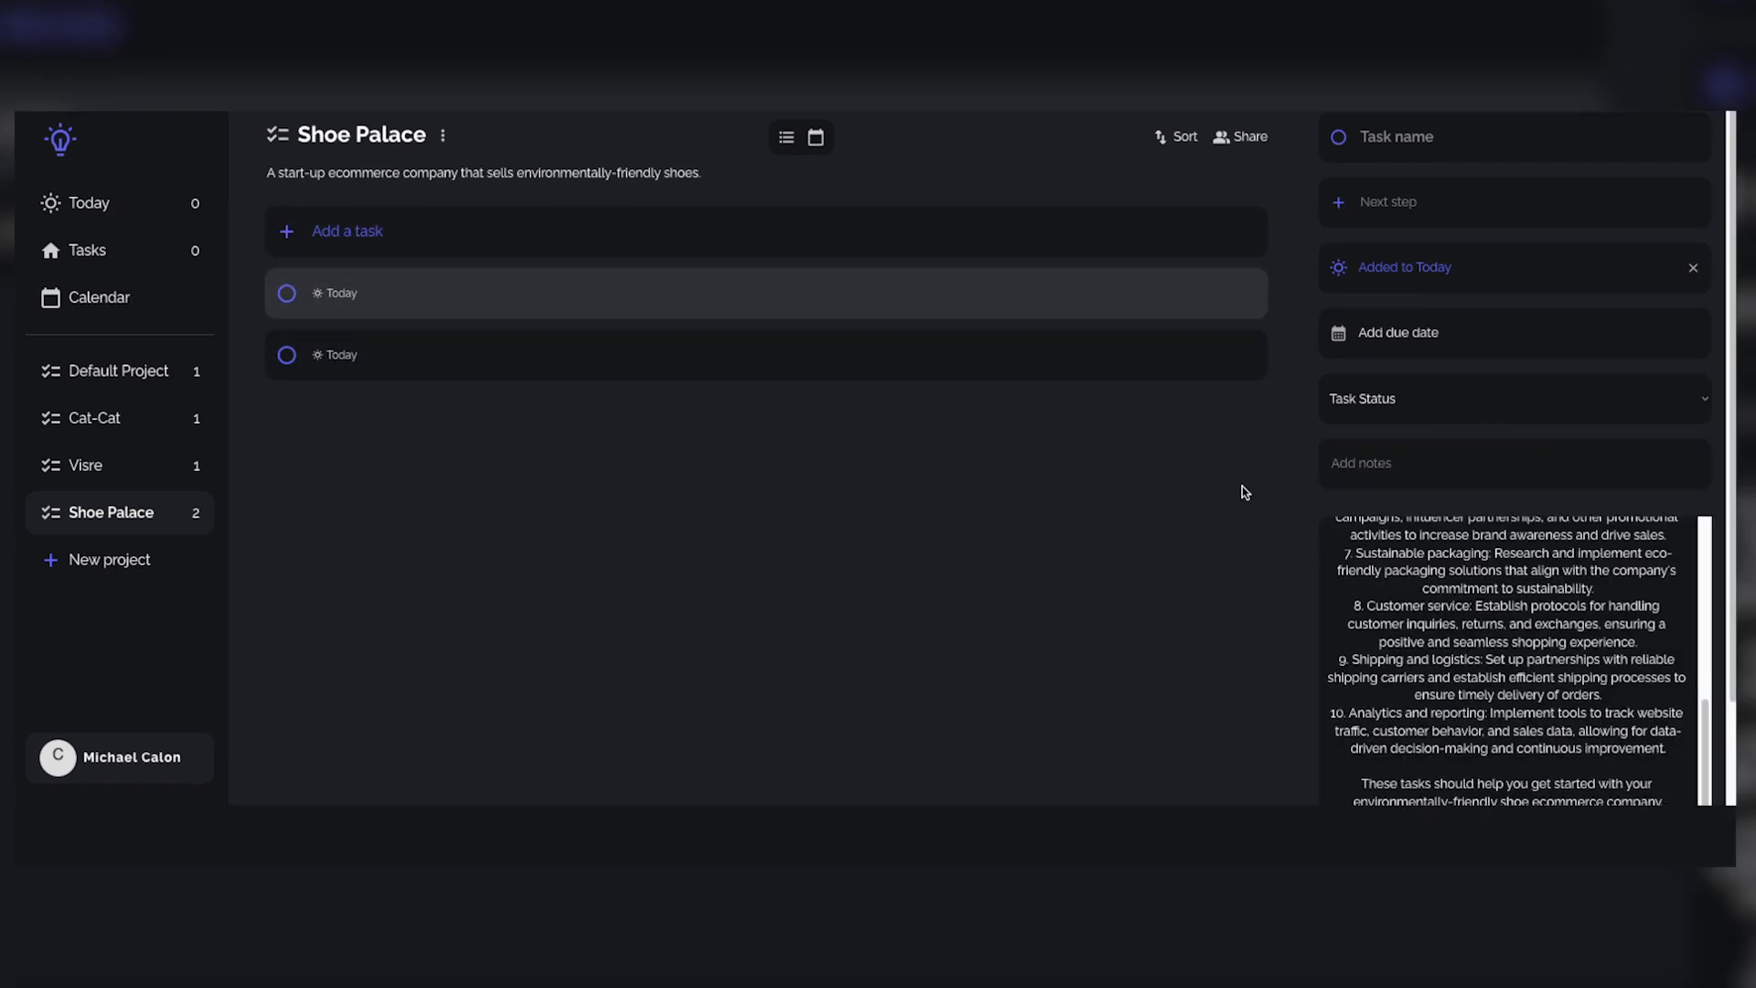
scroll(1355, 564, up, 6)
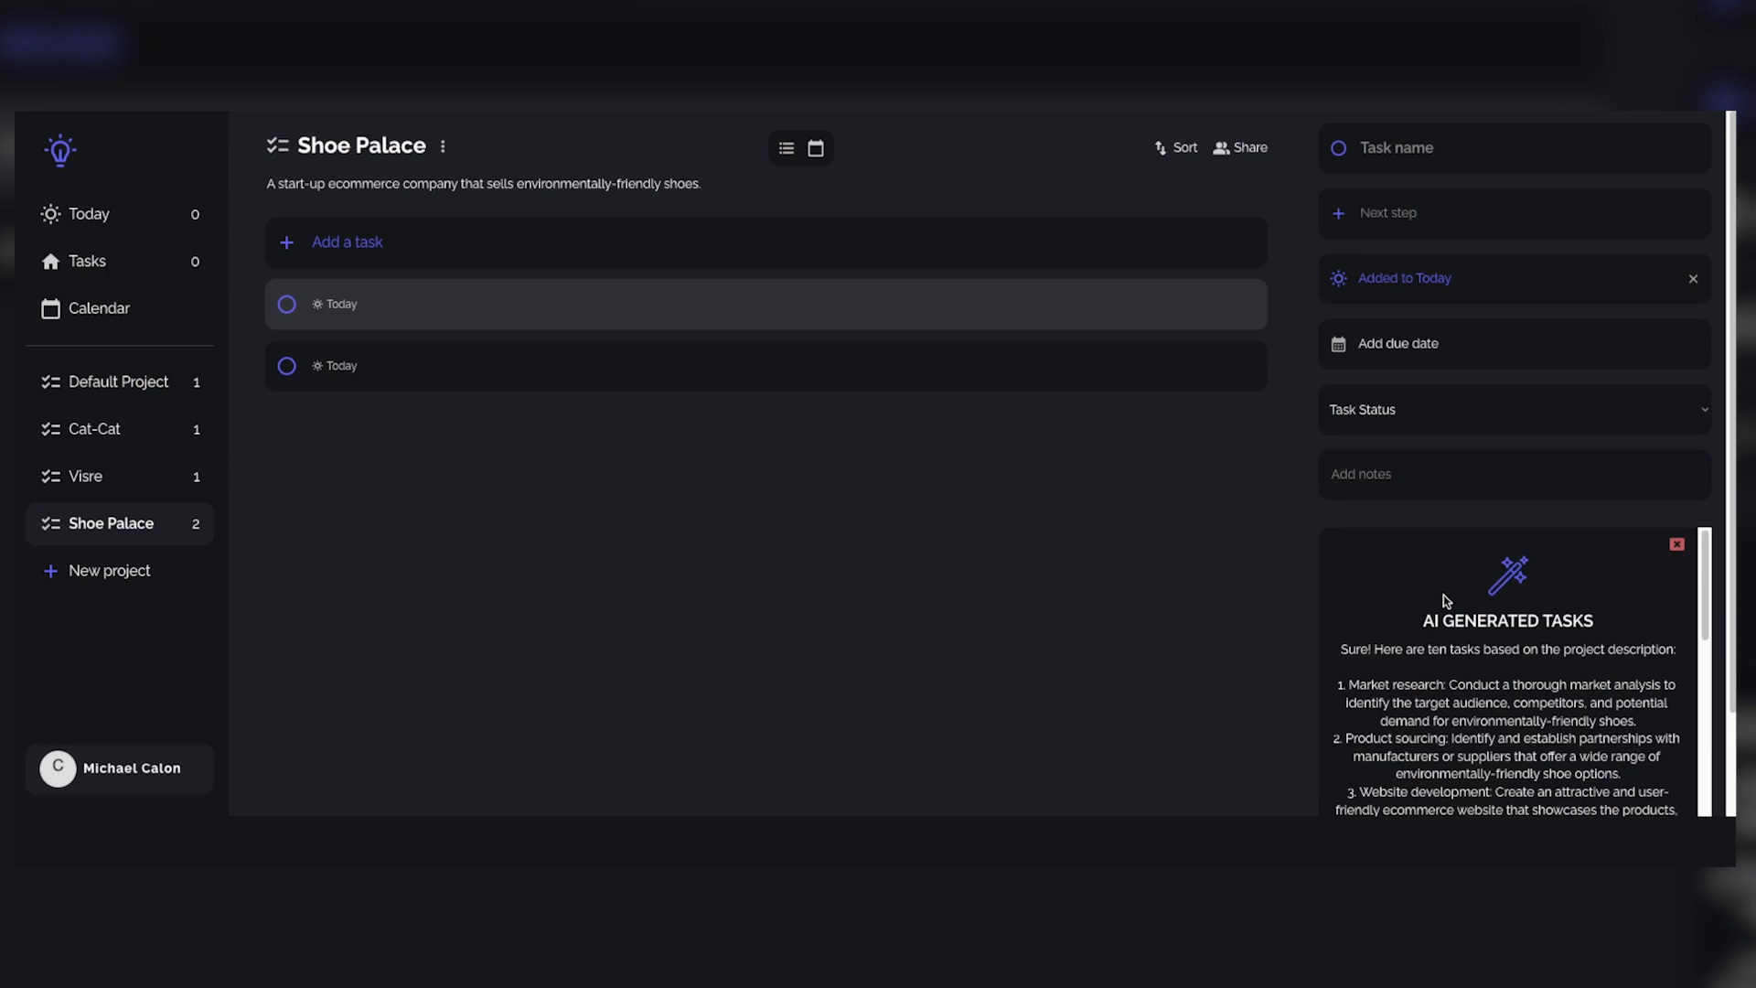
scroll(1506, 613, down, 10)
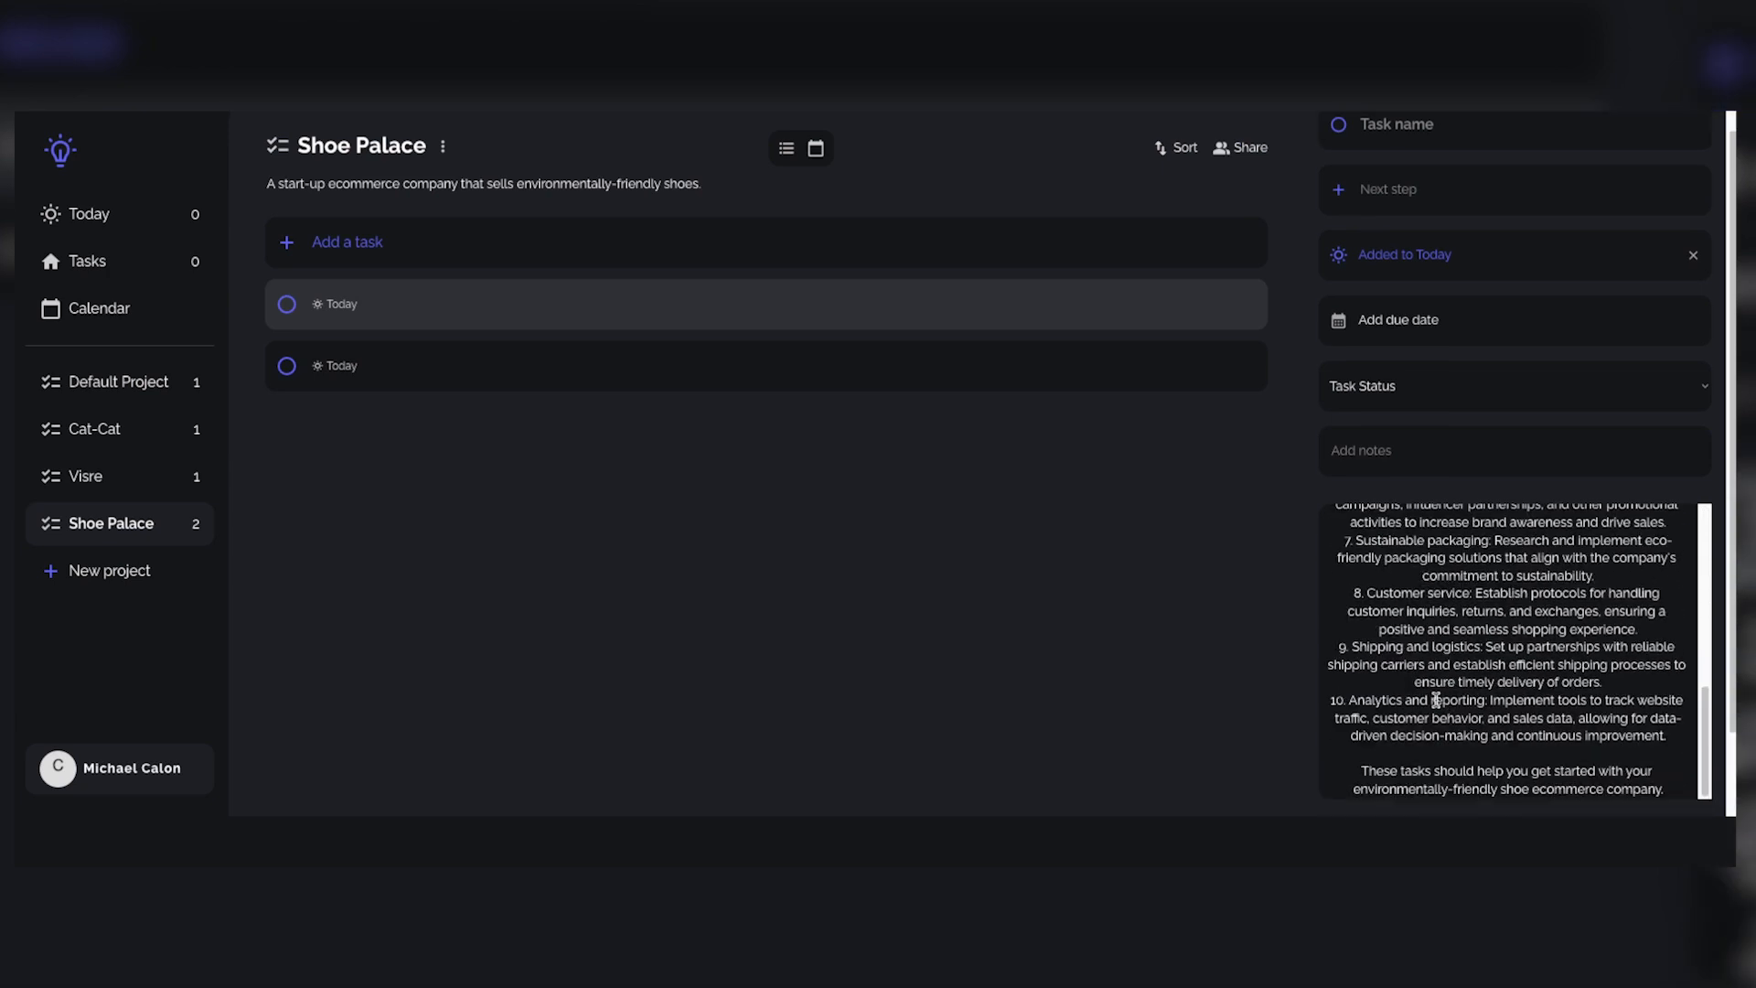
scroll(1436, 700, up, 10)
scroll(1446, 659, down, 2)
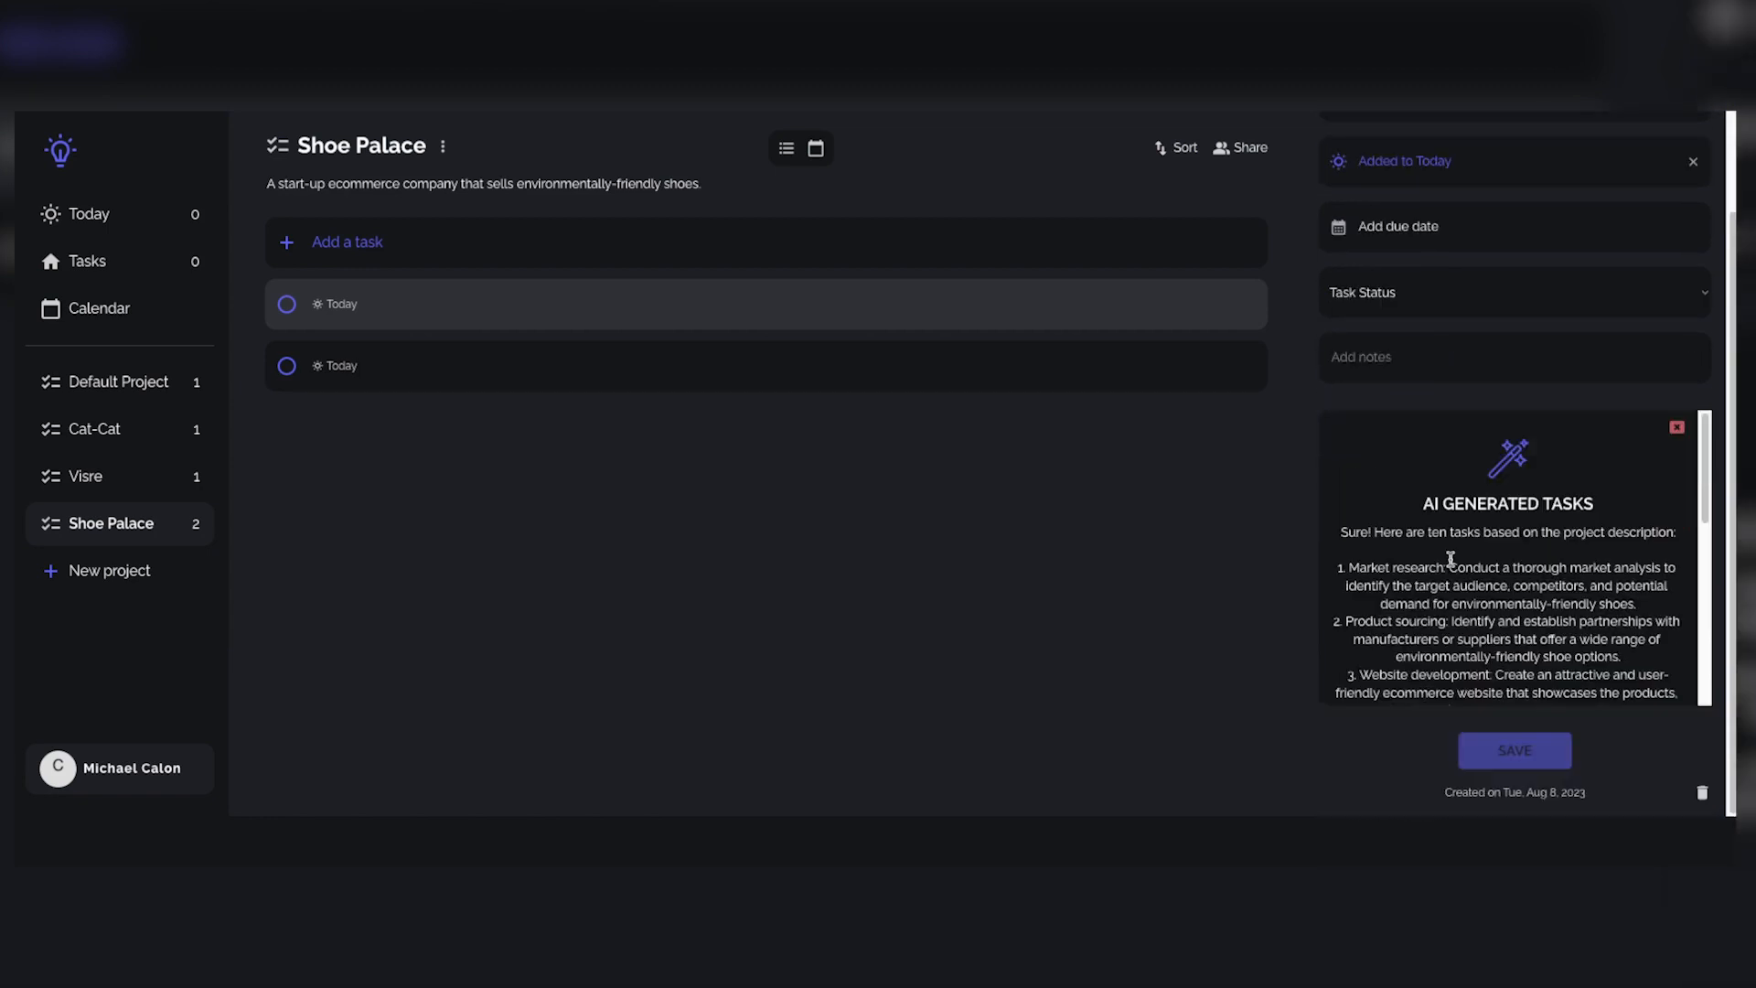
scroll(1405, 671, up, 1)
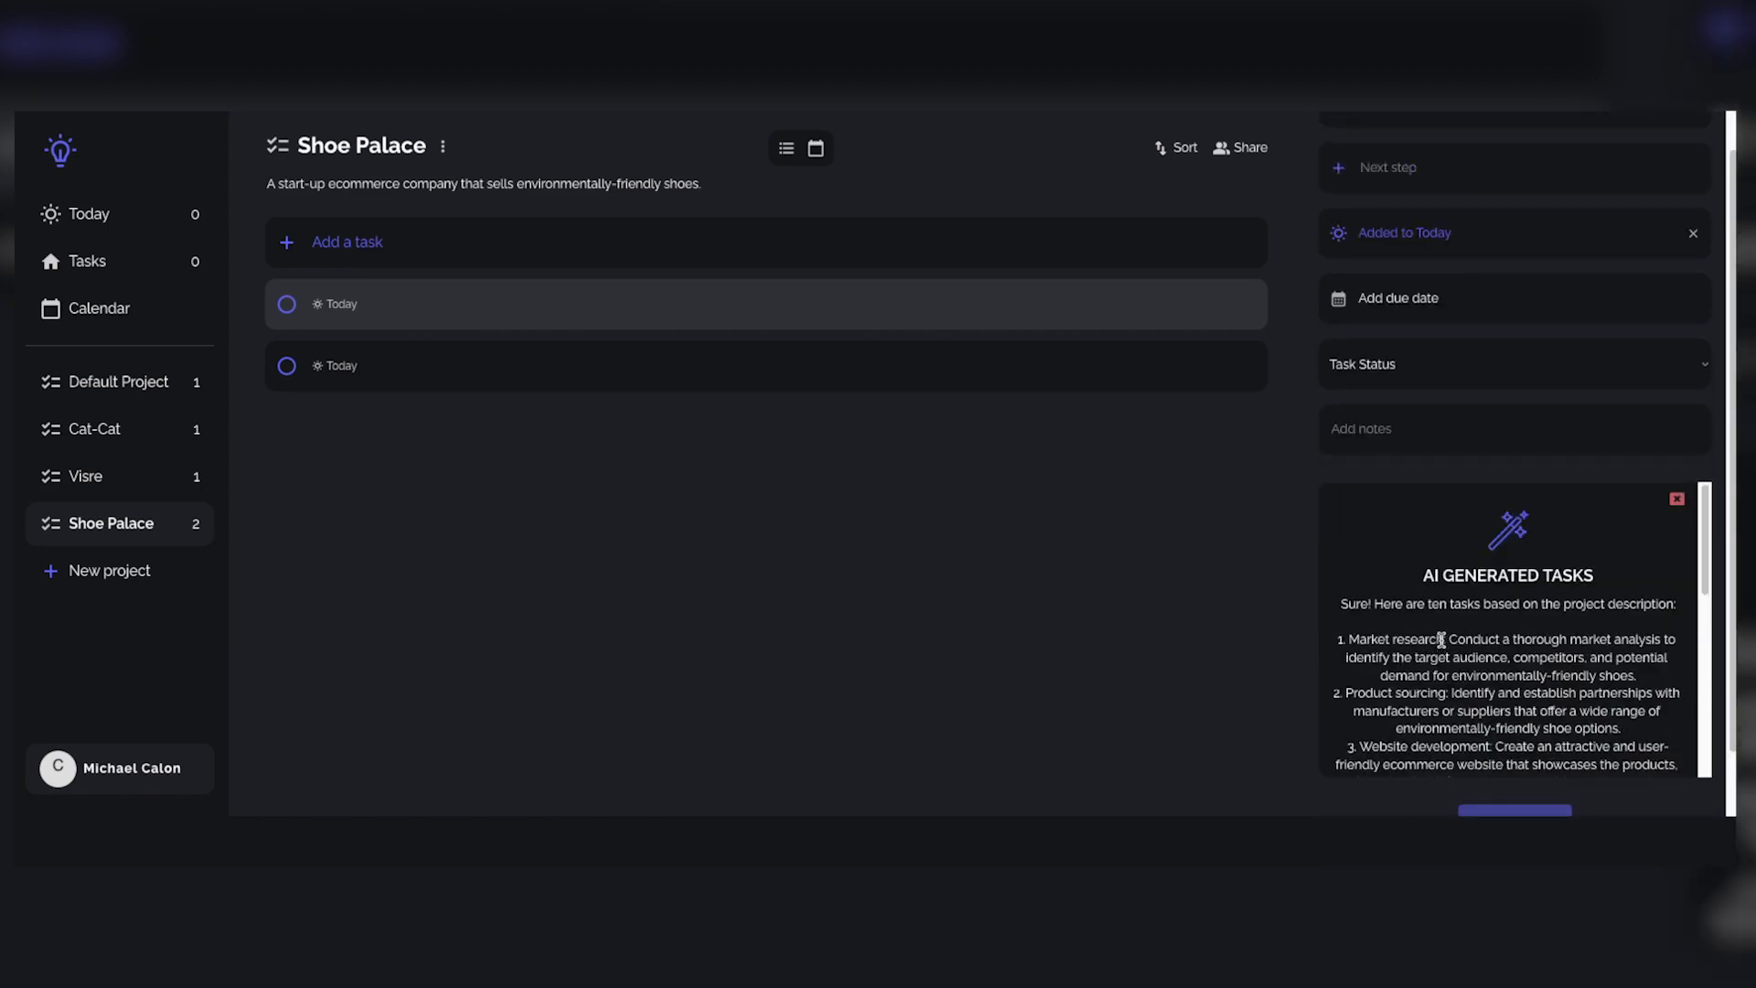
drag(1442, 639, 1348, 639)
key(ctrl+c)
scroll(1422, 321, up, 1)
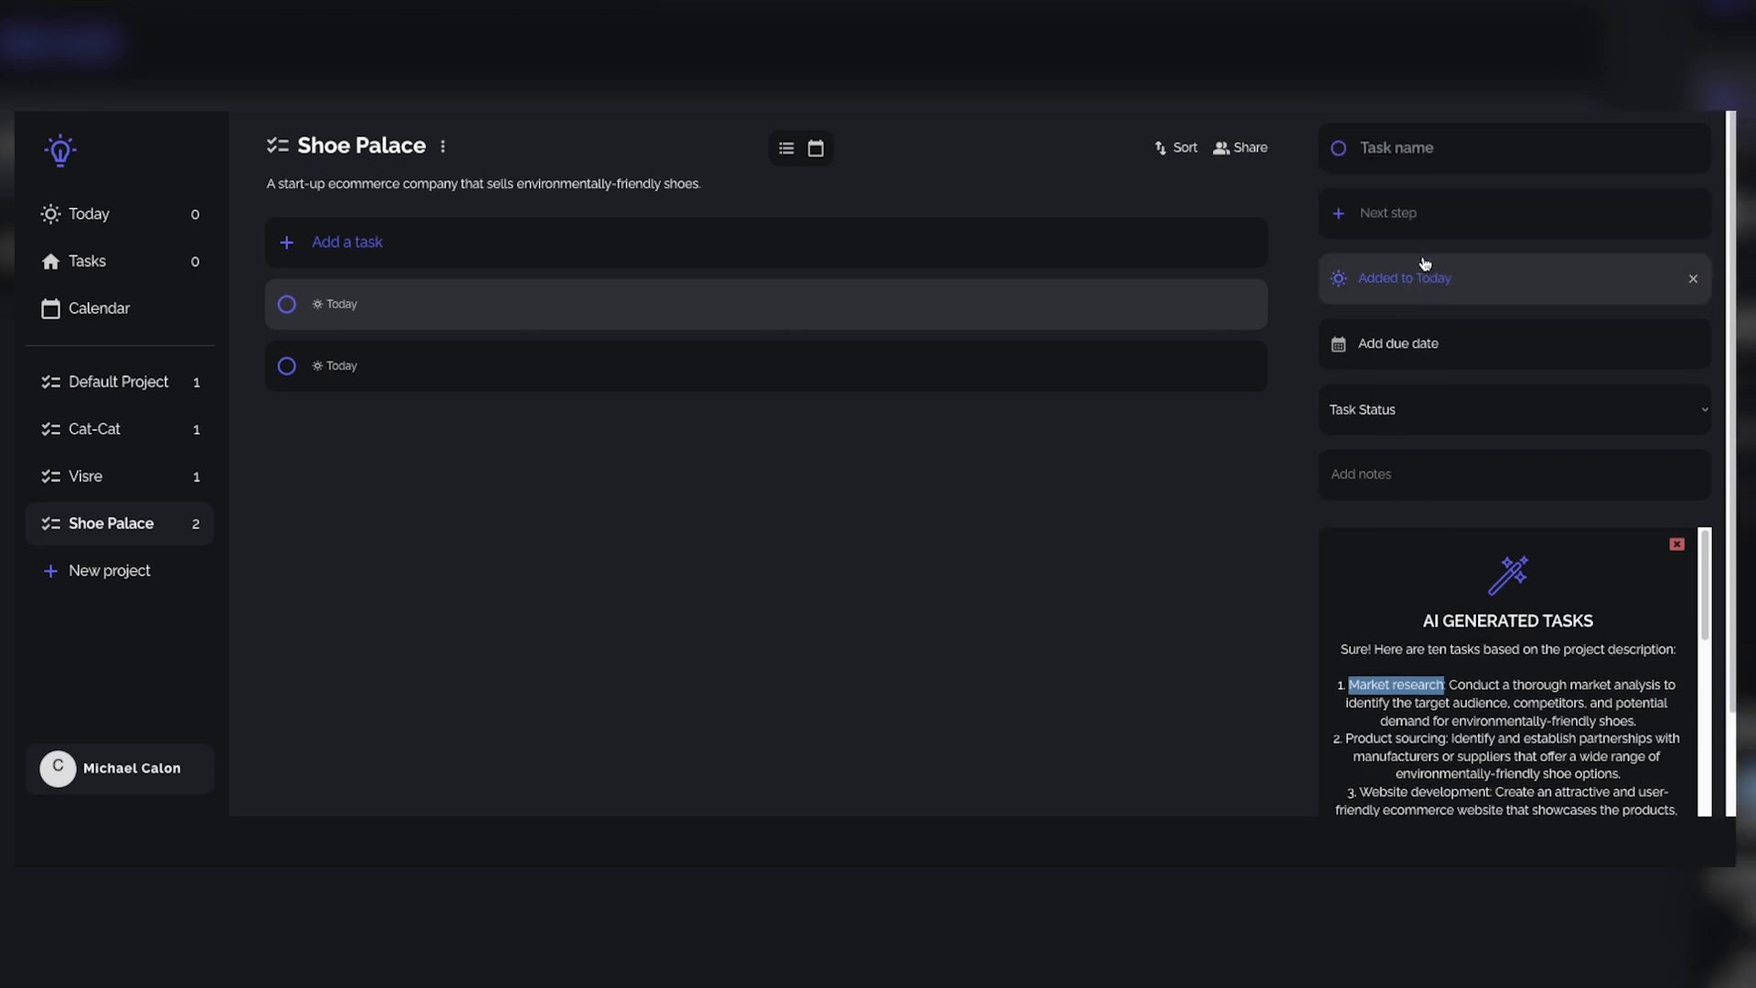
click(1463, 149)
key(ctrl+v)
Step: Set the Market research task's status to Active and its due date to tomorrow
click(1432, 412)
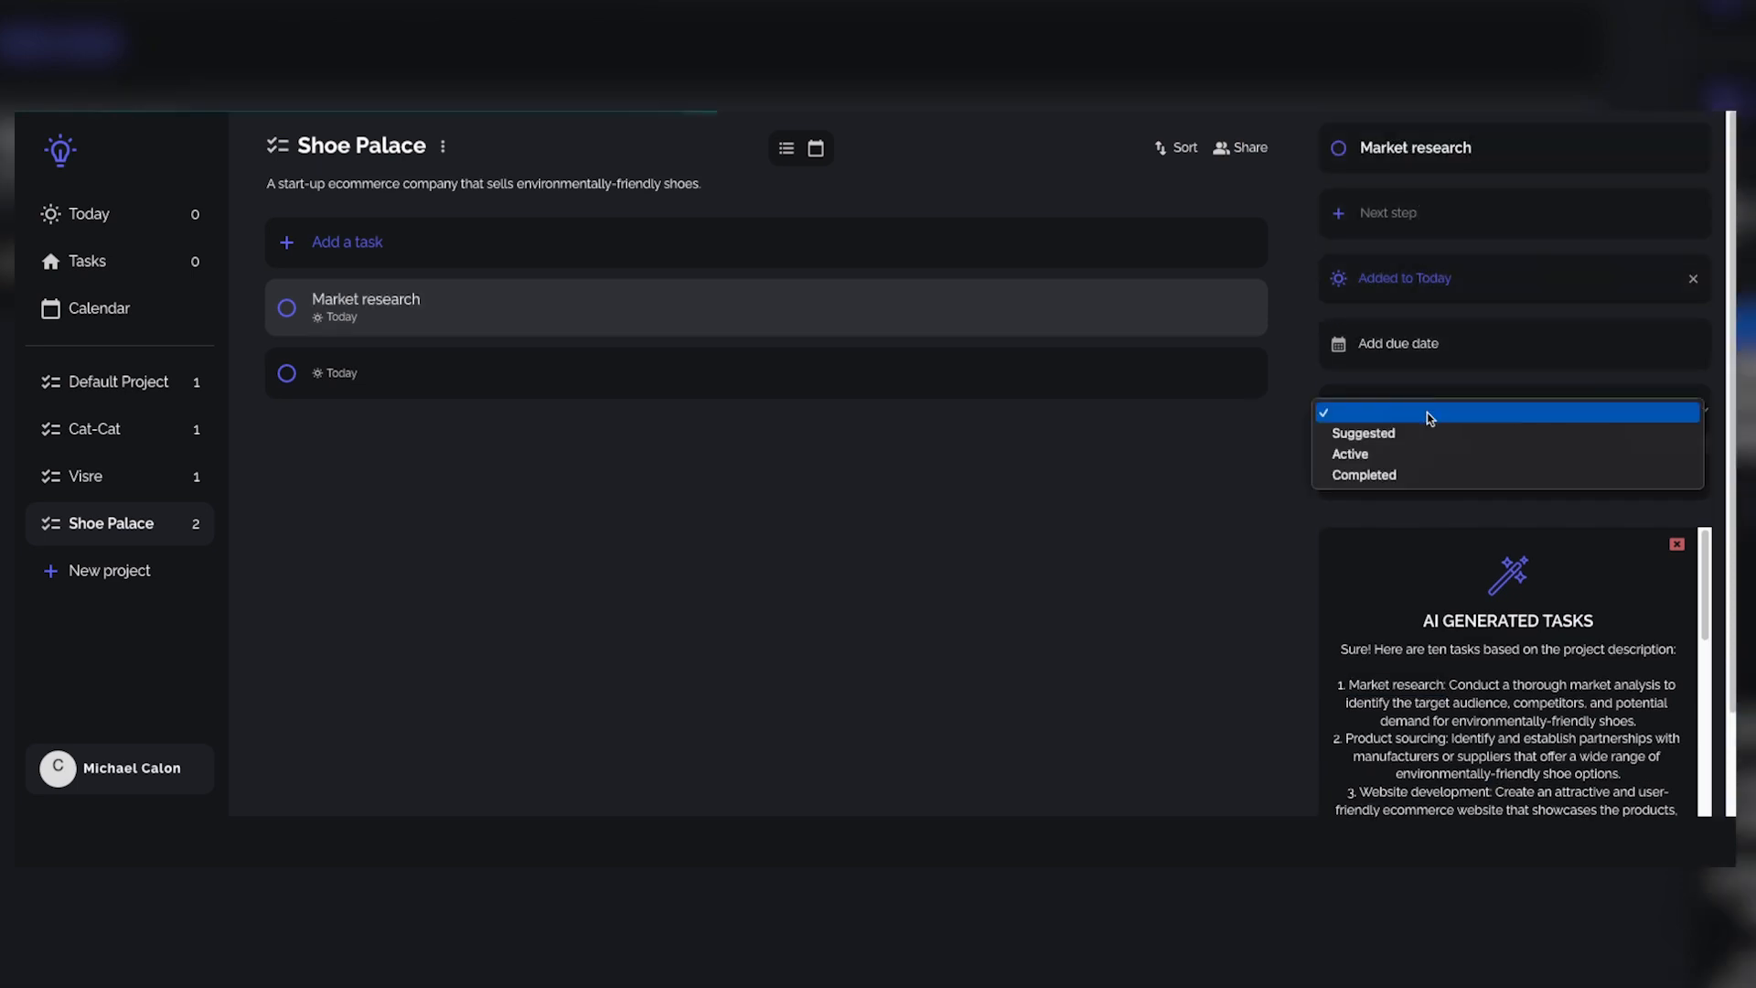
click(1409, 454)
click(1395, 344)
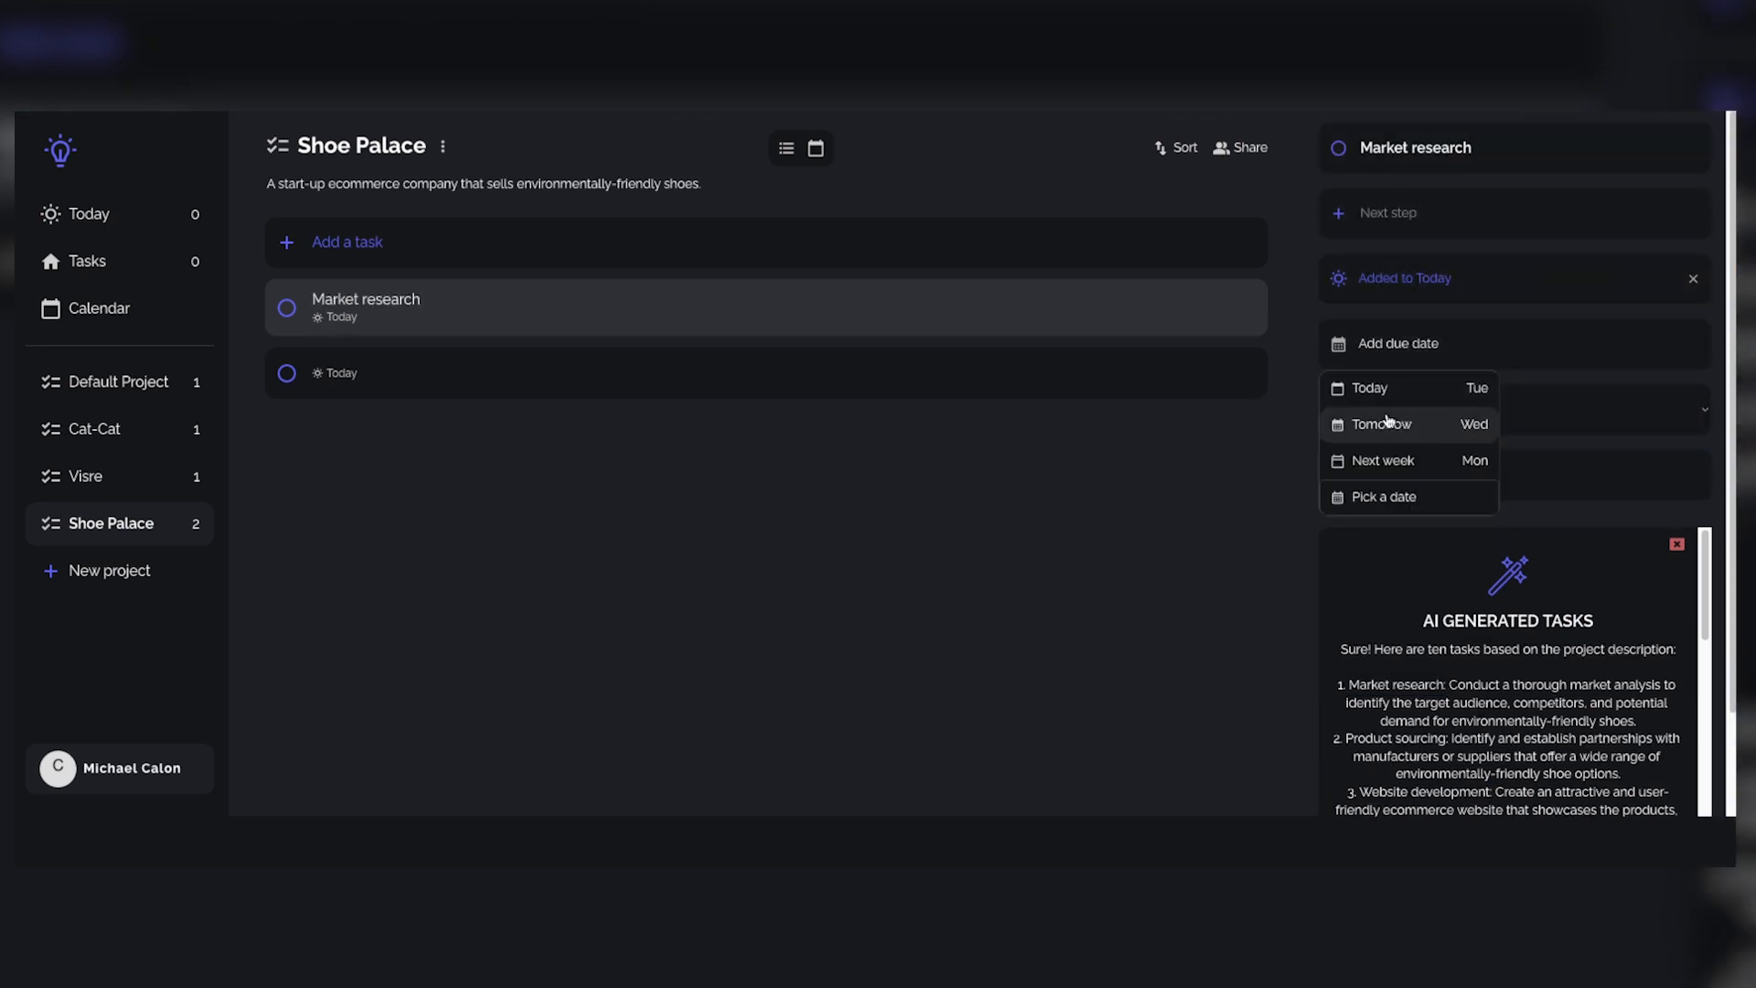
click(1388, 422)
scroll(1419, 470, down, 1)
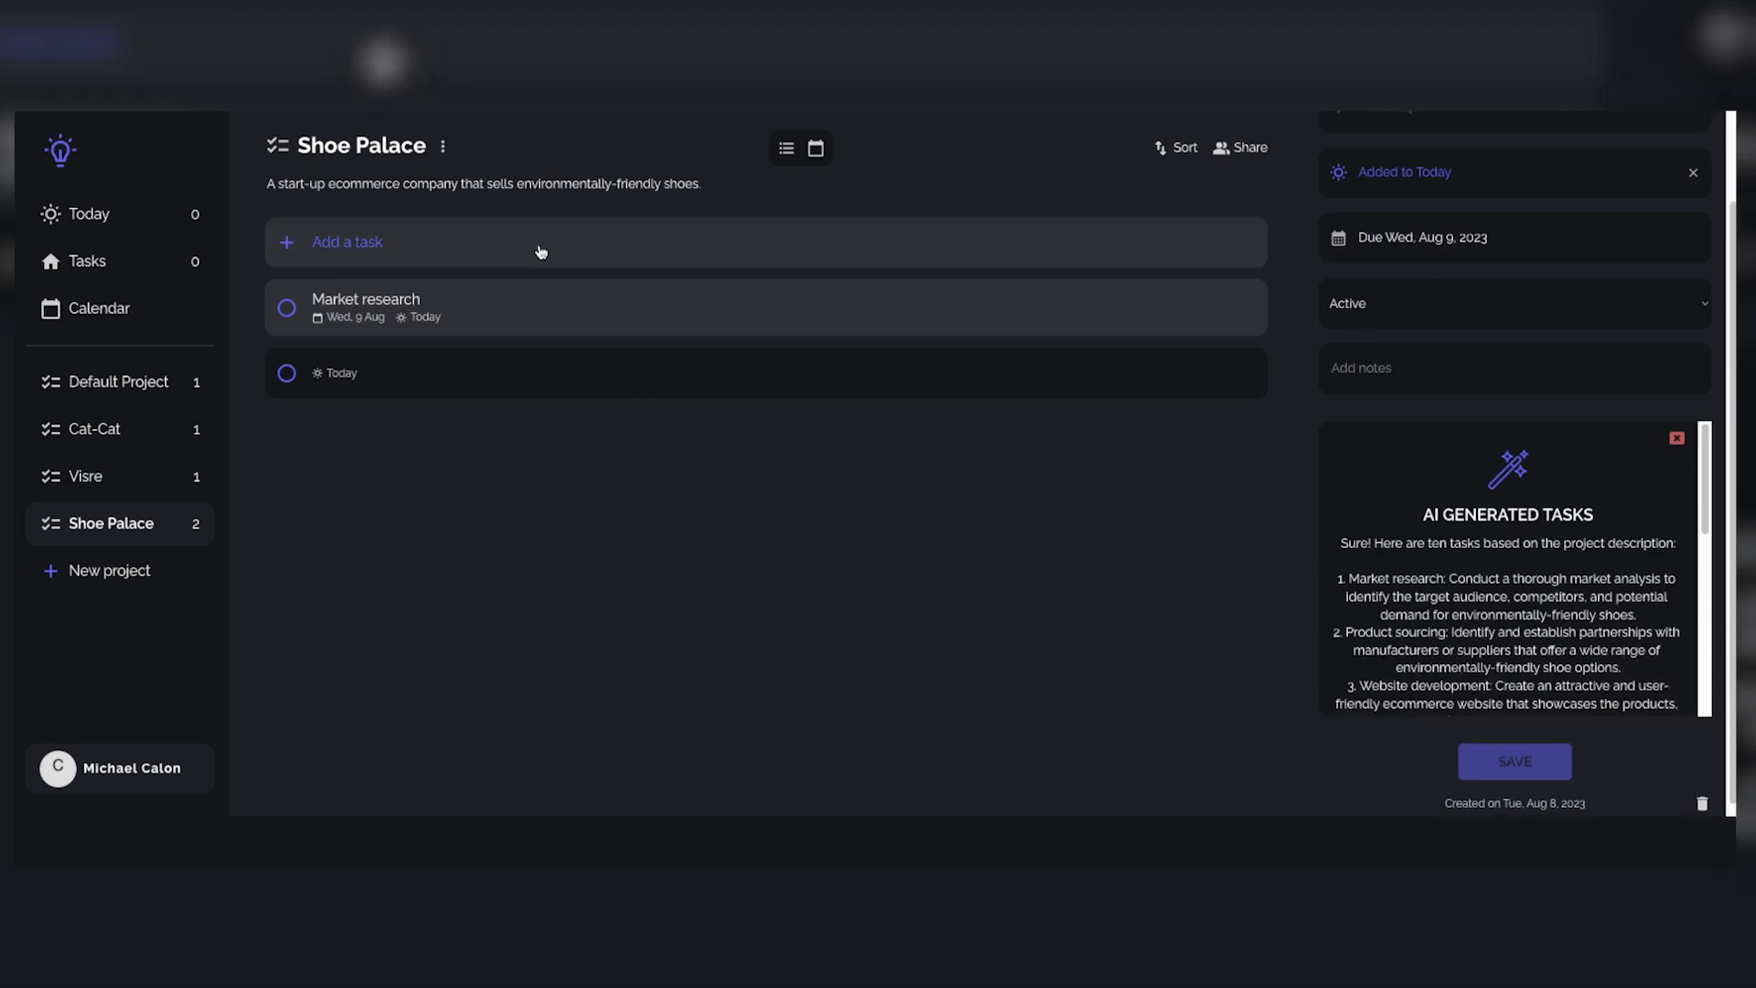
Step: Add a further task to Shoe Palace and name it Website development, copied from the third AI suggestion
click(544, 249)
scroll(1516, 603, down, 1)
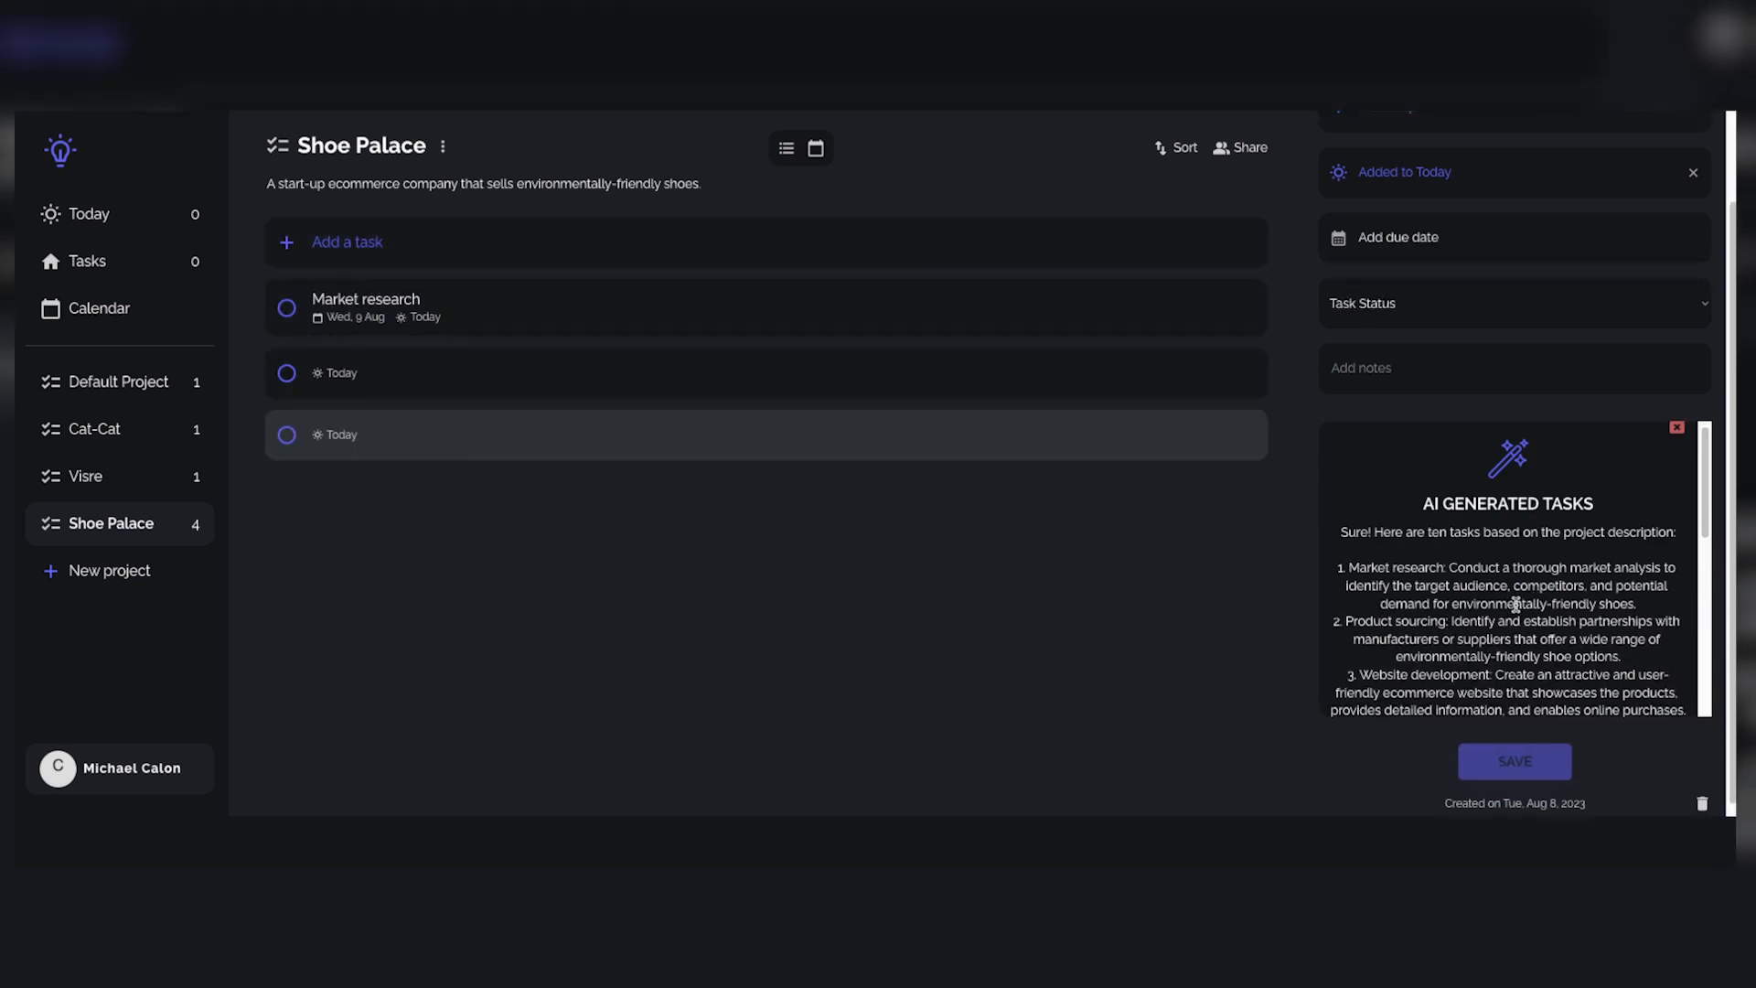
scroll(1425, 611, down, 1)
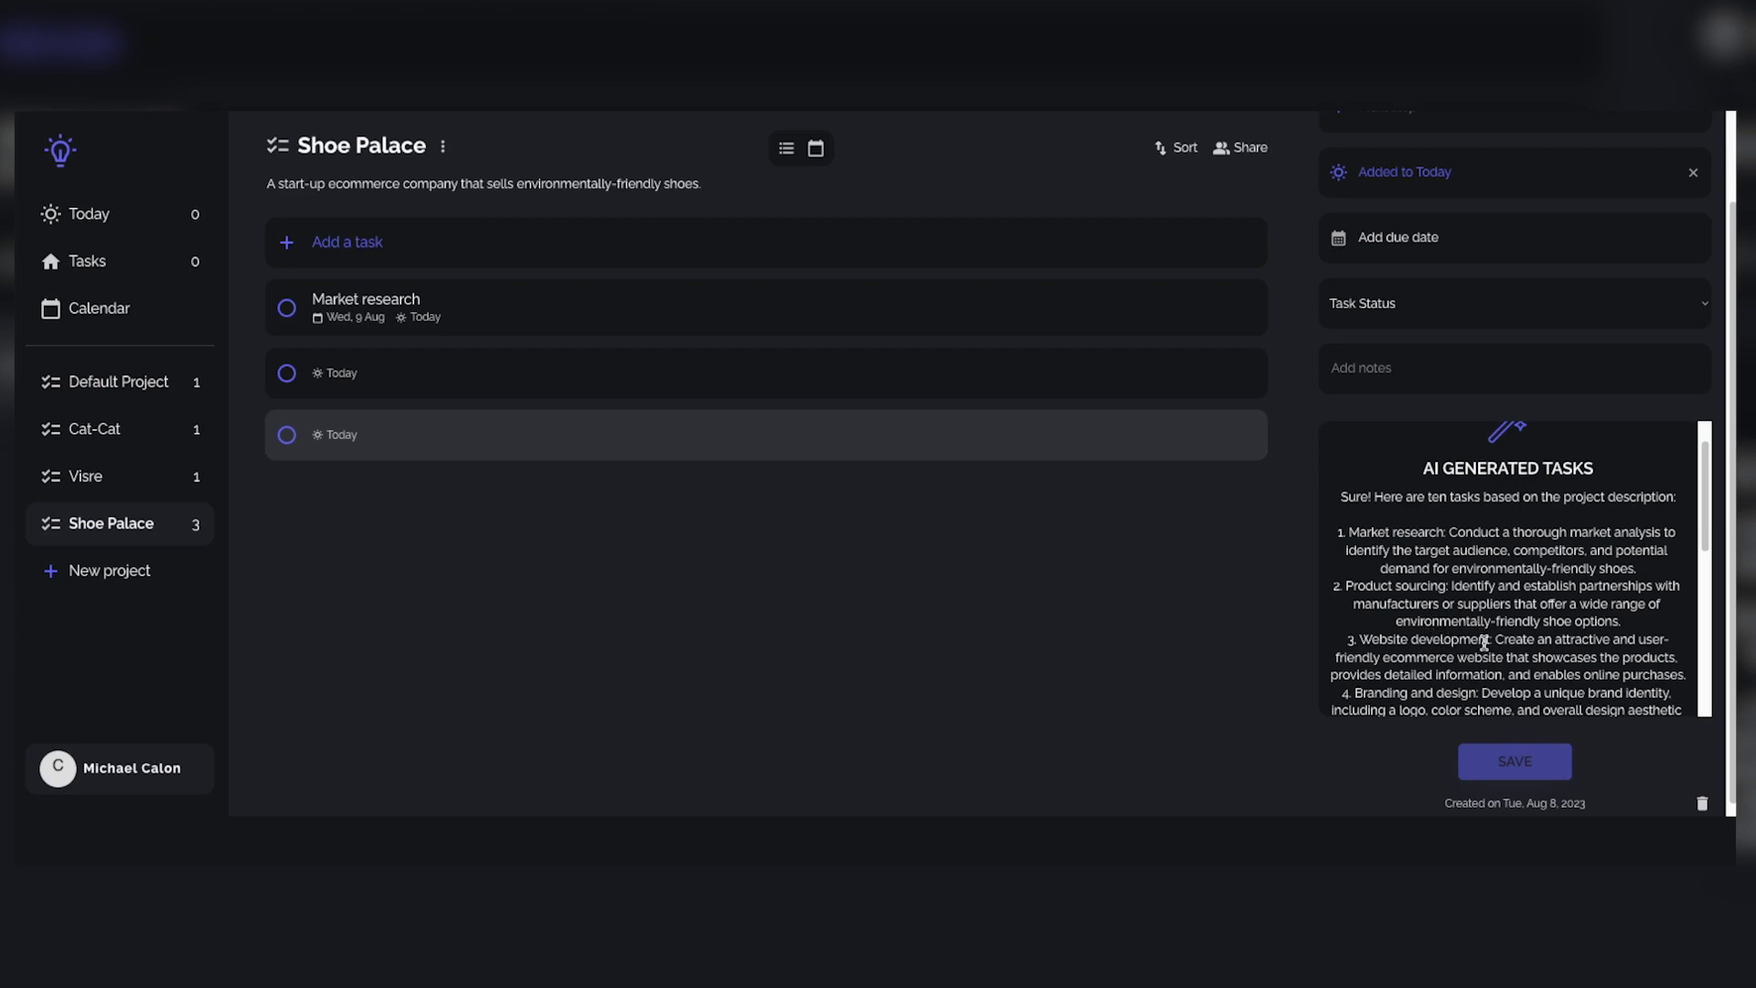
drag(1490, 642, 1359, 640)
key(ctrl+c)
scroll(1464, 595, up, 5)
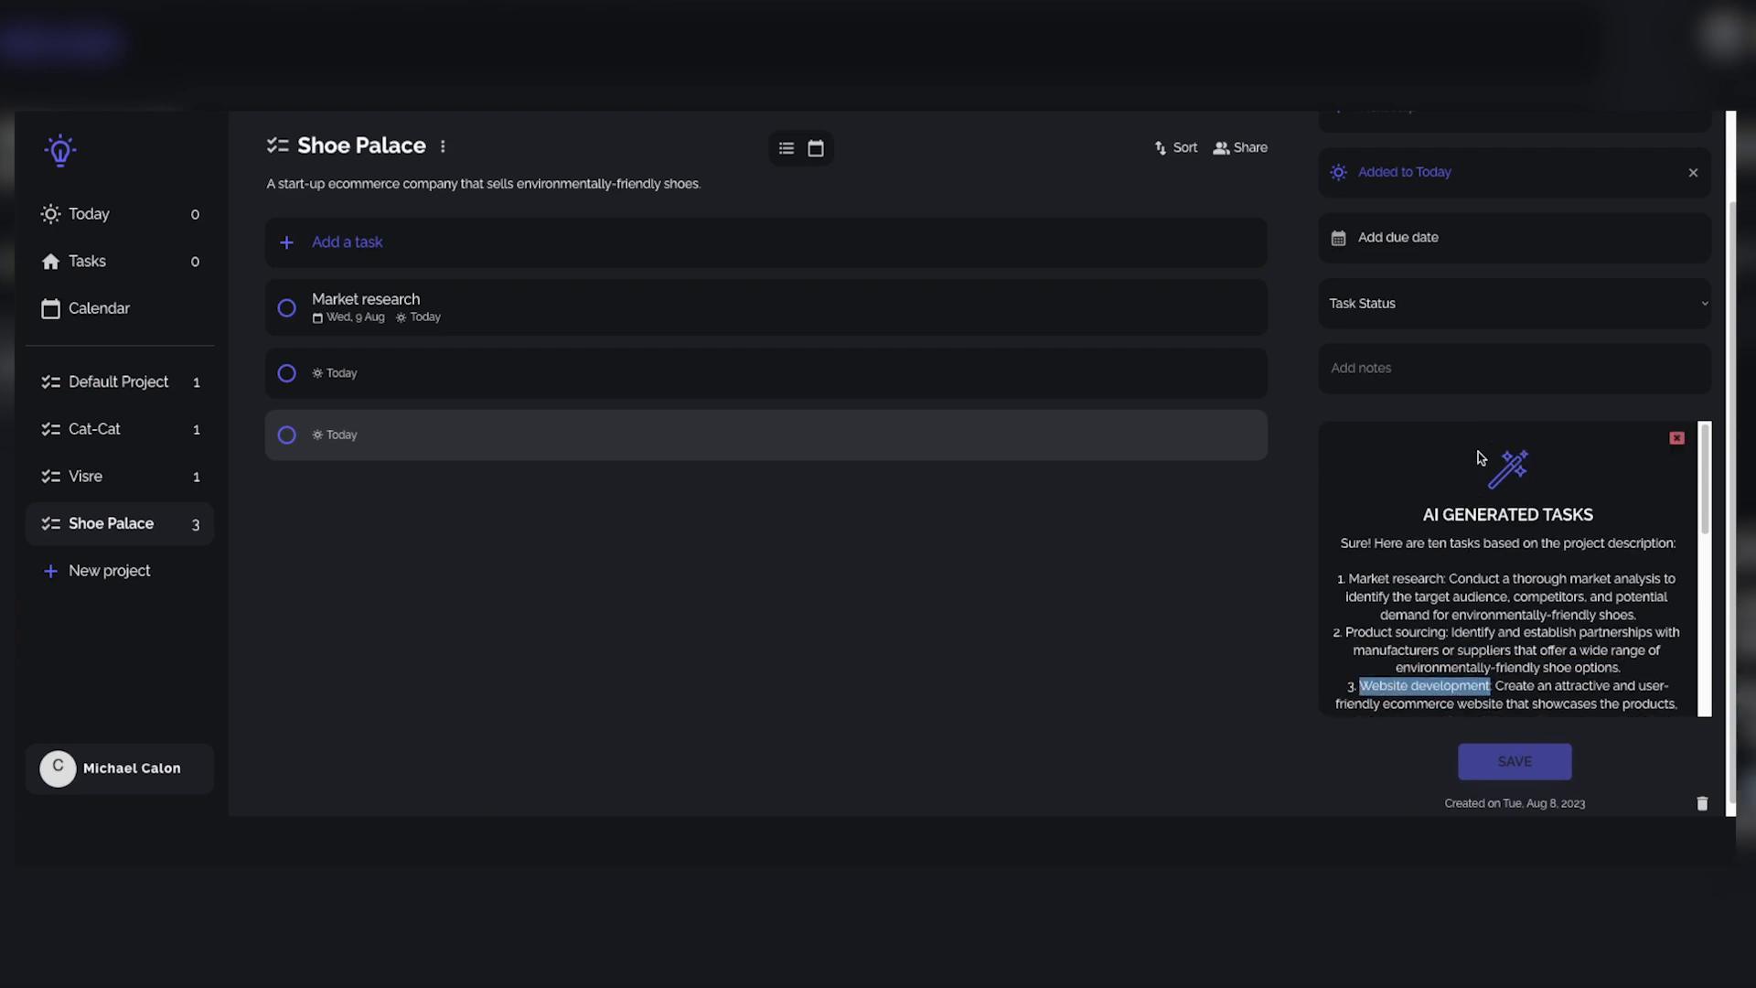
click(1466, 146)
key(ctrl+v)
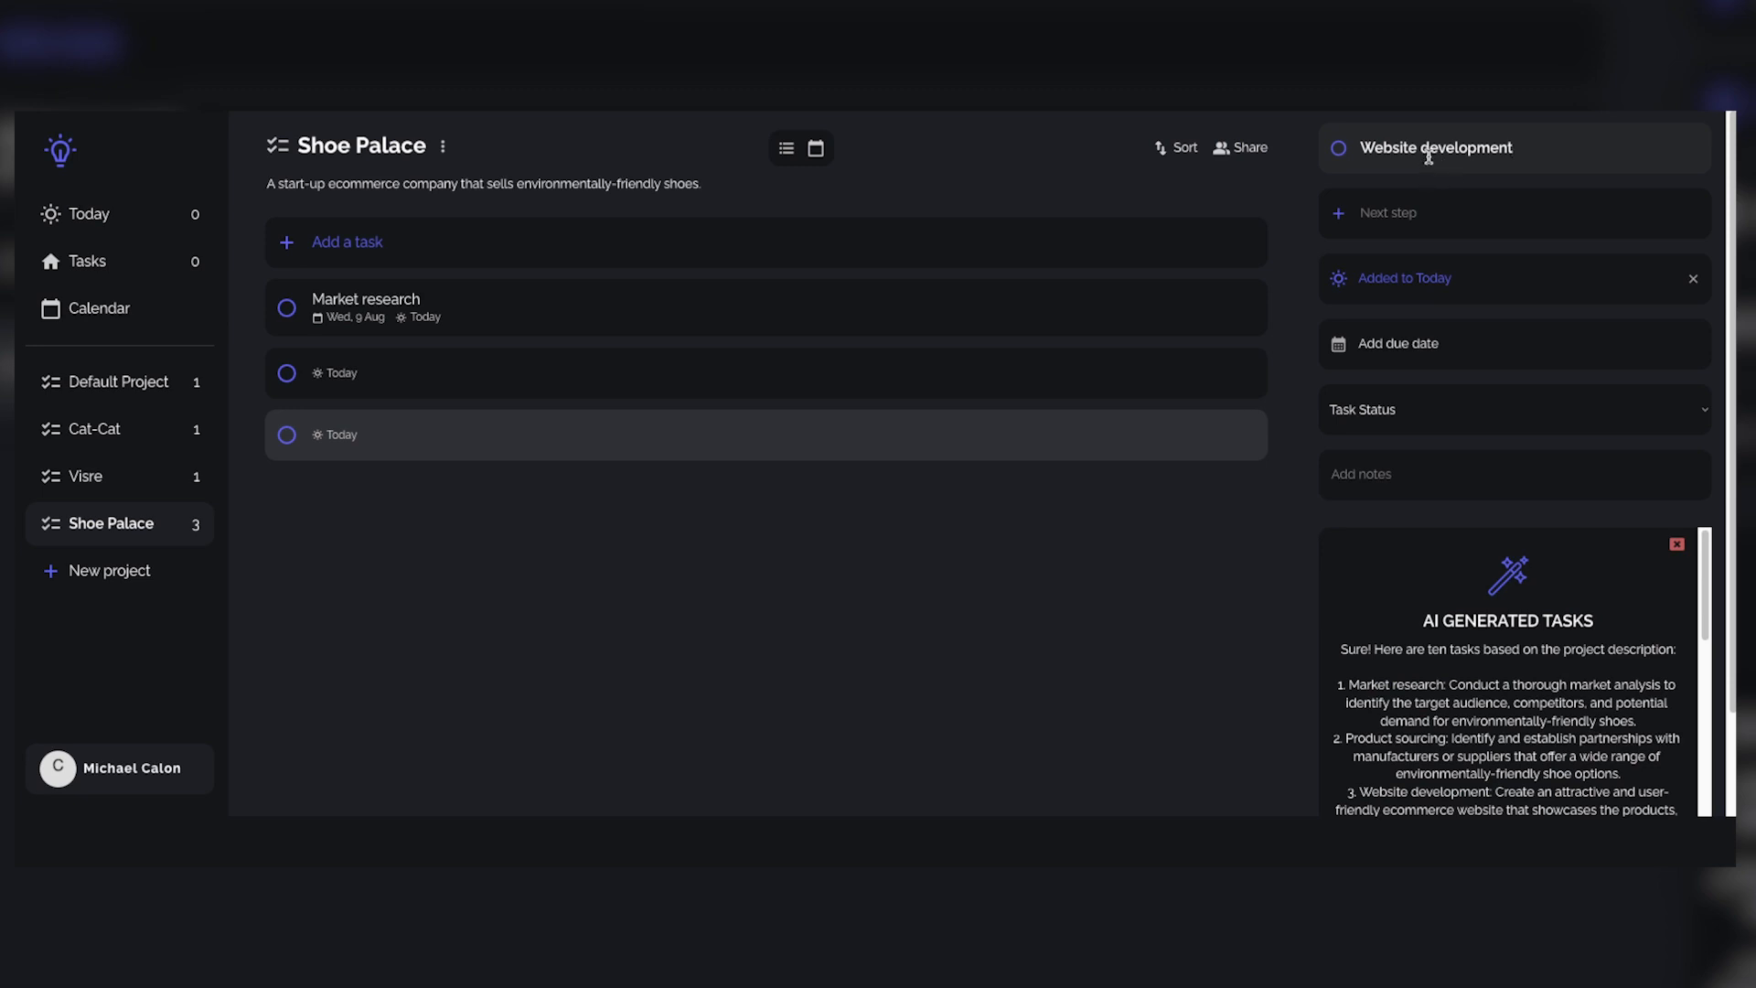
Step: Copy the third AI suggestion's description of the ecommerce website into the Website development task's notes
scroll(1528, 615, down, 1)
scroll(1528, 615, down, 1)
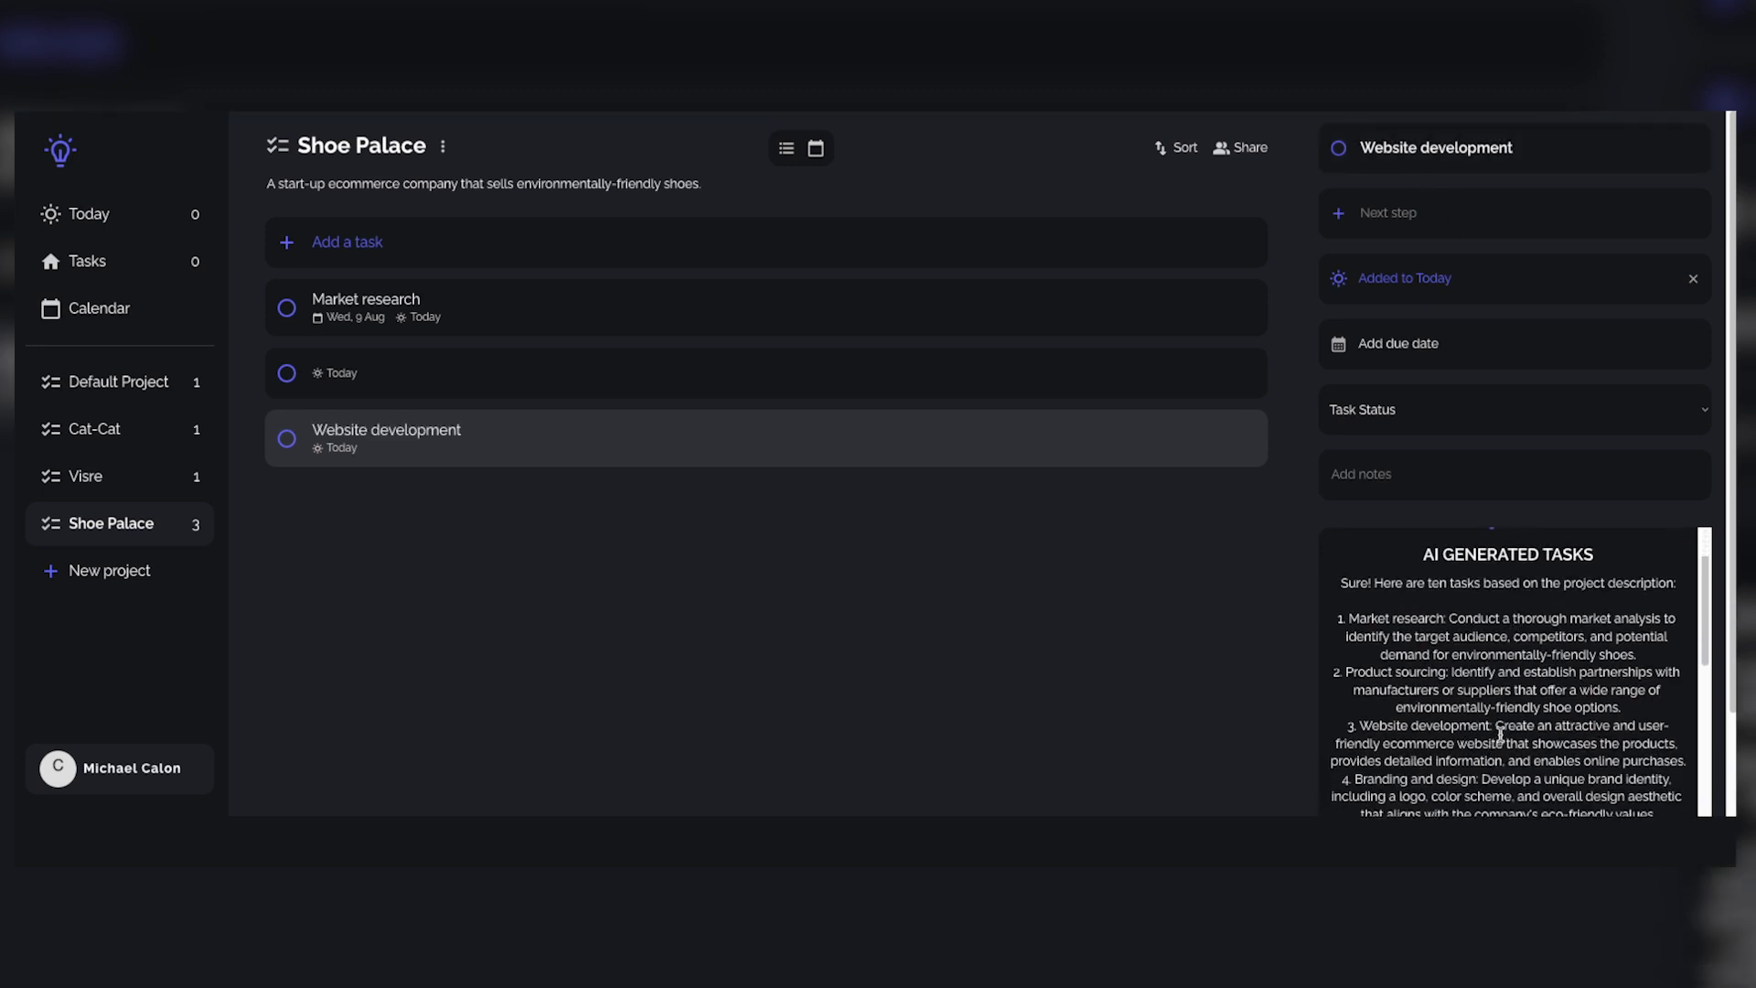
drag(1499, 725, 1684, 764)
key(ctrl+c)
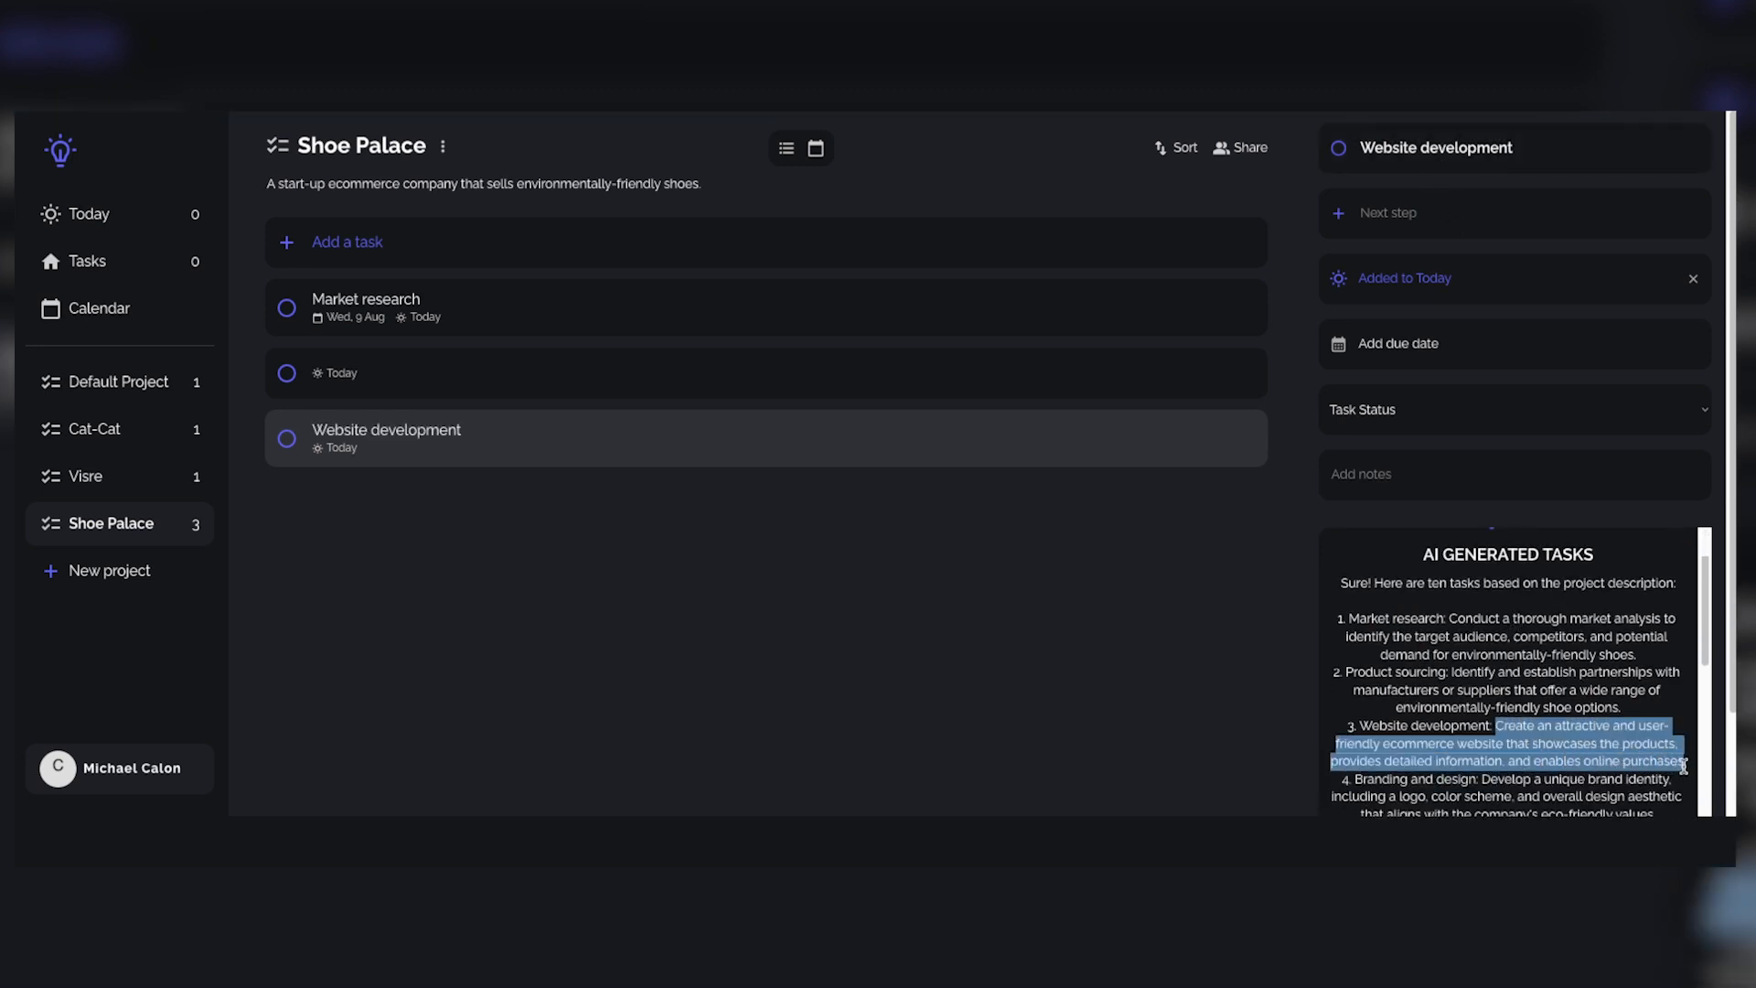
click(1439, 473)
key(ctrl+v)
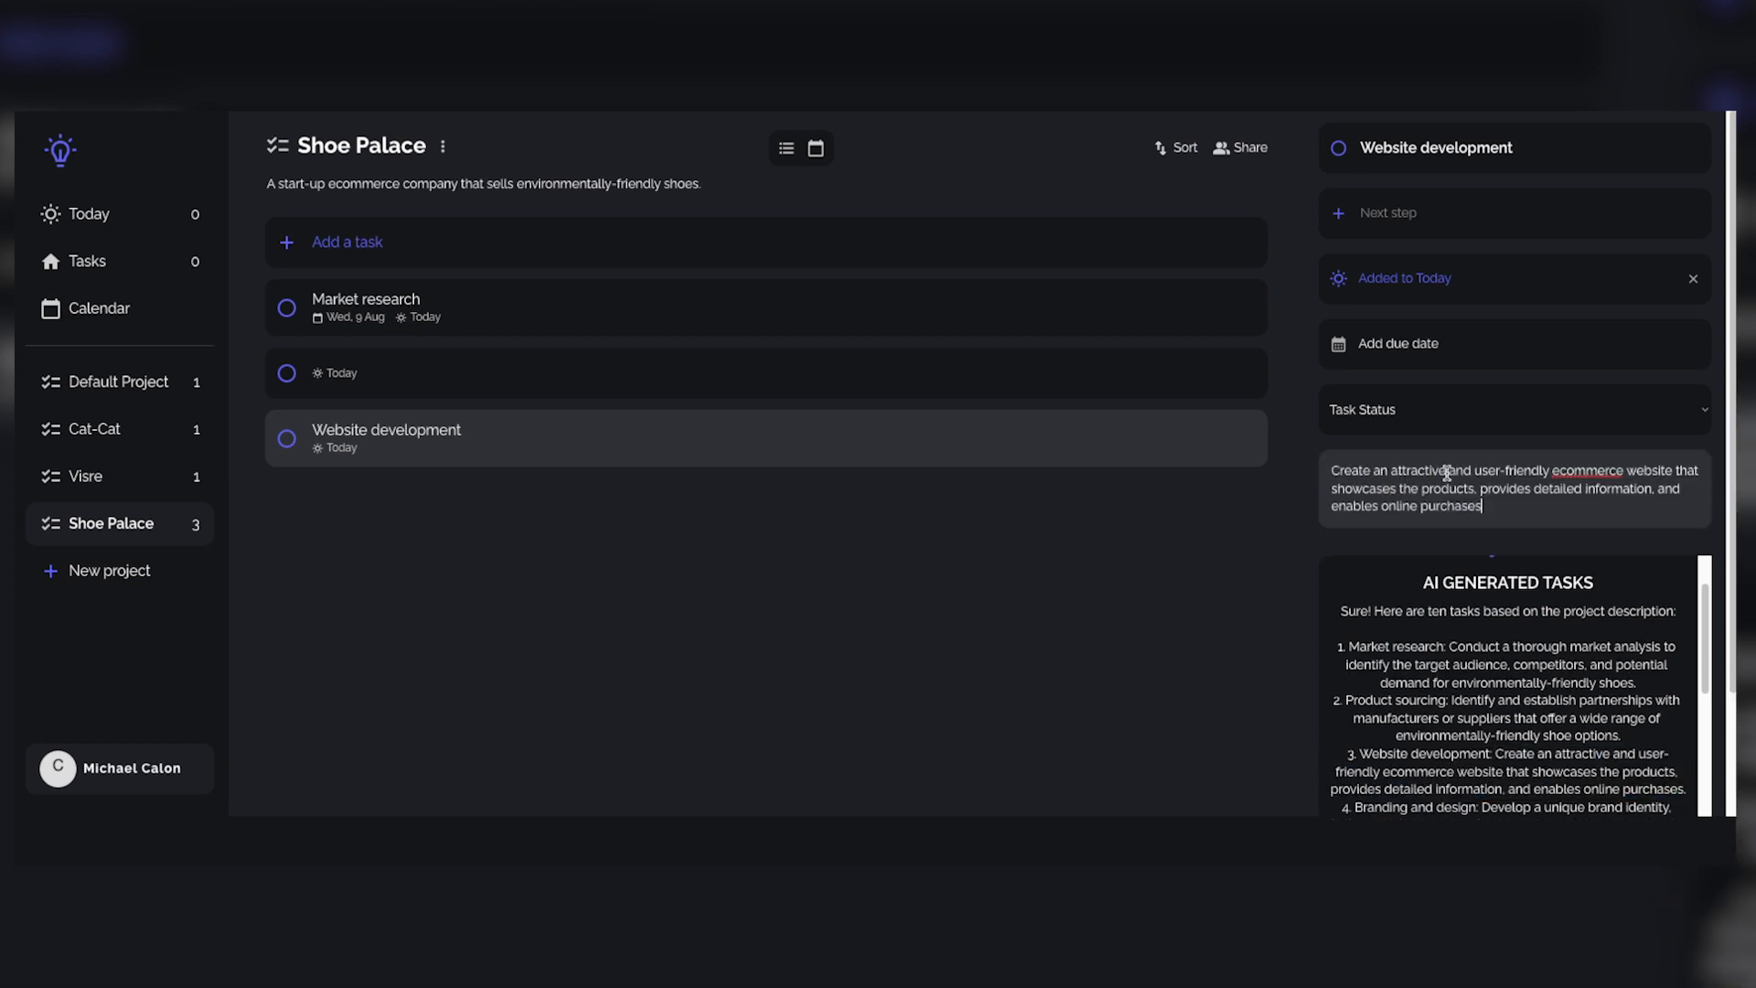
scroll(1535, 644, down, 5)
scroll(1535, 644, down, 1)
Step: Save the Website development task with its notes and close its AI generated tasks
scroll(1012, 714, down, 2)
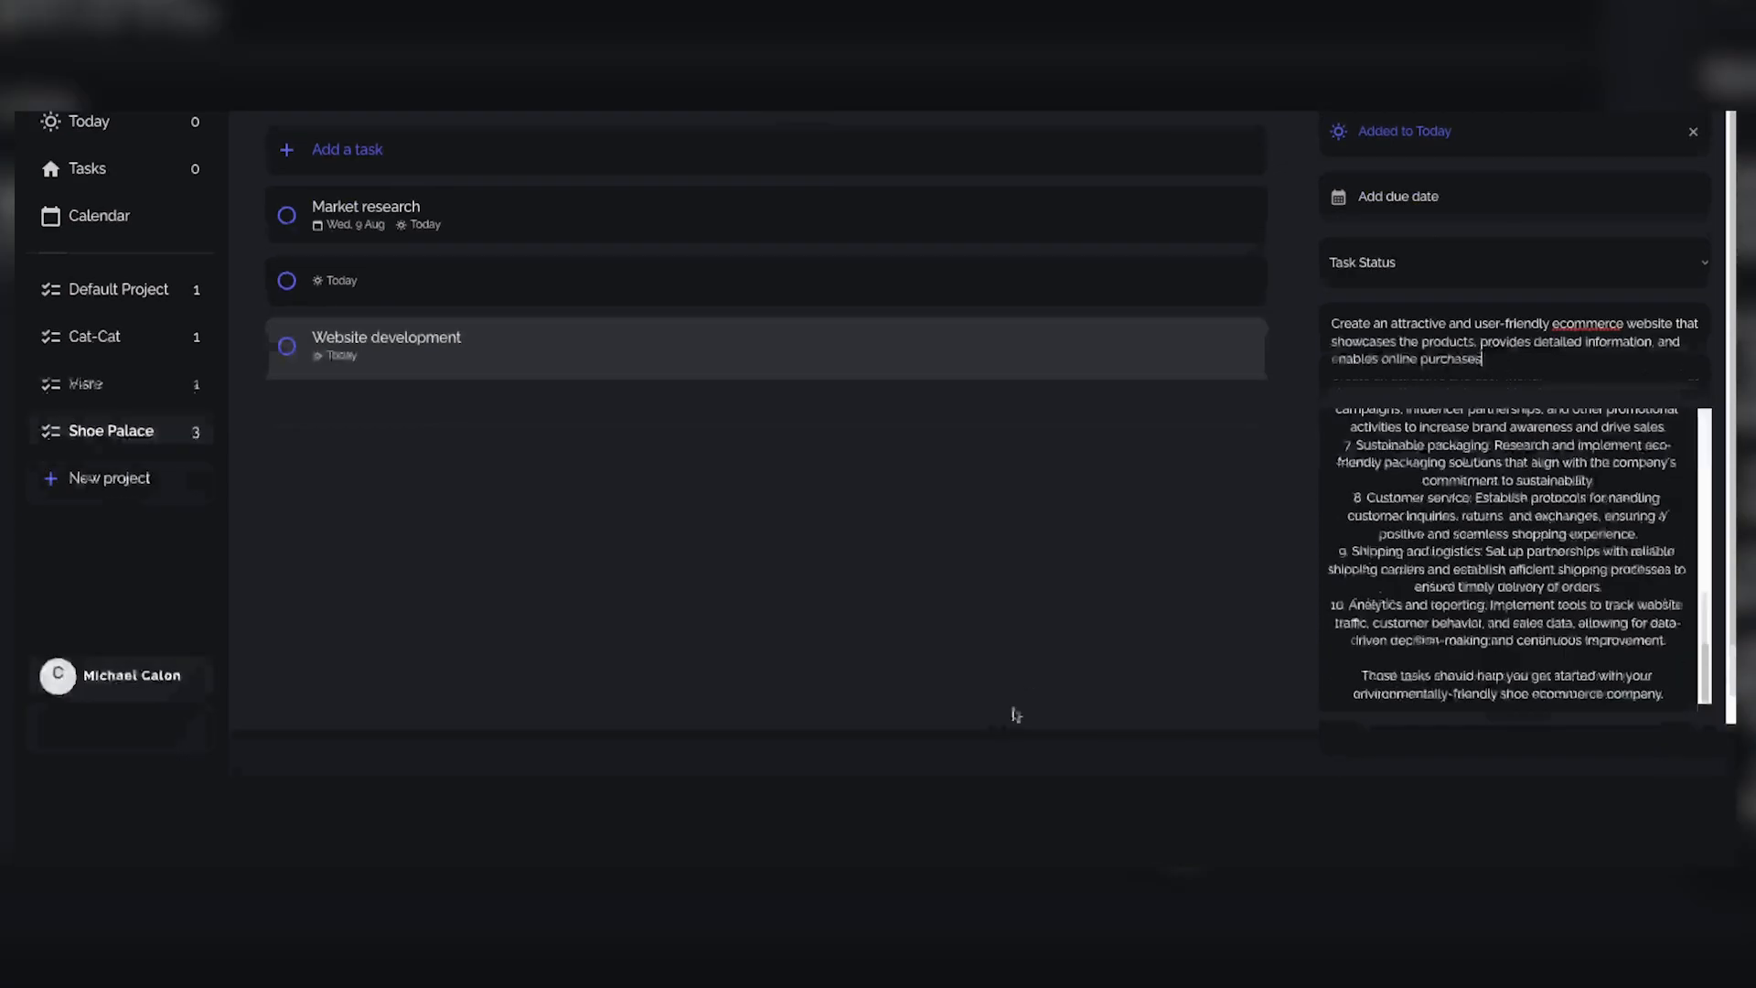
scroll(1527, 717, down, 2)
click(1510, 658)
scroll(1467, 627, up, 1)
scroll(1466, 627, up, 10)
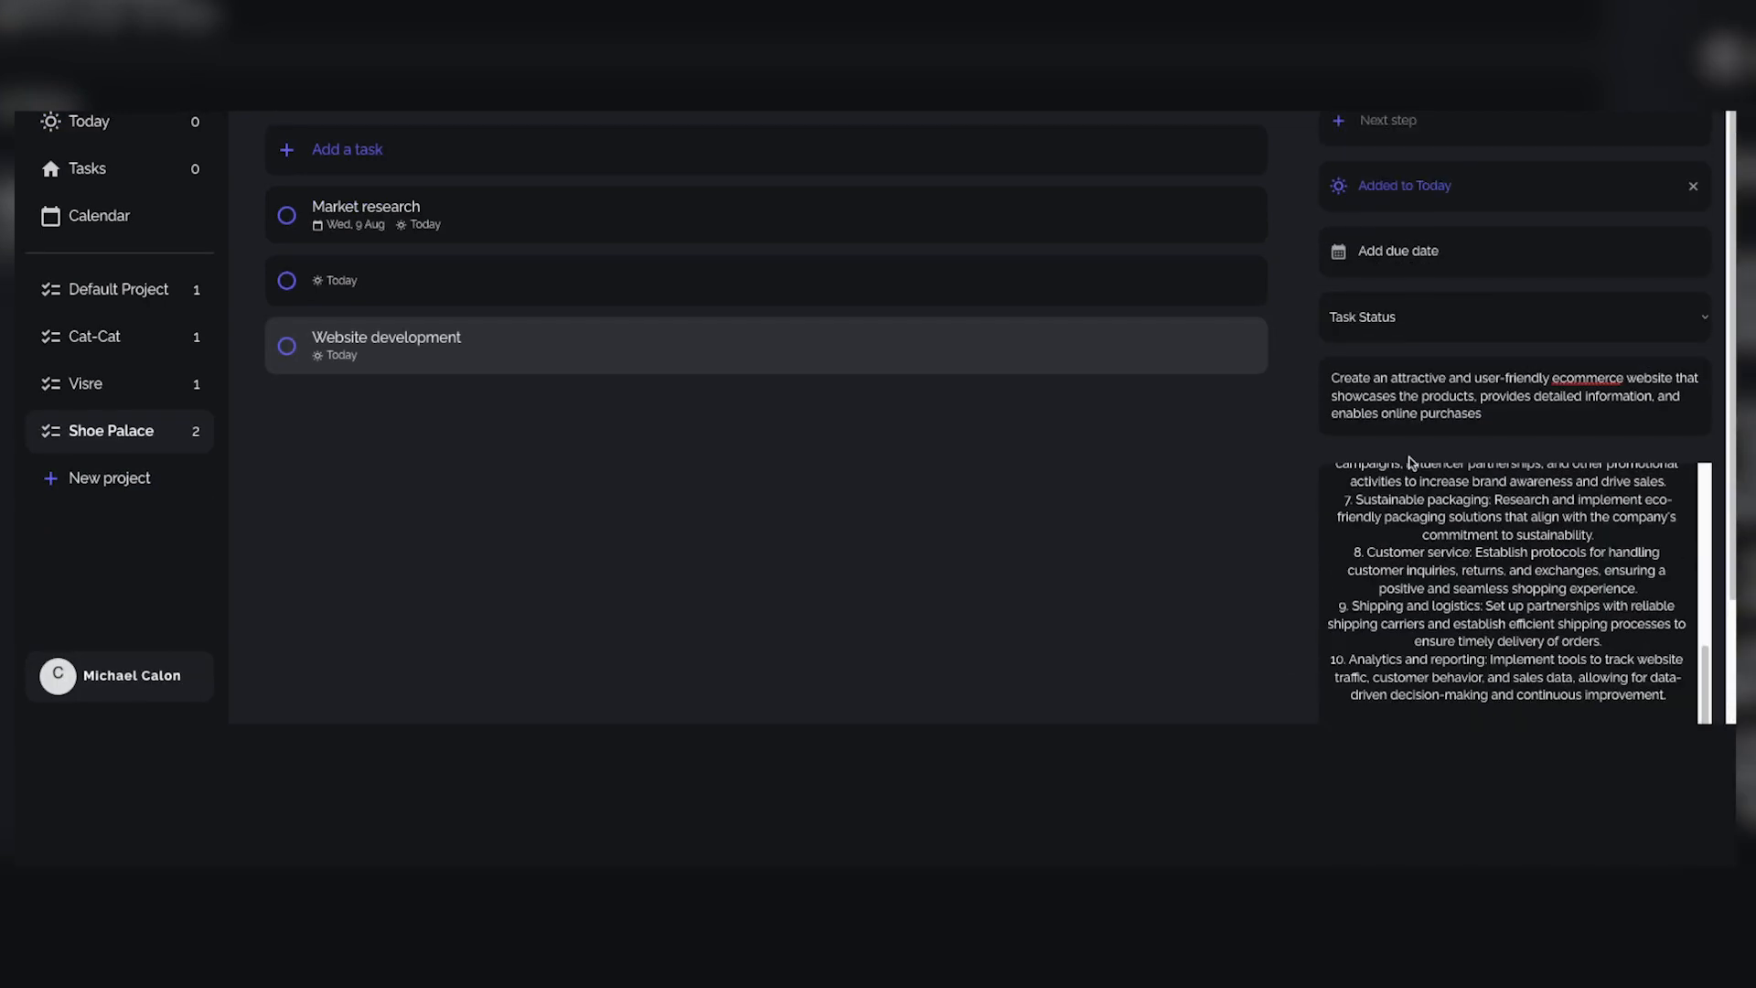
click(1678, 574)
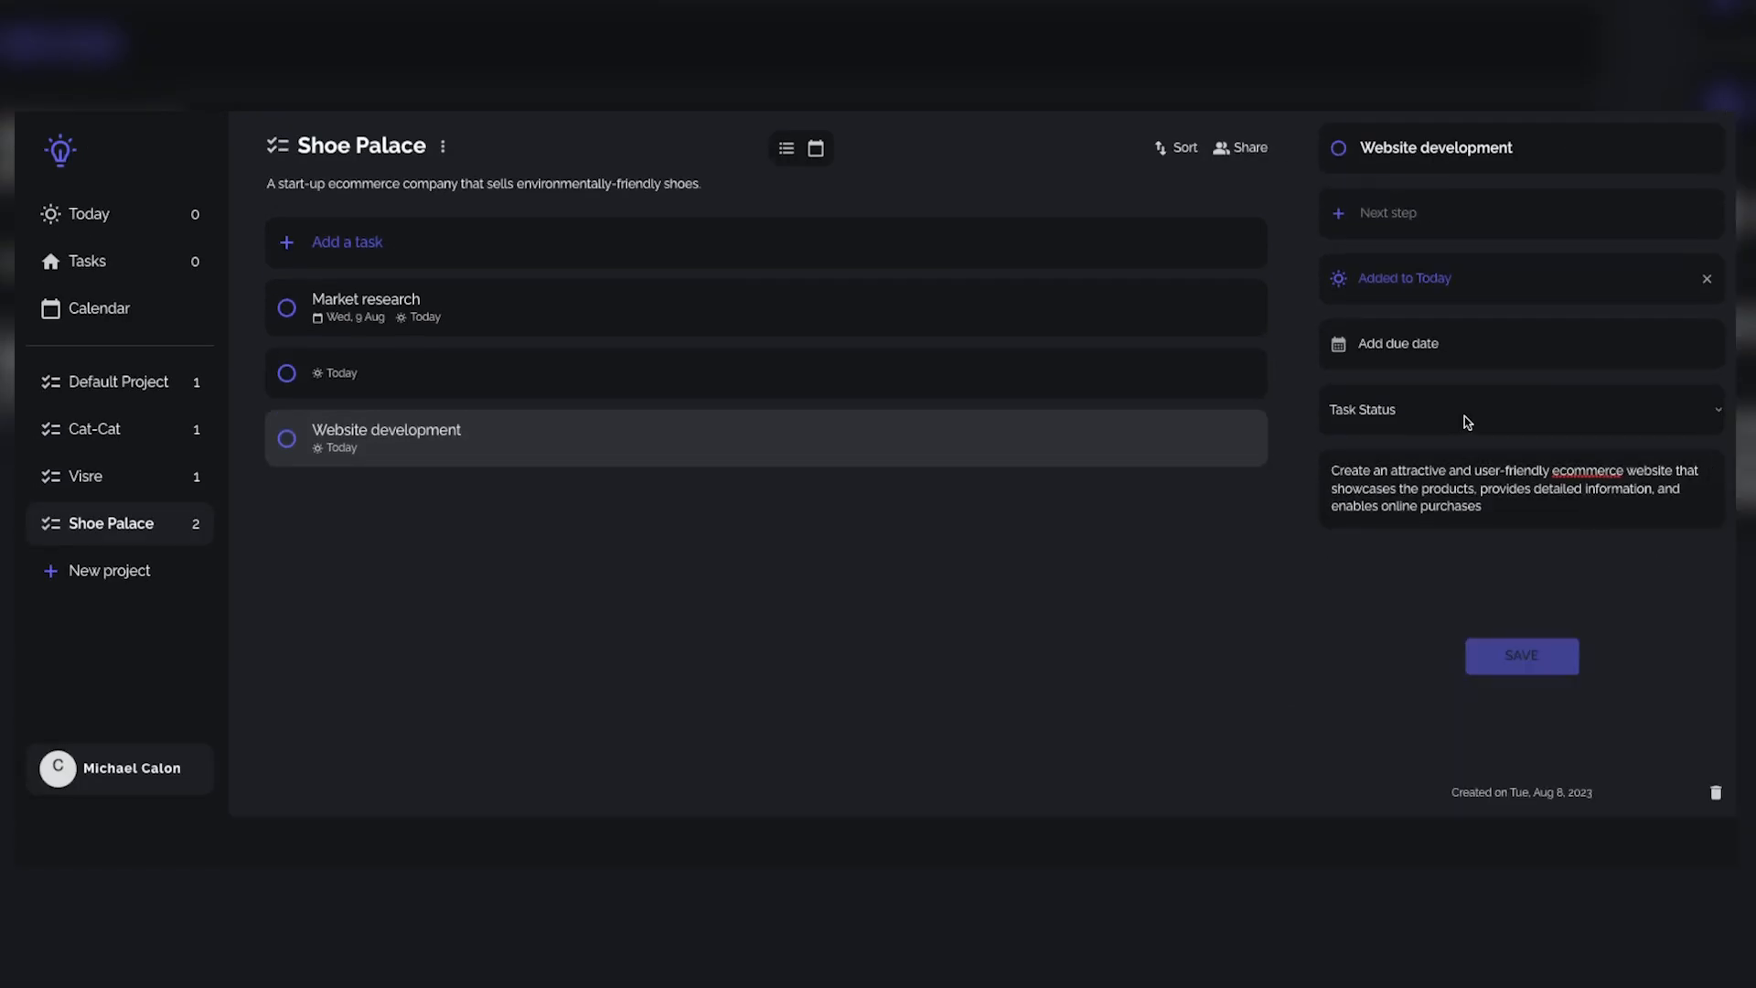
Step: Check the saved Market research and Website development tasks, and delete the unnamed task from Shoe Palace
click(528, 302)
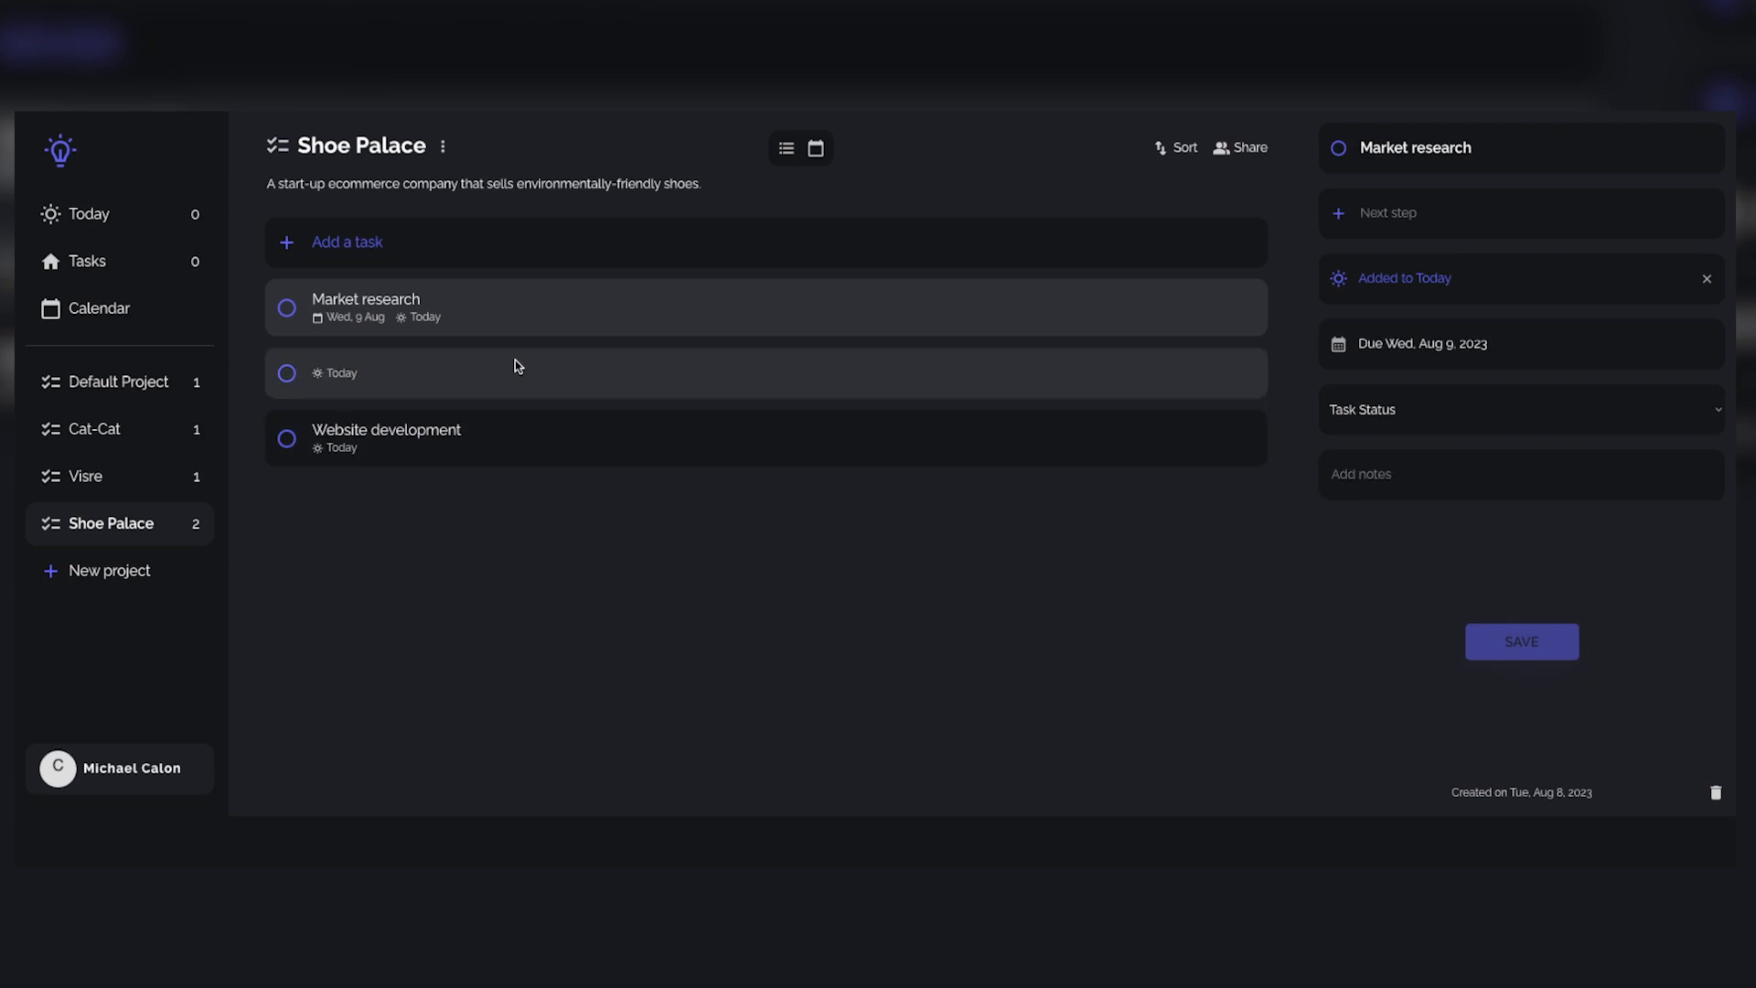
click(651, 423)
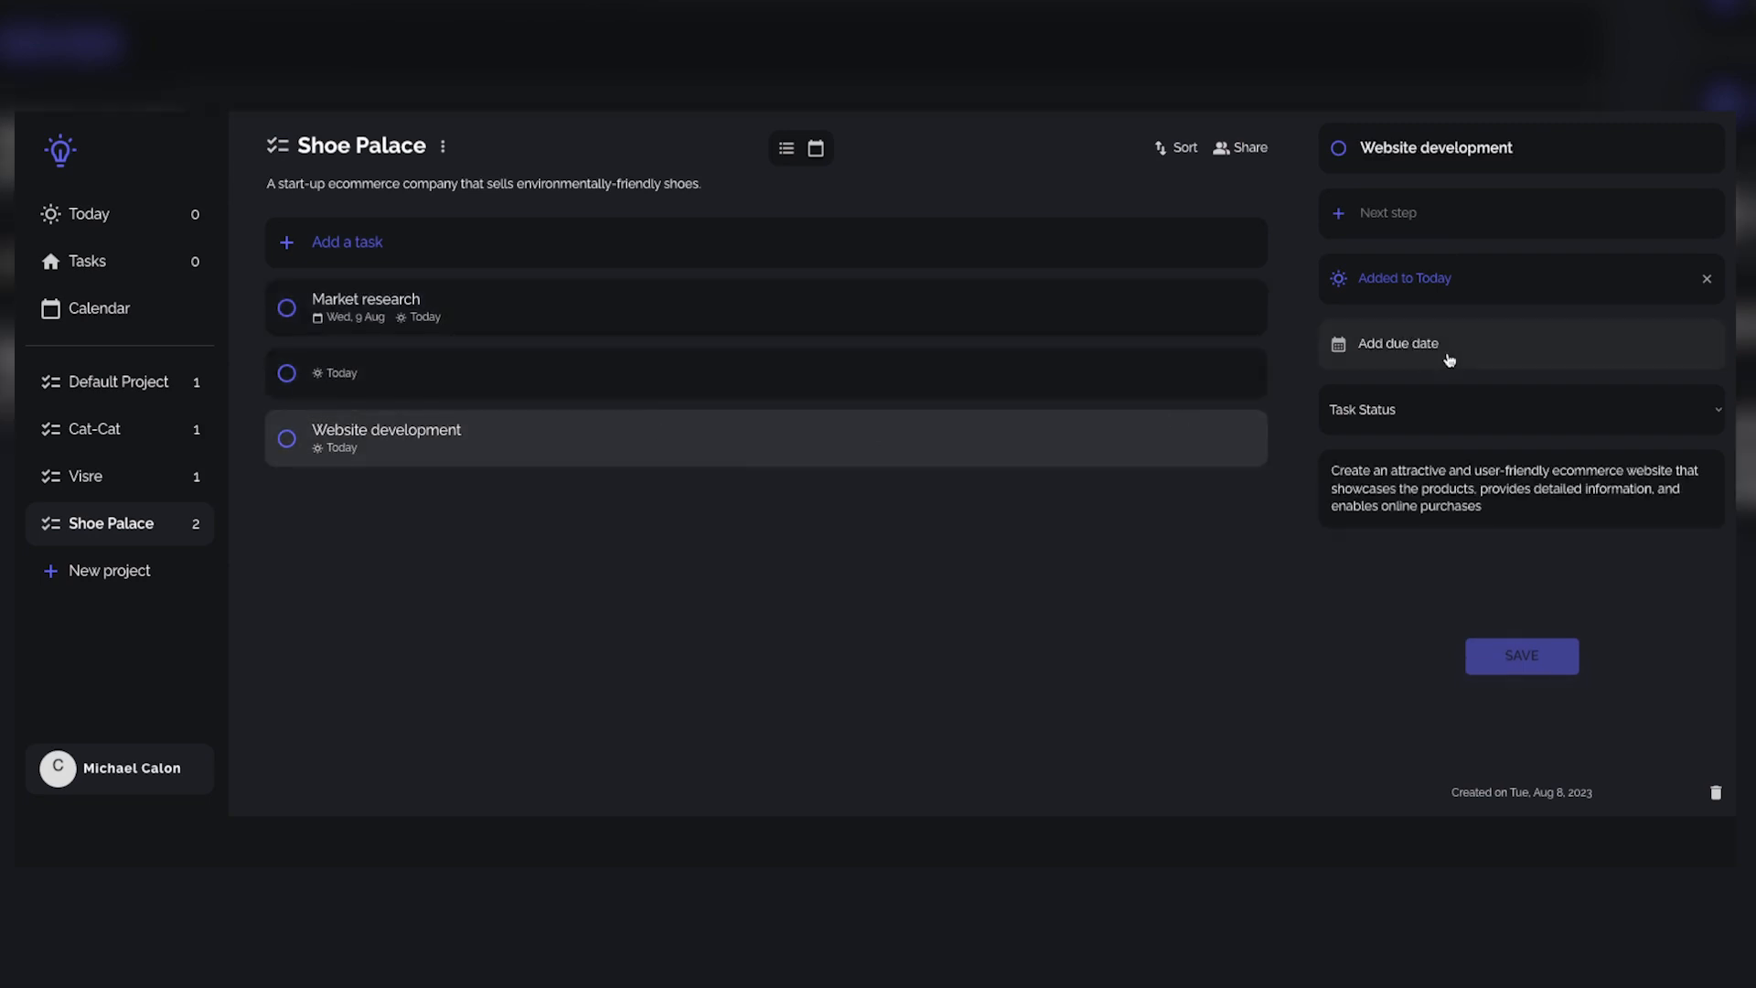
click(1031, 366)
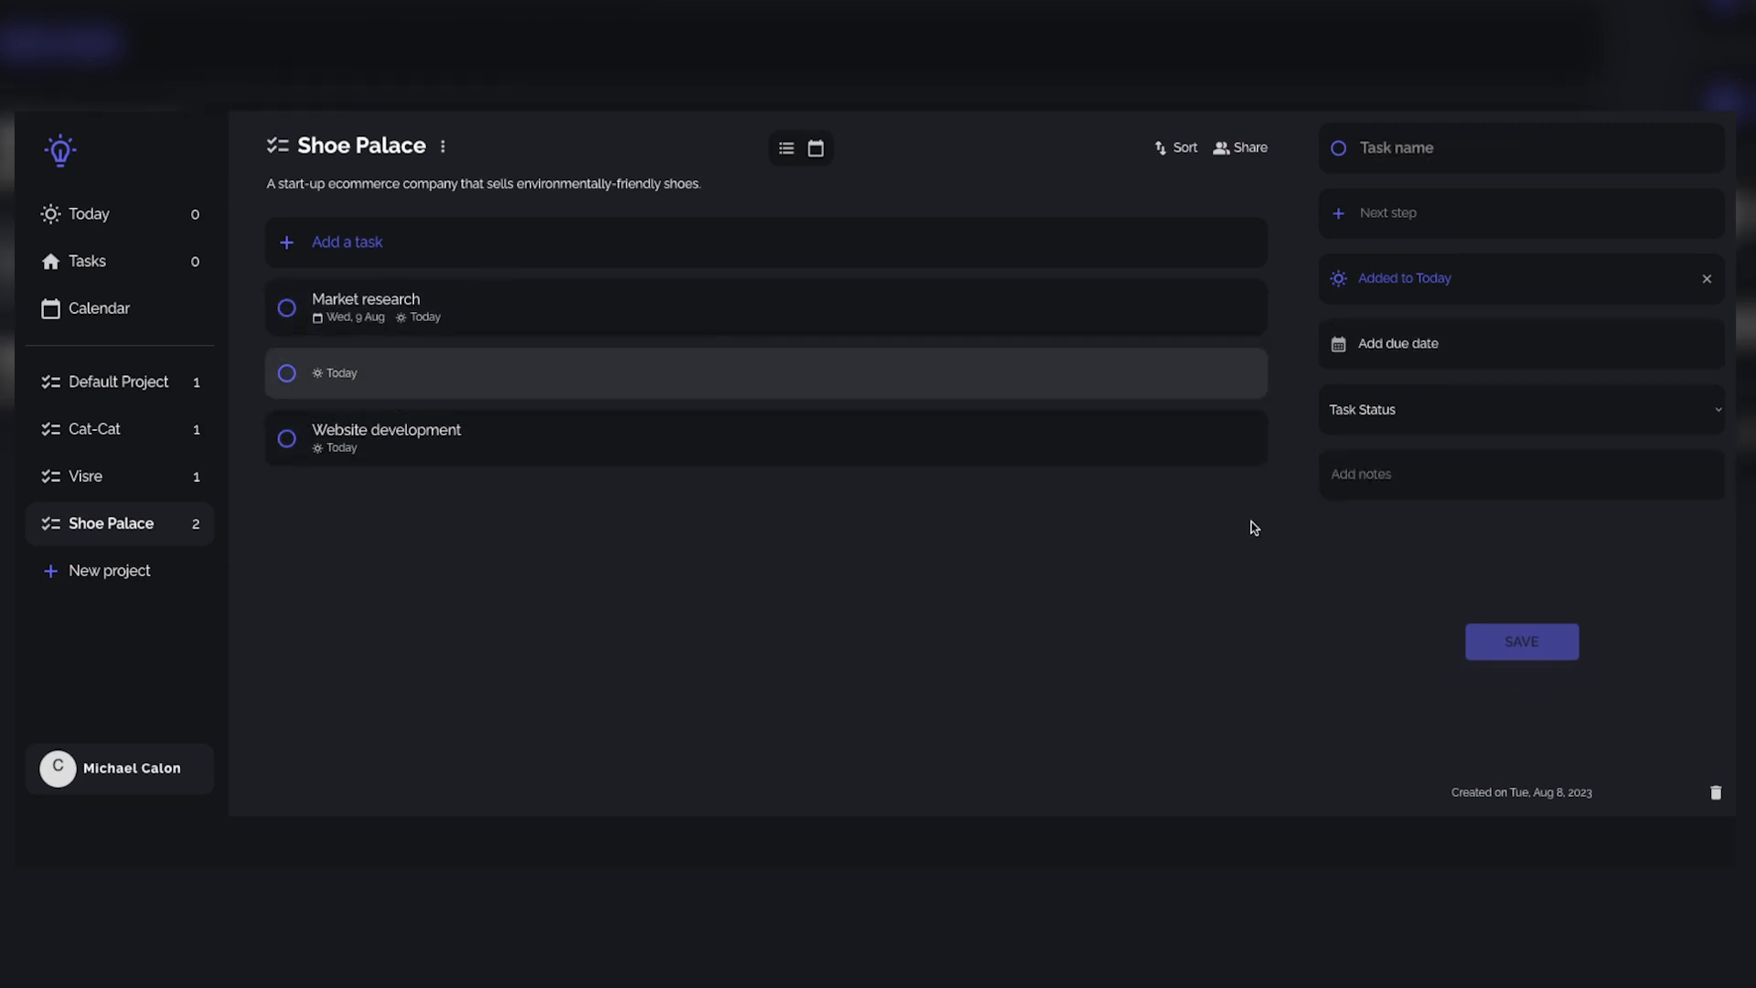
click(1716, 794)
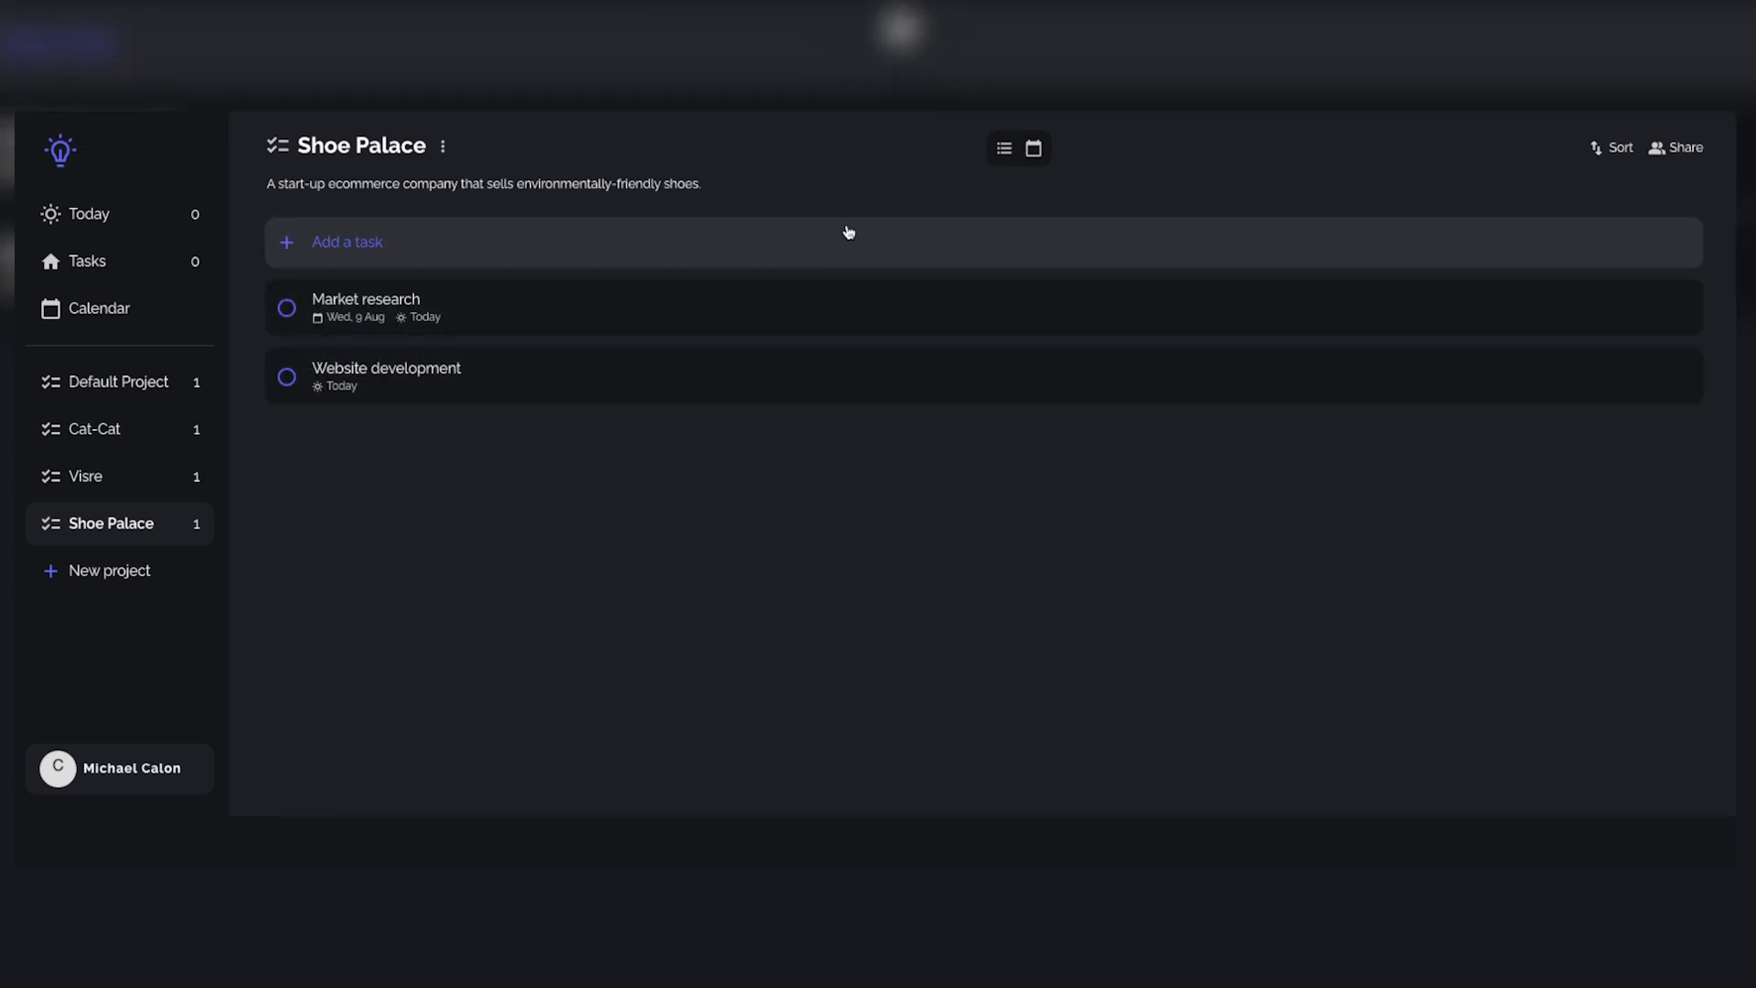
Step: Add a blank task to Shoe Palace and look through its AI generated tasks
scroll(510, 152, down, 1)
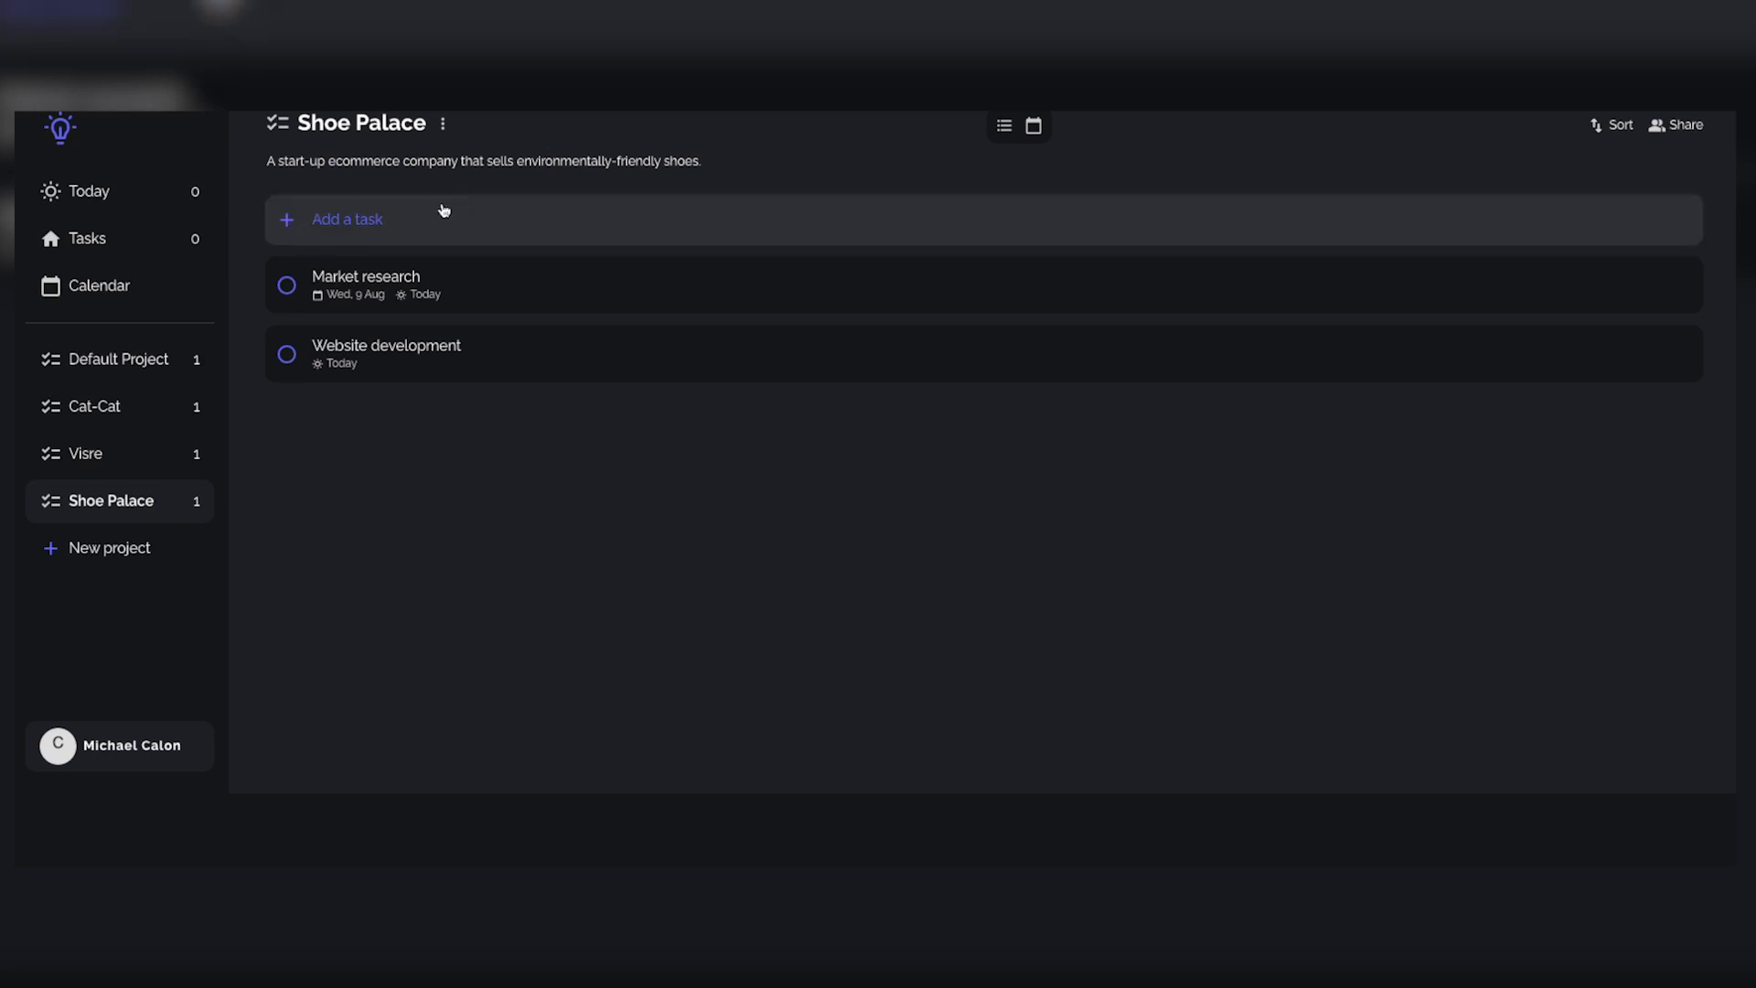
click(443, 211)
scroll(1505, 622, down, 3)
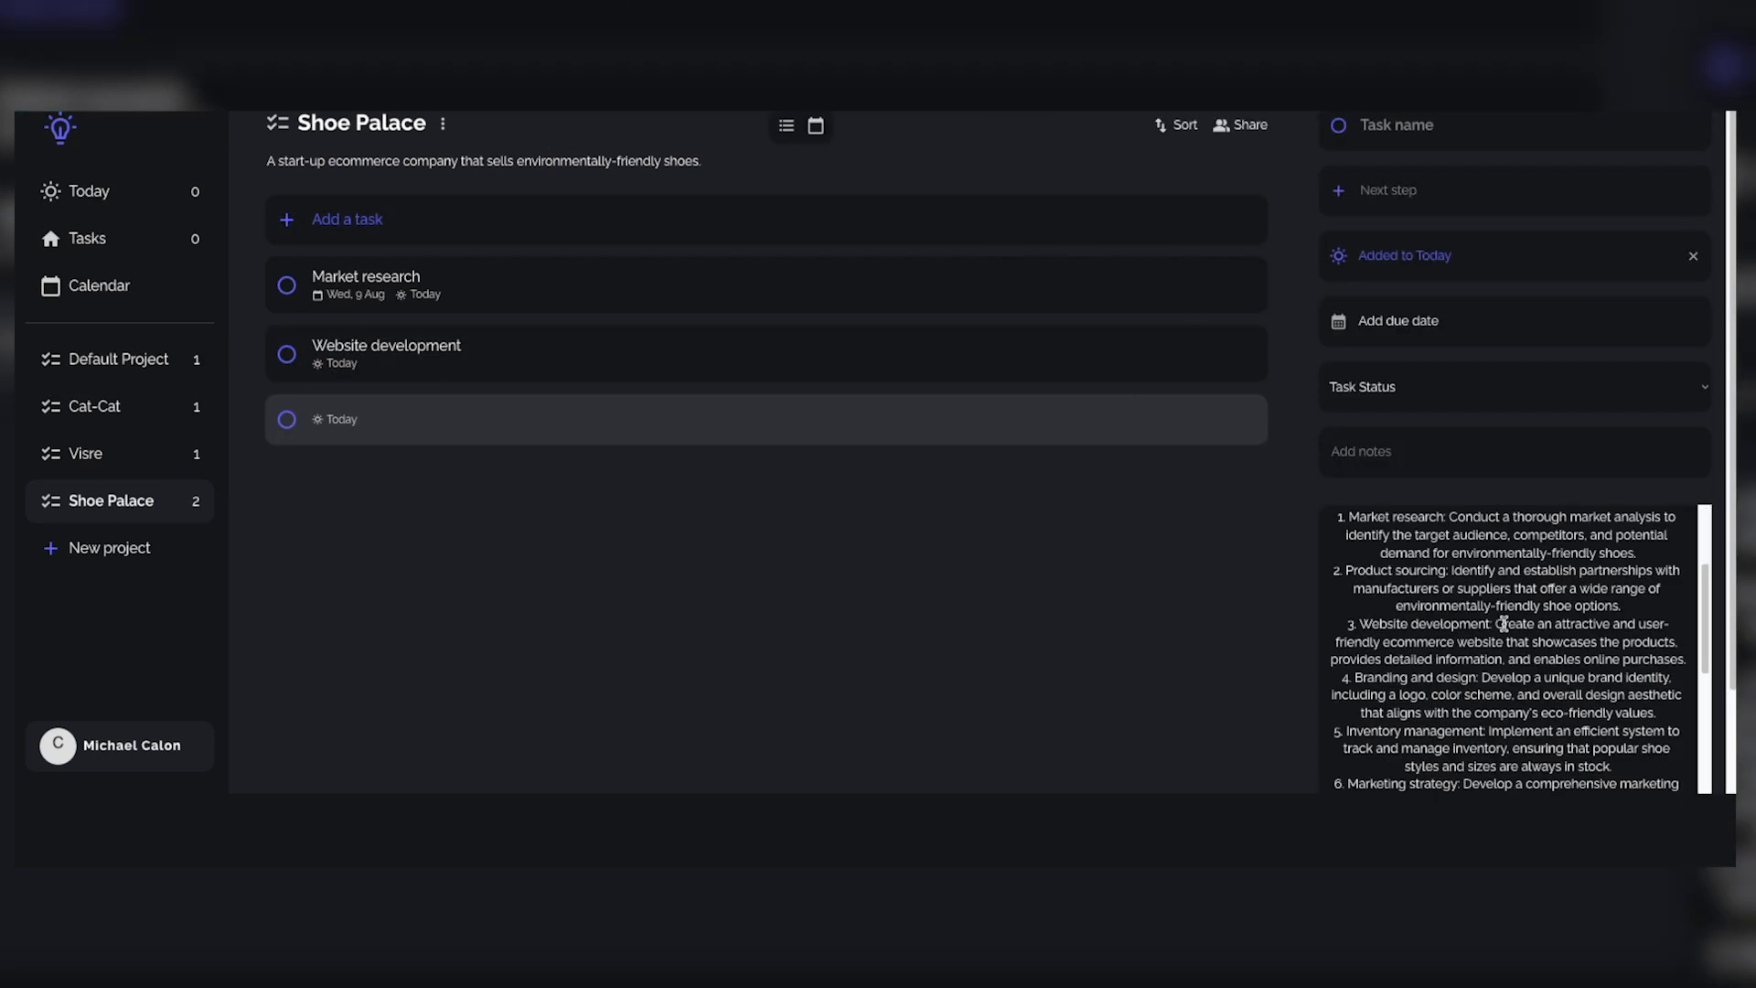
scroll(1505, 622, up, 3)
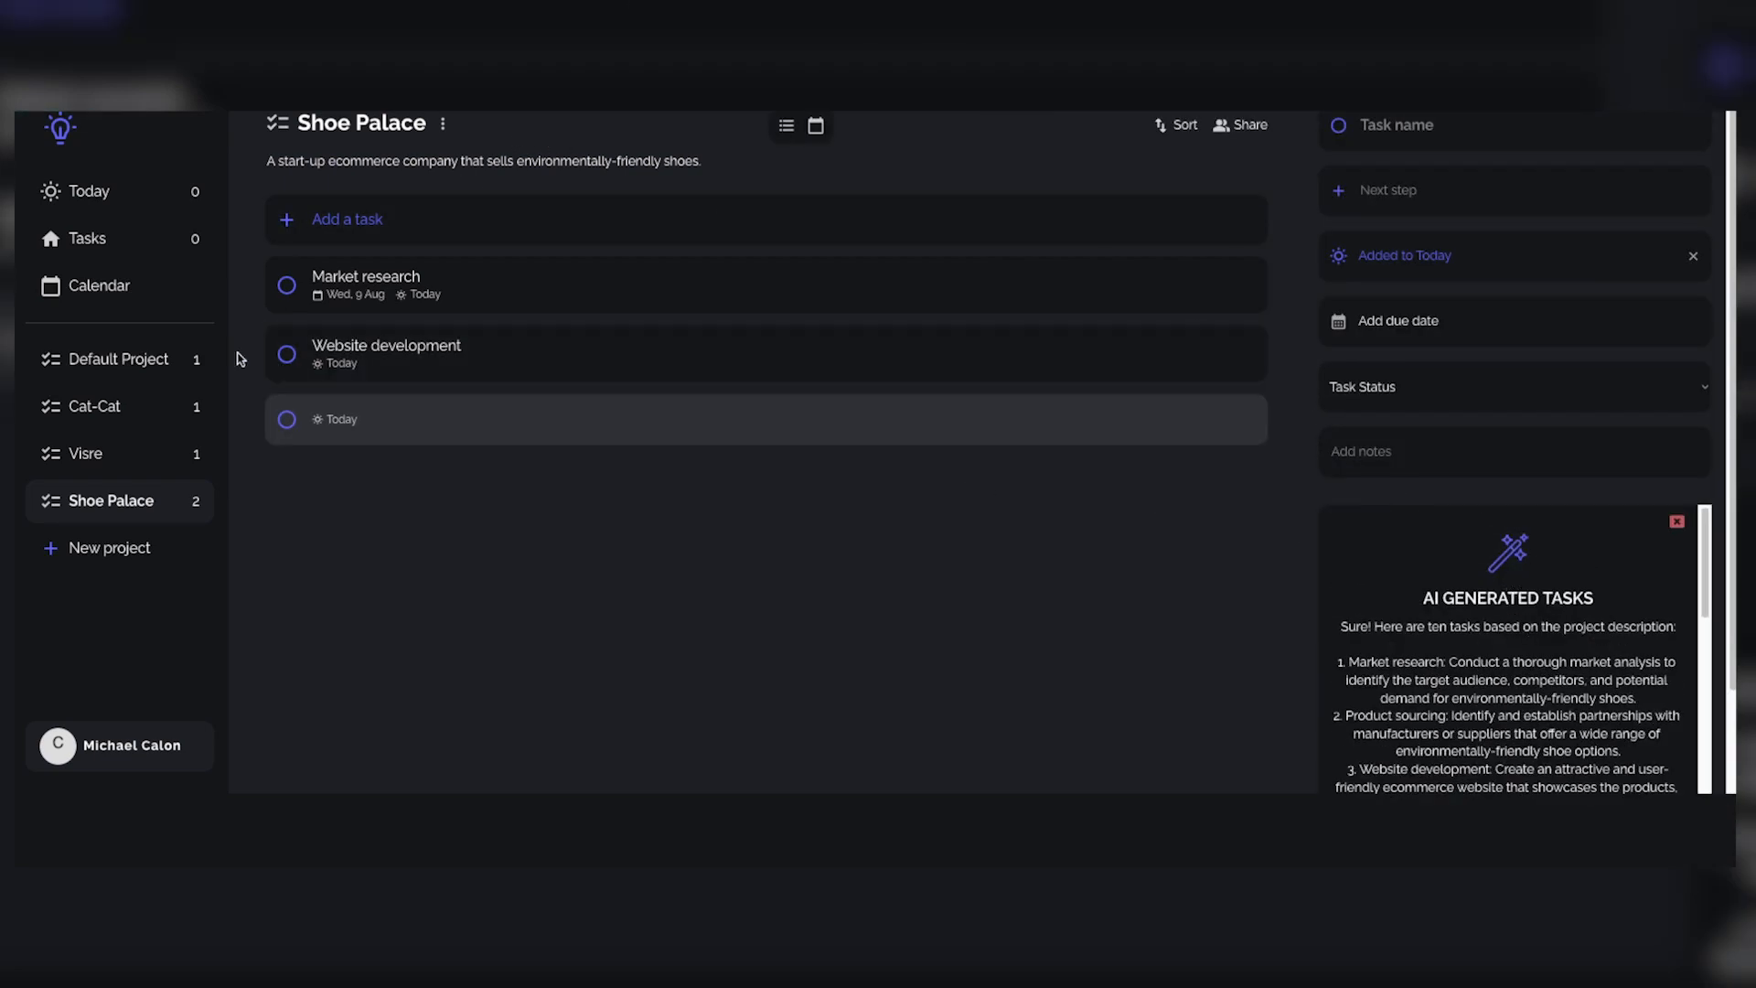
Step: Open First Task in the Cat-Cat project and review its AI generated tasks
click(90, 416)
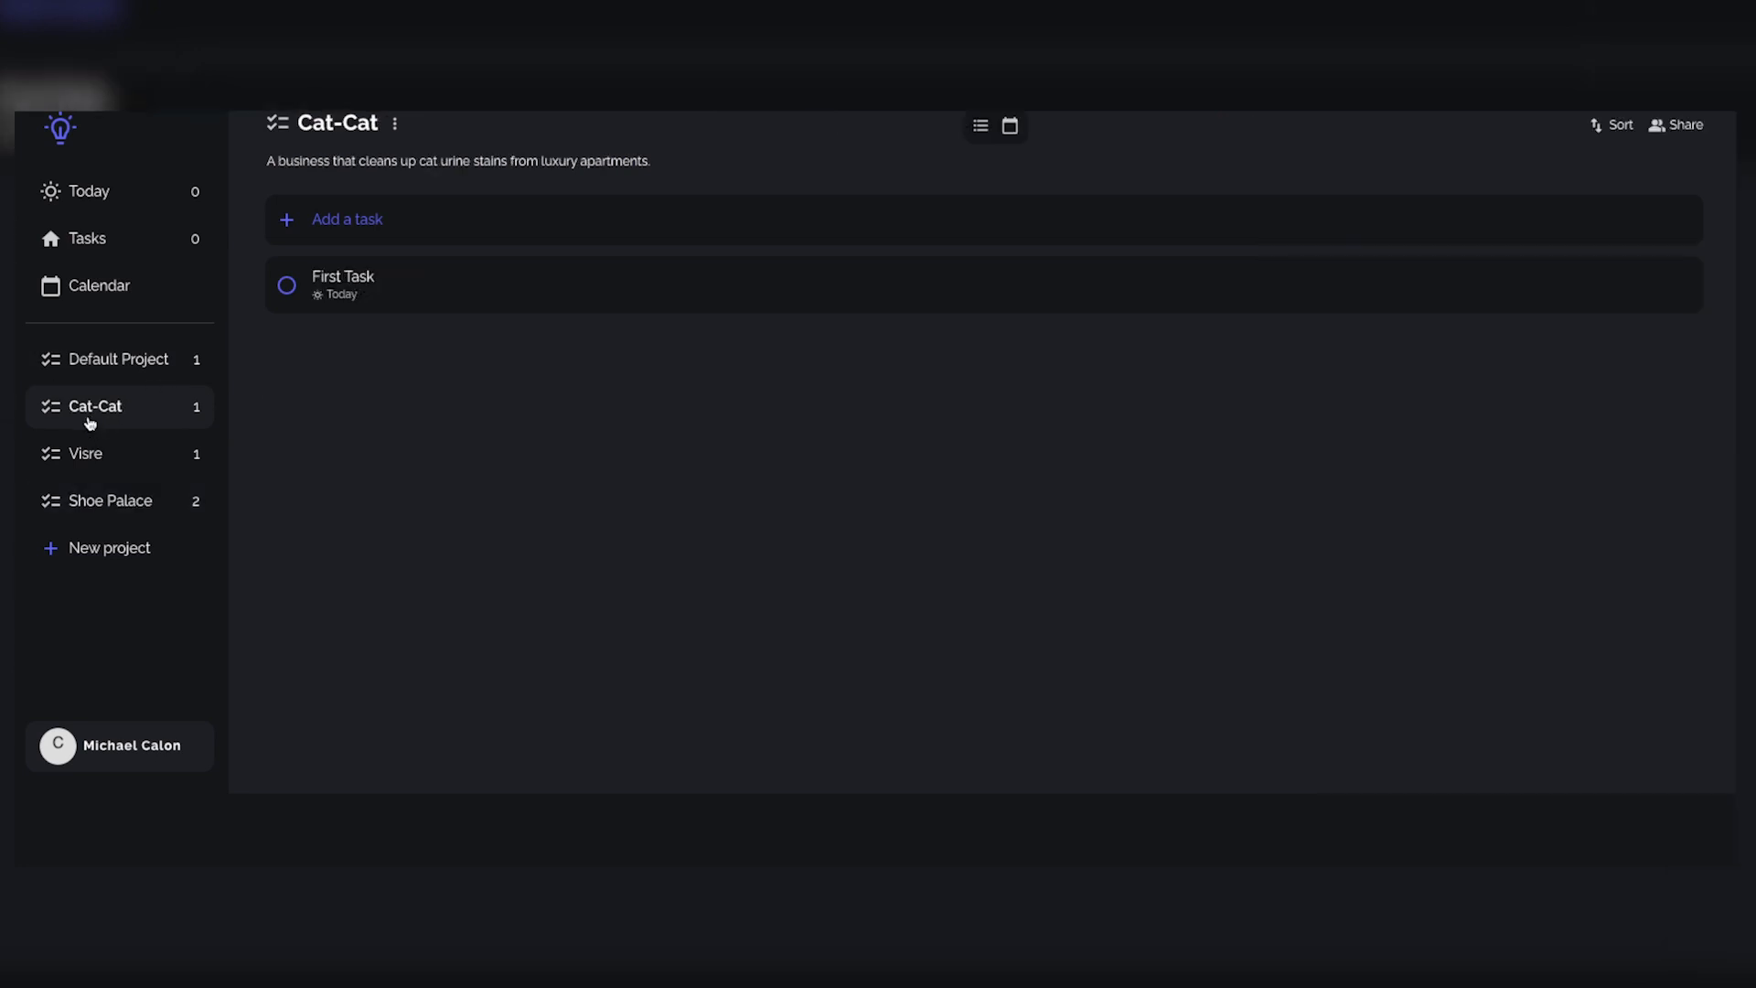
click(580, 293)
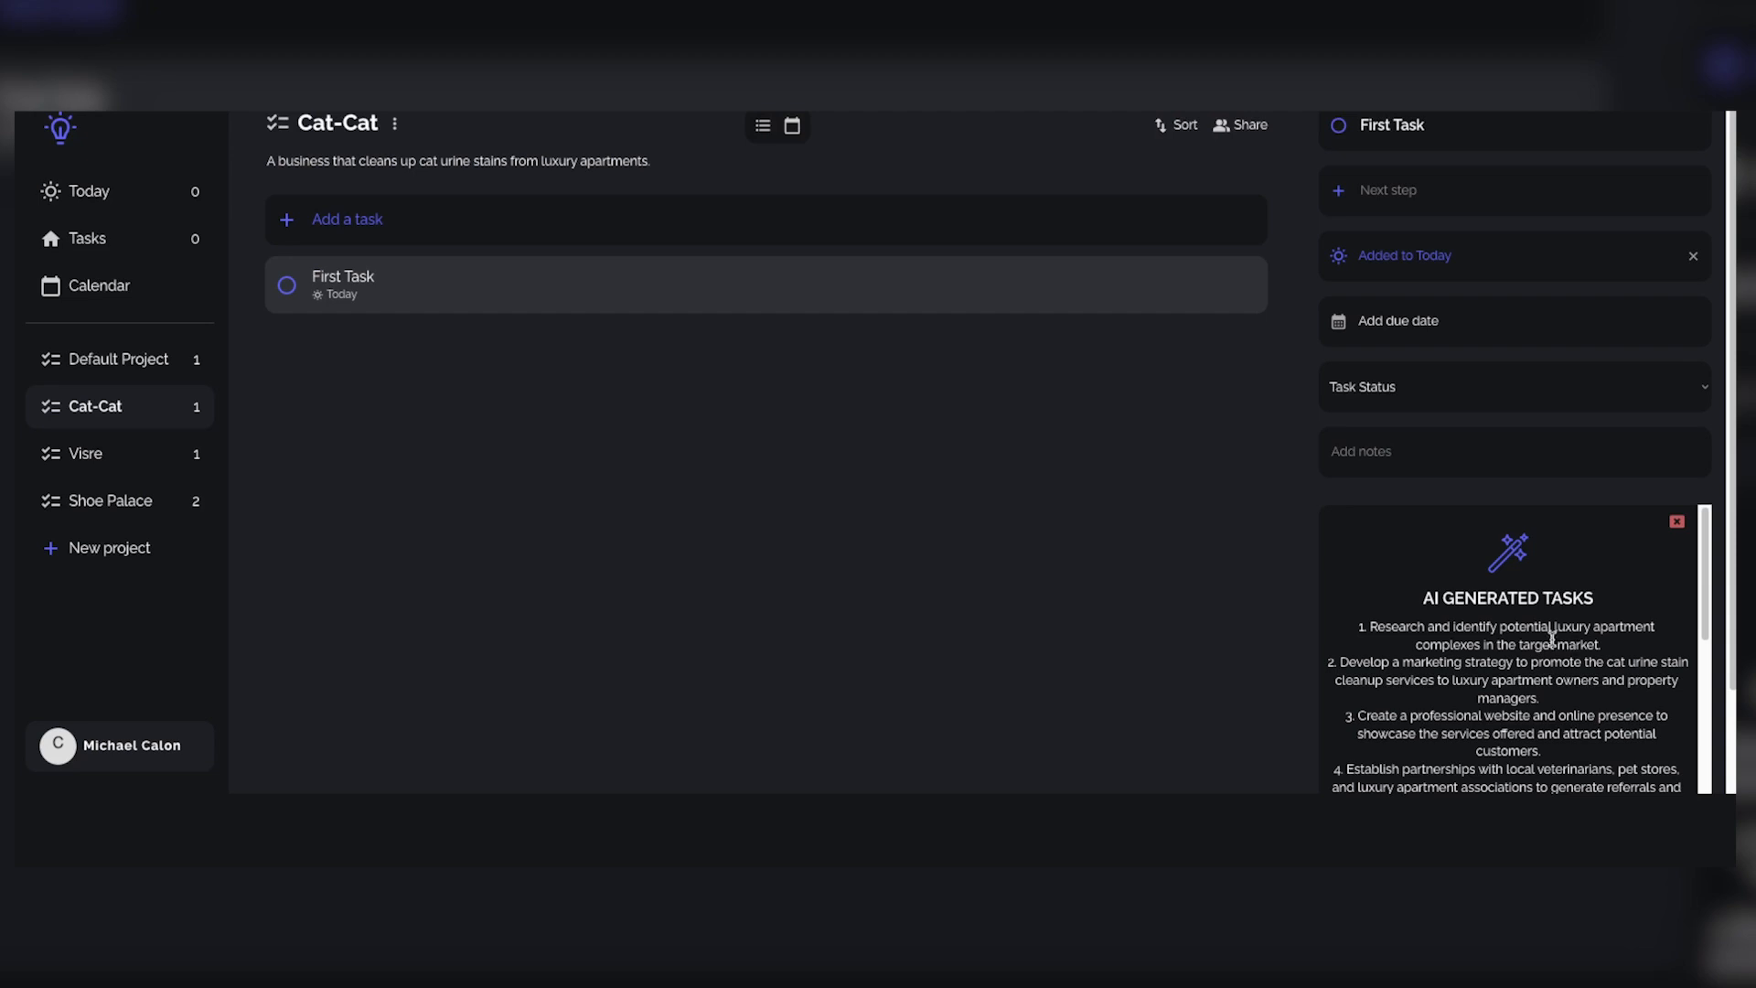
scroll(1551, 670, down, 1)
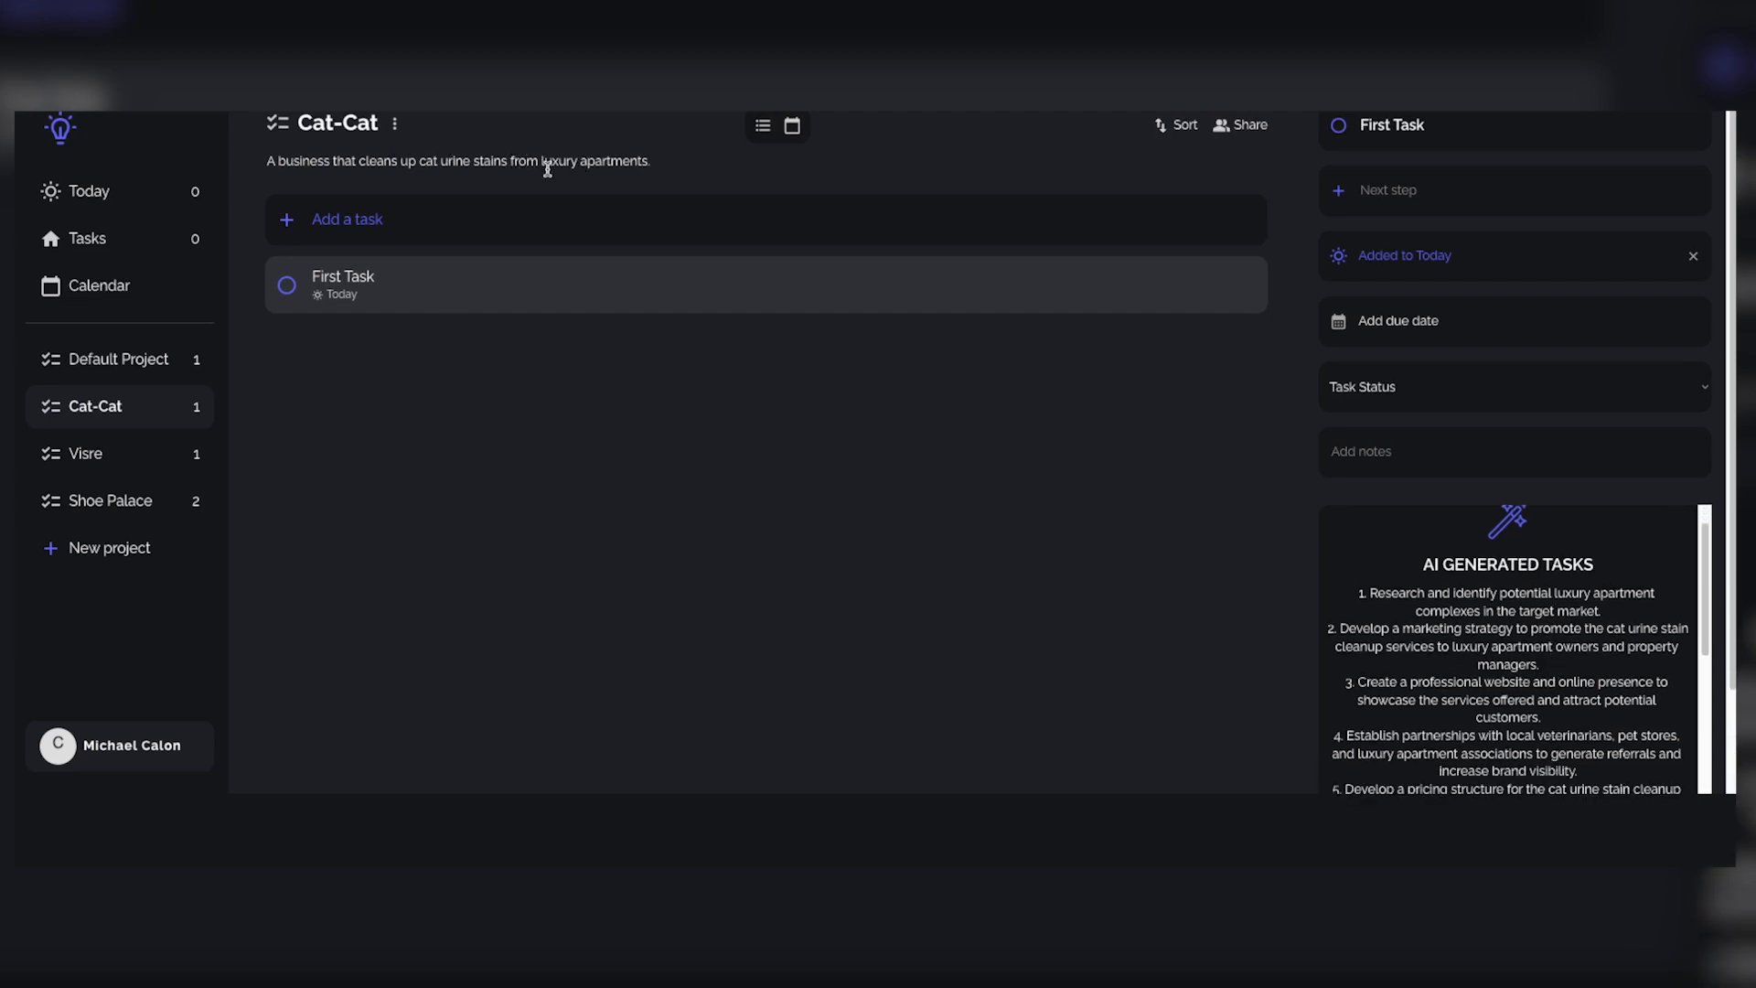
Step: Create a project named Car Rentals with the description "Renting out my extra cars.", without generating suggested tasks
click(83, 536)
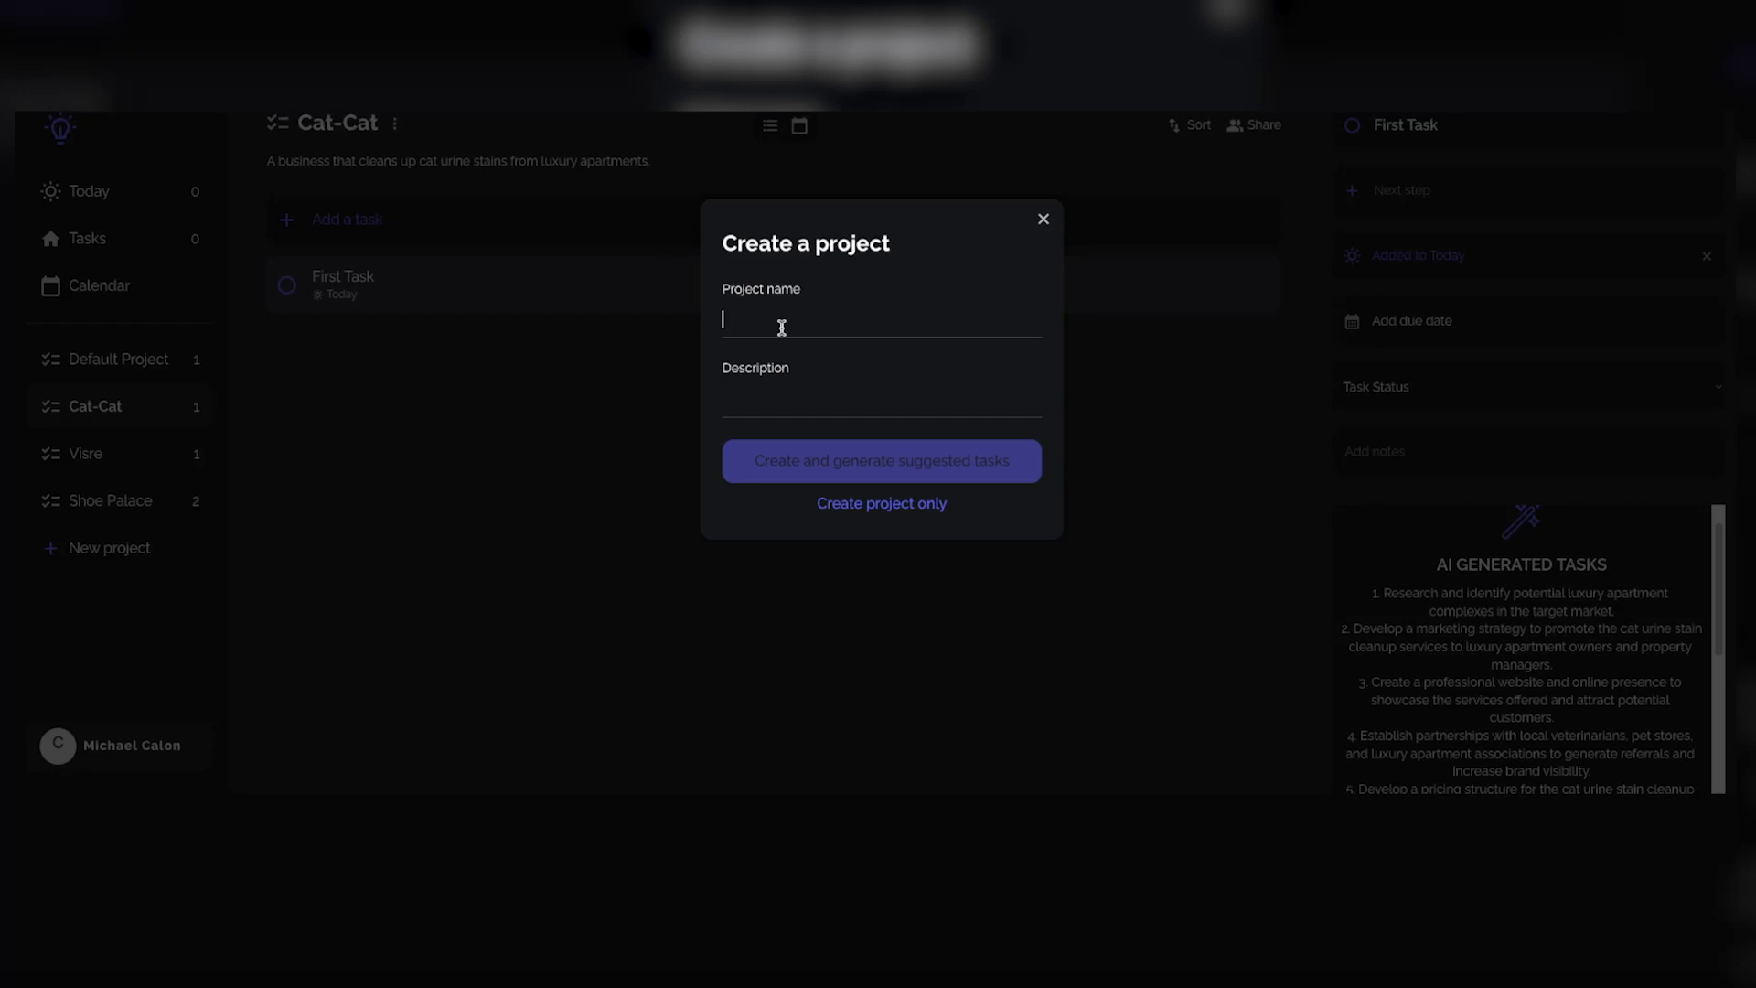
text(Car Rentals)
click(966, 403)
text(Renting out my extra cars.)
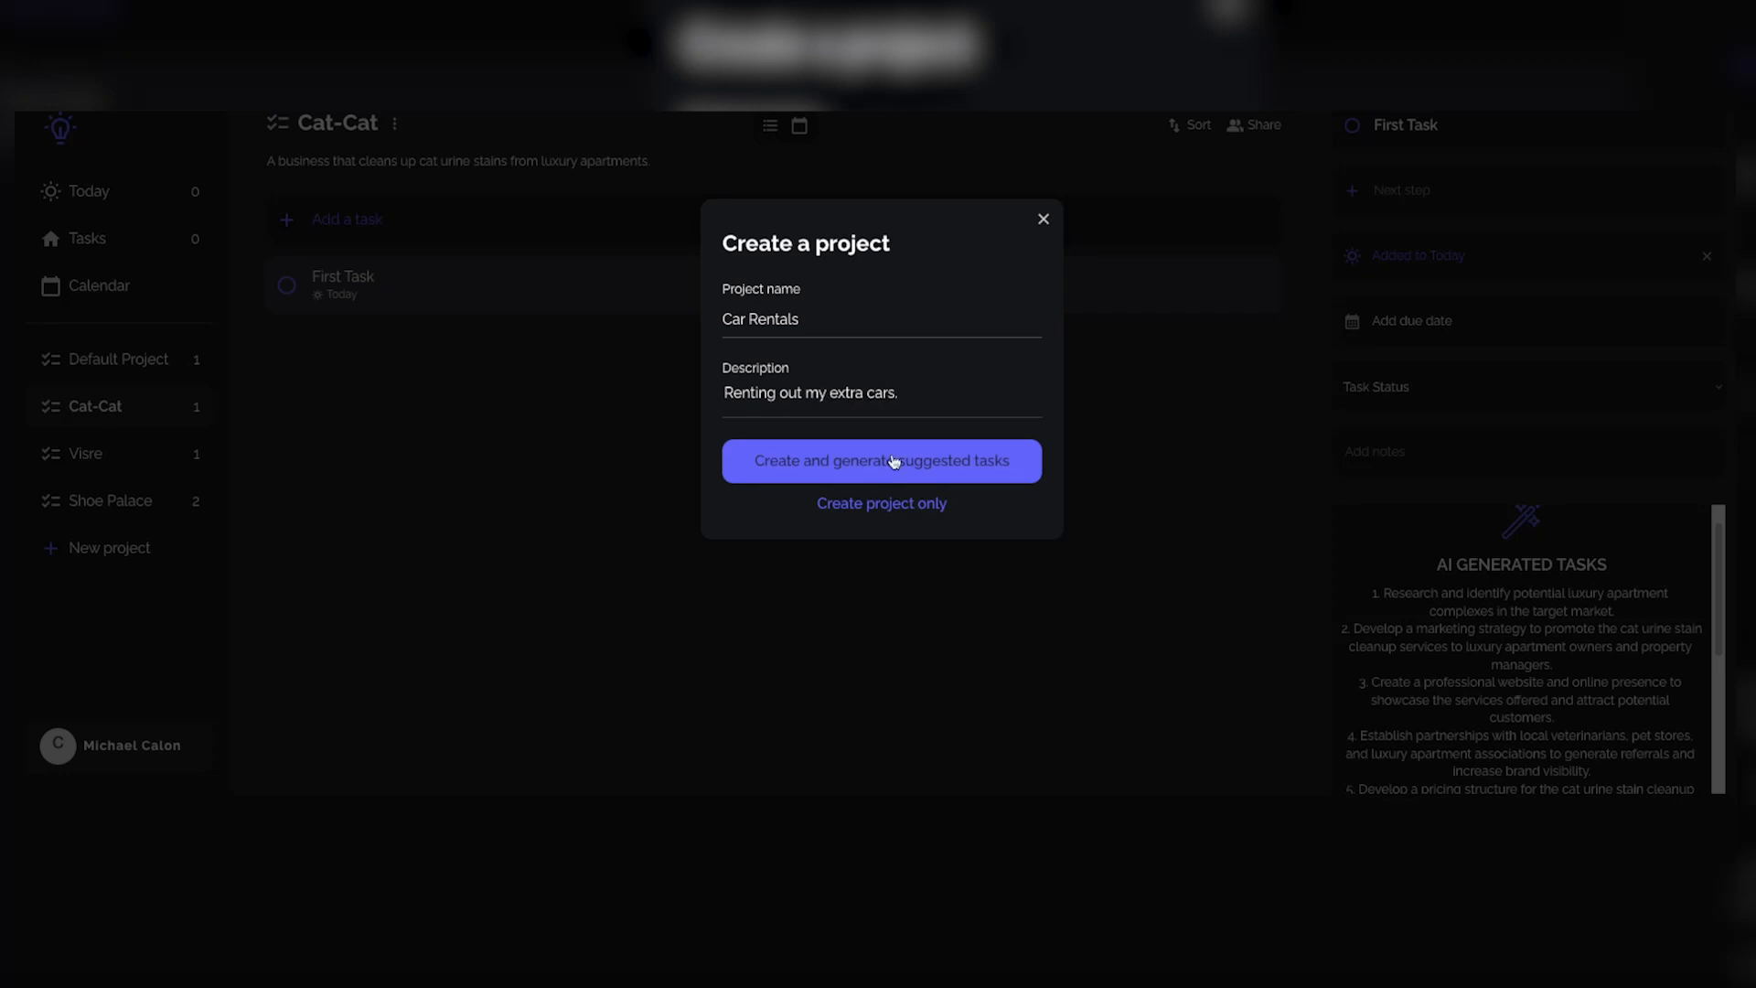
click(908, 505)
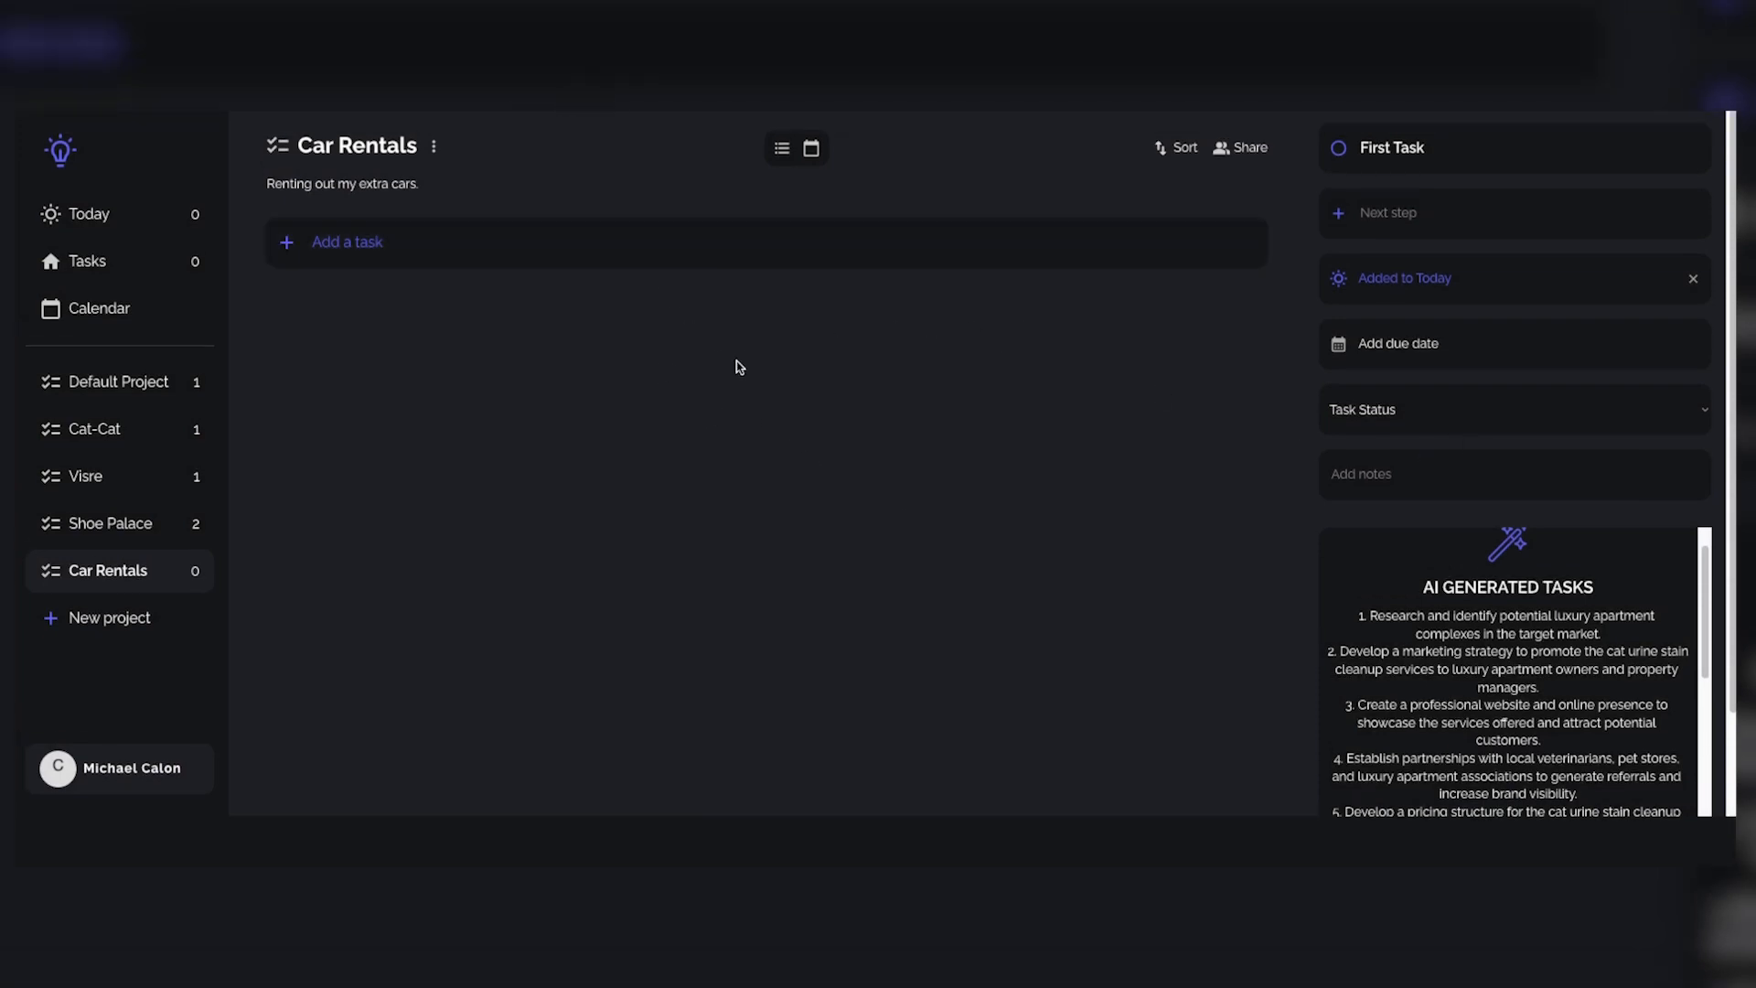
Step: Add a task to Car Rentals and name it List cars on Turo
click(612, 242)
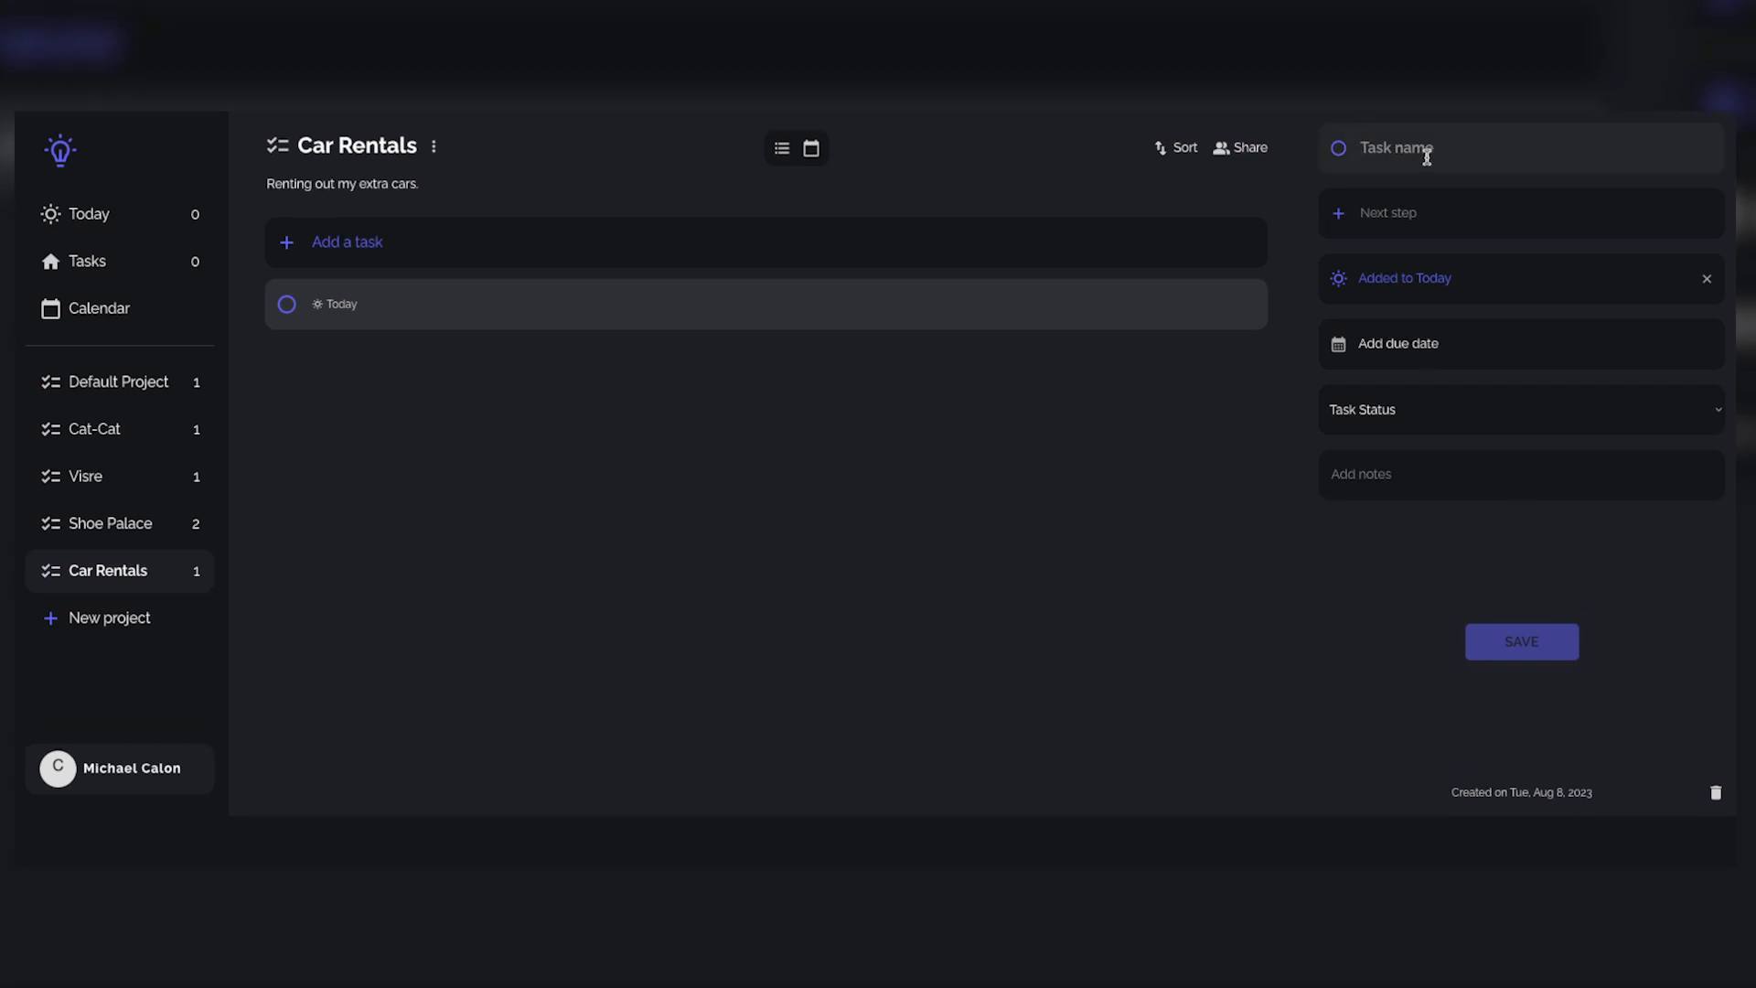
text(List cars on Turo)
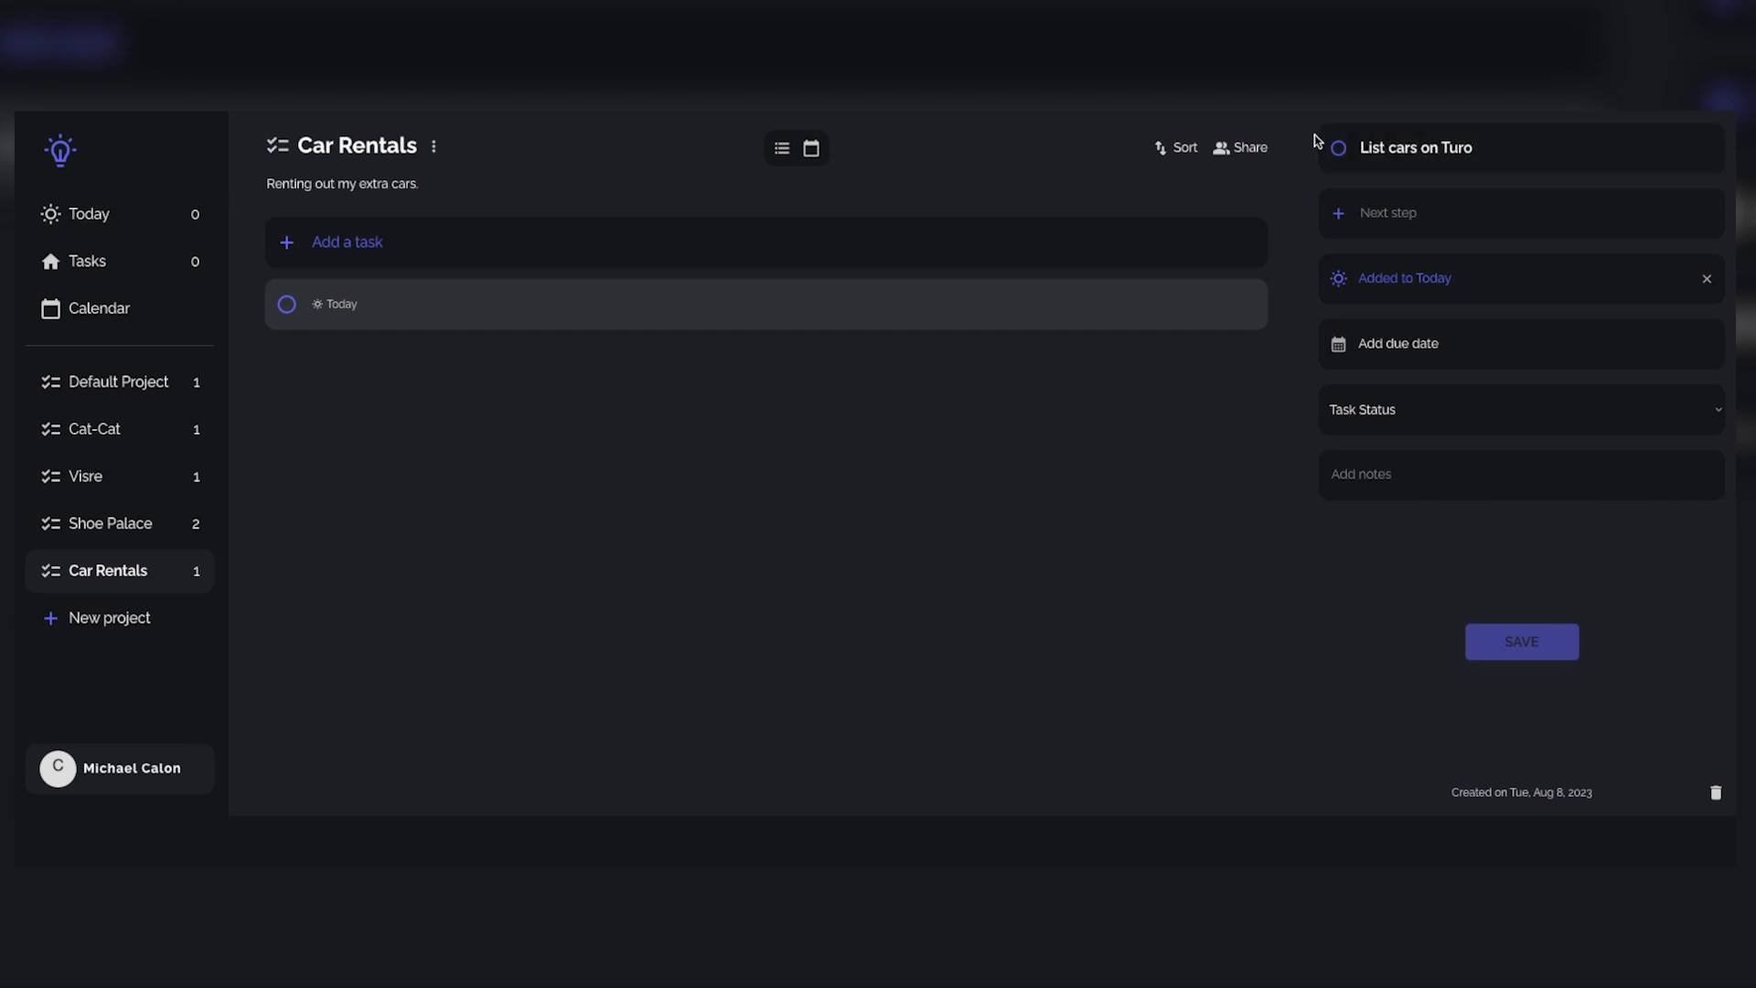
Step: Set the List cars on Turo task's status to Active and its due date to next week
click(1392, 410)
click(1397, 368)
click(1399, 363)
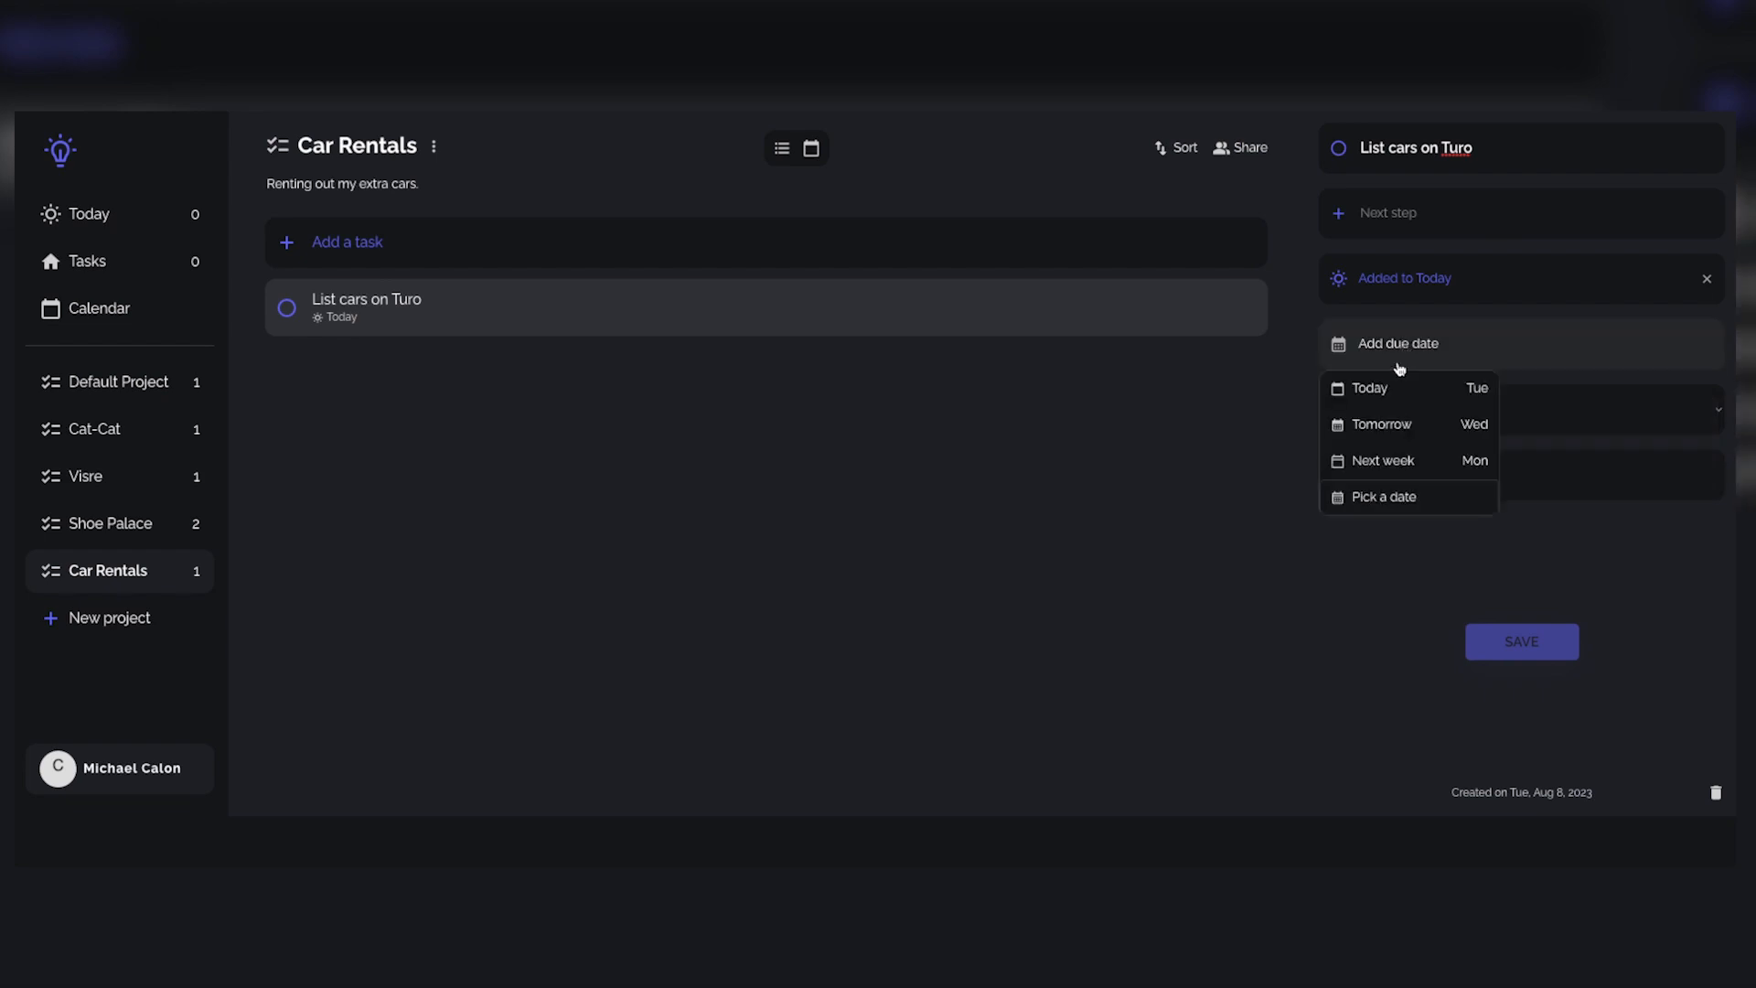
click(1398, 457)
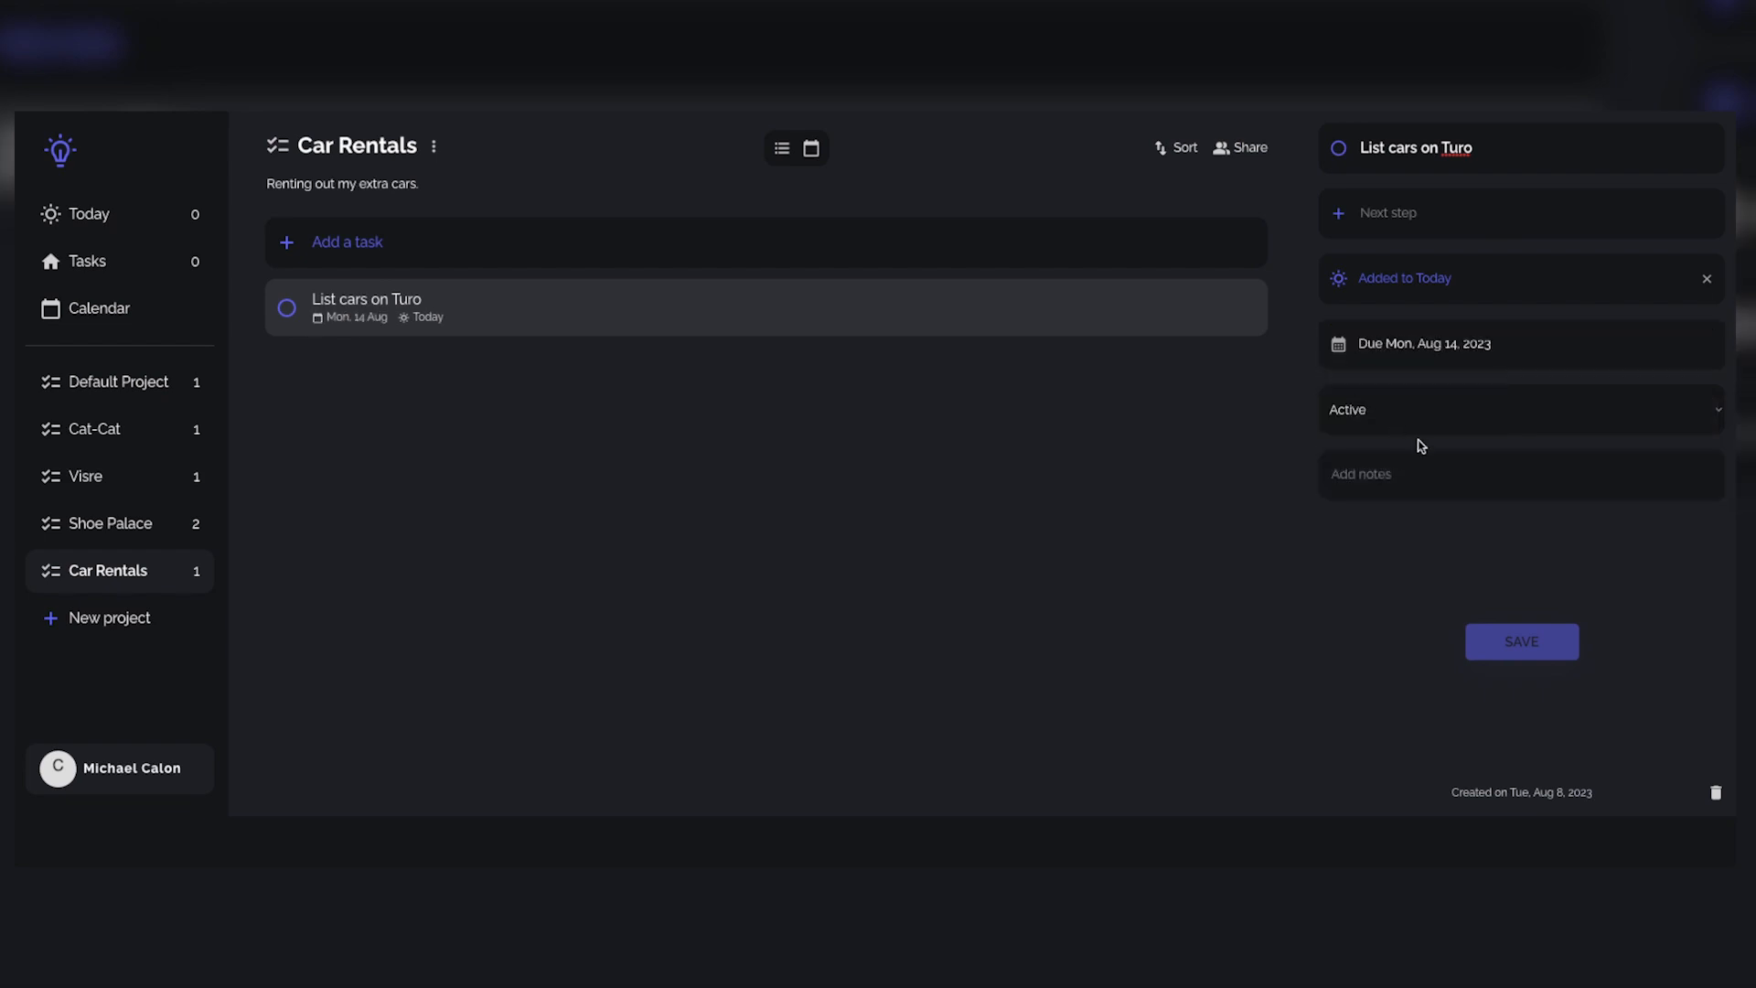
Step: Compare the details of Shoe Palace's Website development task with Car Rentals' List cars on Turo task
click(108, 523)
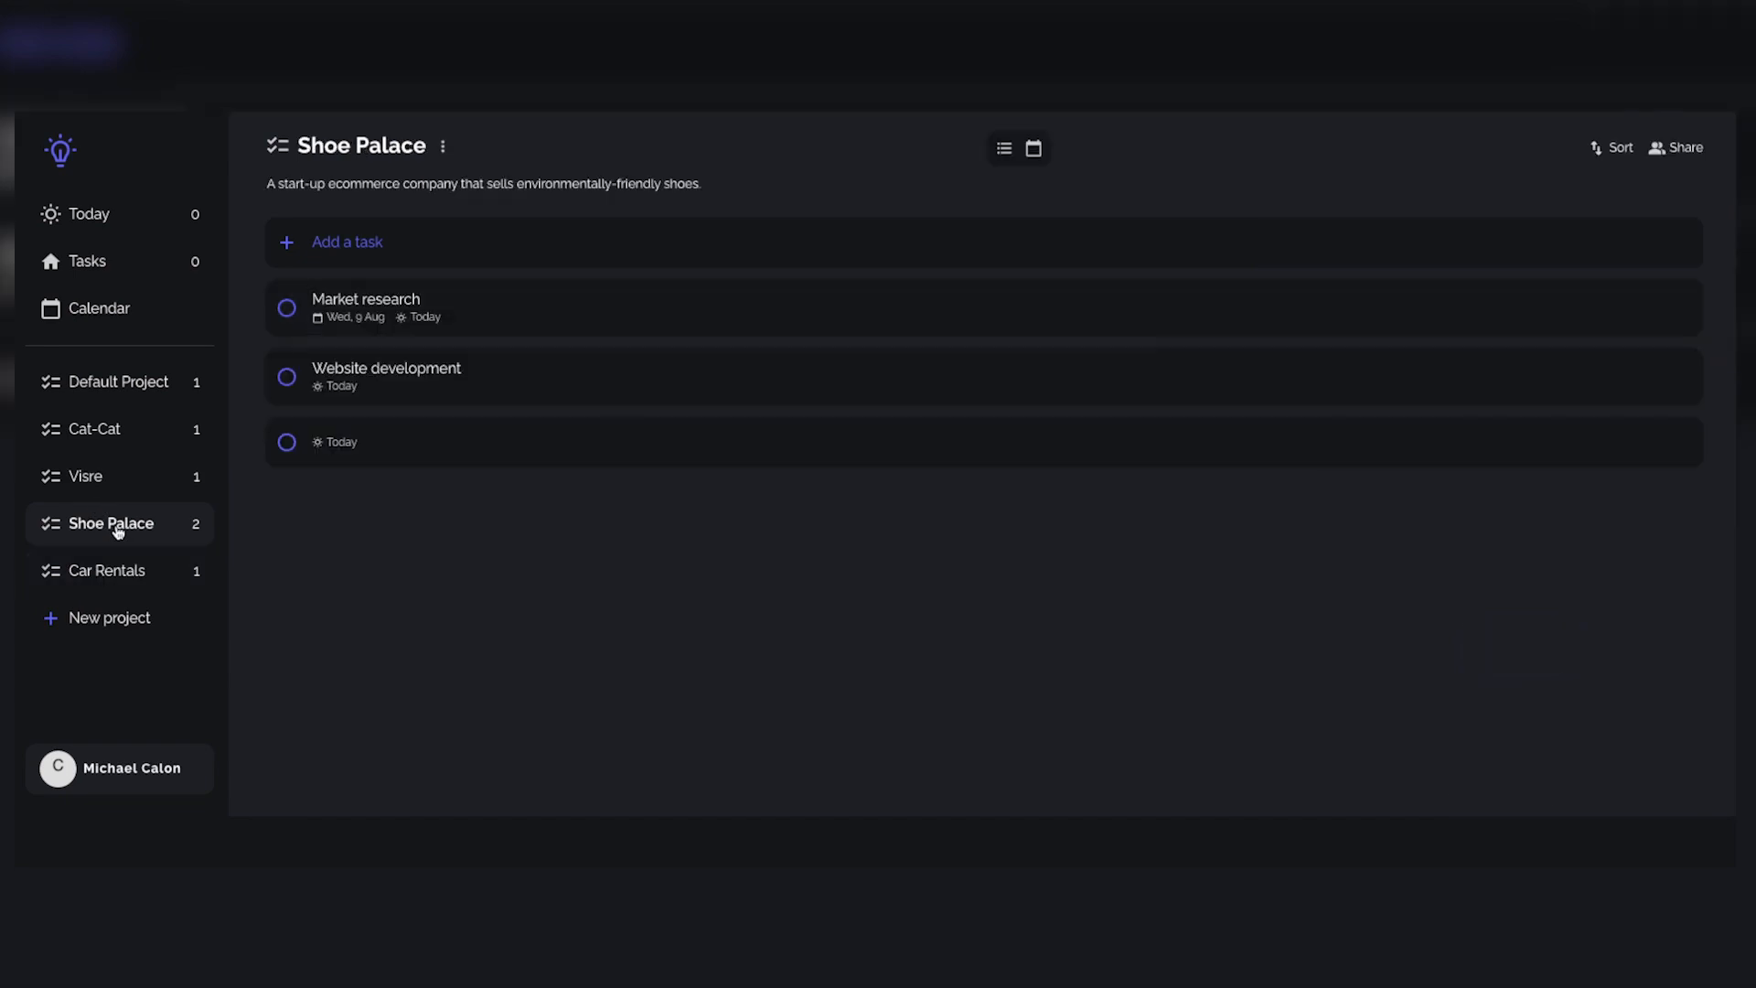
click(385, 376)
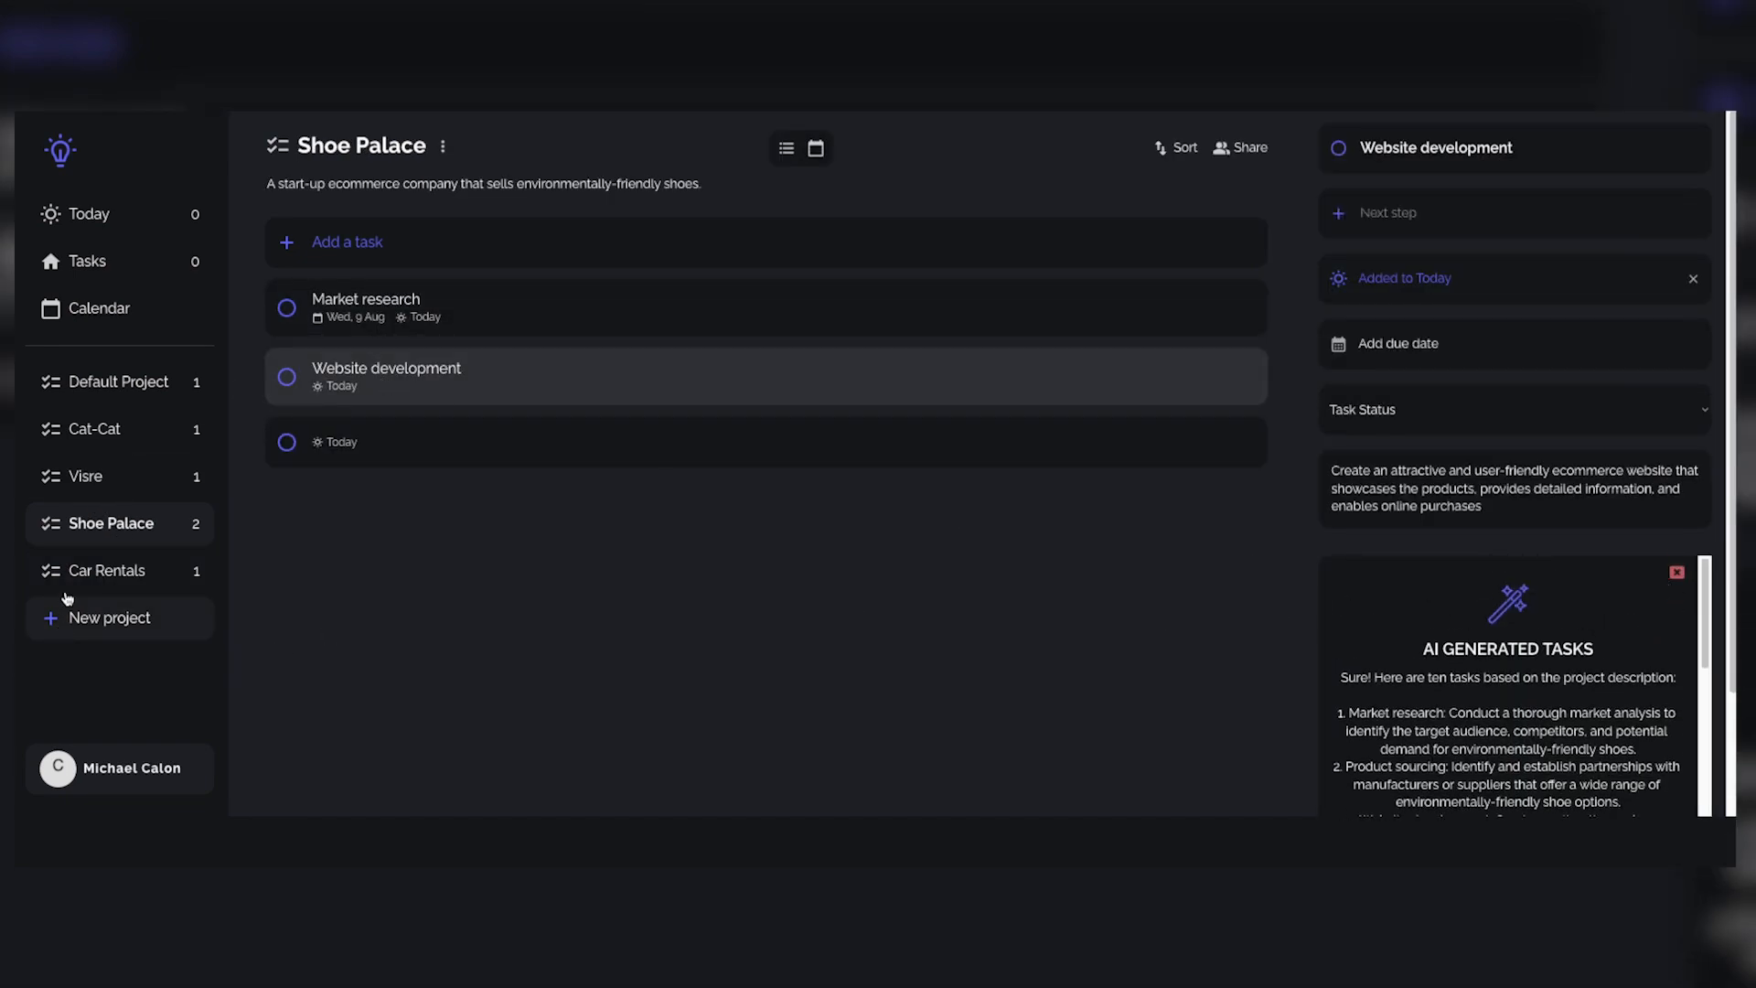
click(87, 570)
click(440, 313)
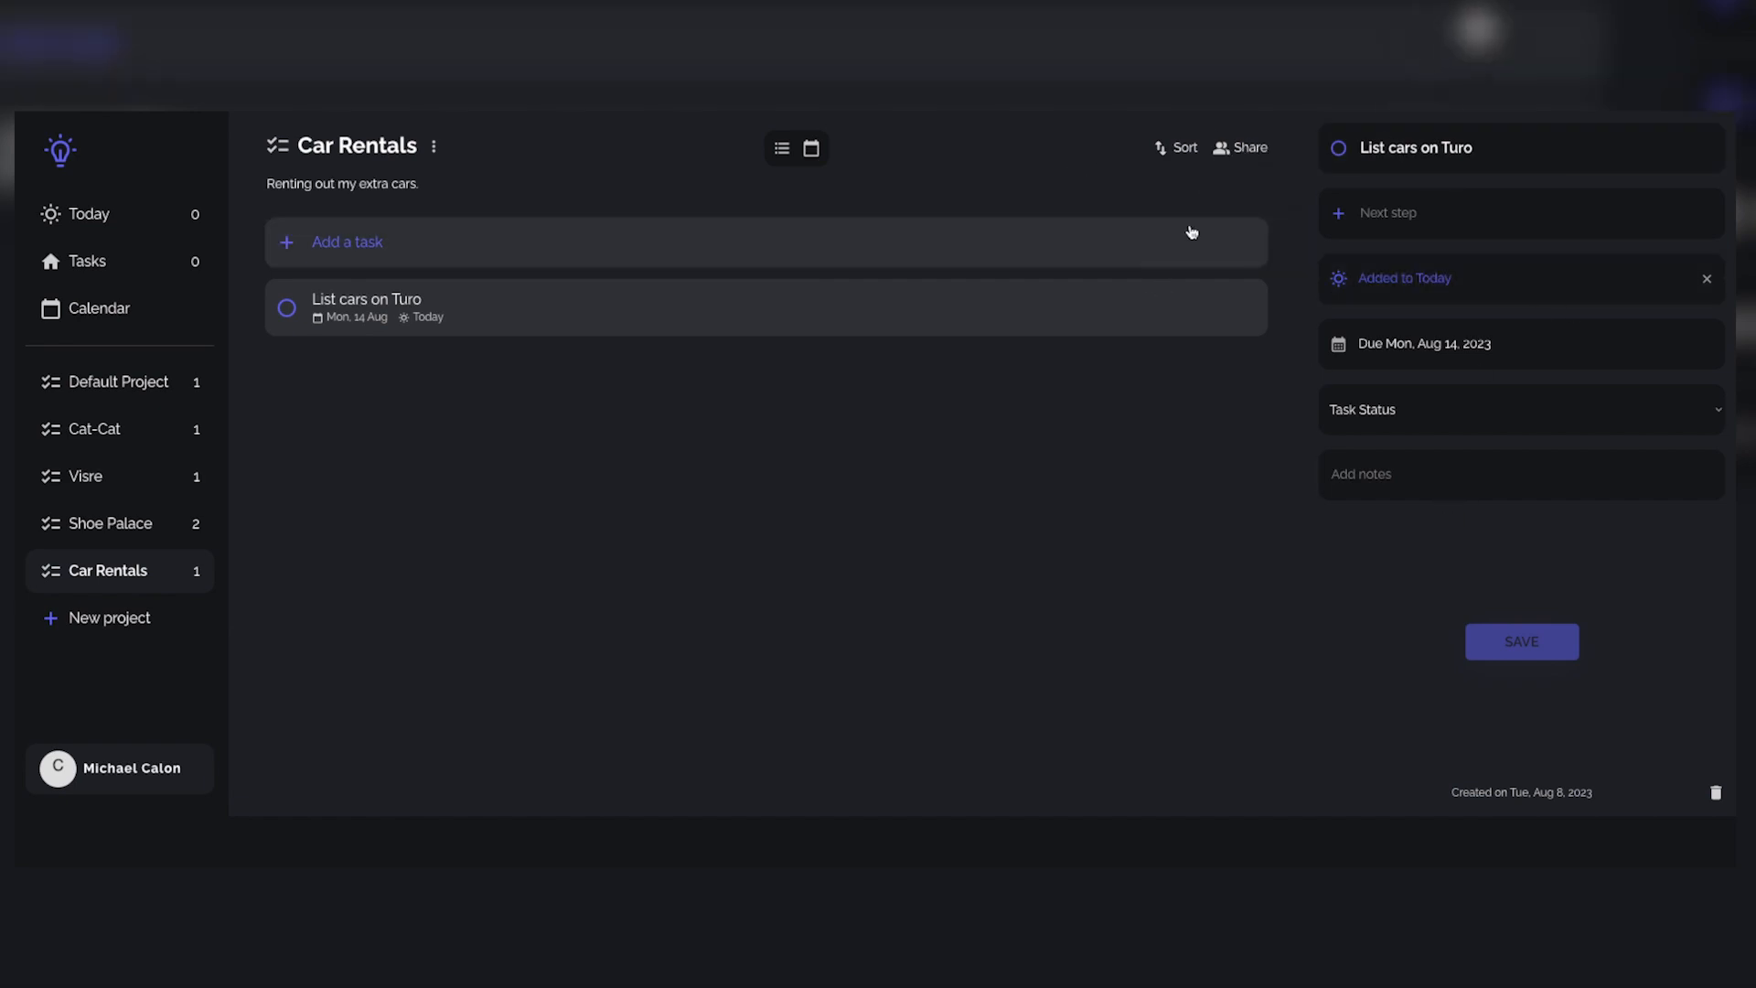
Step: Check the Car Rentals sharing options, and view the calendar by week and by month
click(1235, 150)
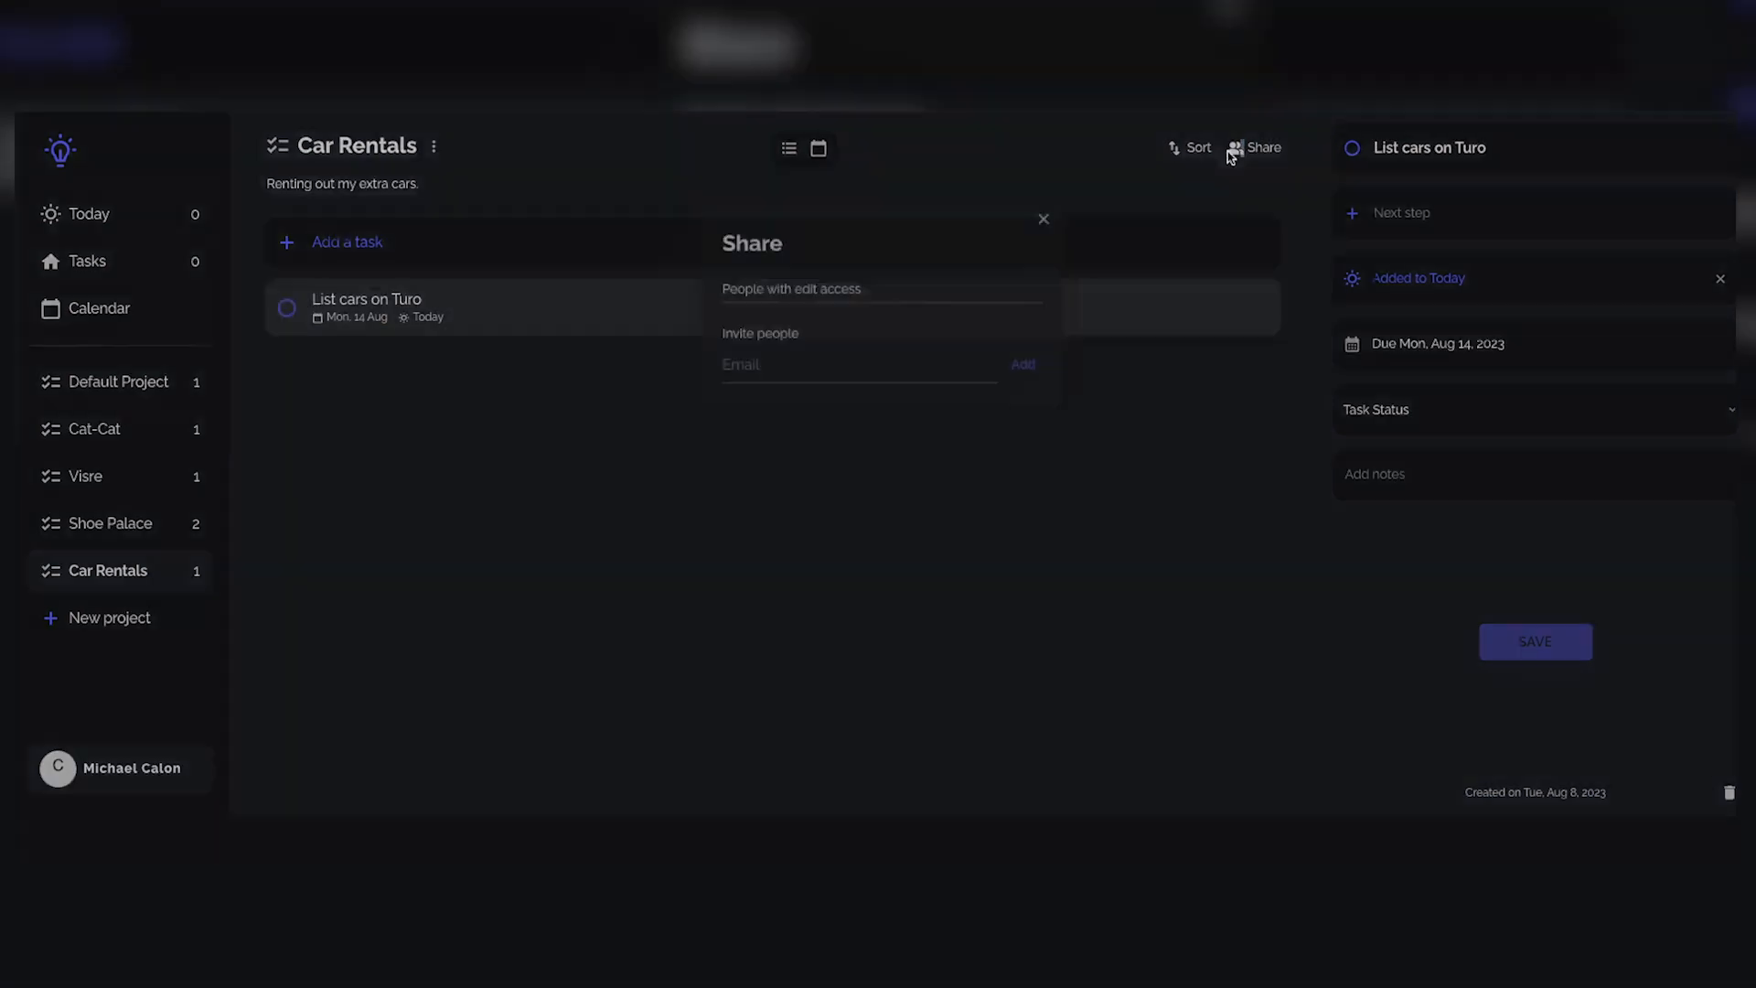
click(1043, 219)
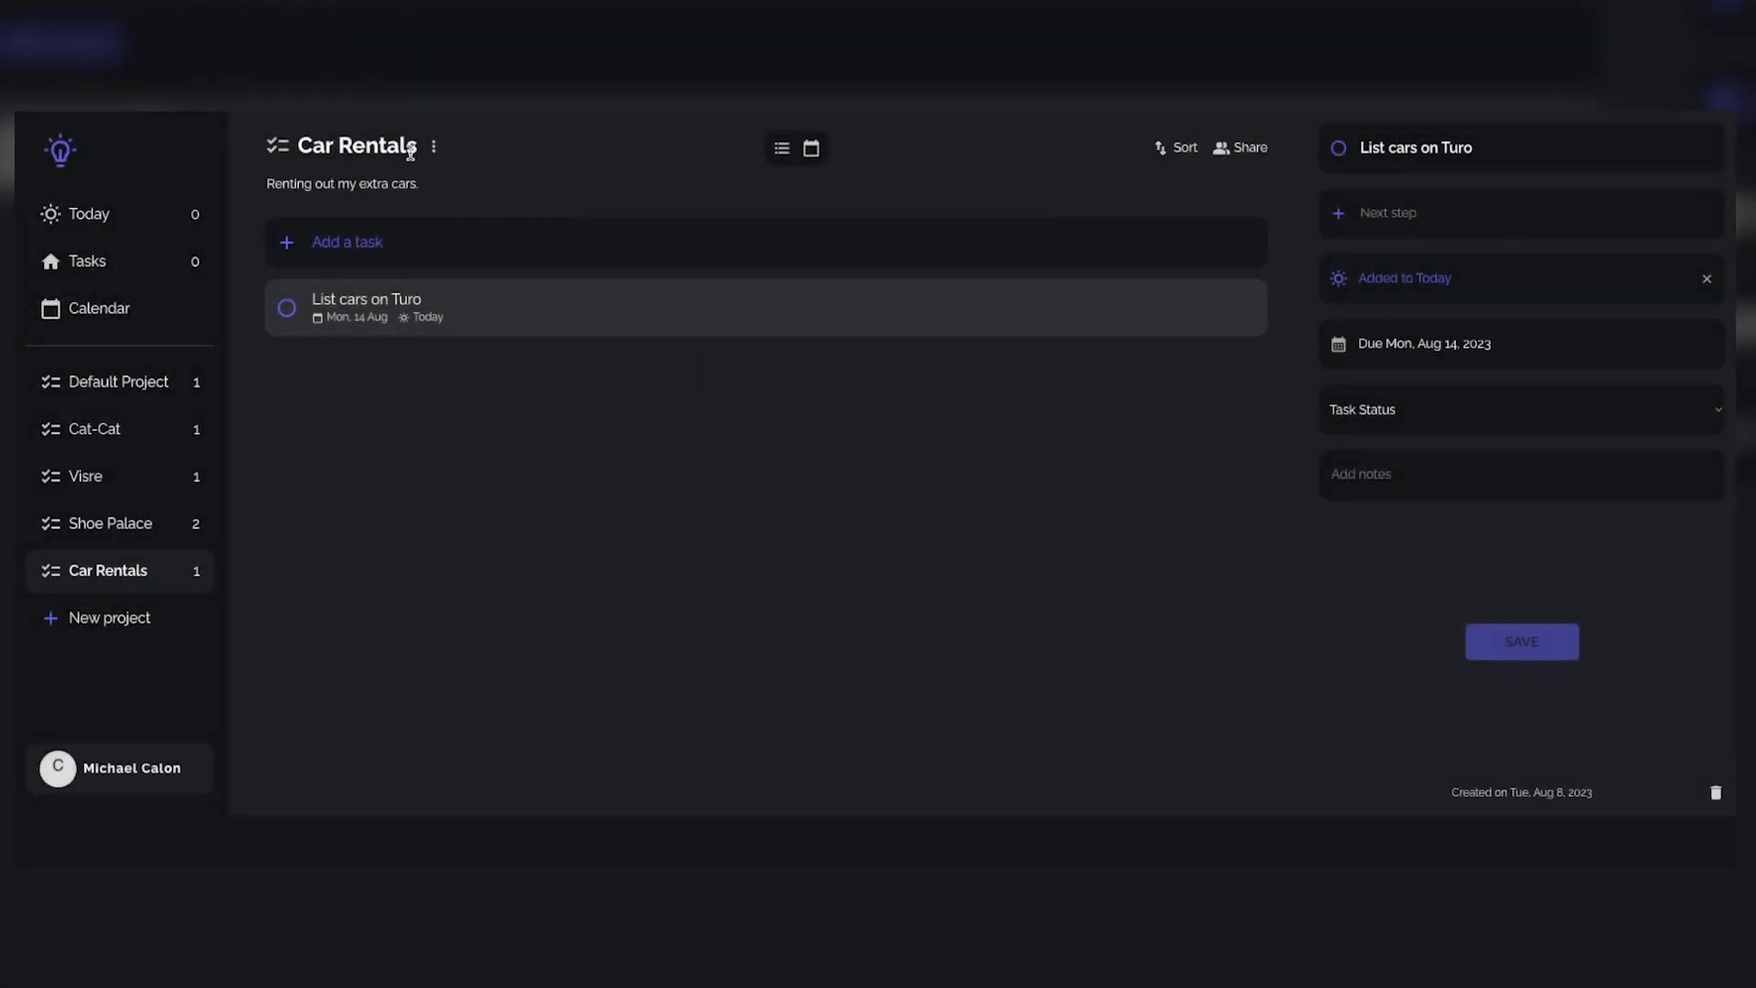
click(135, 310)
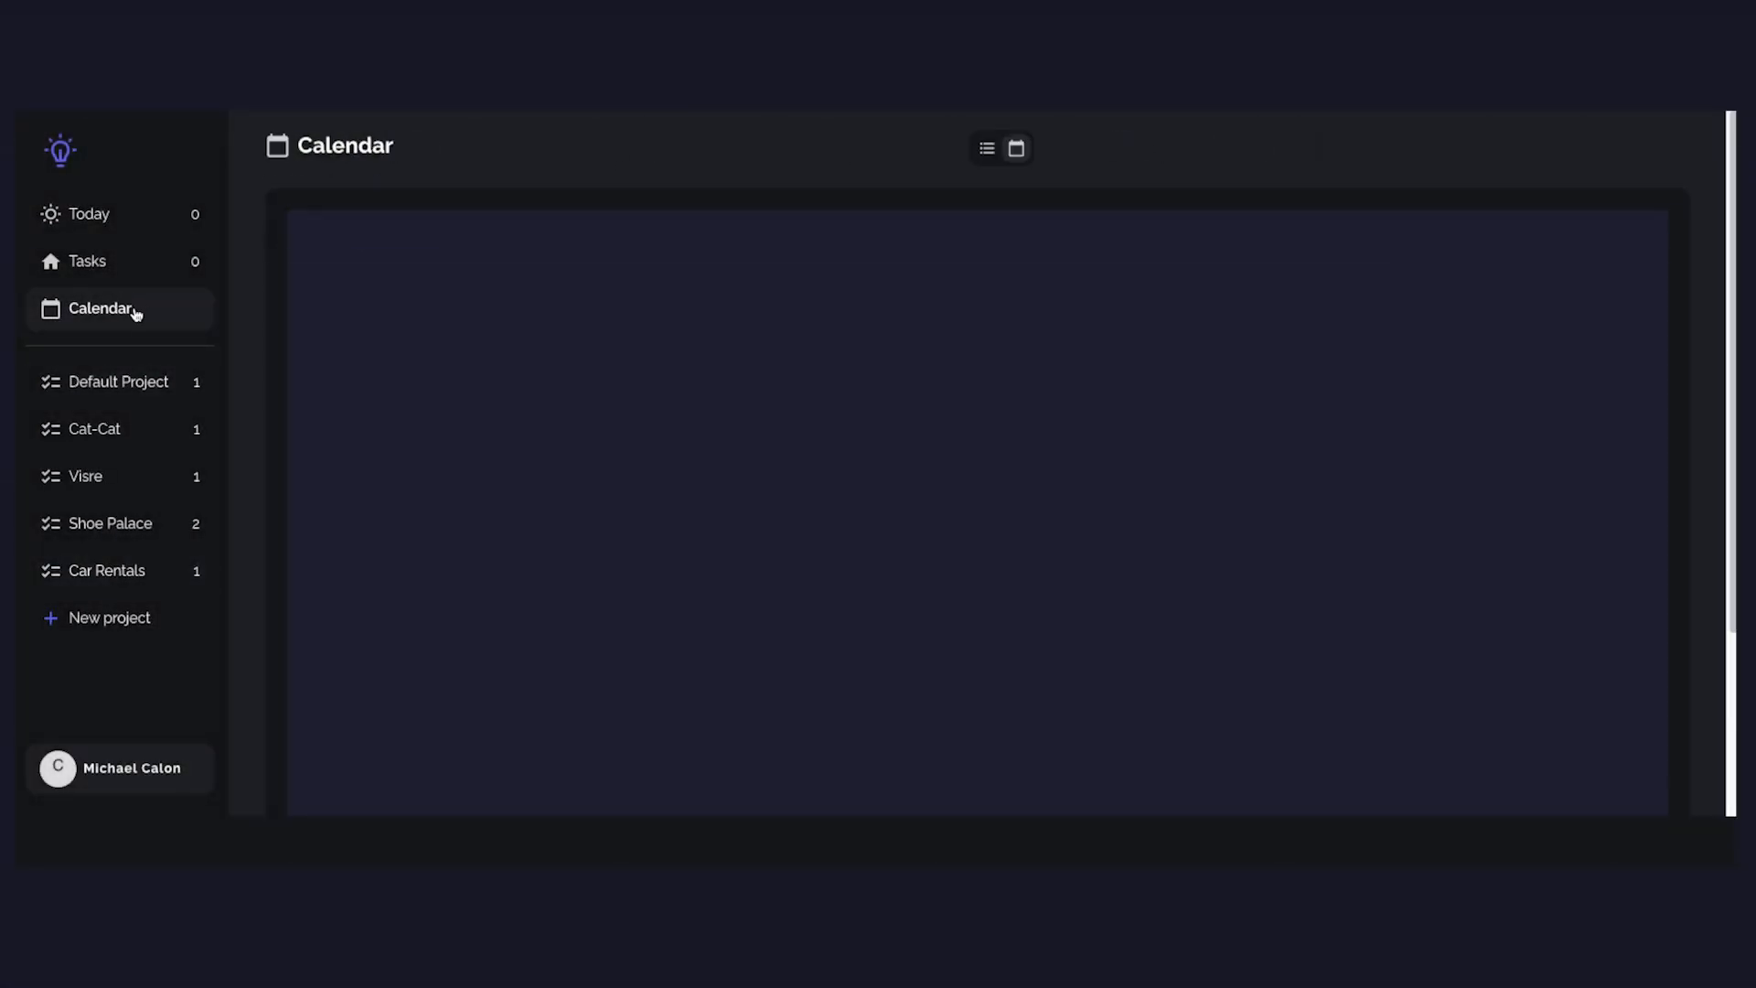
click(1615, 230)
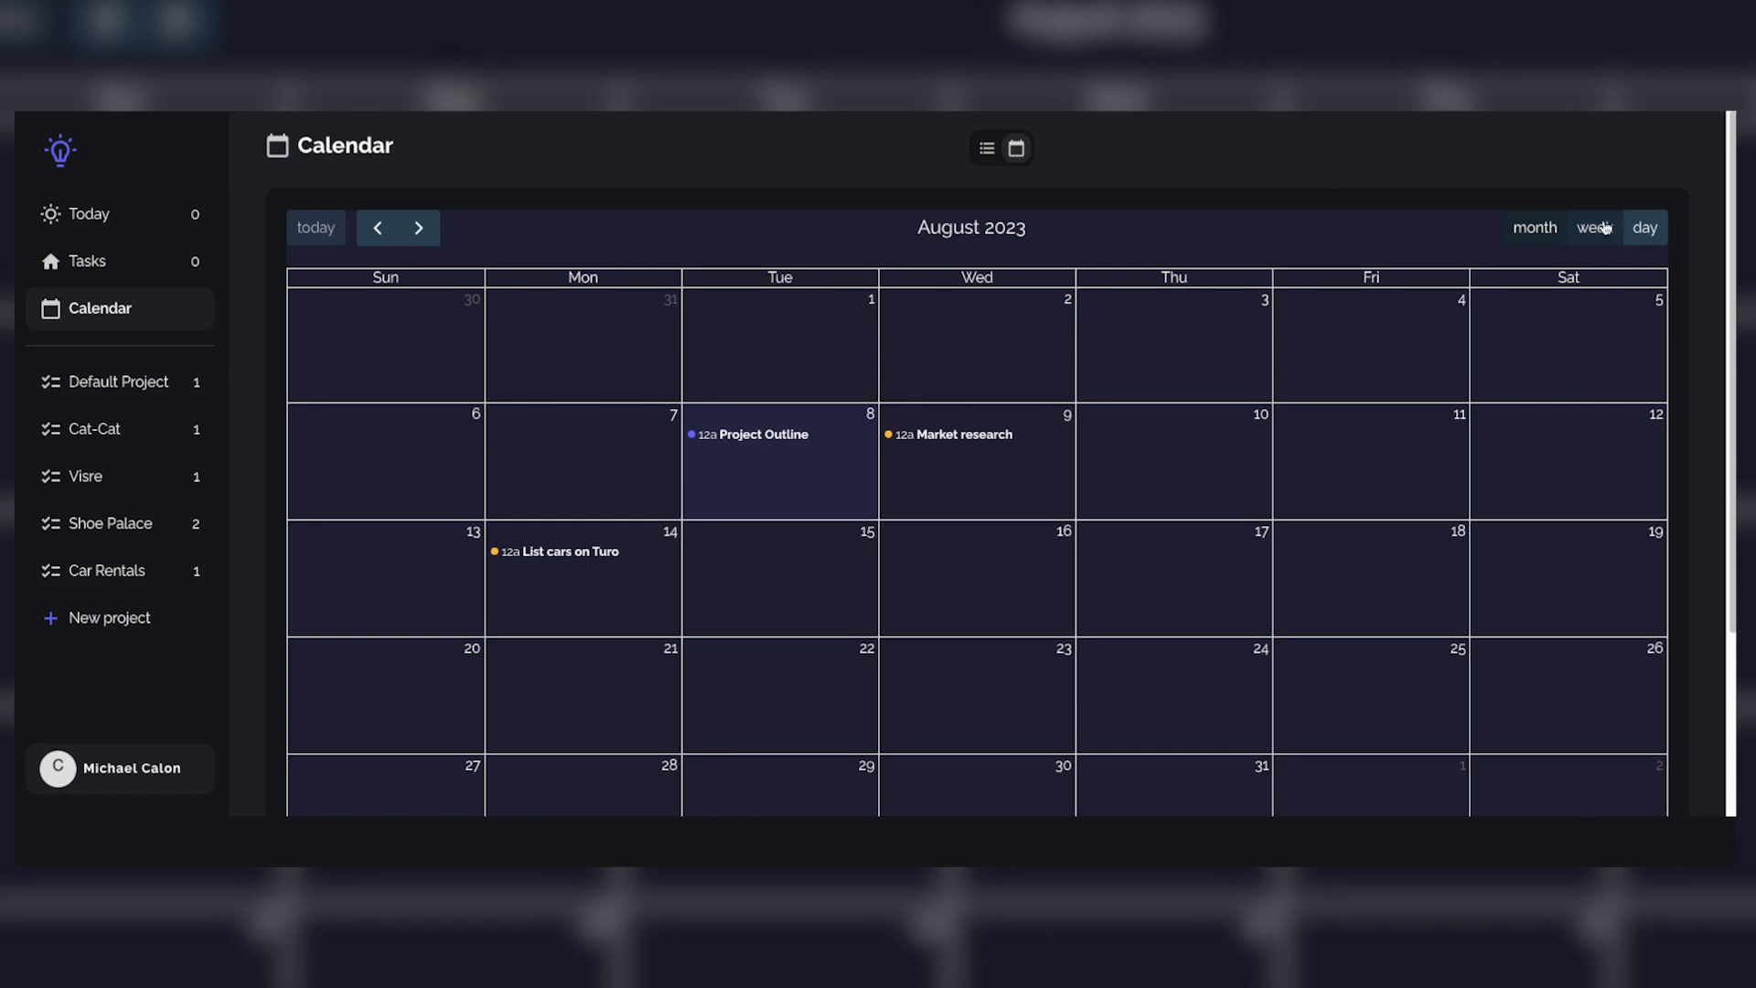
click(1548, 232)
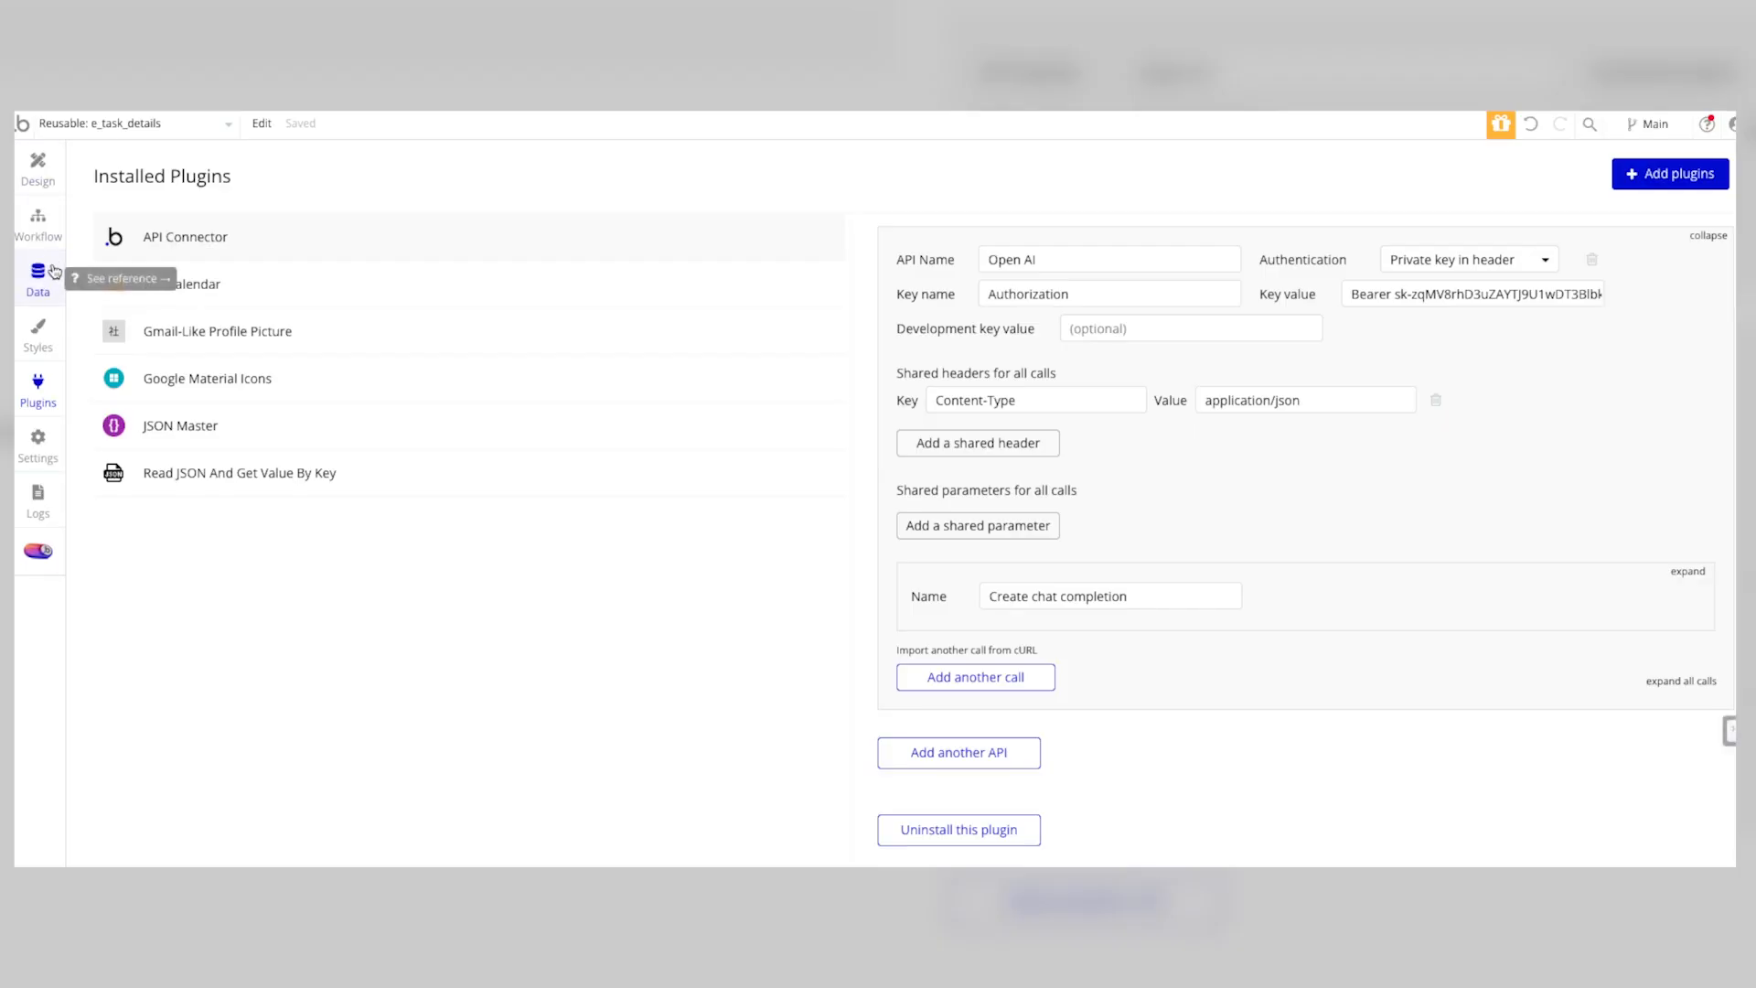
Step: In the Bubble editor, review the e_task_details workflows and page list, and display the chat_gpt_completion_log data type's fields
click(38, 222)
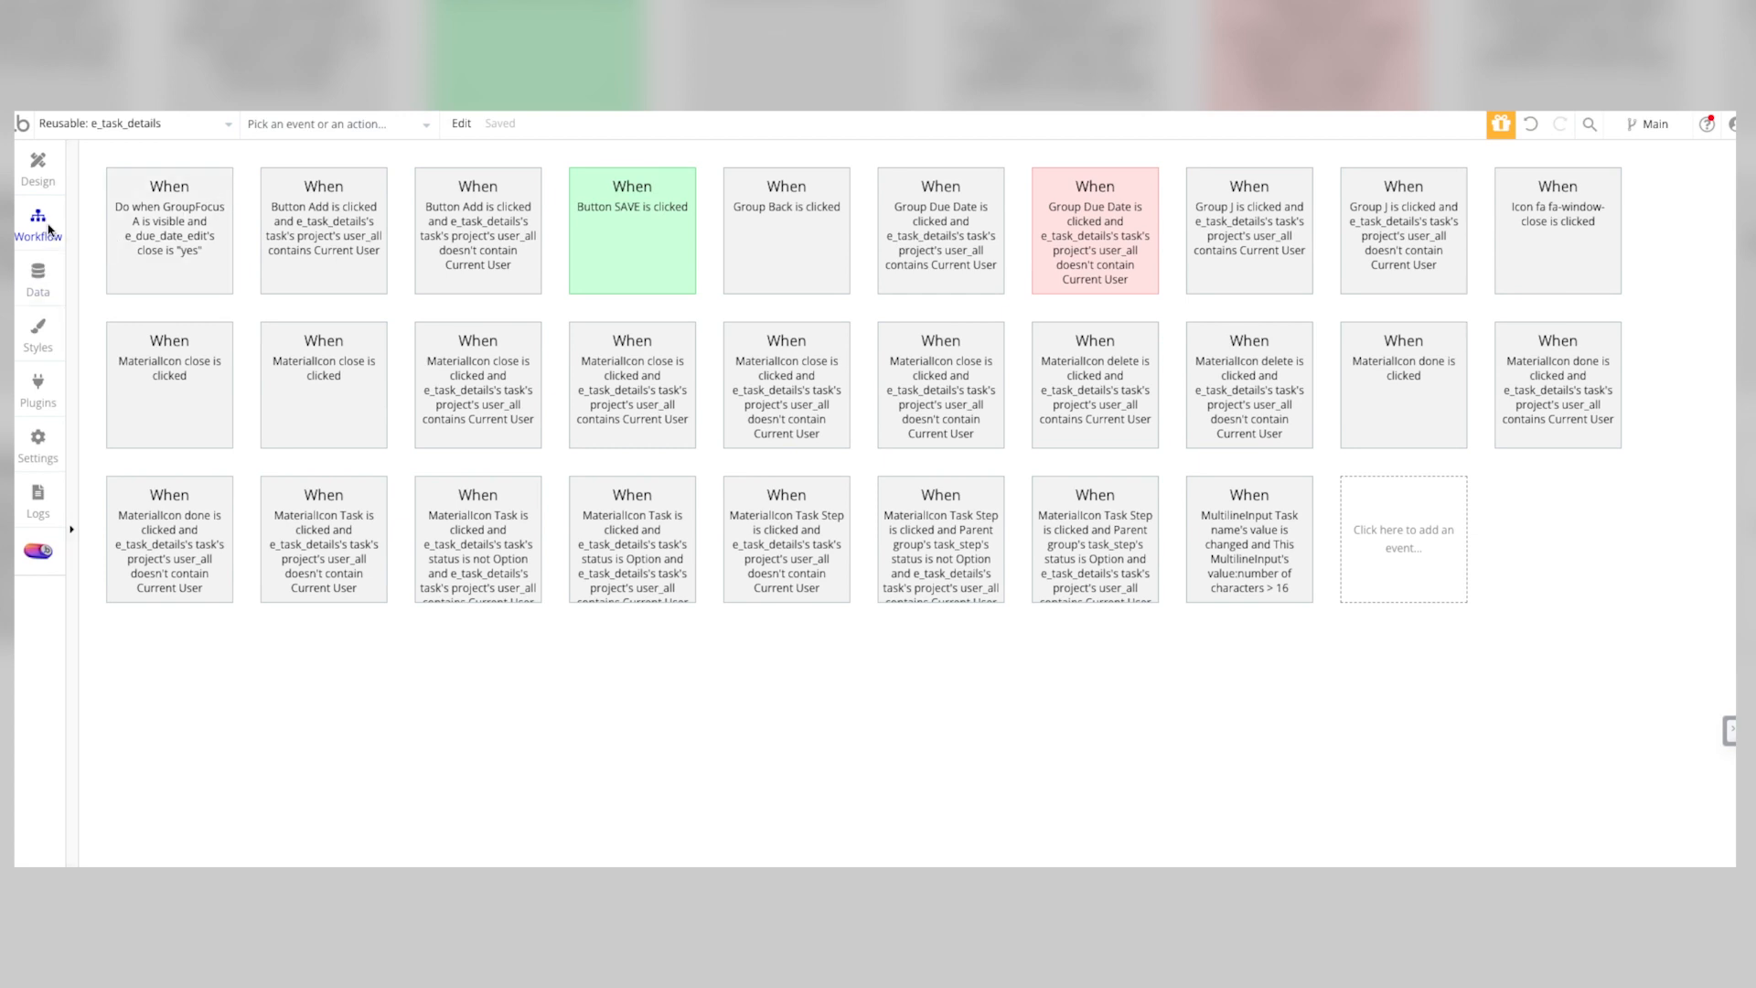
click(83, 128)
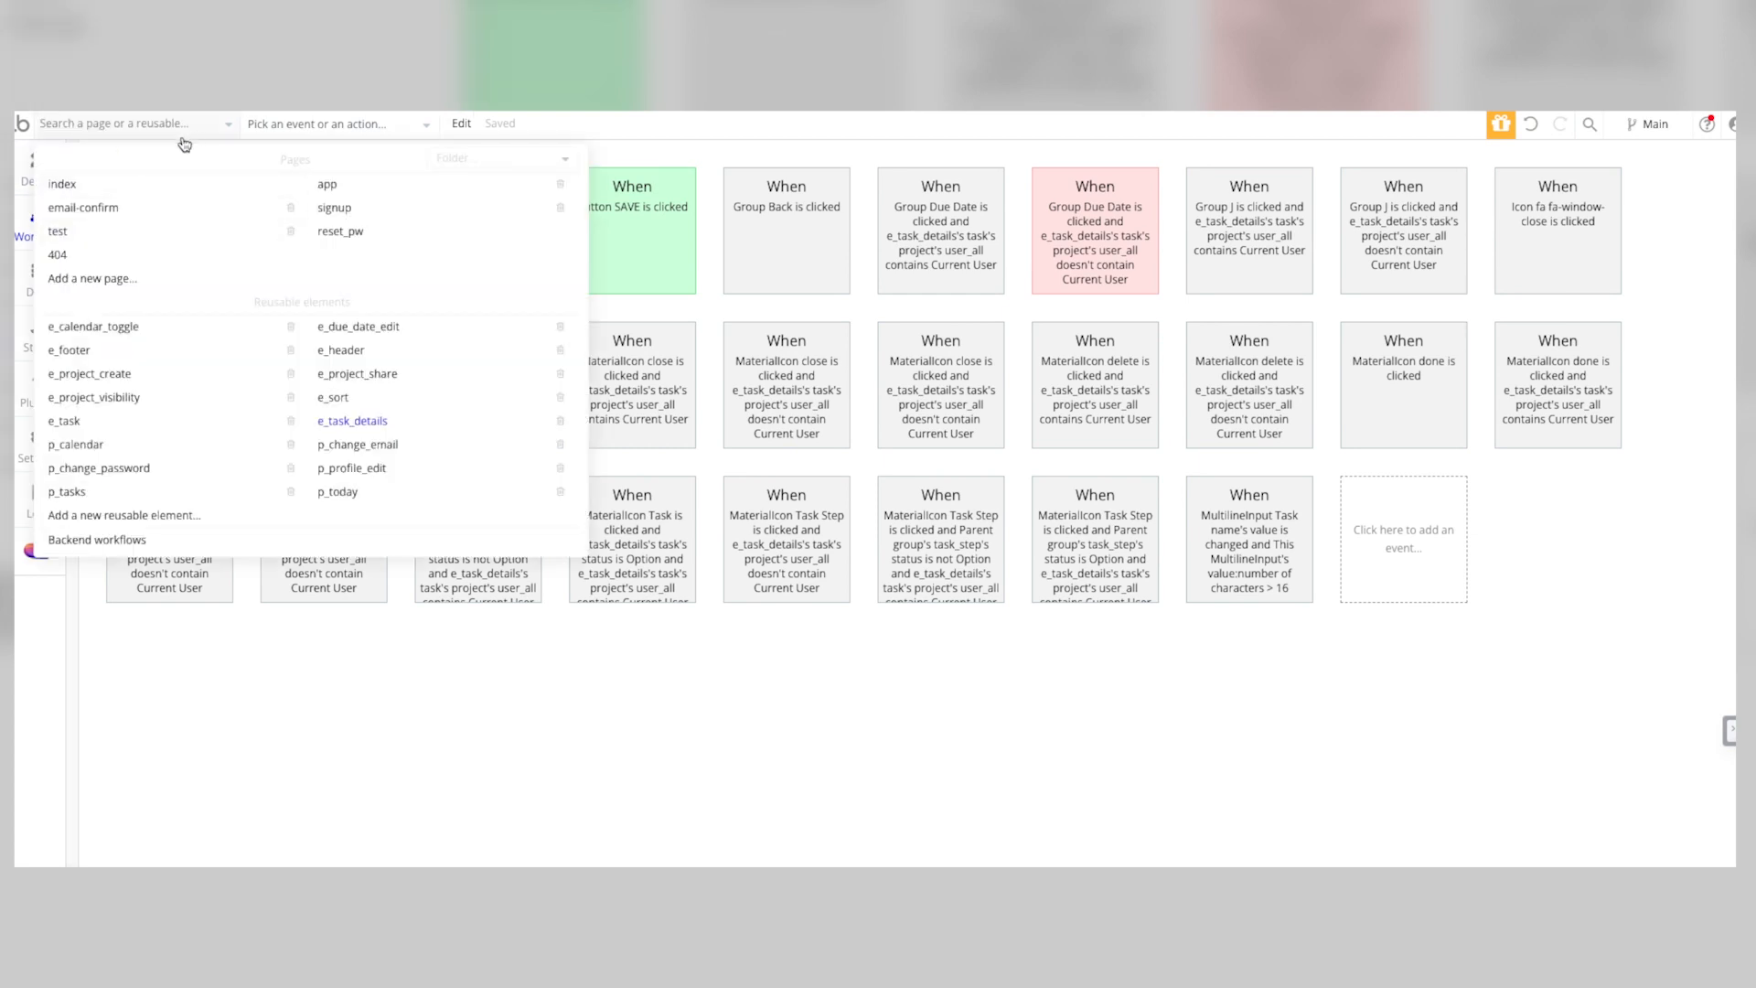
click(159, 128)
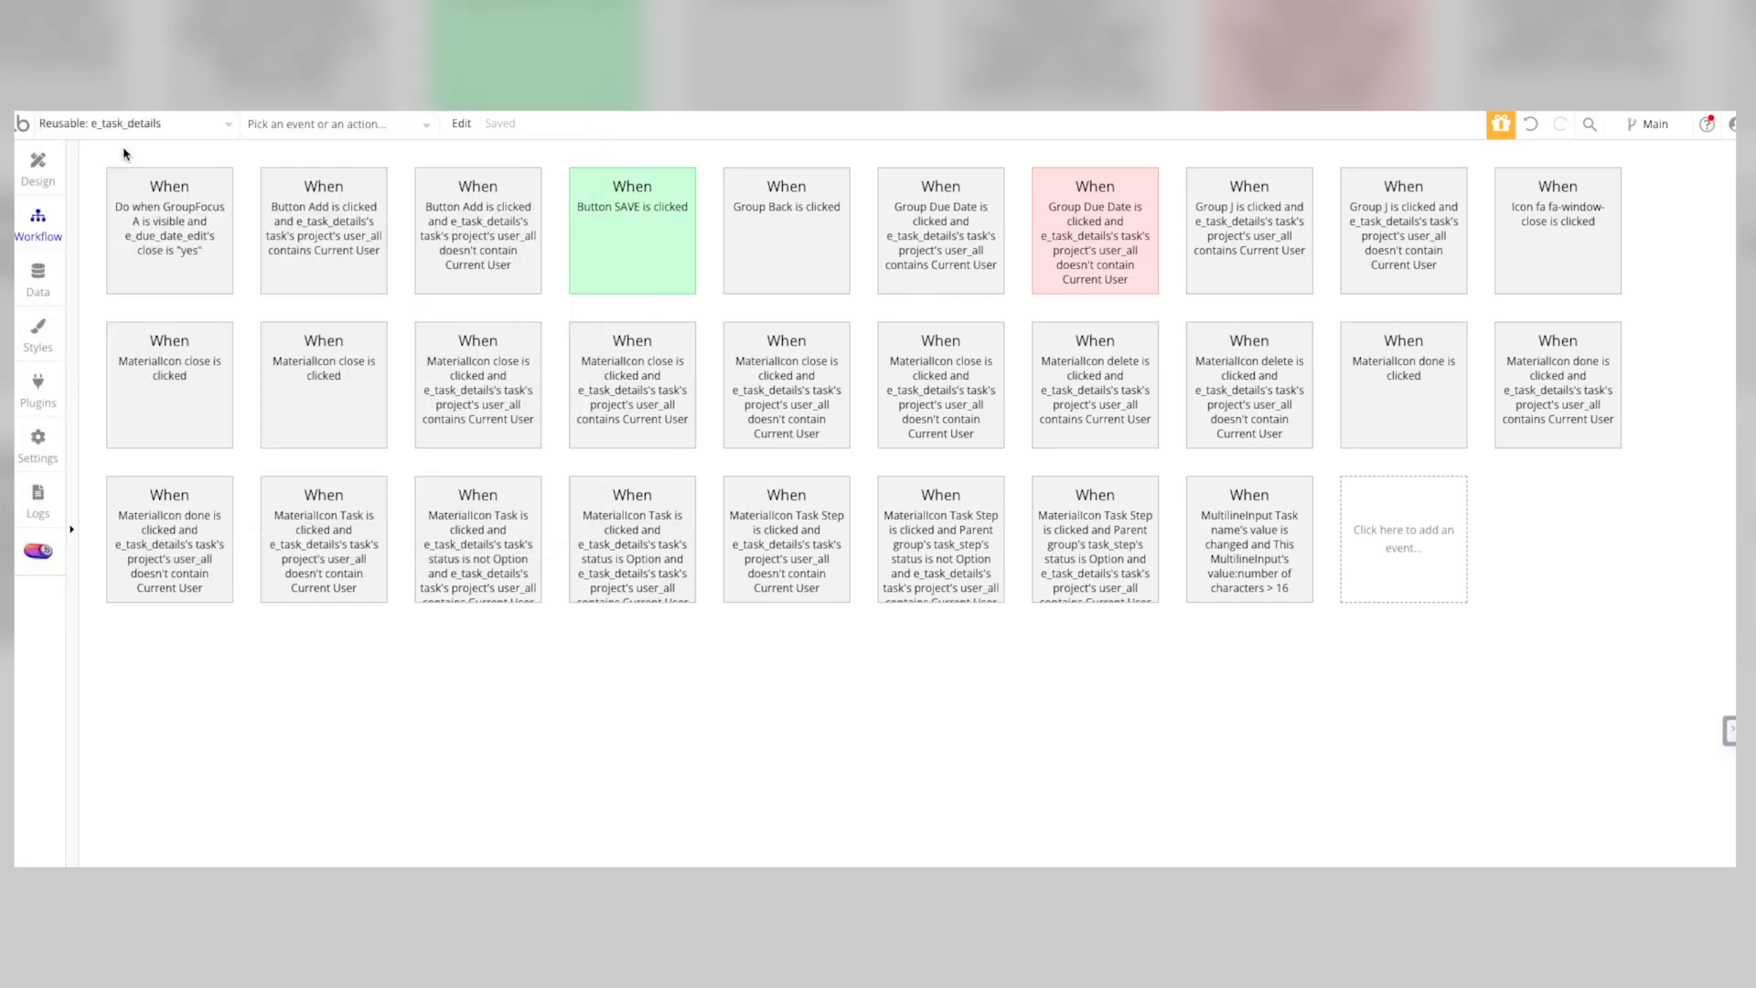
click(128, 128)
click(212, 701)
click(55, 285)
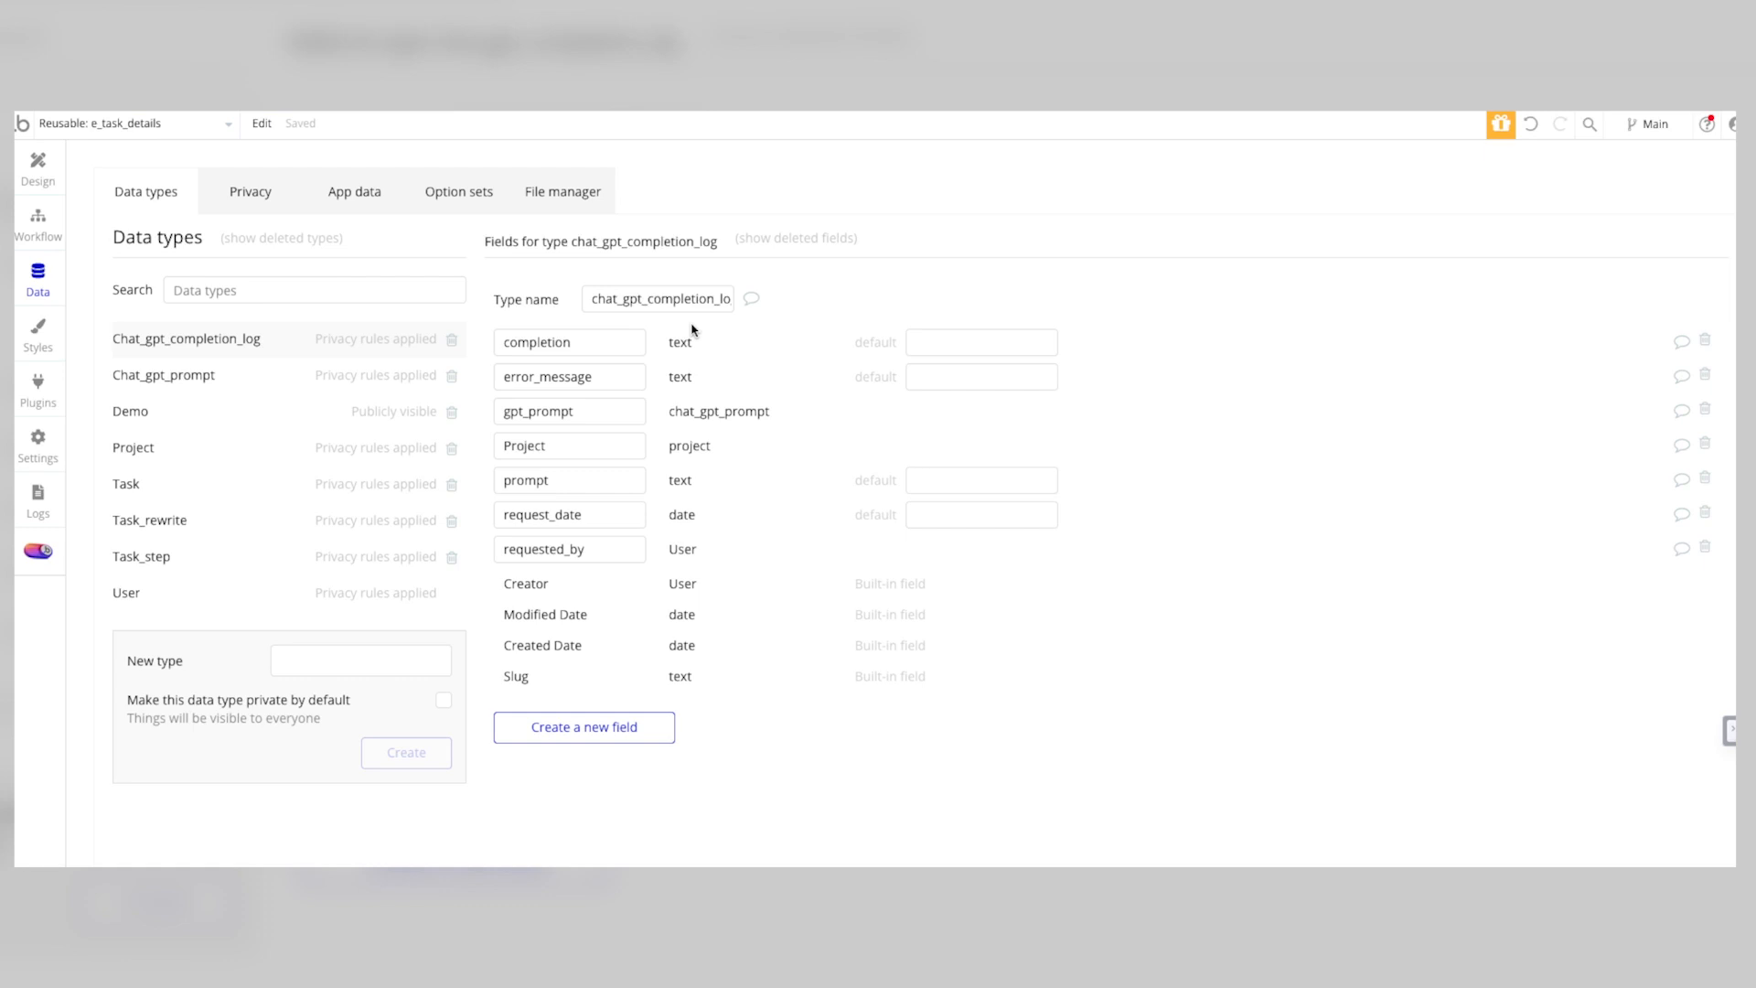
Step: Open the app page in the editor and examine the task_step data type's fields
click(38, 168)
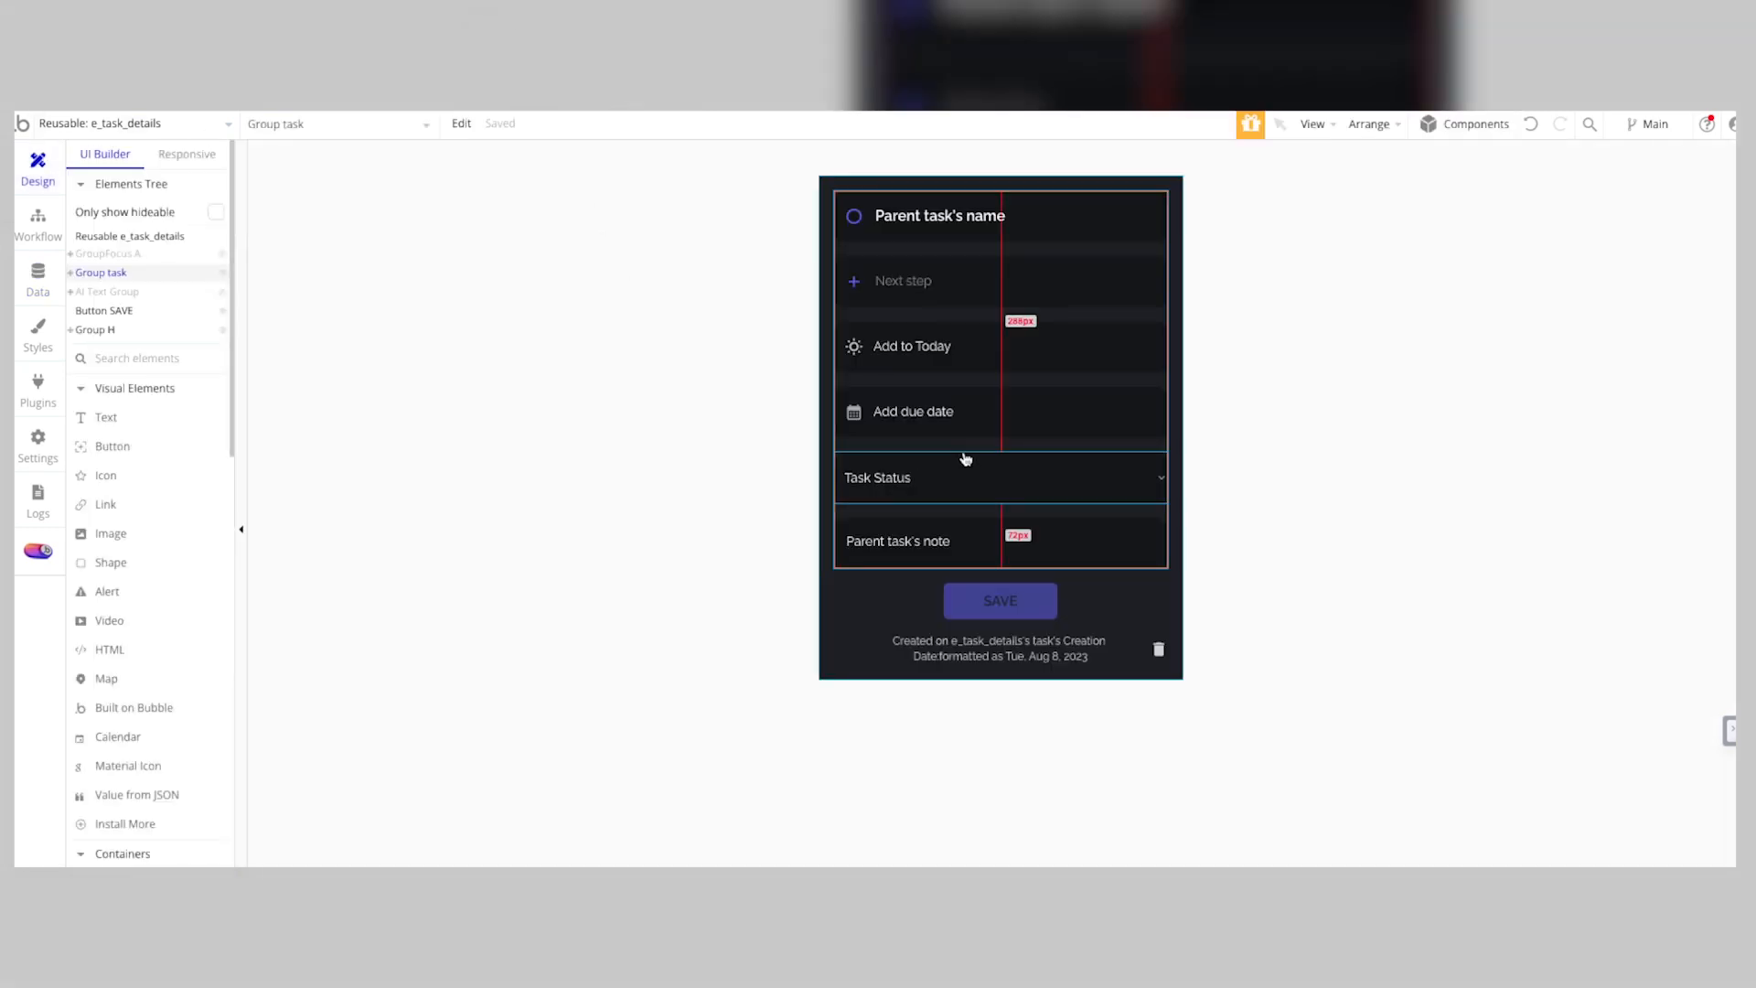
click(208, 126)
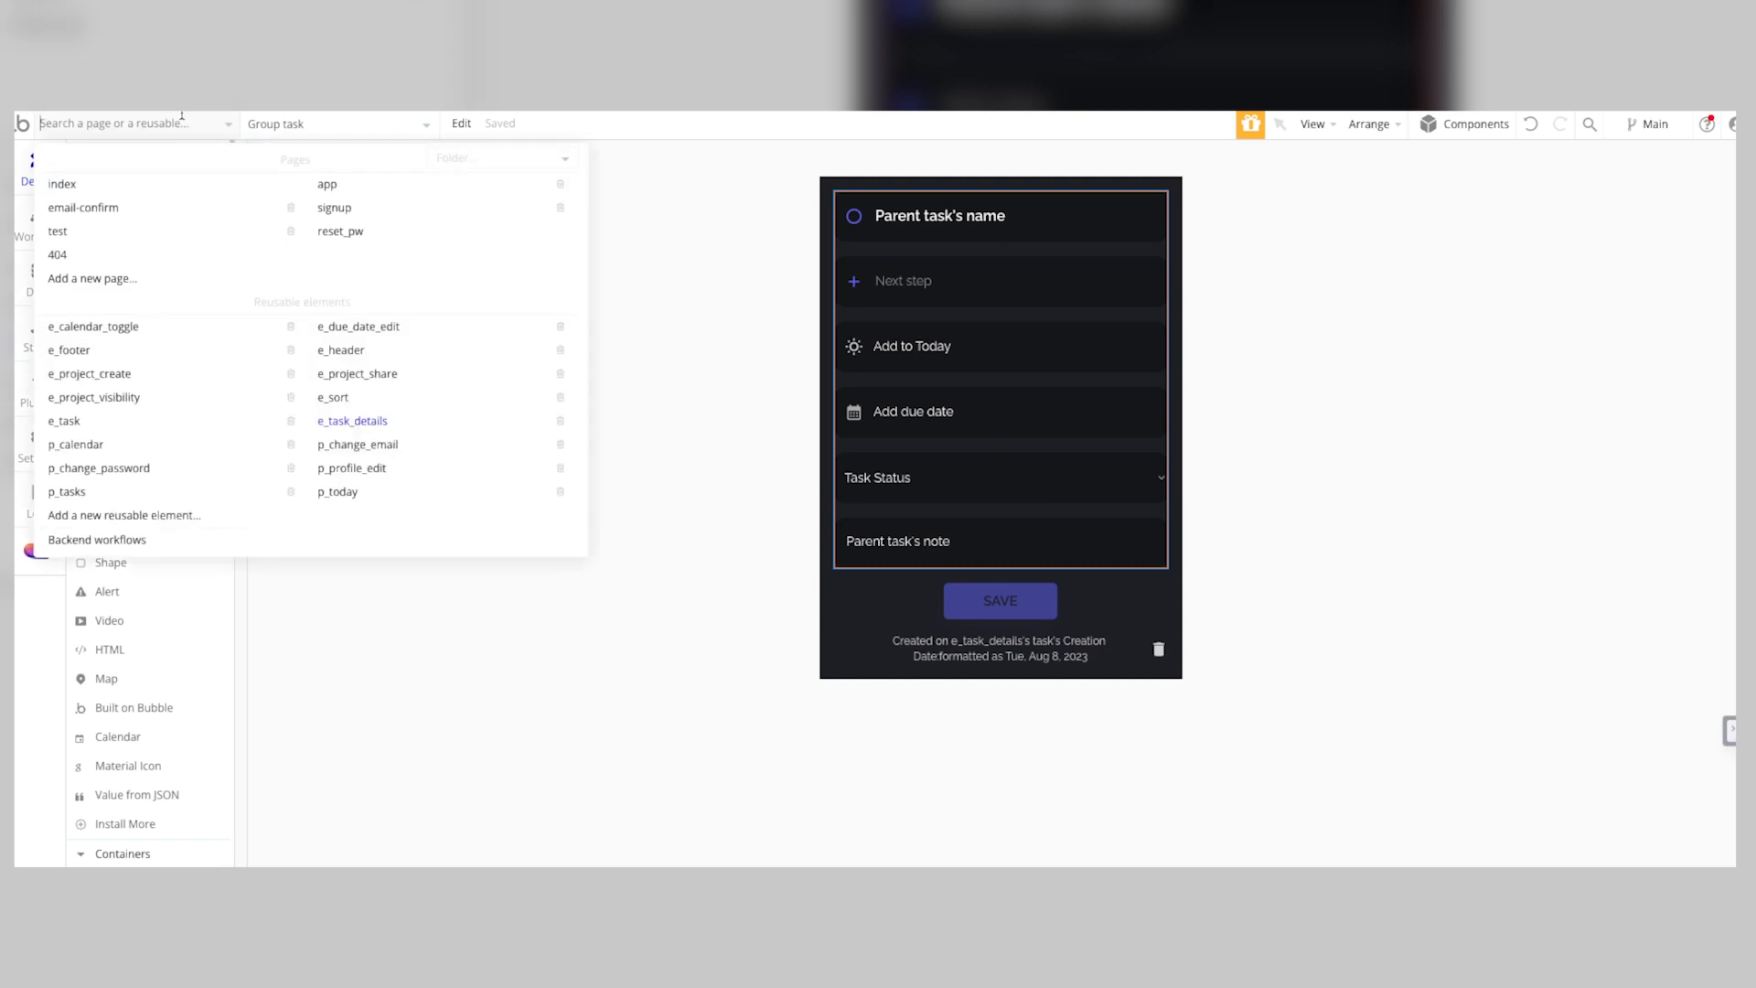
click(339, 189)
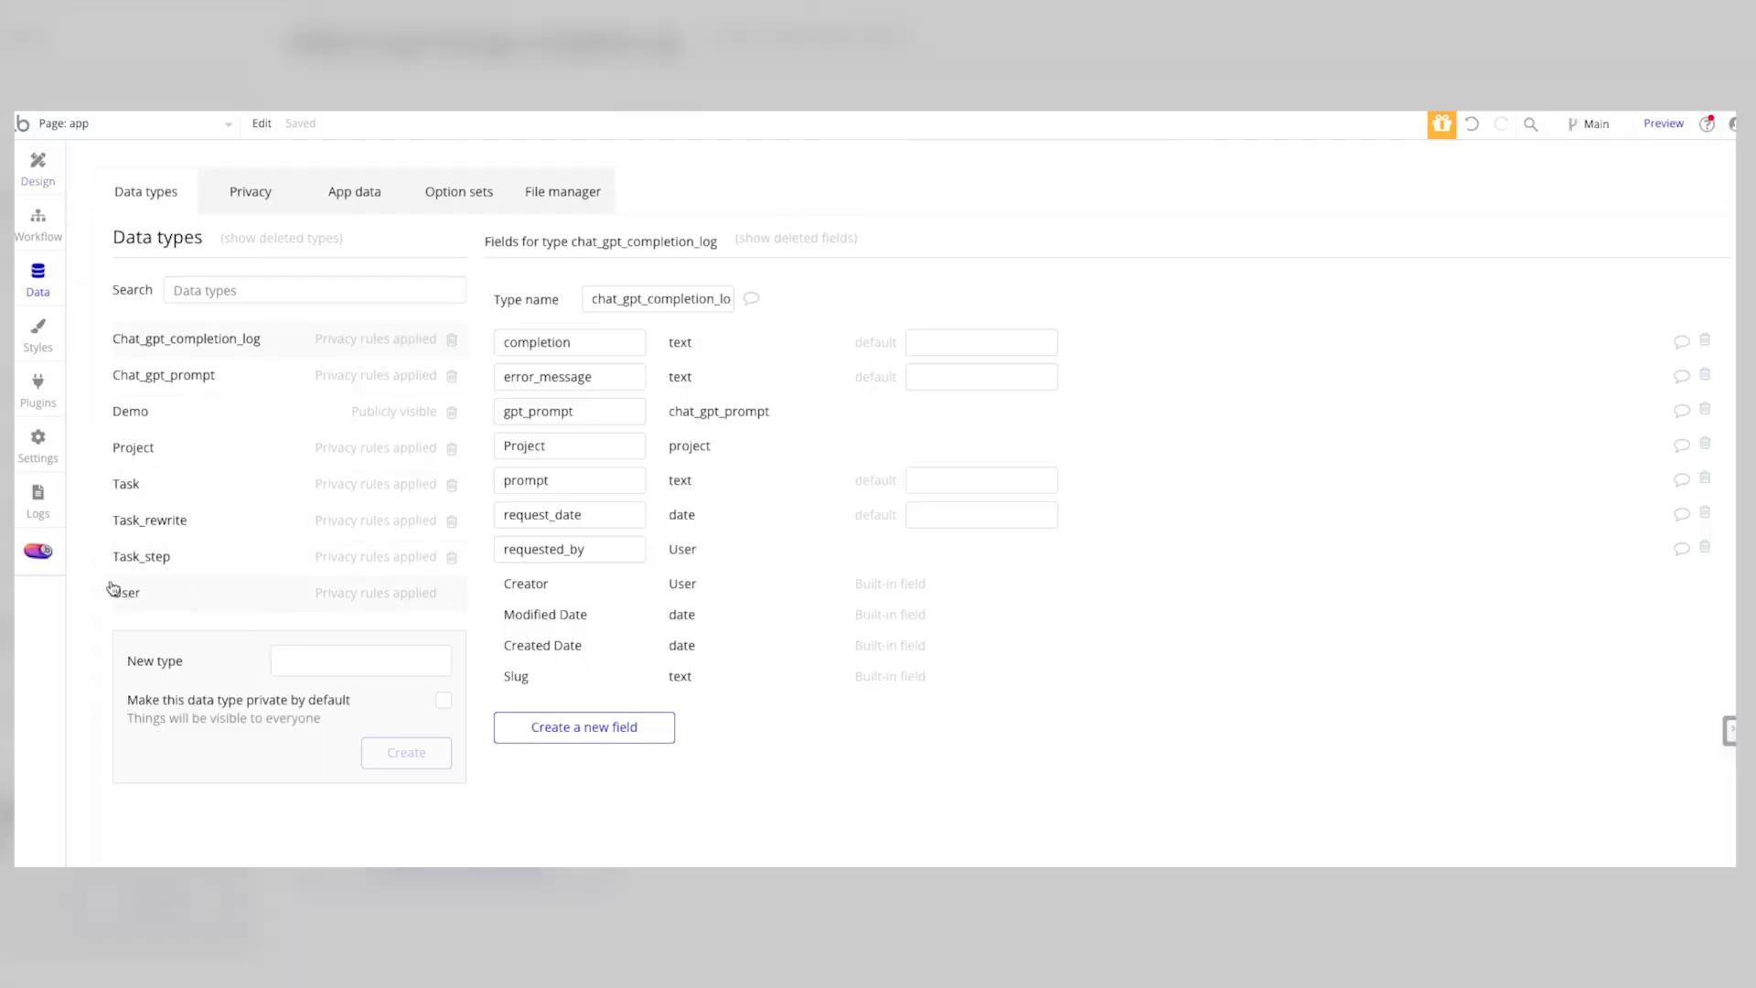
click(176, 554)
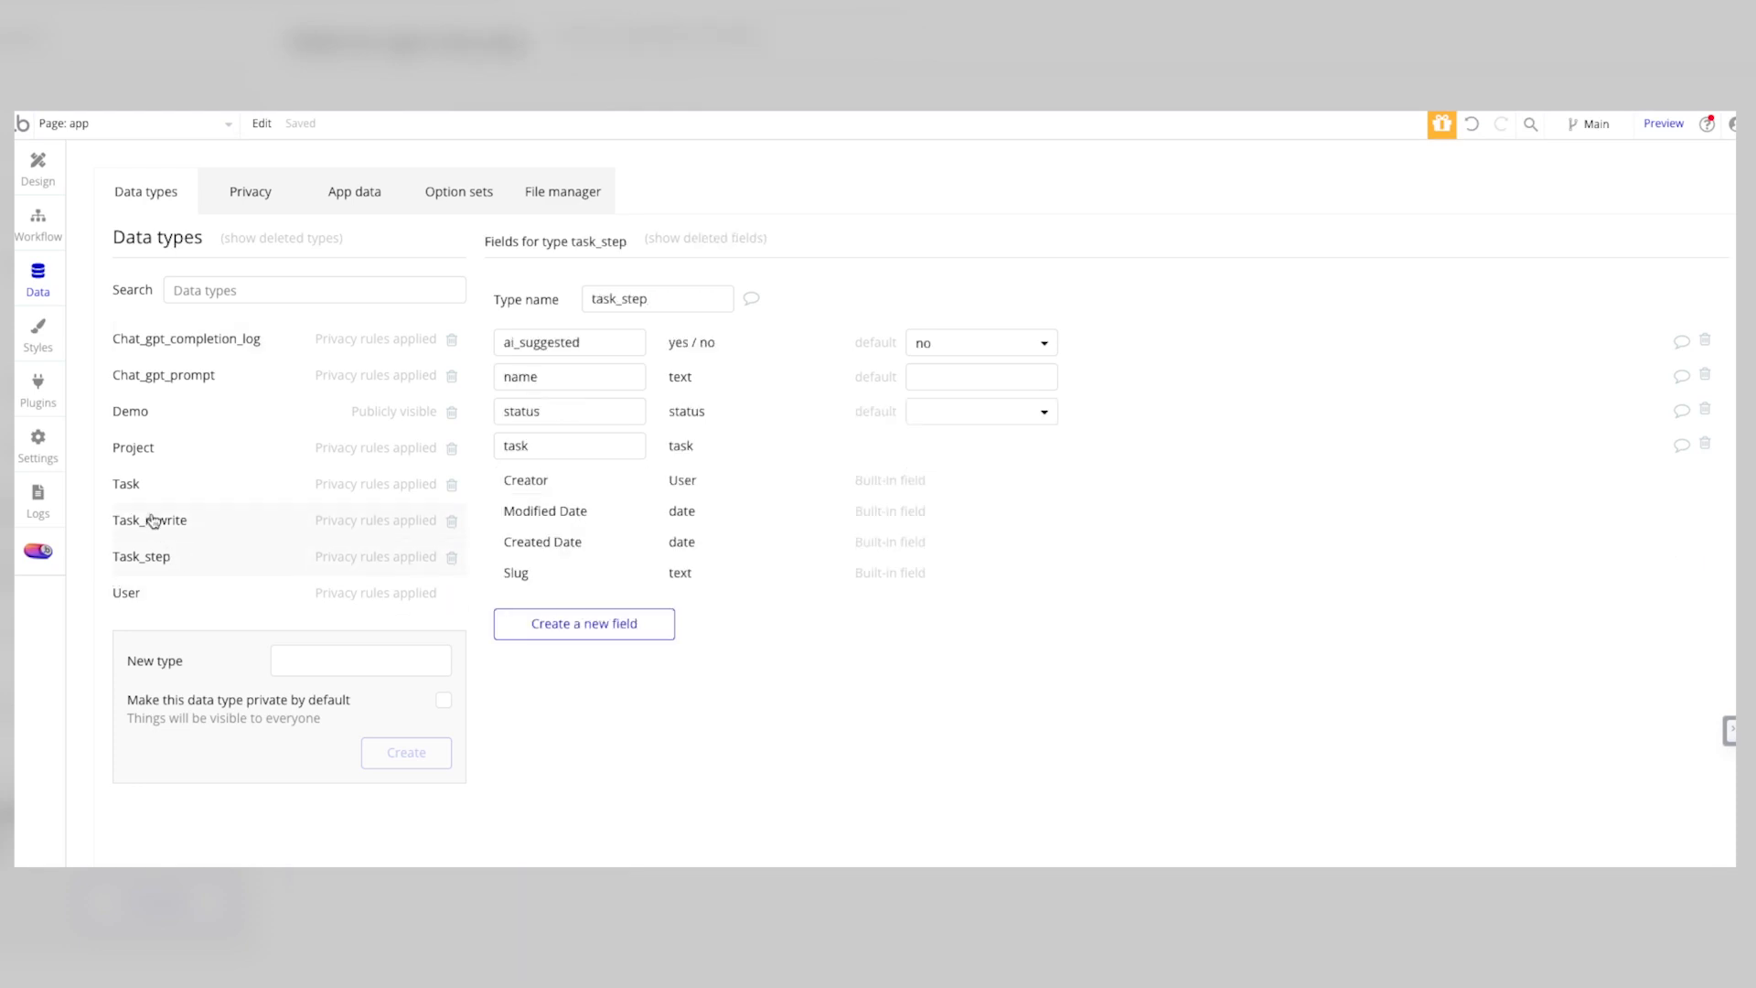
Step: Review the fields of the other data types from Task to Chat_gpt_completion_log, plus the privacy rules for chat_gpt_completion_log
click(146, 489)
click(160, 515)
click(142, 558)
click(139, 448)
click(140, 415)
click(137, 380)
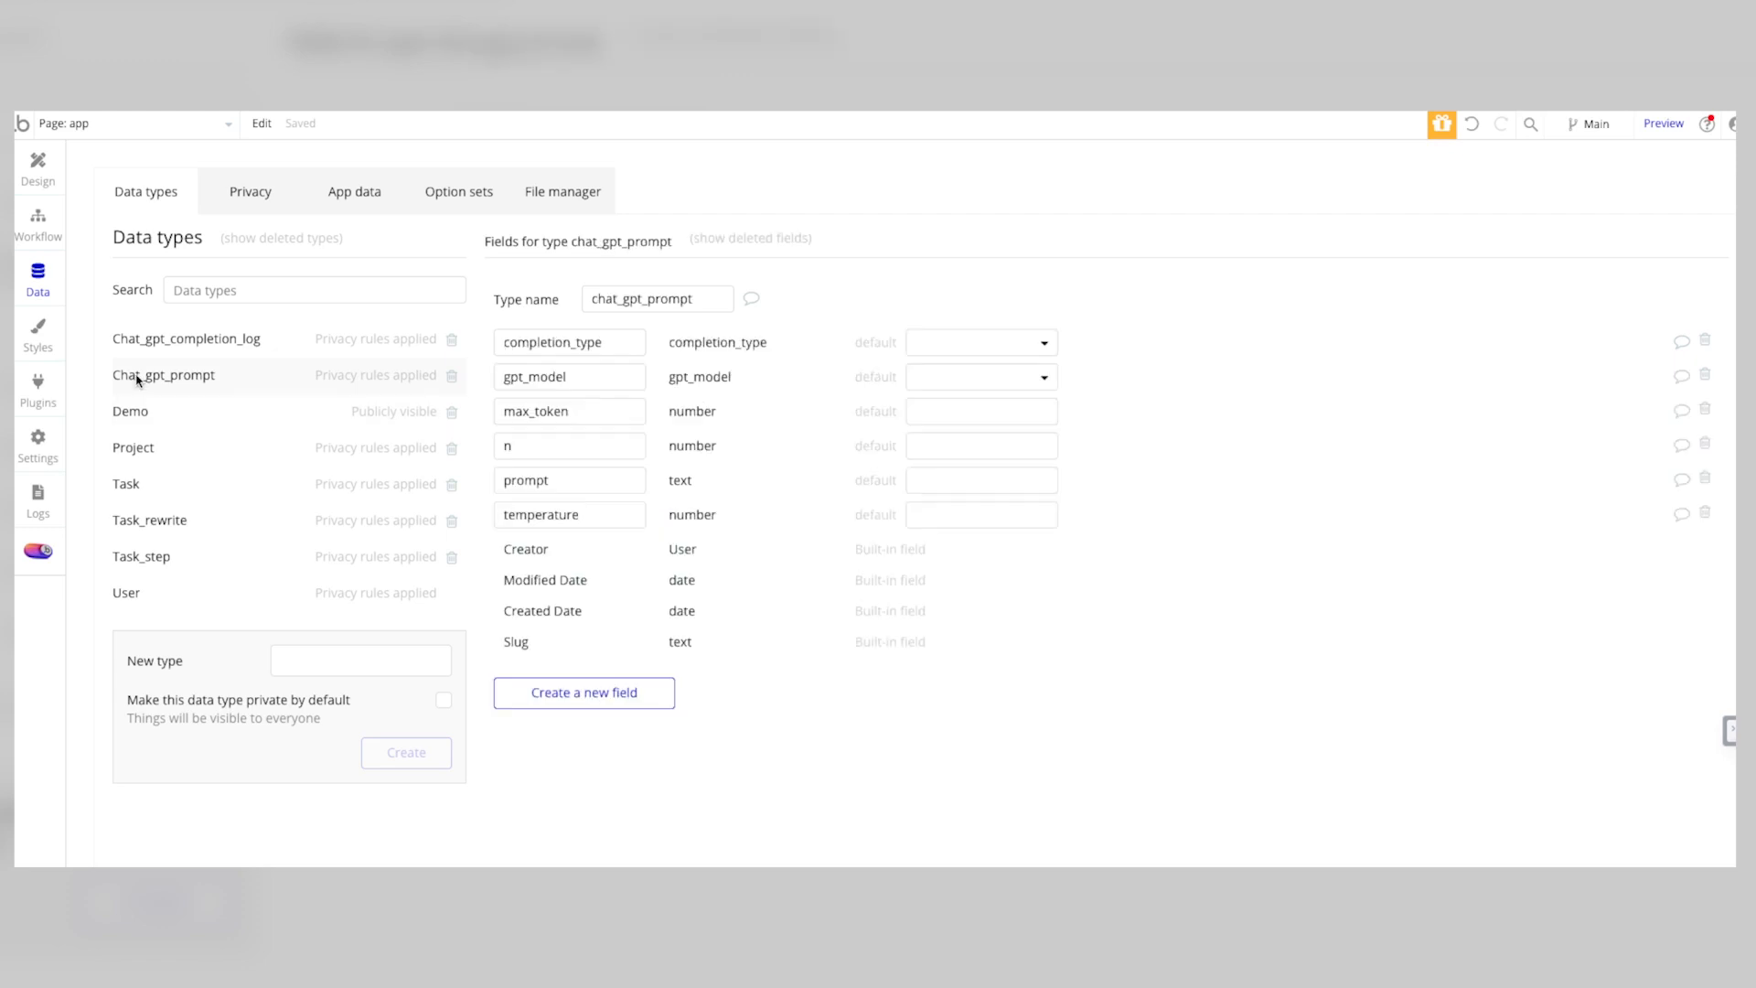
click(192, 342)
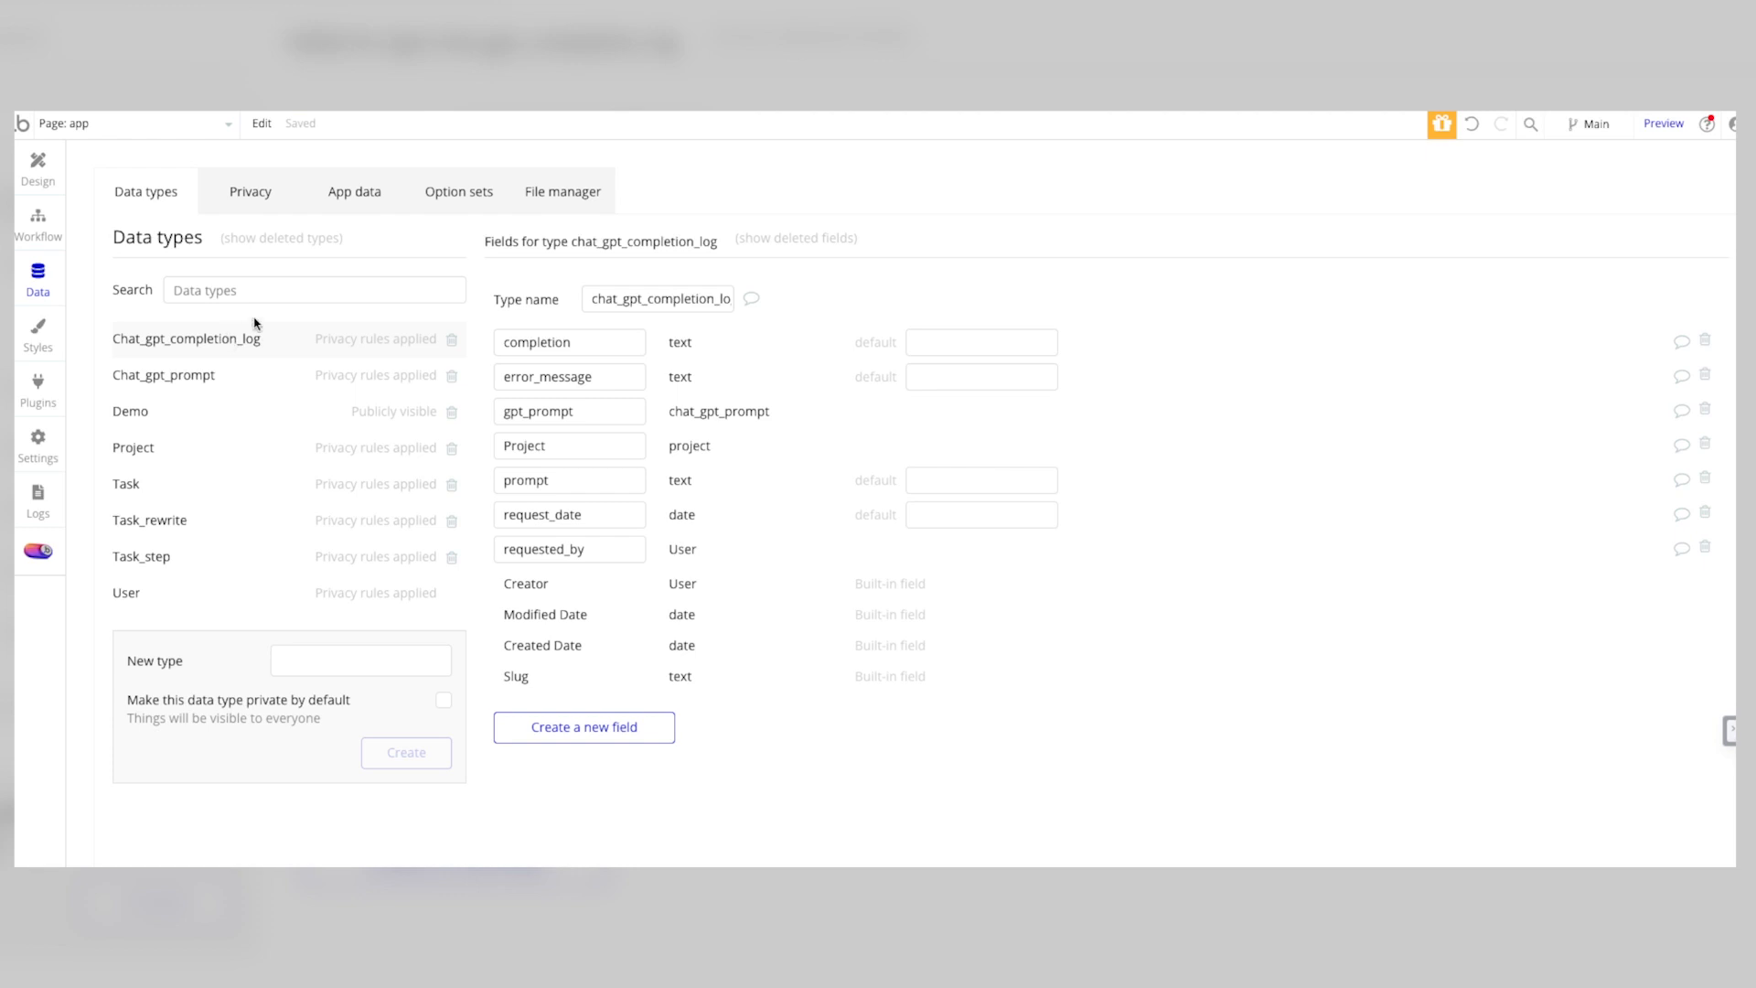
click(265, 192)
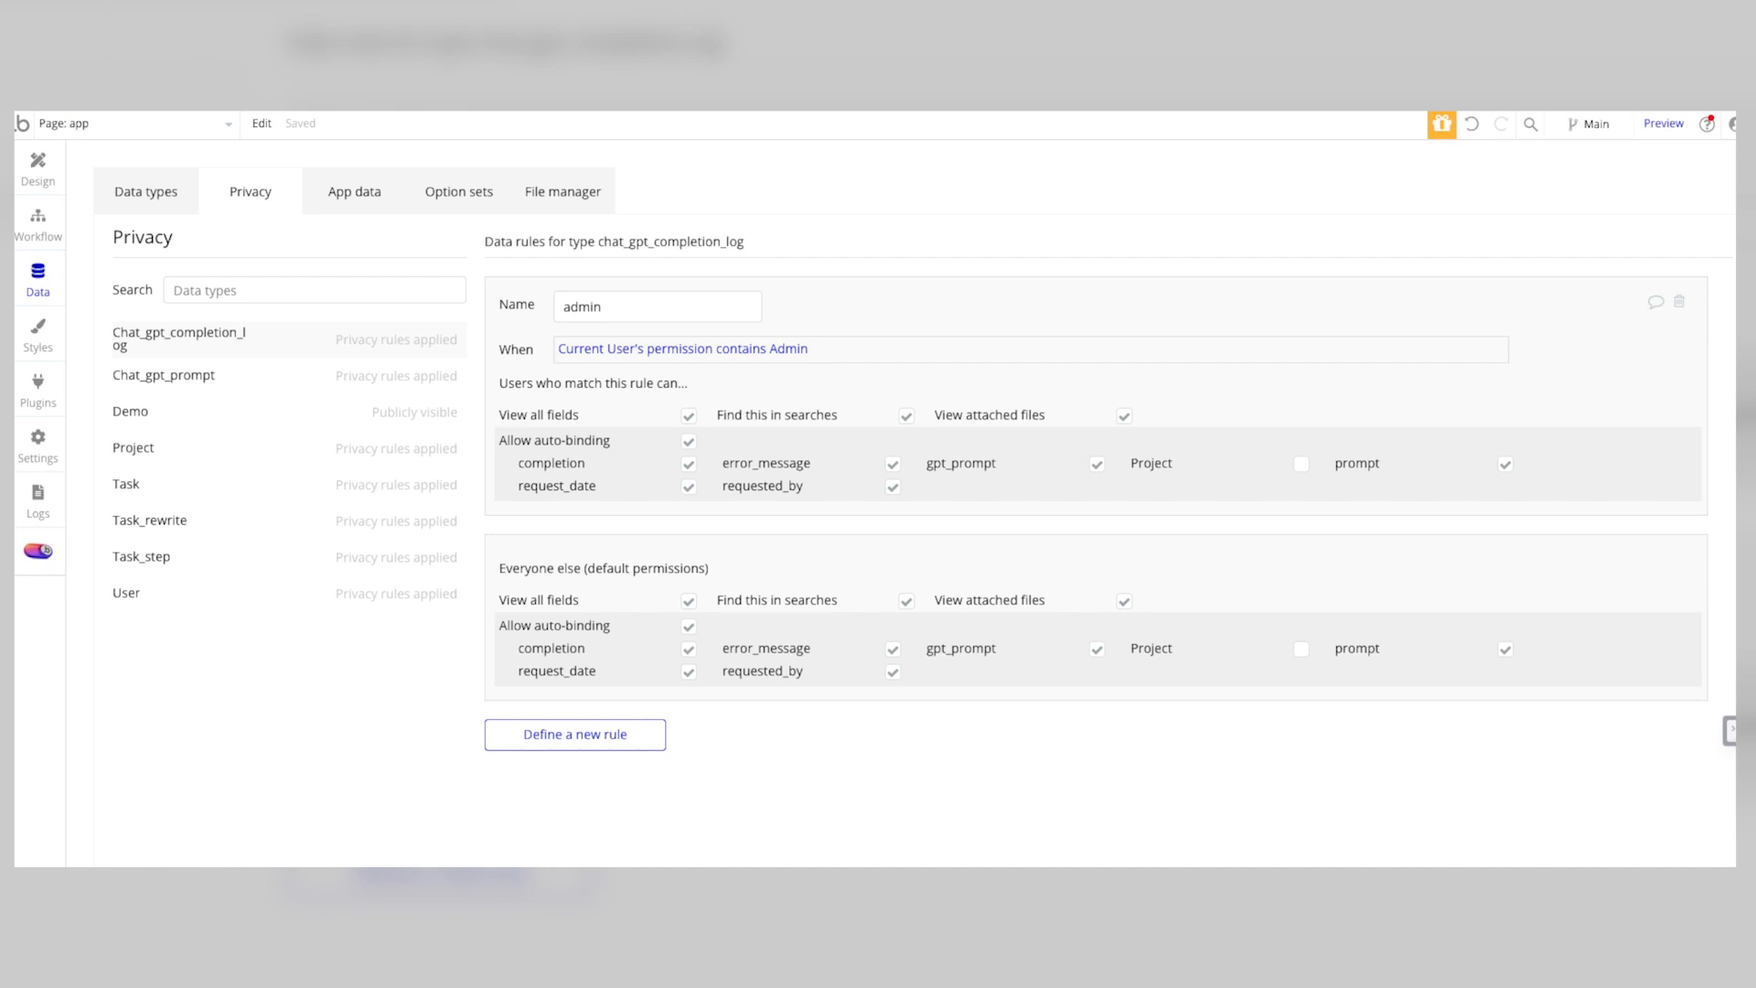
click(152, 200)
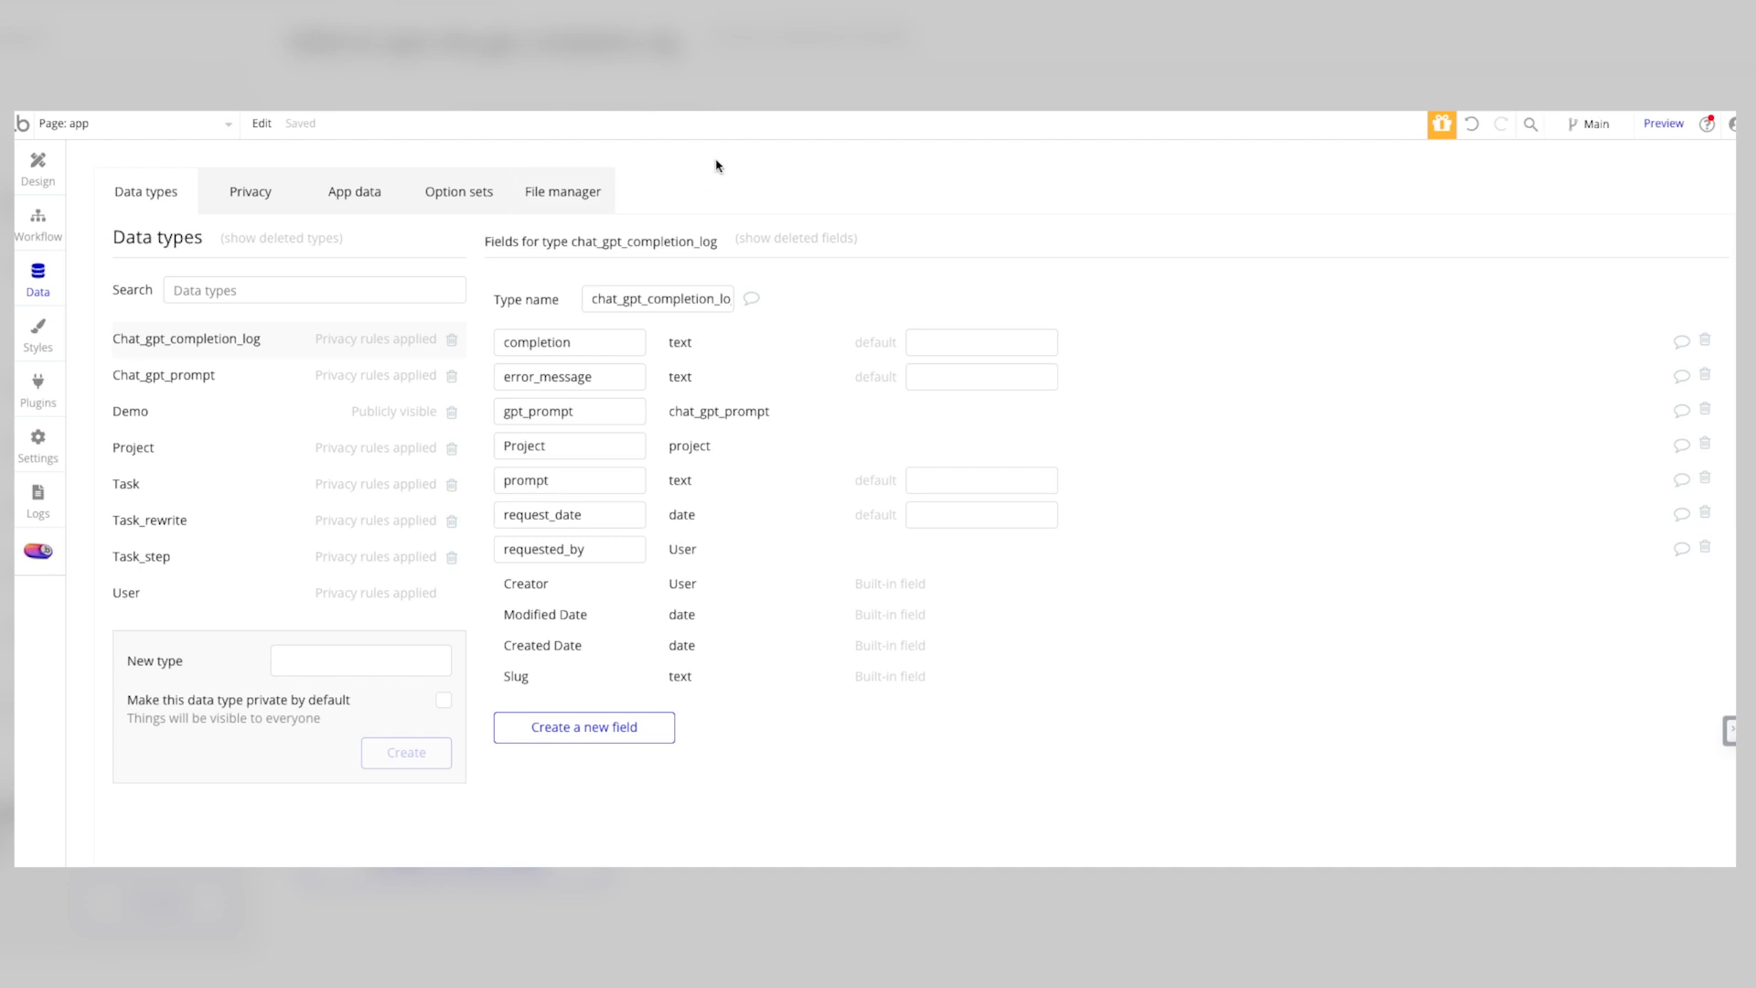
Step: Open Shoe Palace's entry in the chat_gpt_completion_logs app data, read its full completion text, and close it without saving
click(361, 193)
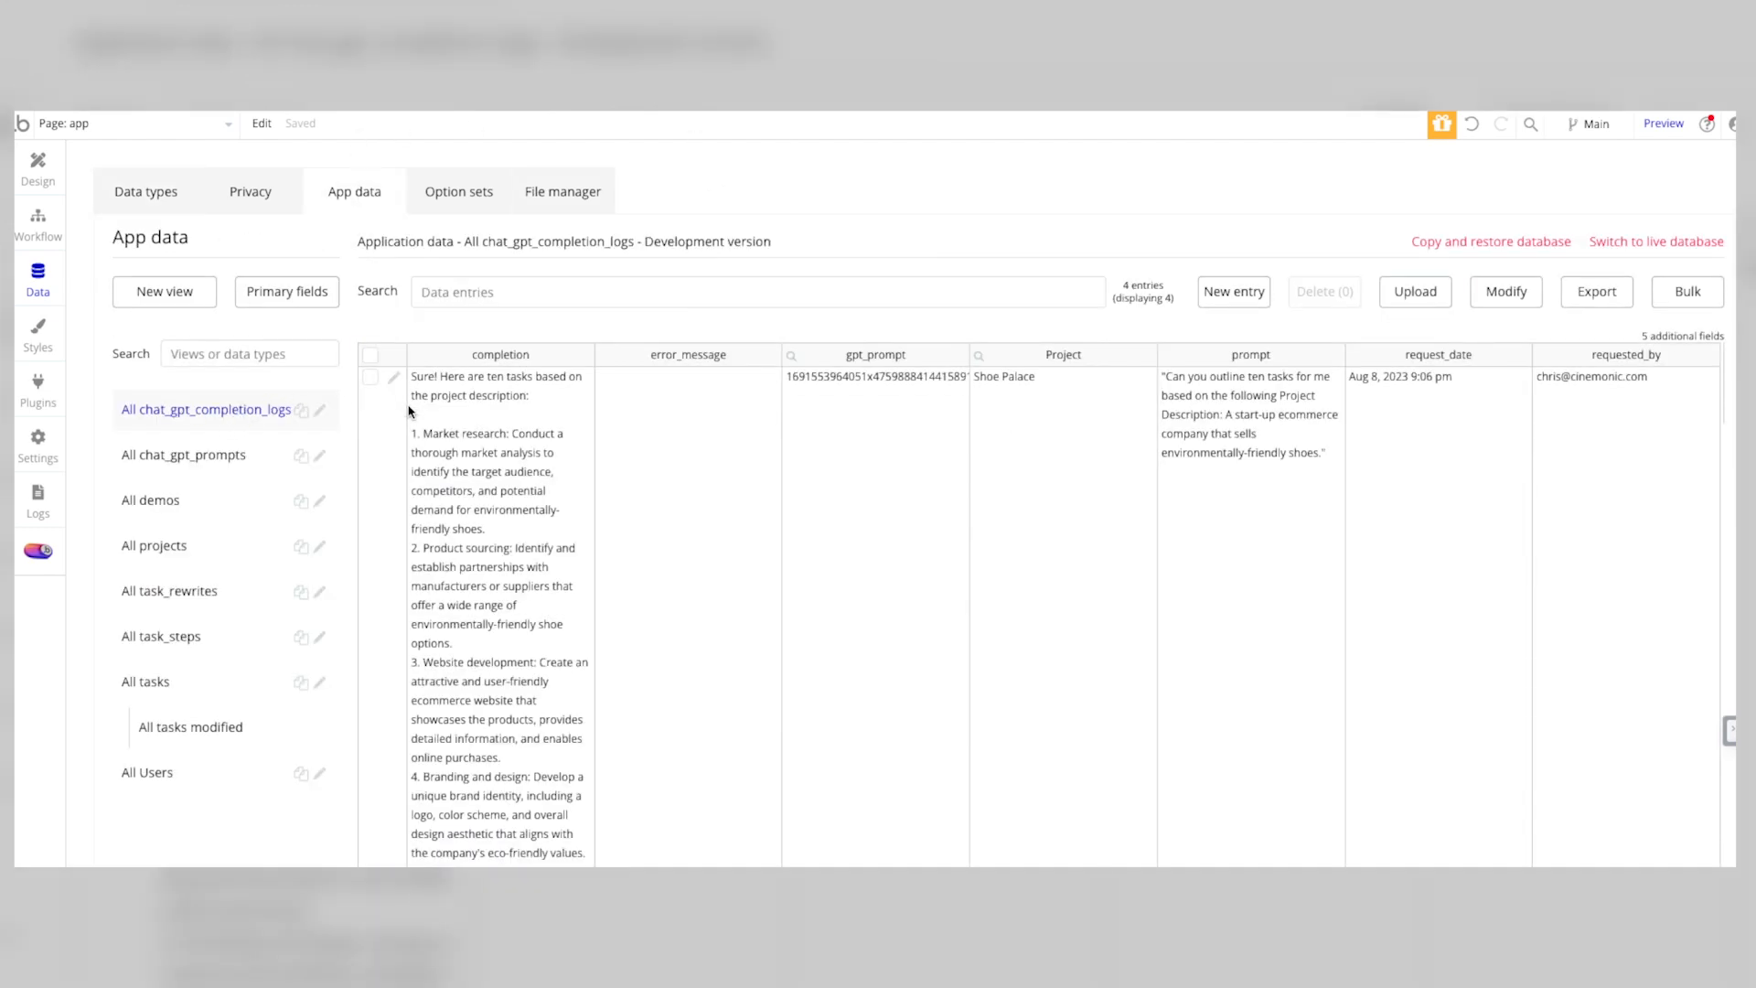
click(396, 381)
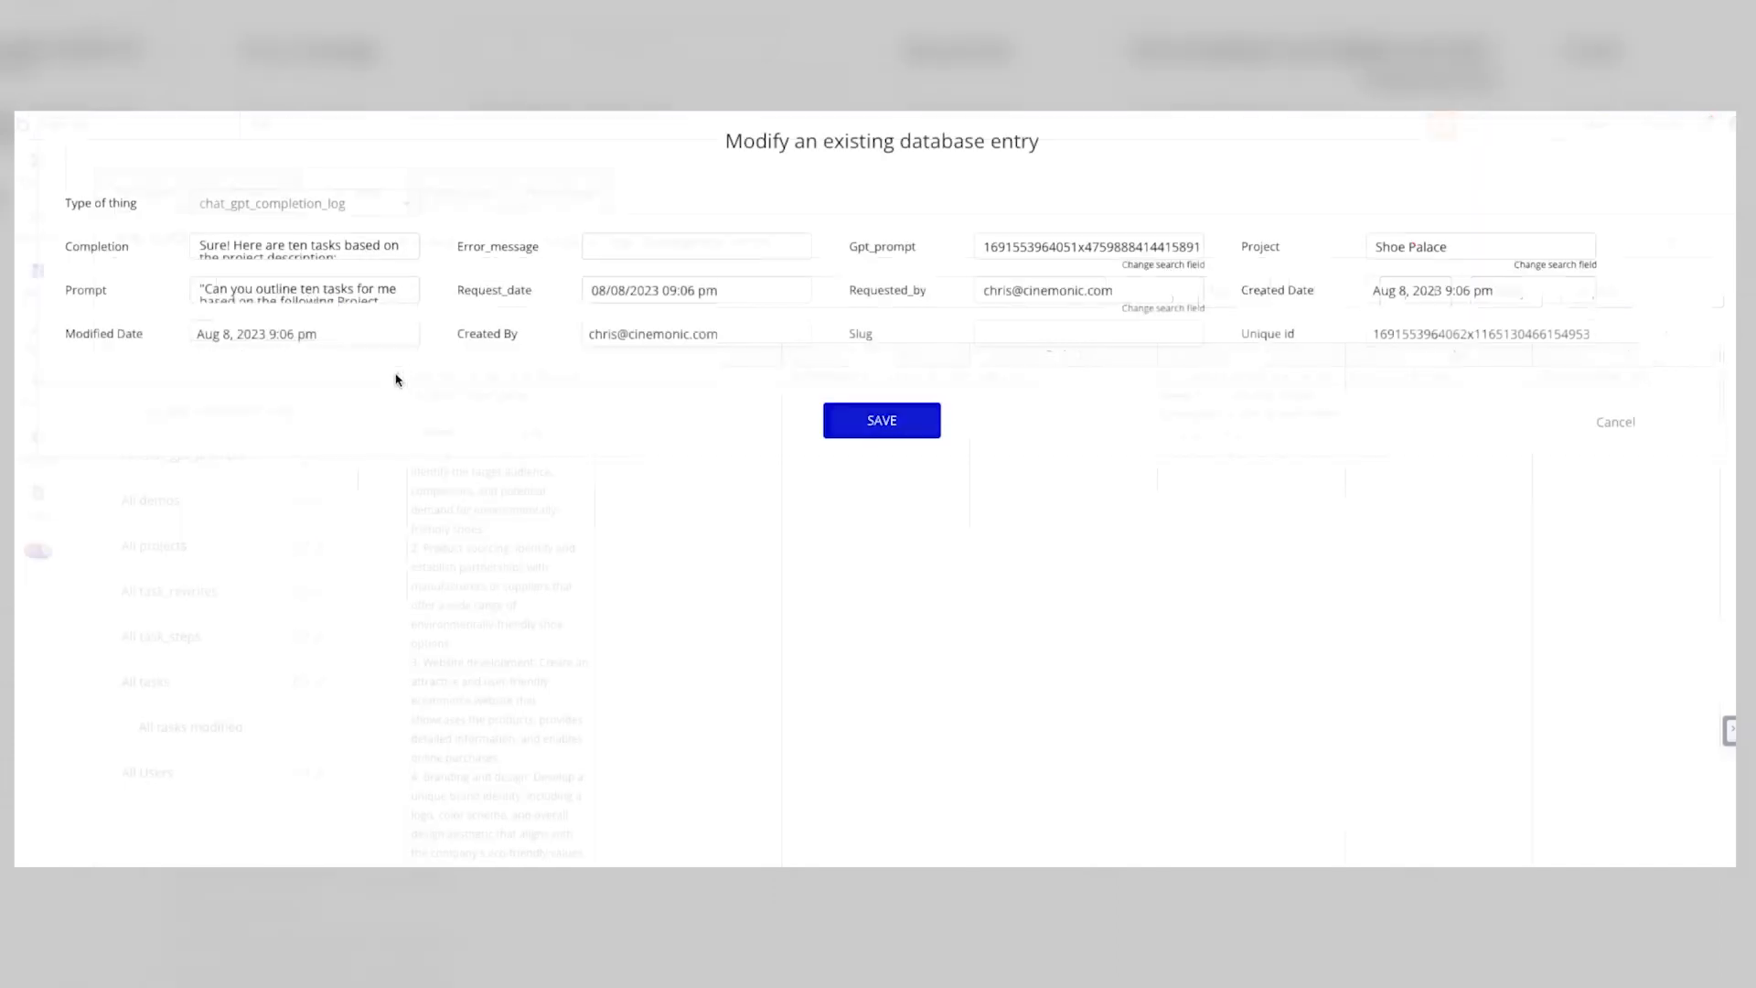
click(353, 245)
scroll(307, 284, down, 2)
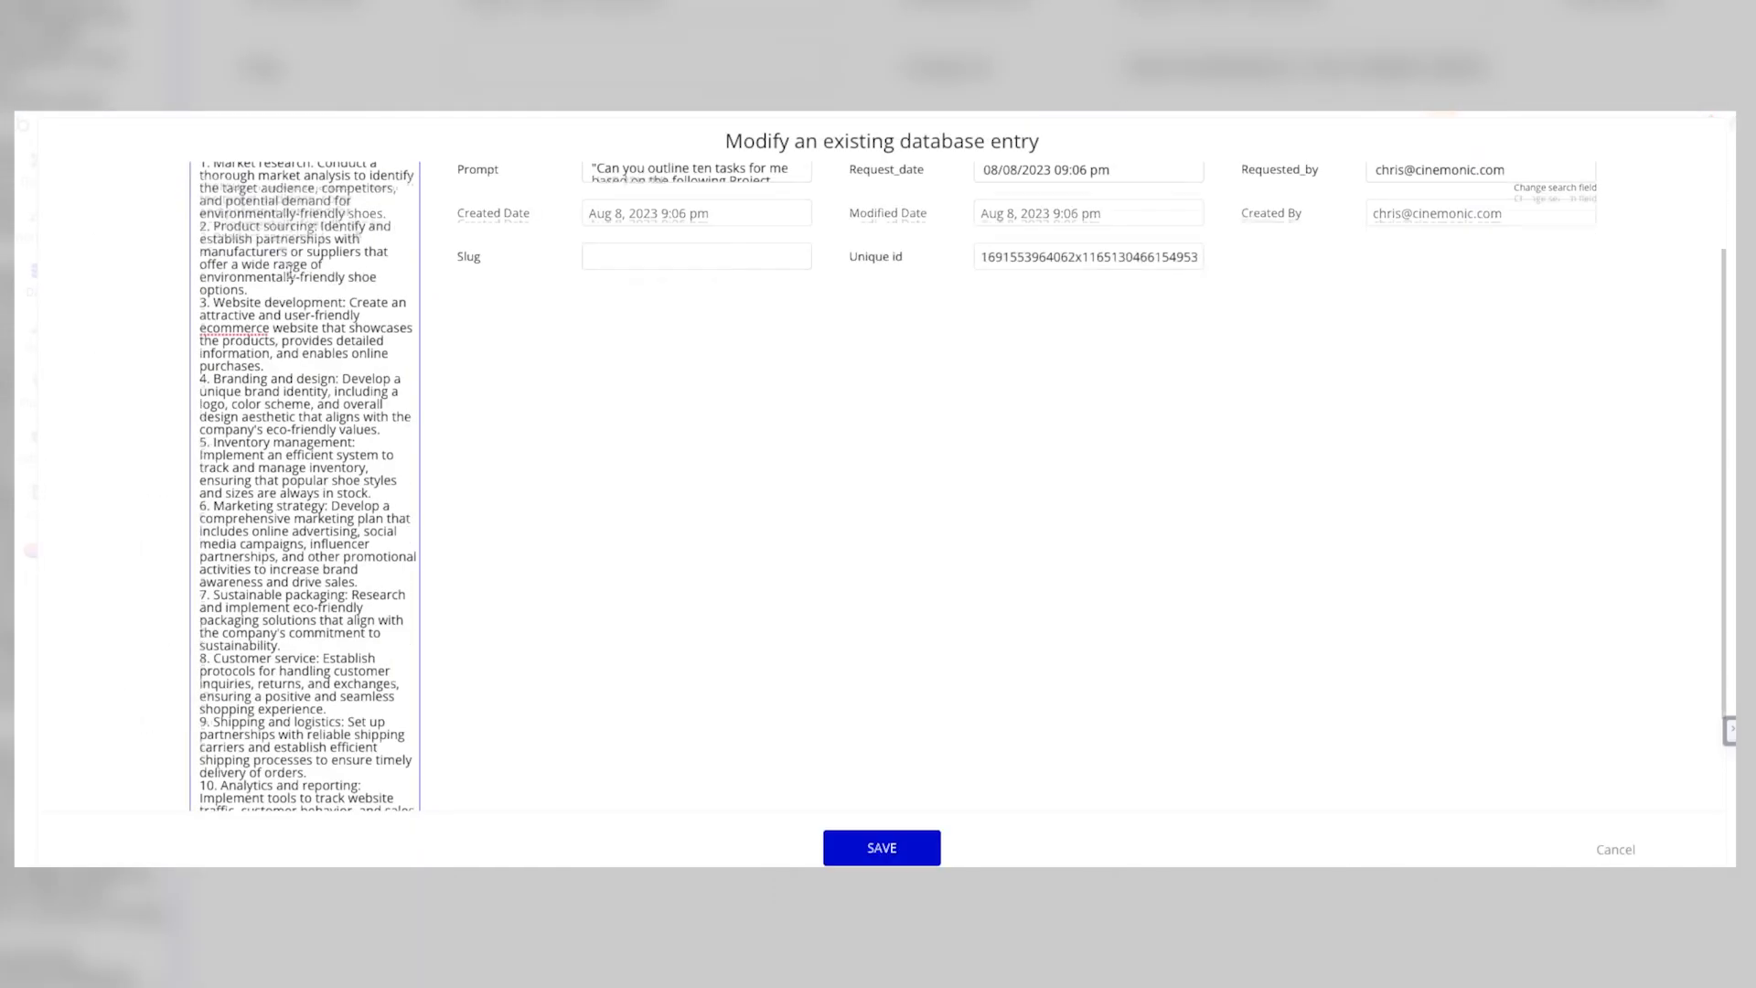
scroll(316, 293, up, 2)
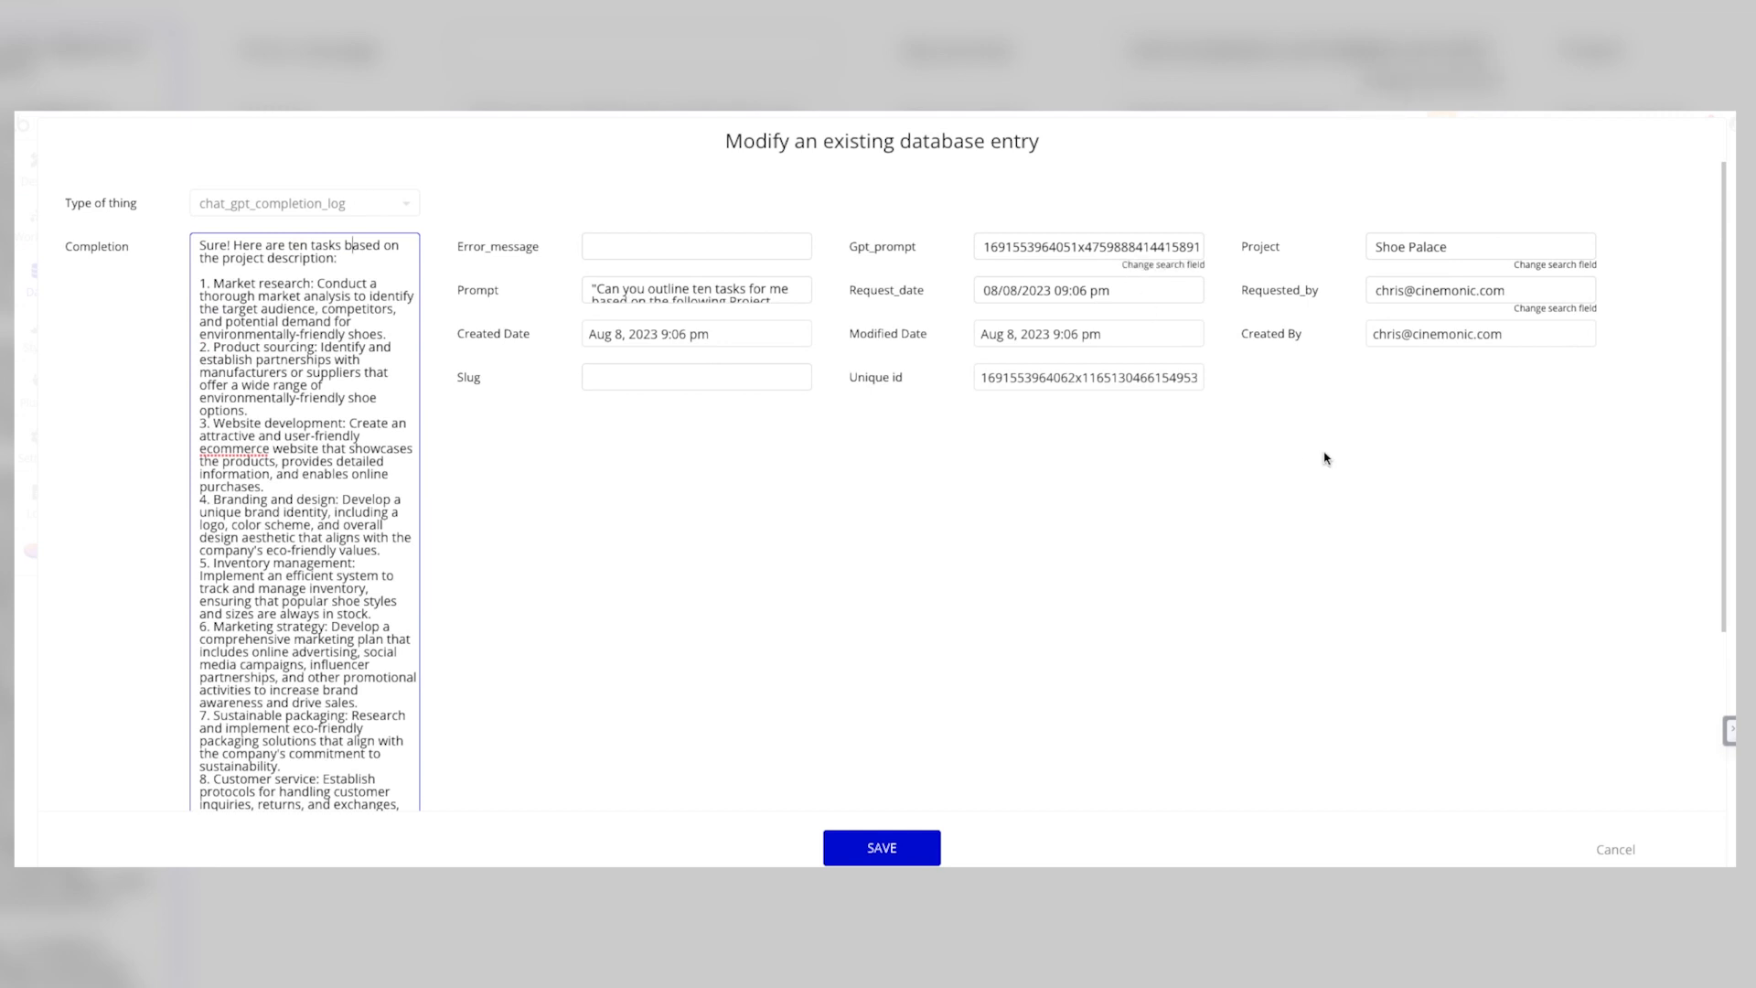
click(1054, 197)
click(1616, 423)
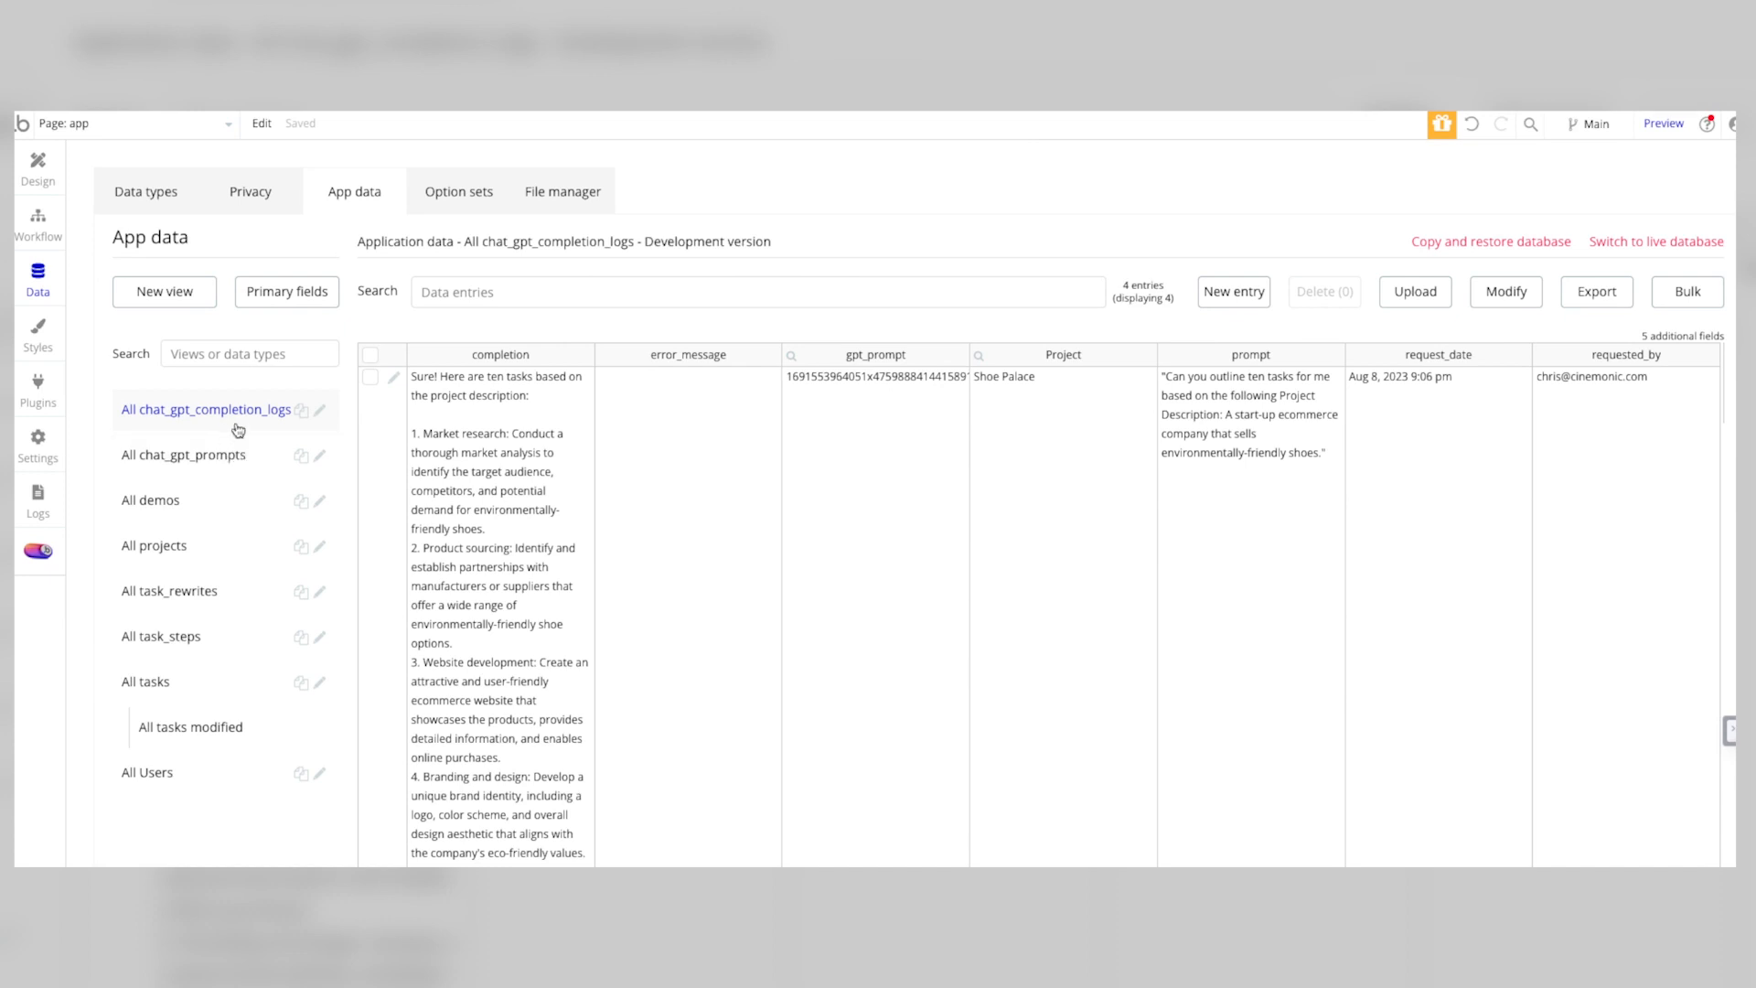
Step: Look through the chat_gpt_prompts, chat_gpt_completion_logs and projects app data, and inspect the Car Rentals project entry without saving
click(203, 457)
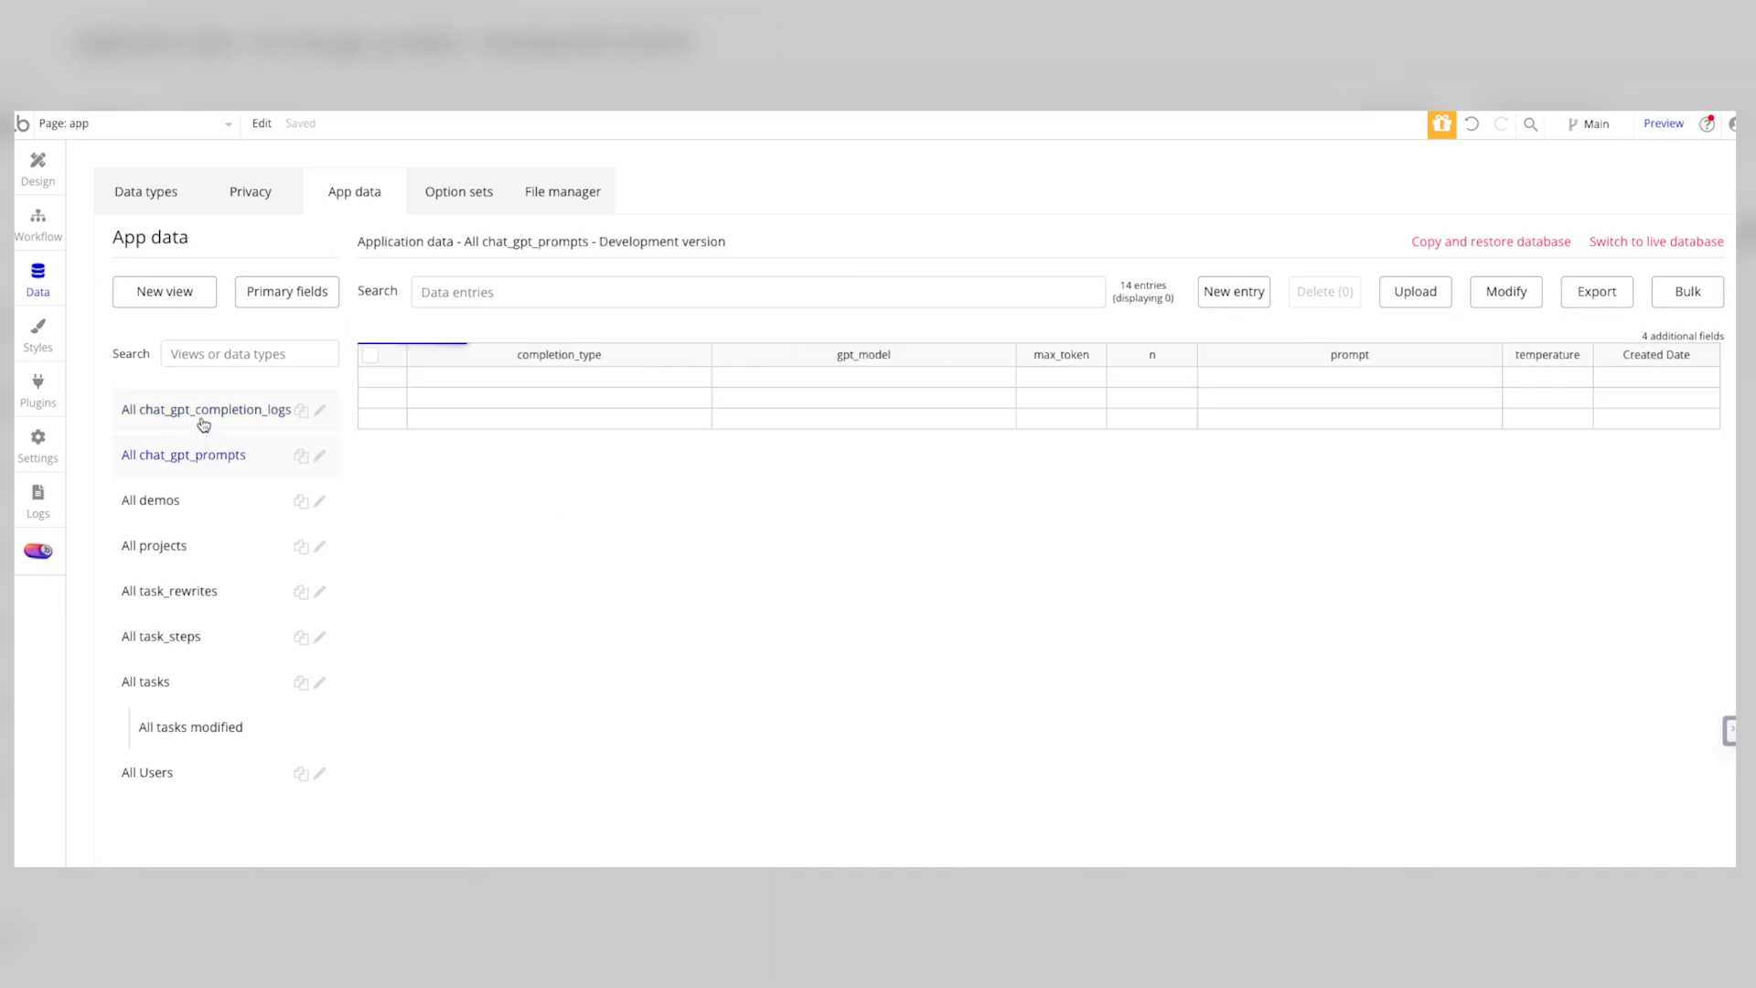
click(201, 409)
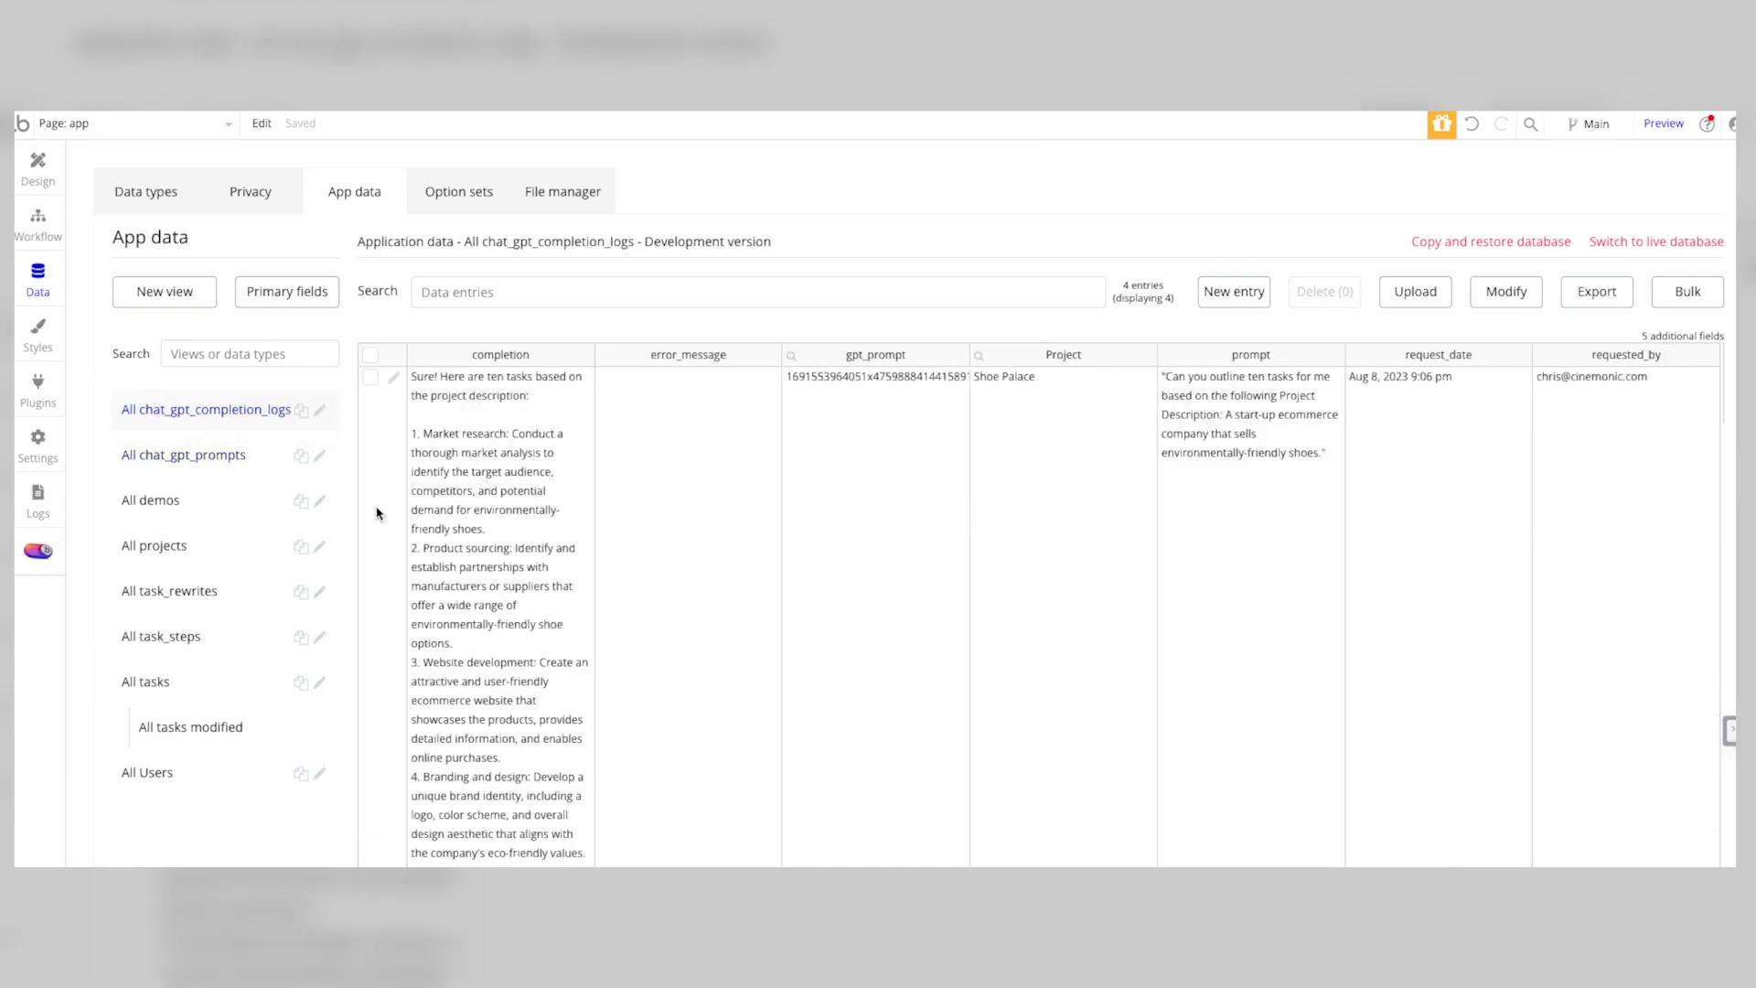
click(179, 547)
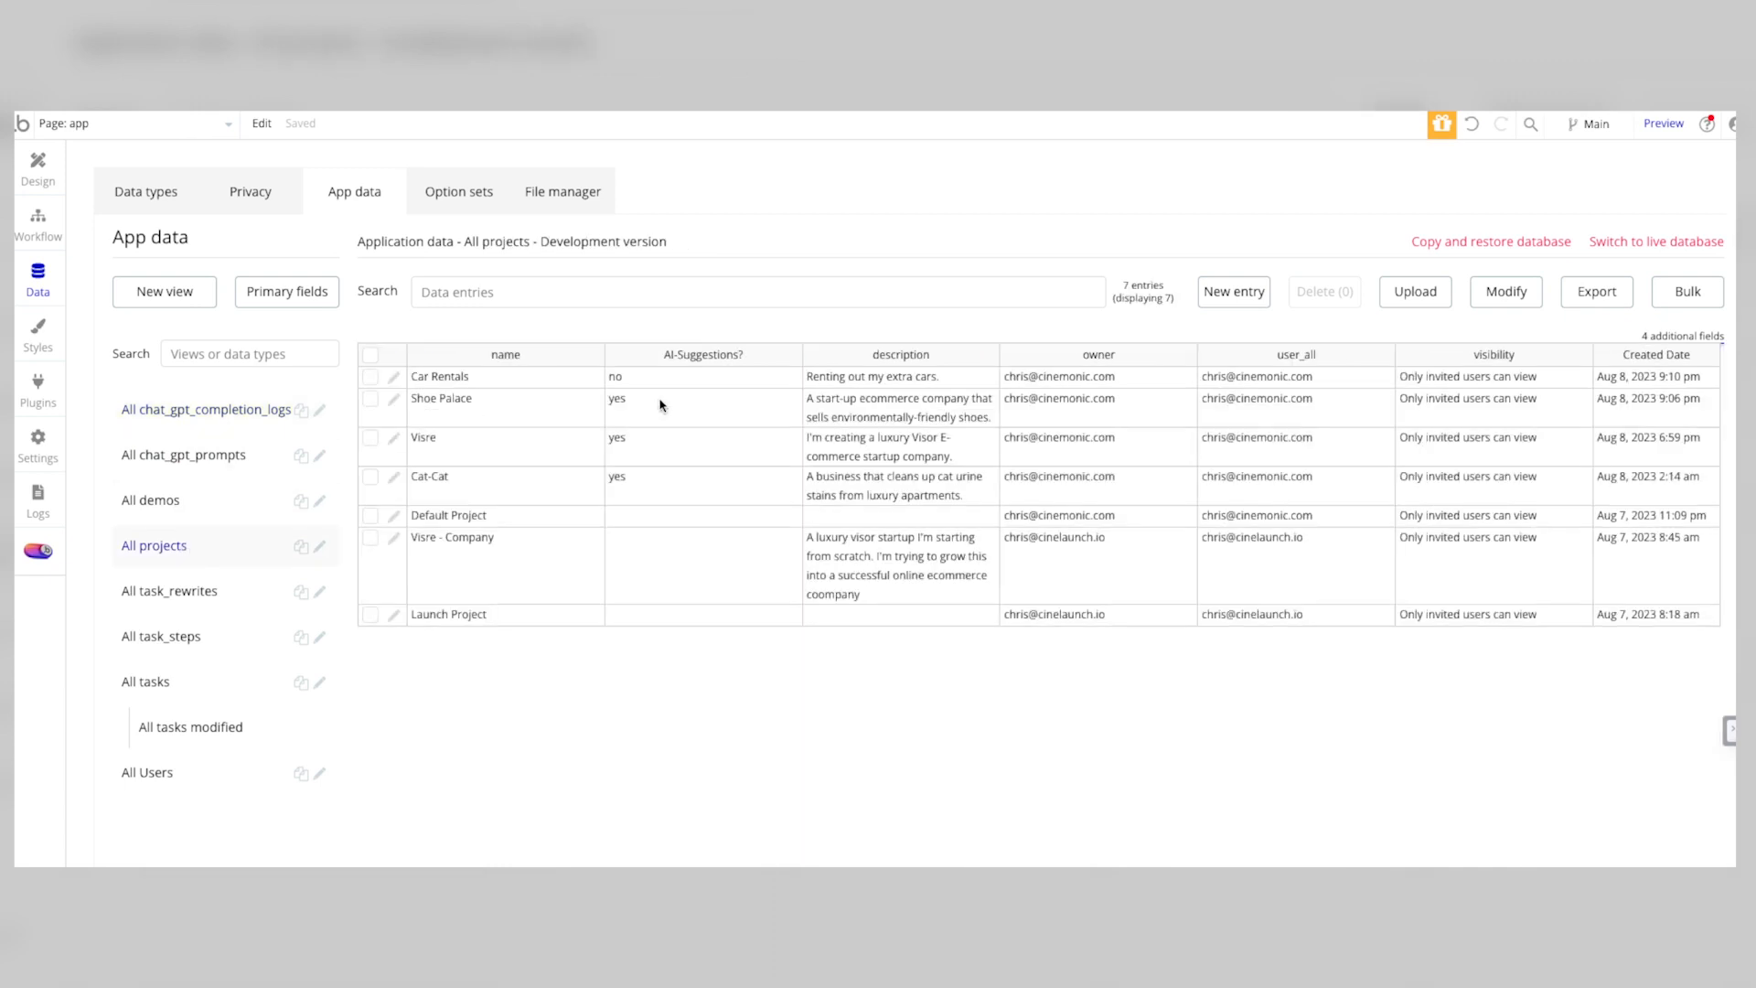
click(394, 376)
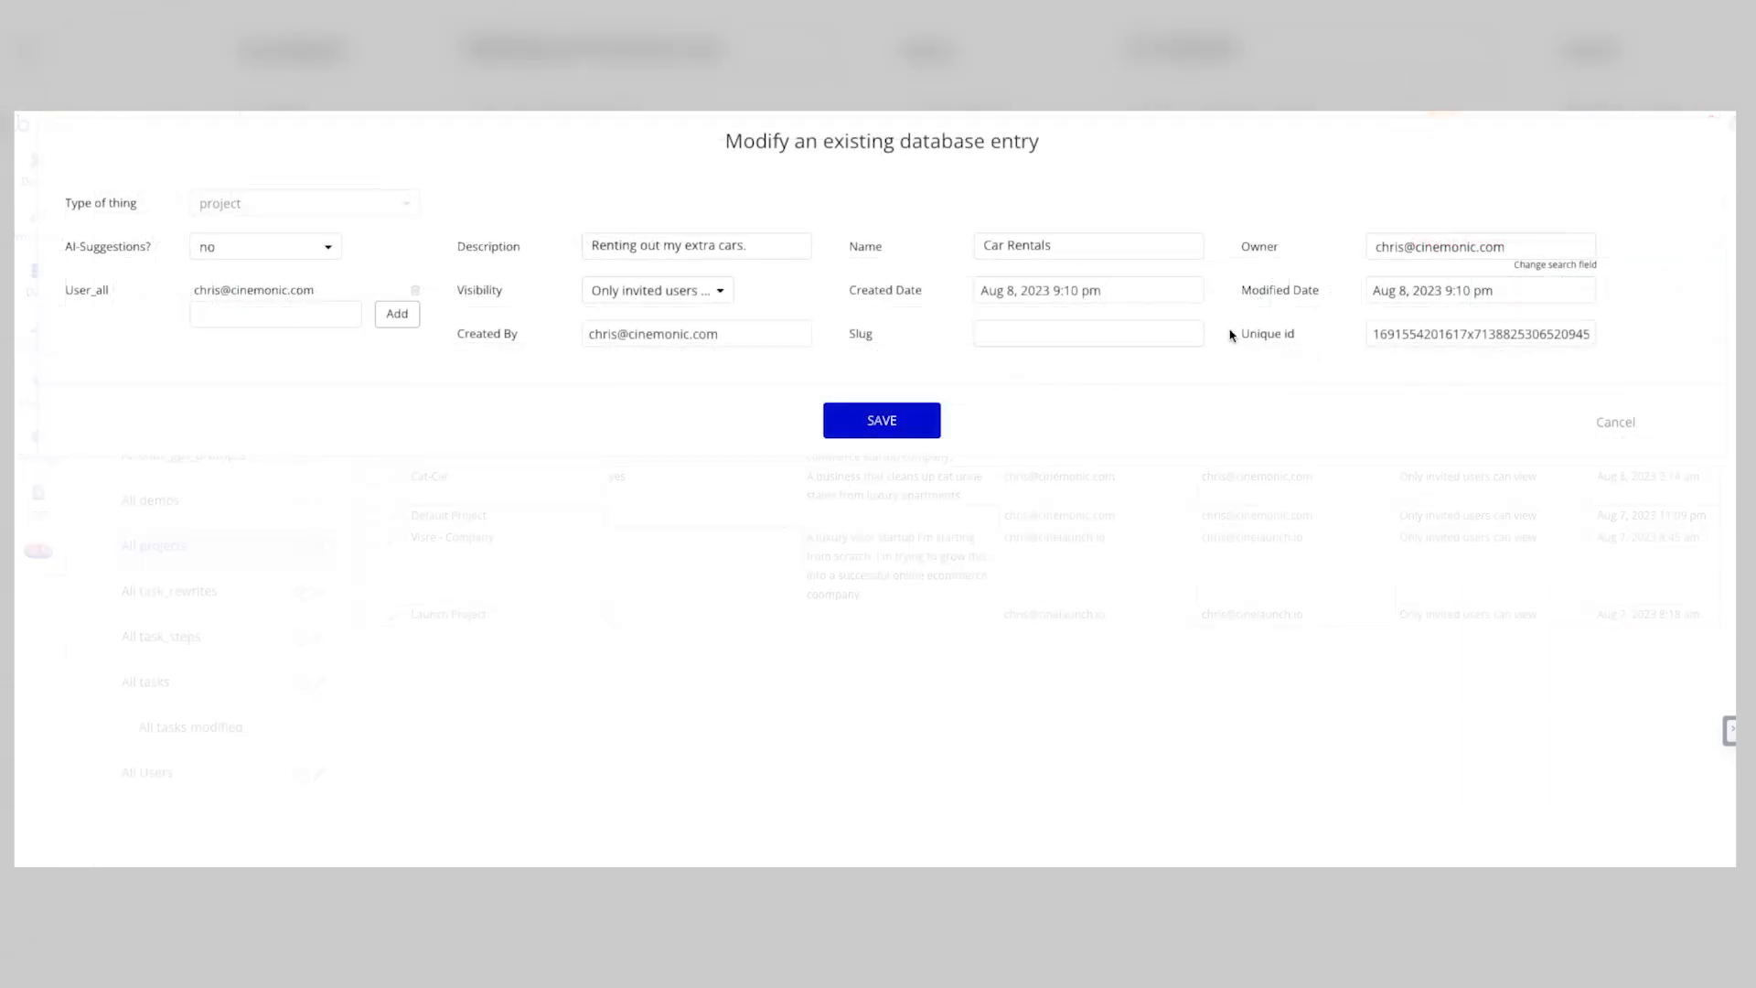
click(1616, 422)
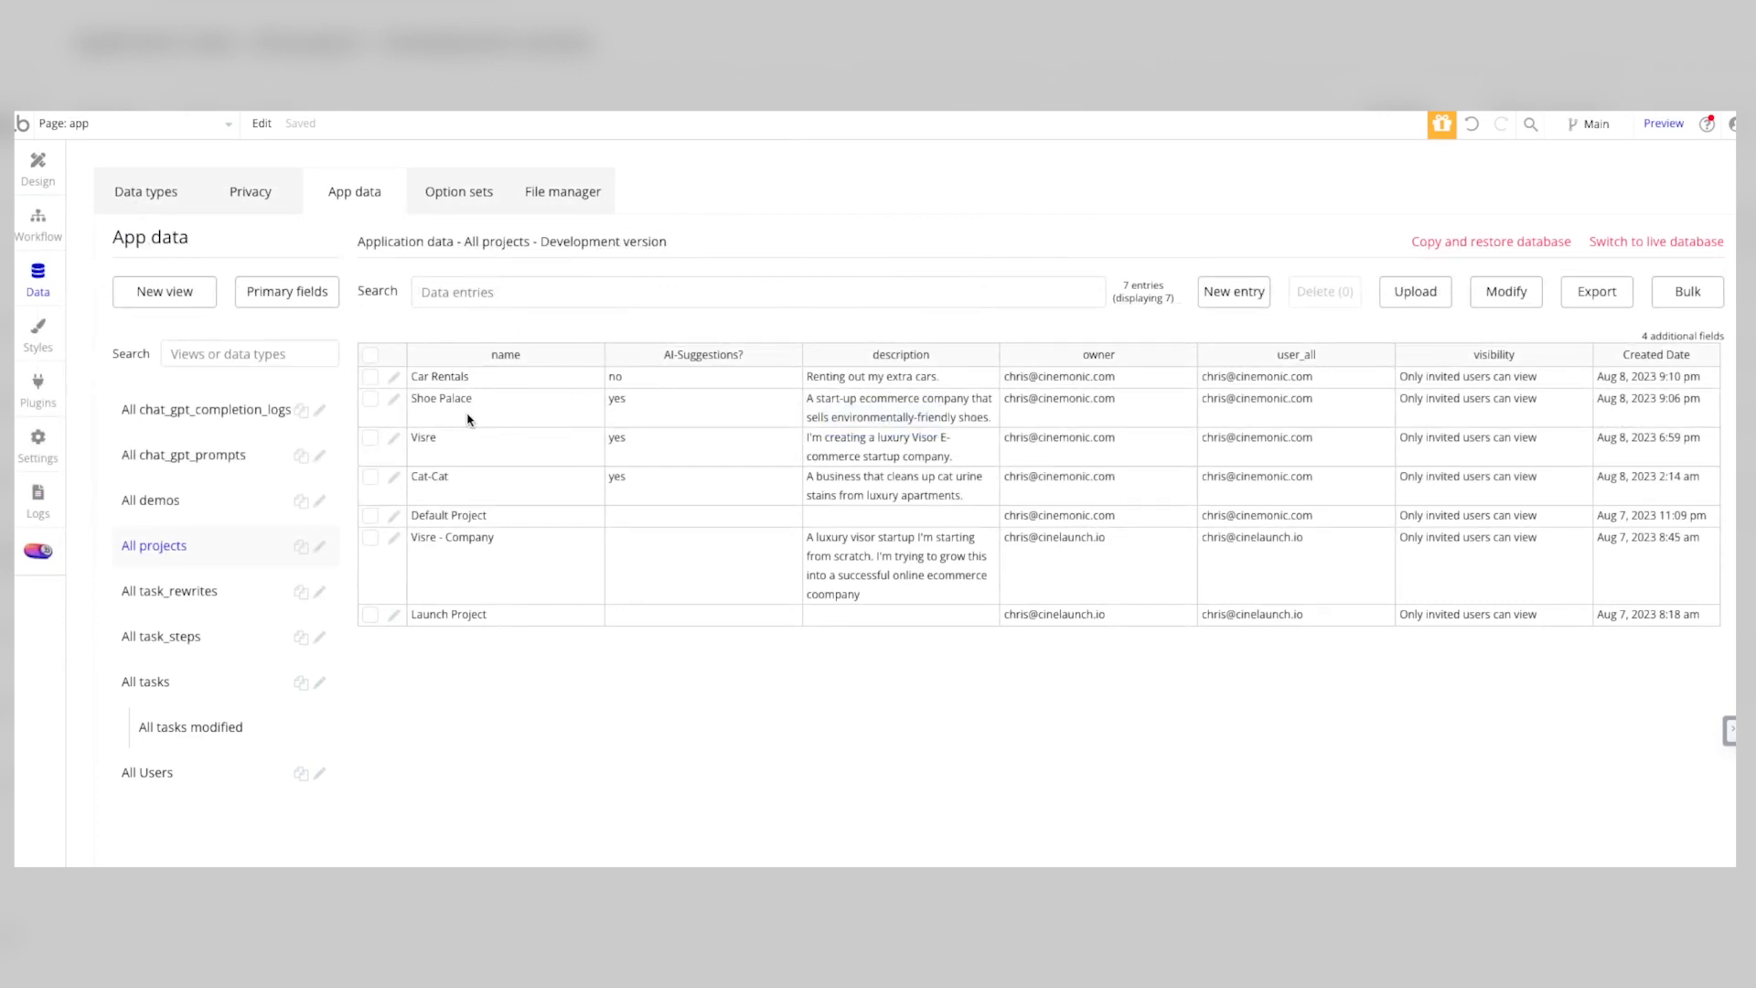
Step: Set the Cat-Cat project's AI-Suggestions to no, save the entry, and check the Cat-Cat project in the running app
click(394, 477)
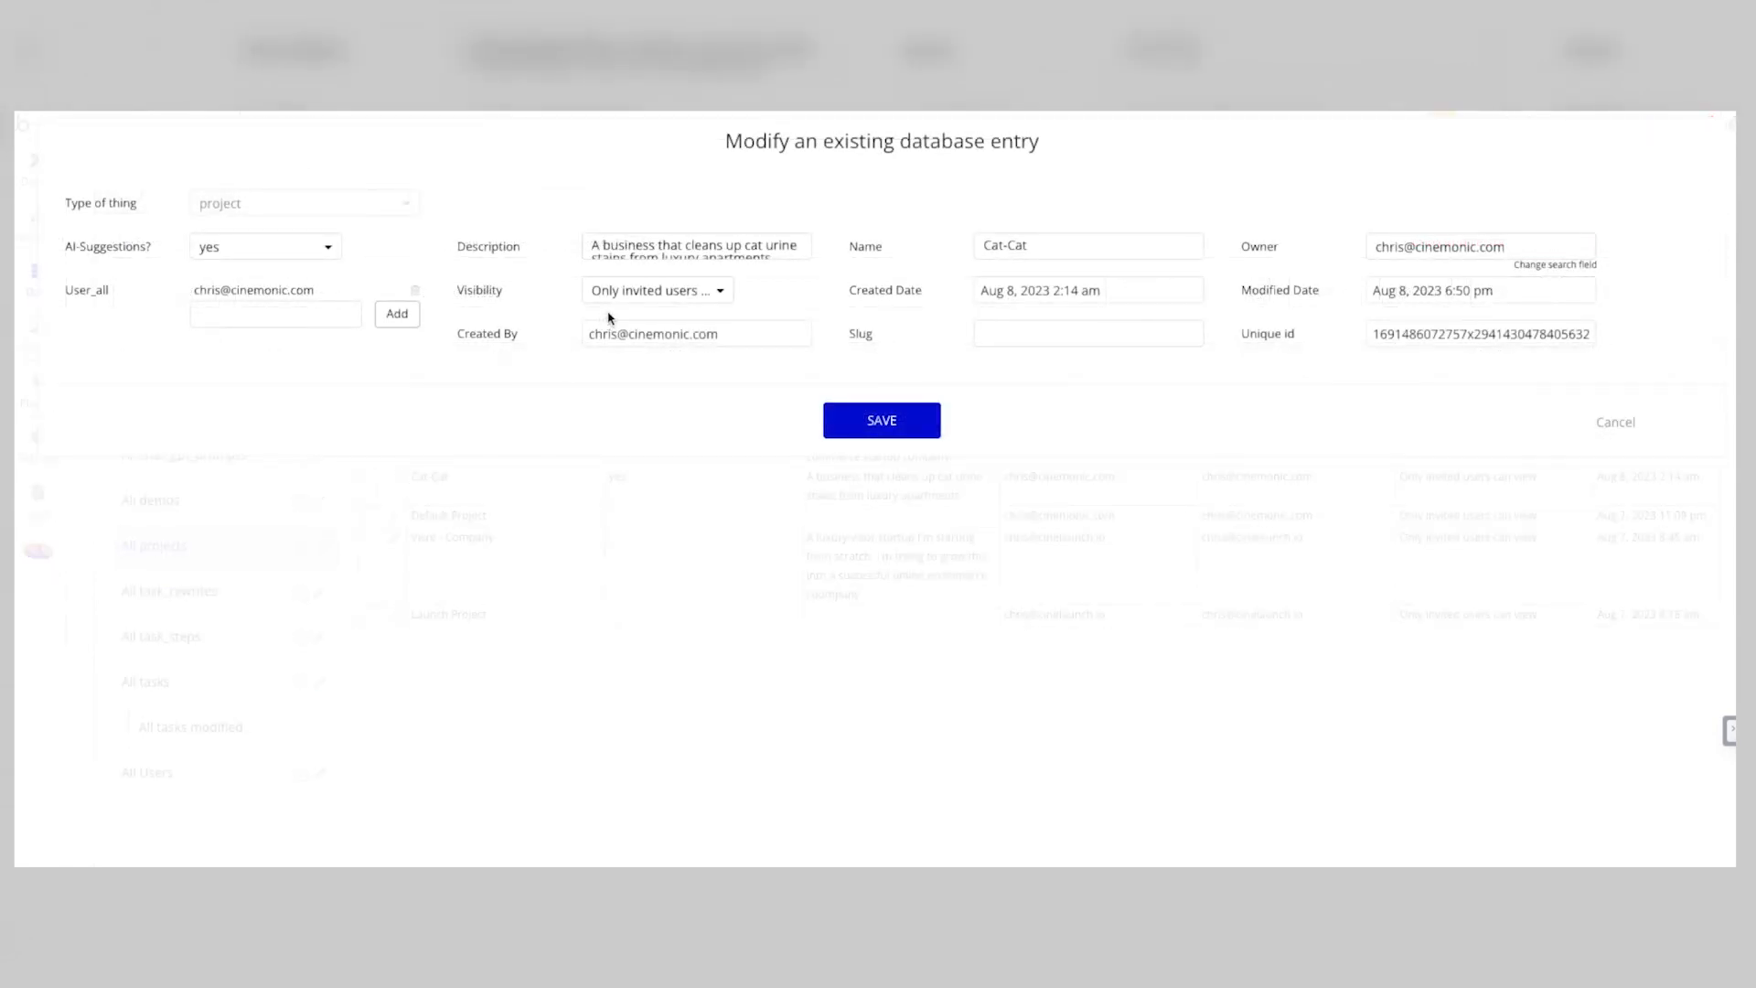
click(295, 245)
click(265, 303)
click(881, 420)
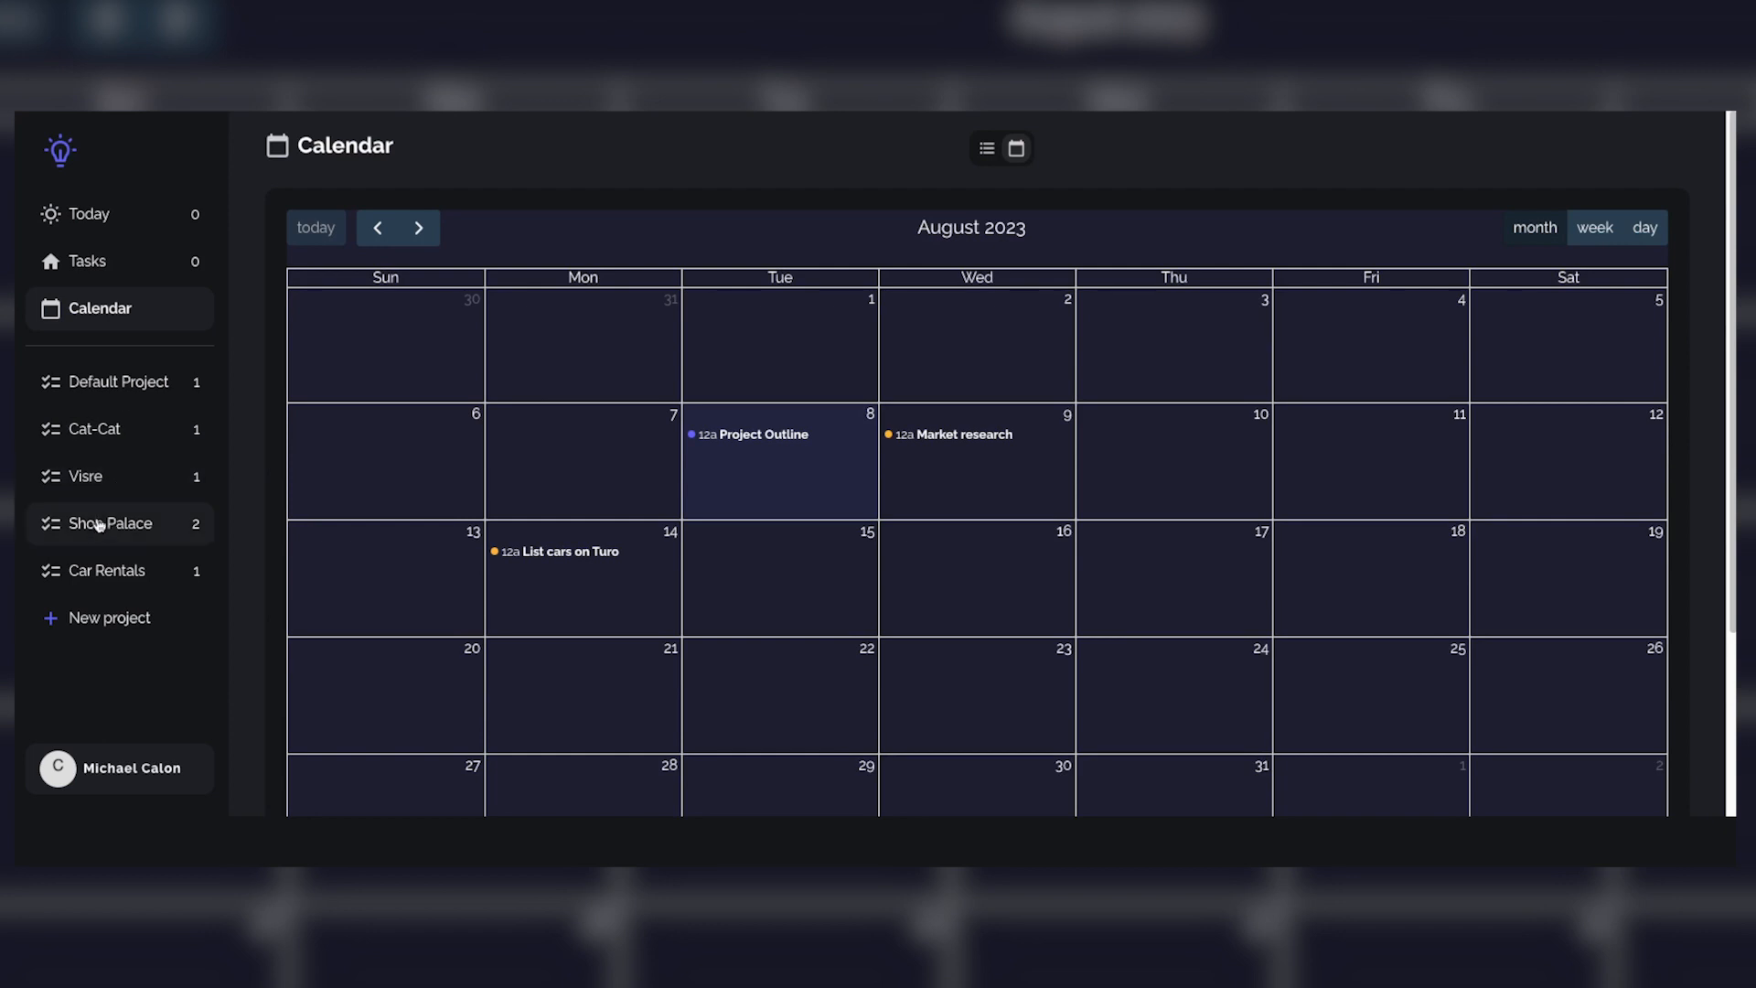
click(108, 432)
click(388, 290)
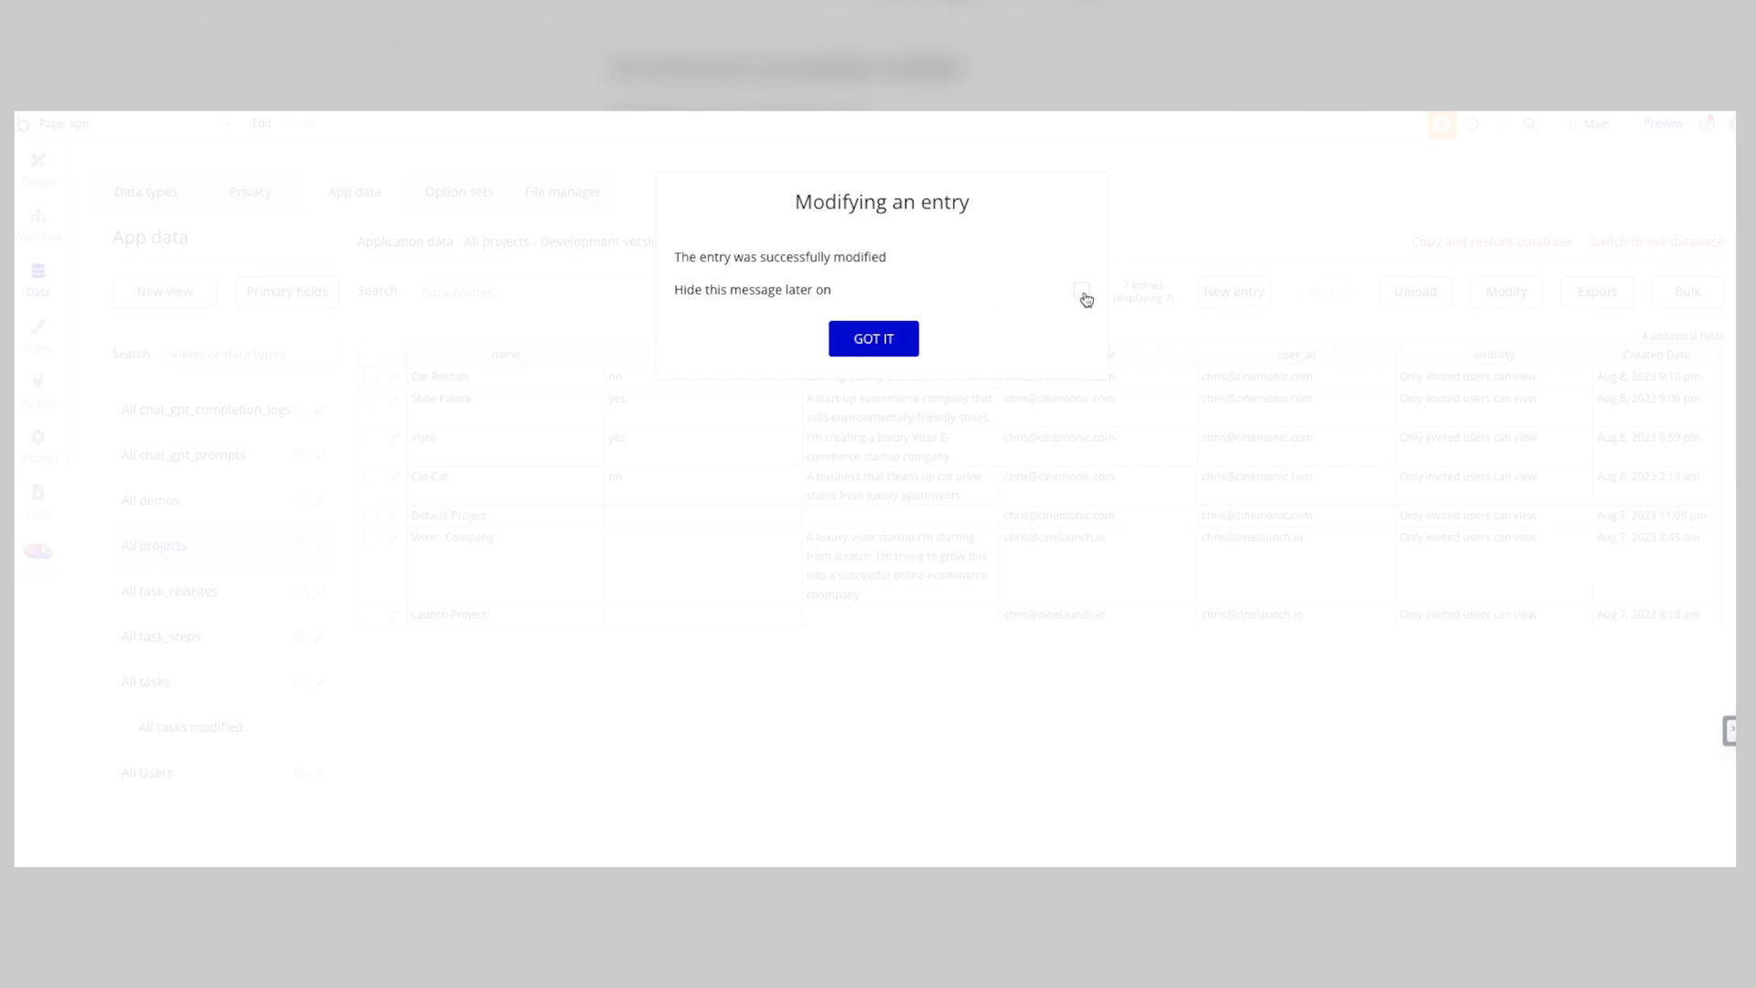
click(874, 339)
Step: View the All tasks modified data, and reveal Group Menu on the app page's design canvas to inspect its layout
click(173, 727)
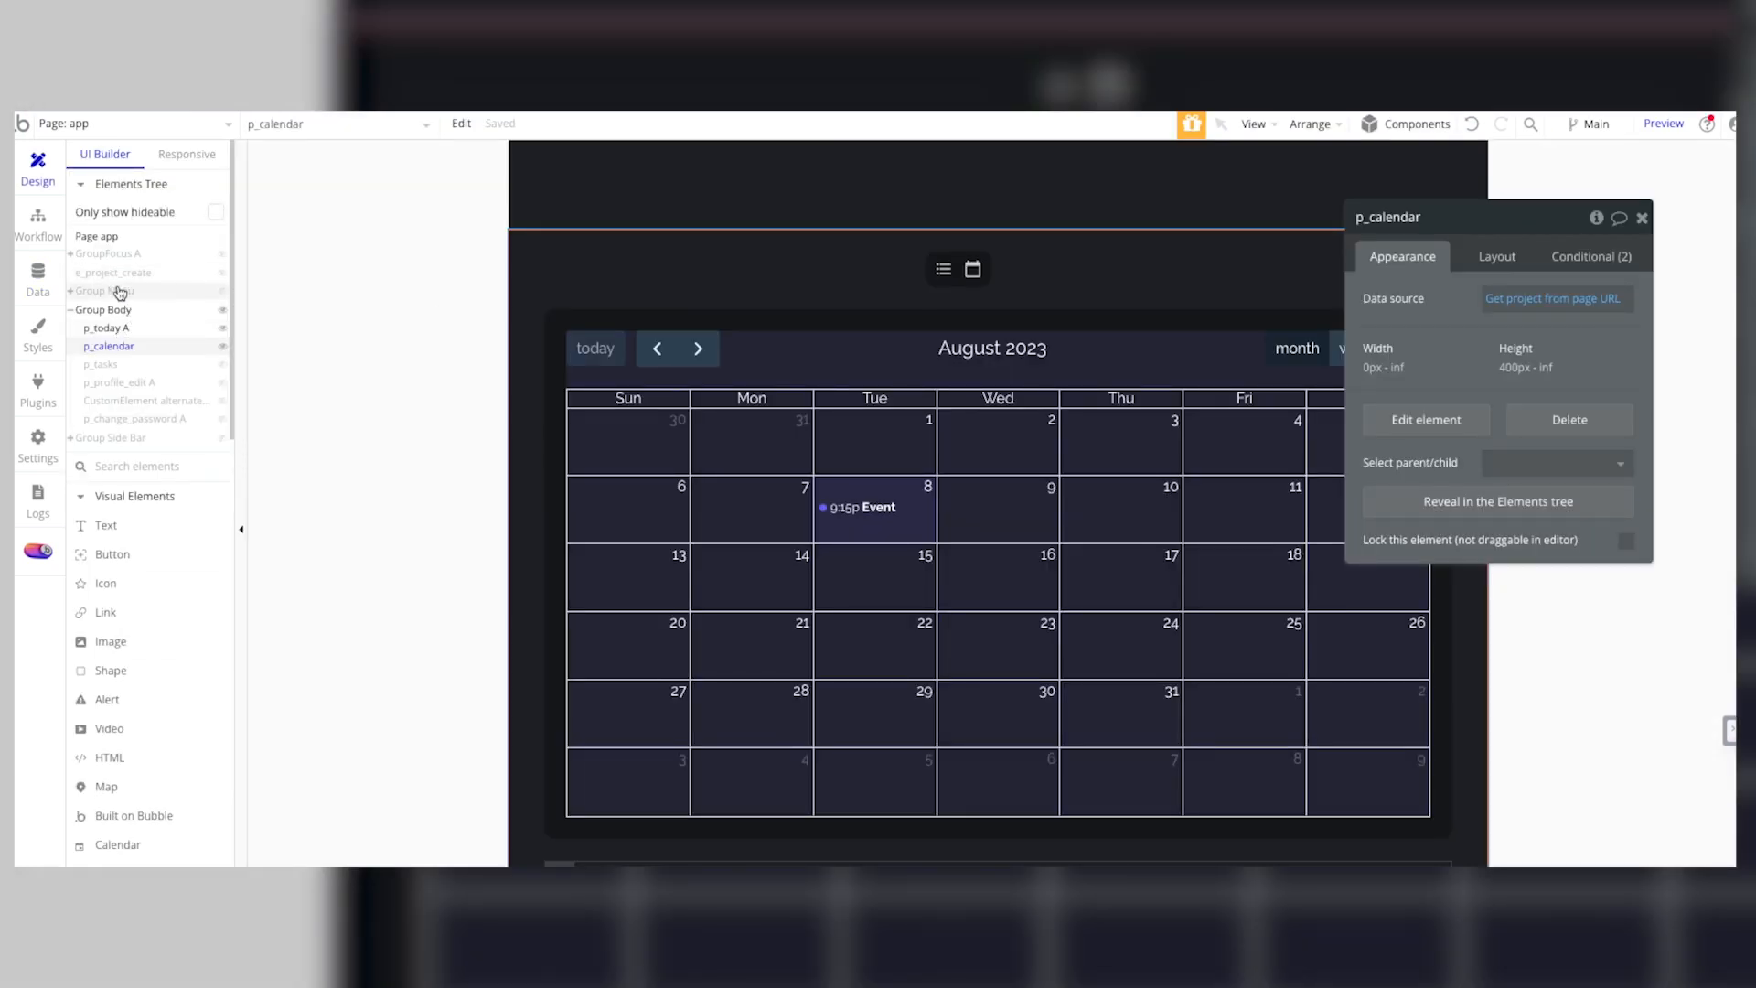
click(117, 291)
drag(118, 291, 987, 411)
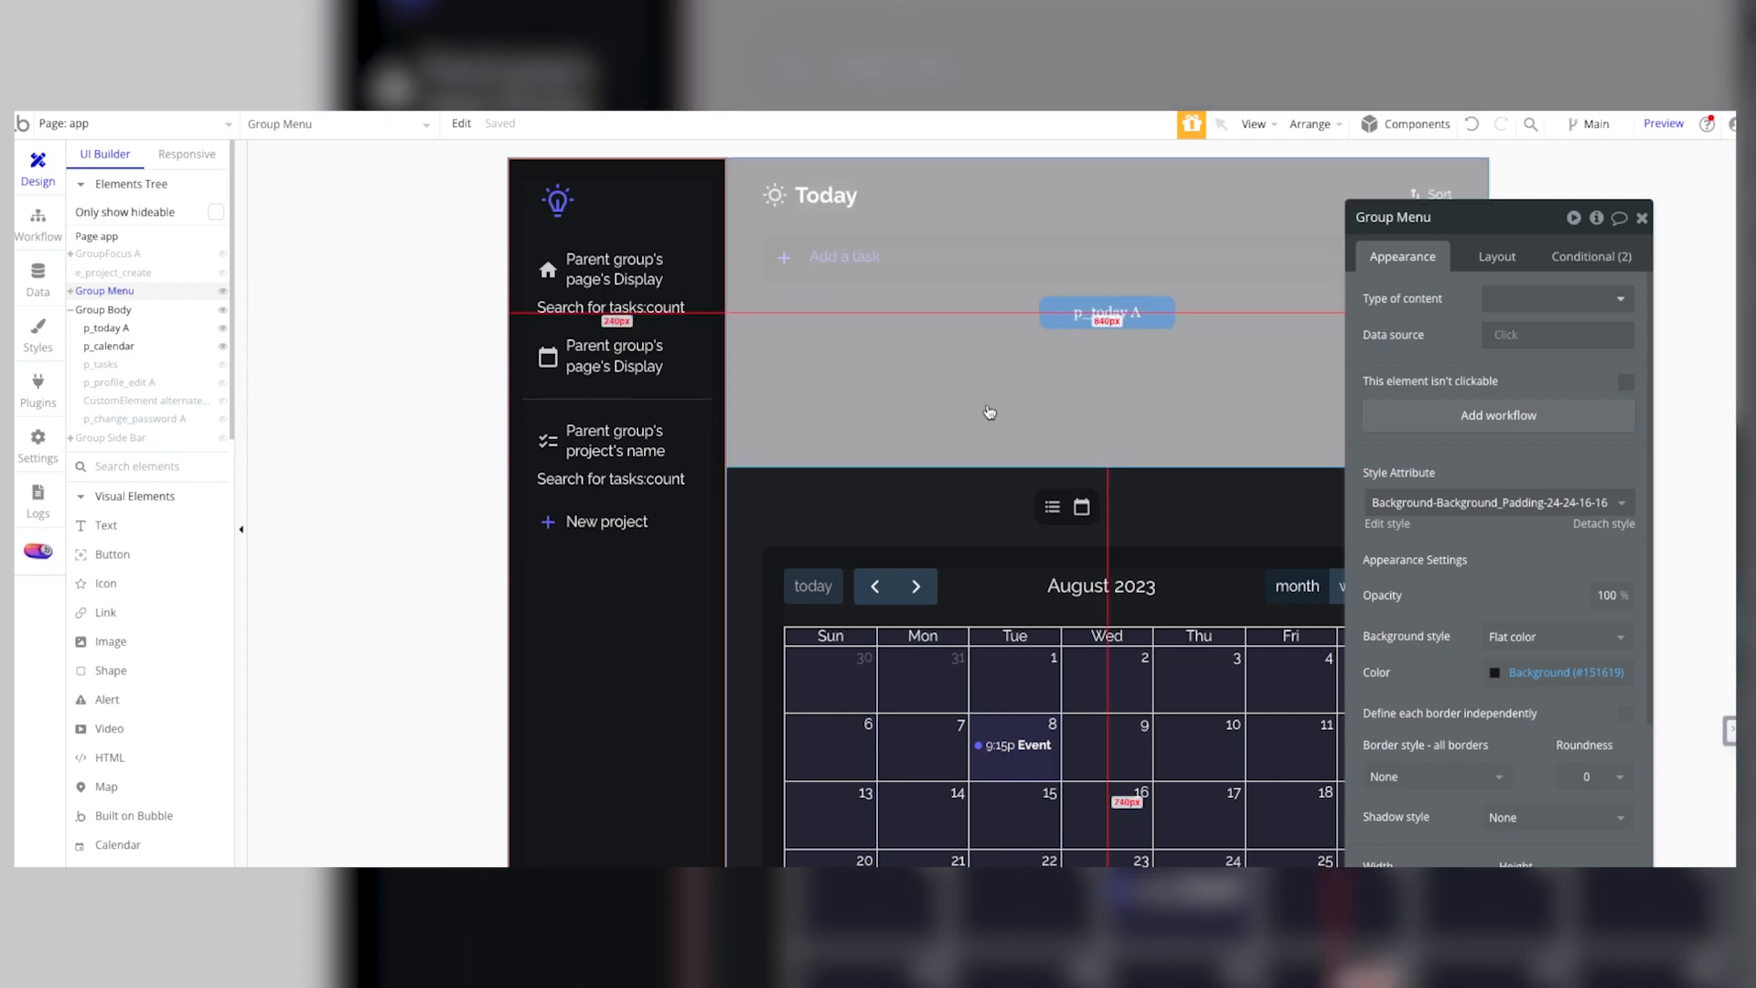
drag(988, 410, 1005, 418)
drag(1012, 414, 1016, 238)
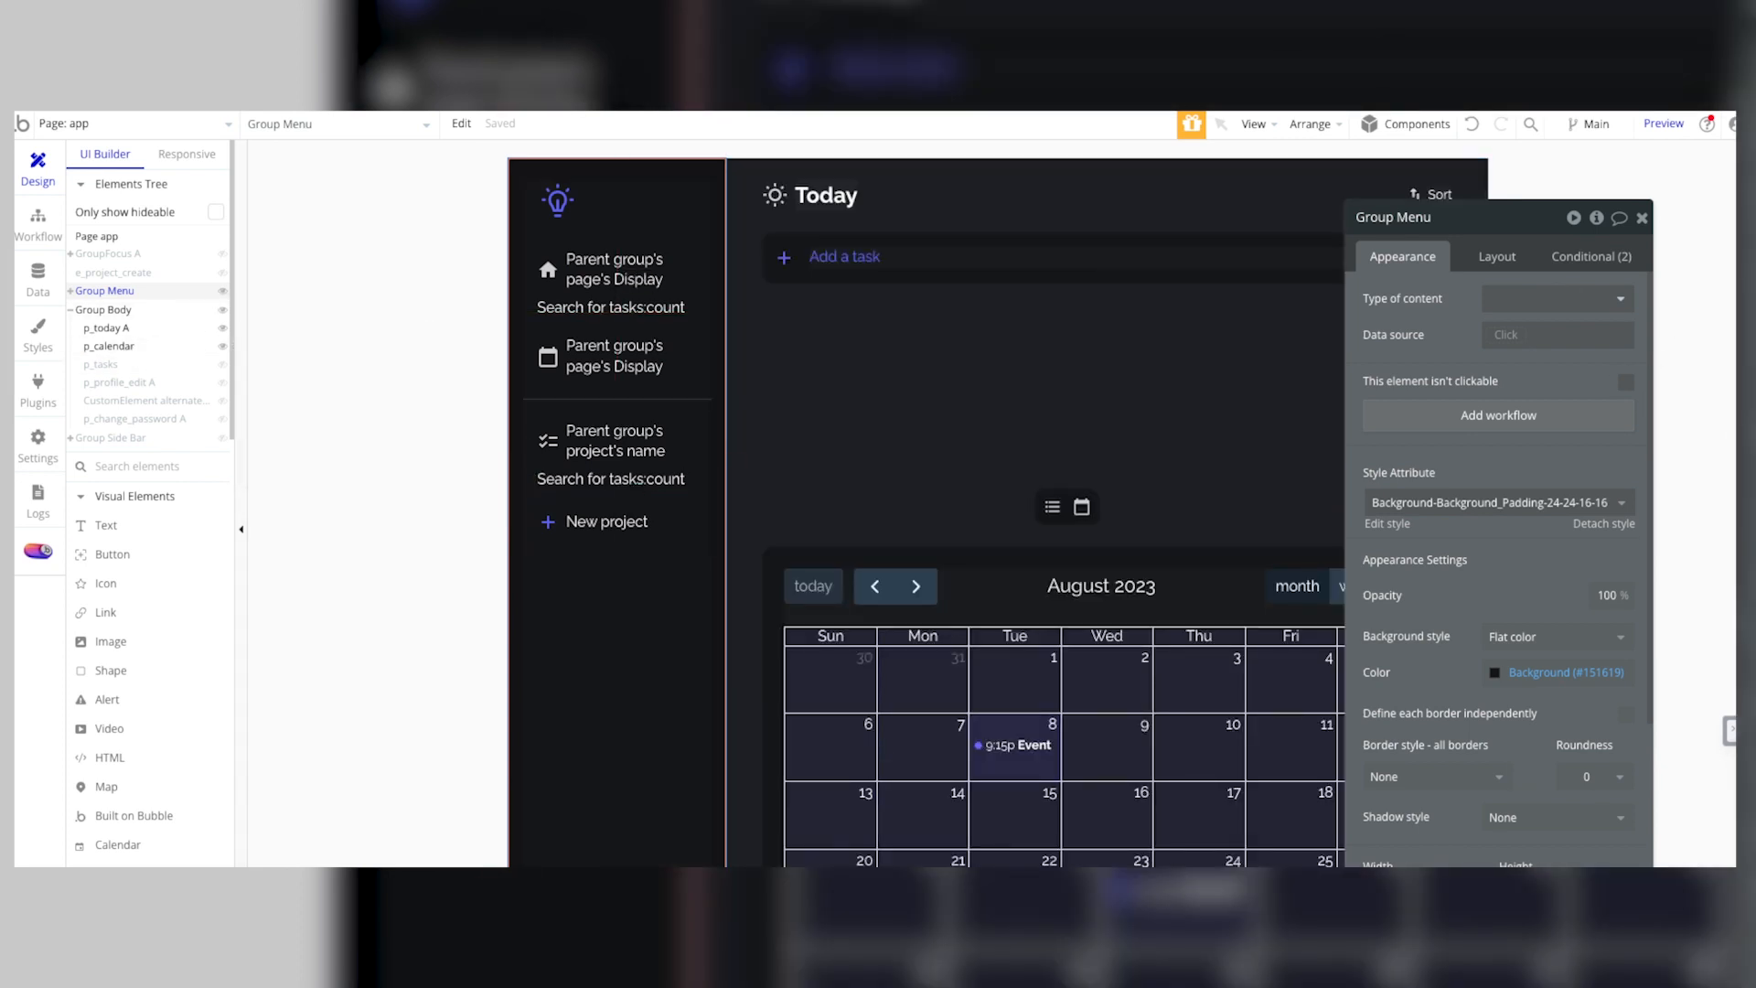
Step: Open the p_tasks reusable element and display the properties of its Add a task text
click(87, 123)
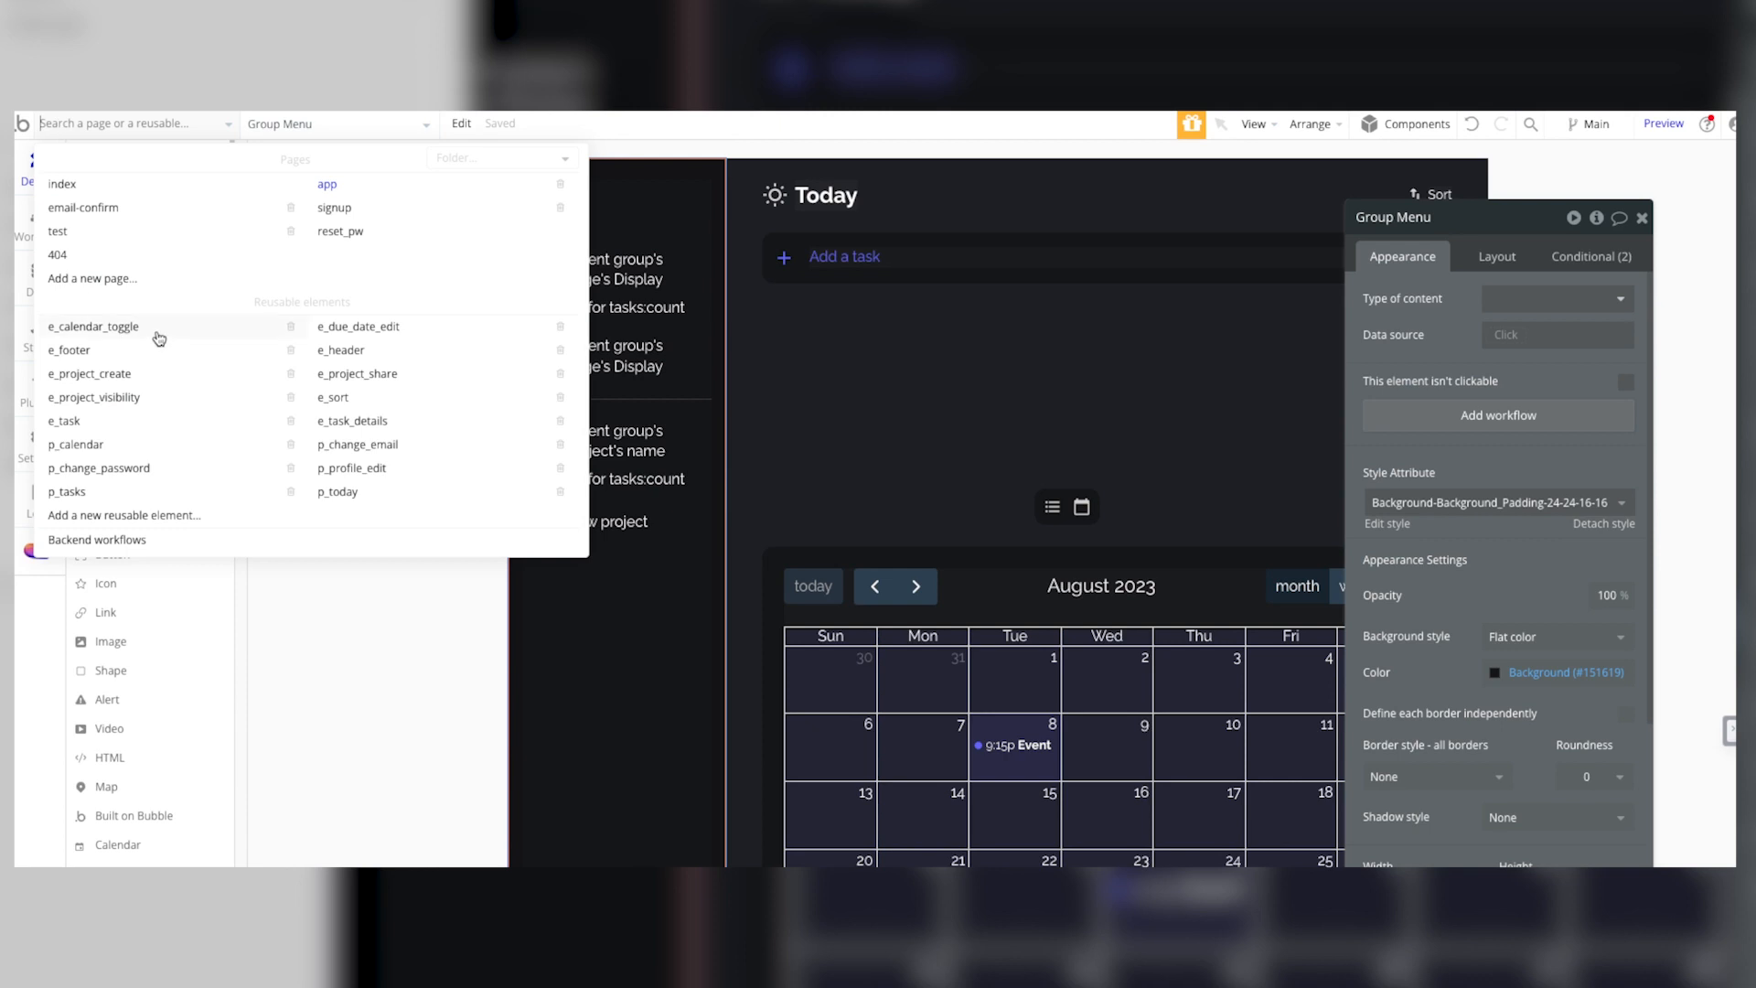
click(98, 494)
click(753, 282)
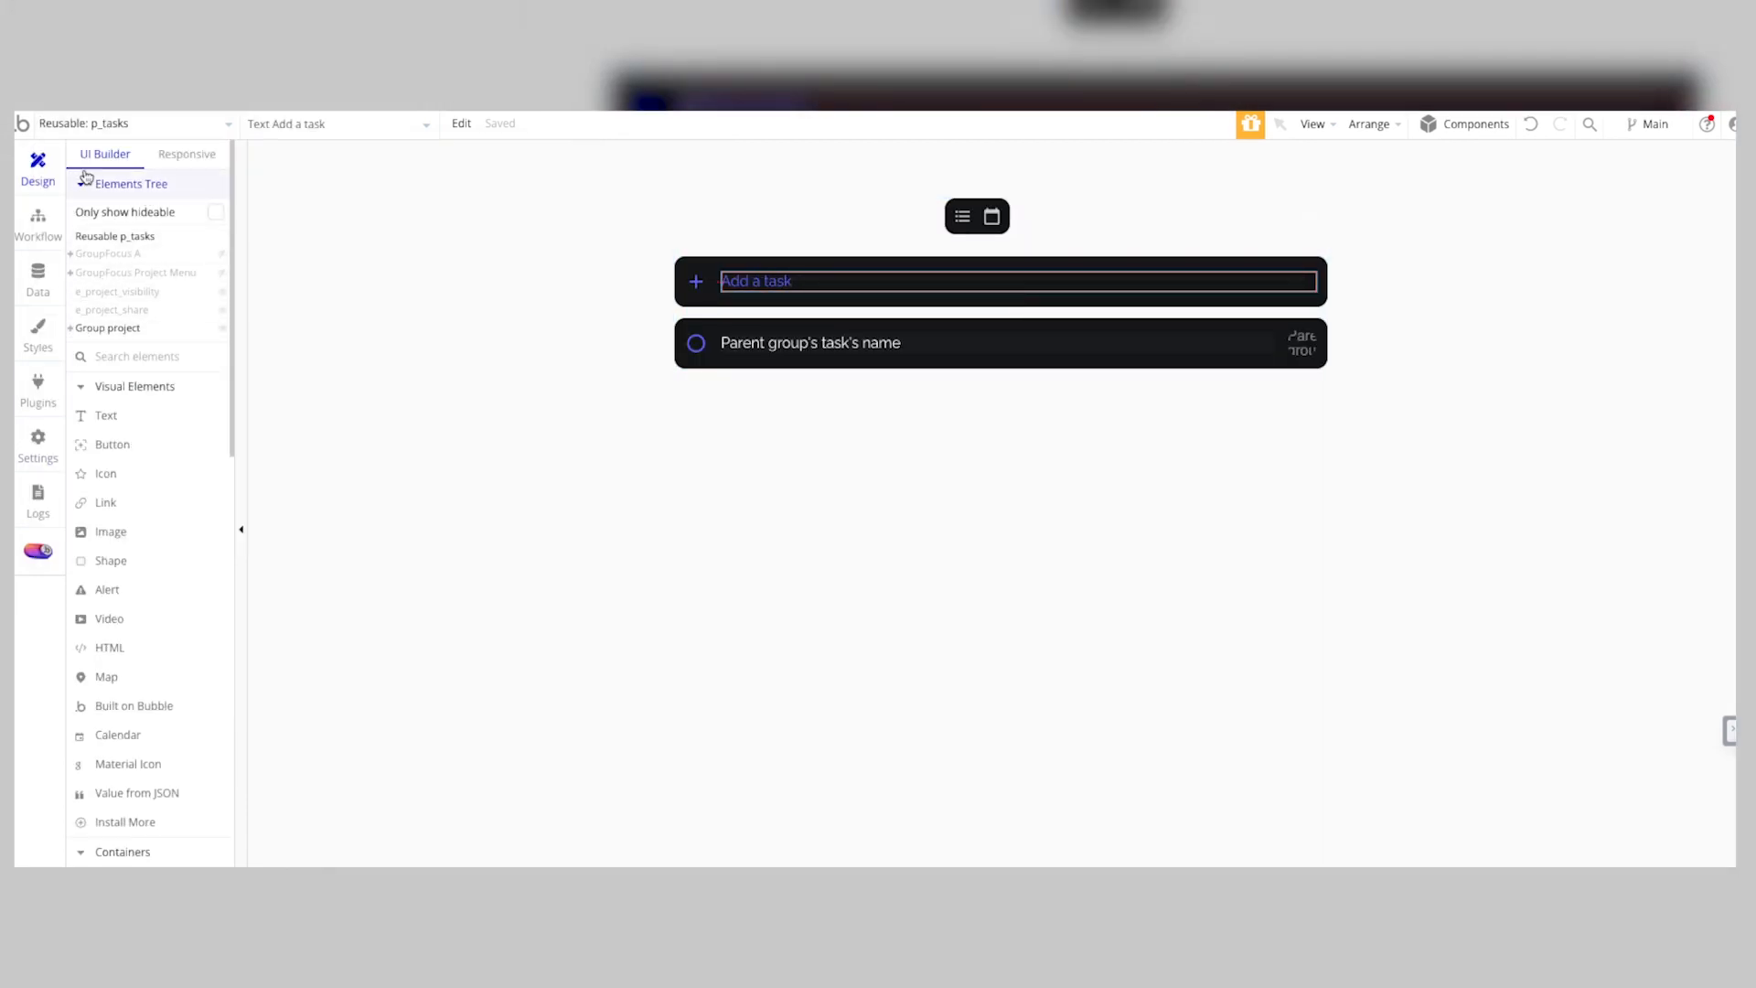
double_click(1113, 275)
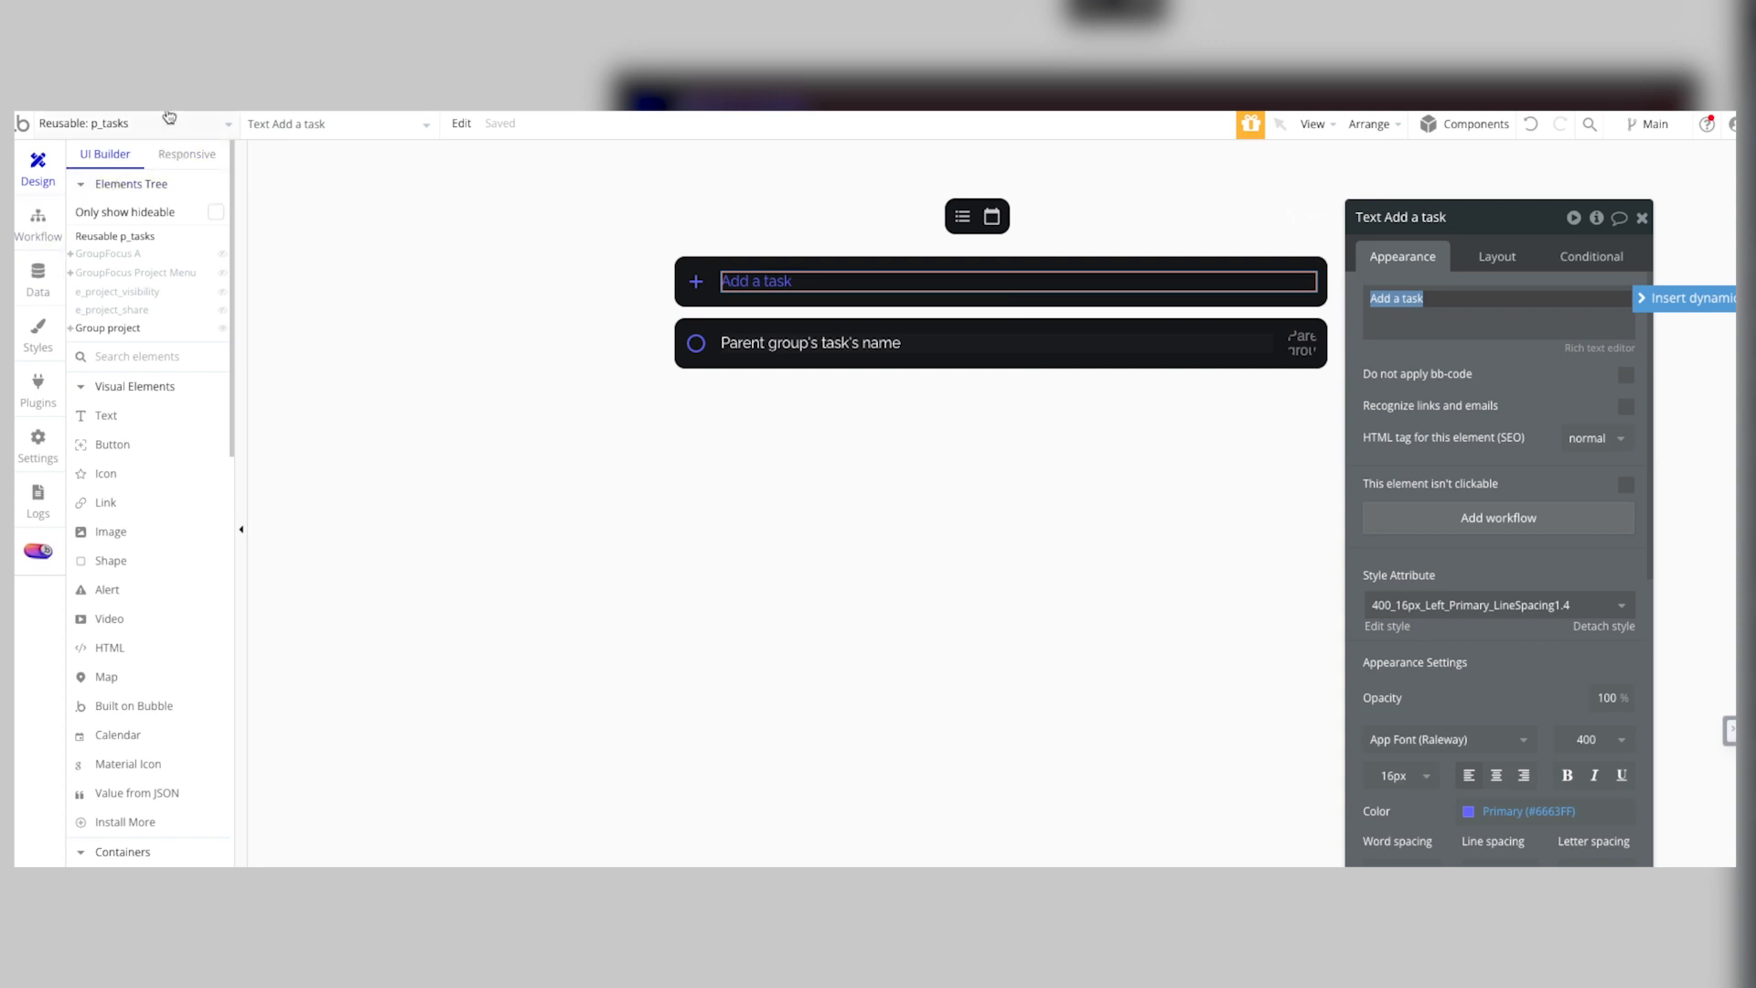
Step: Browse the app's element styles, inspect the Group Border style, and view the font and color style variables
click(38, 332)
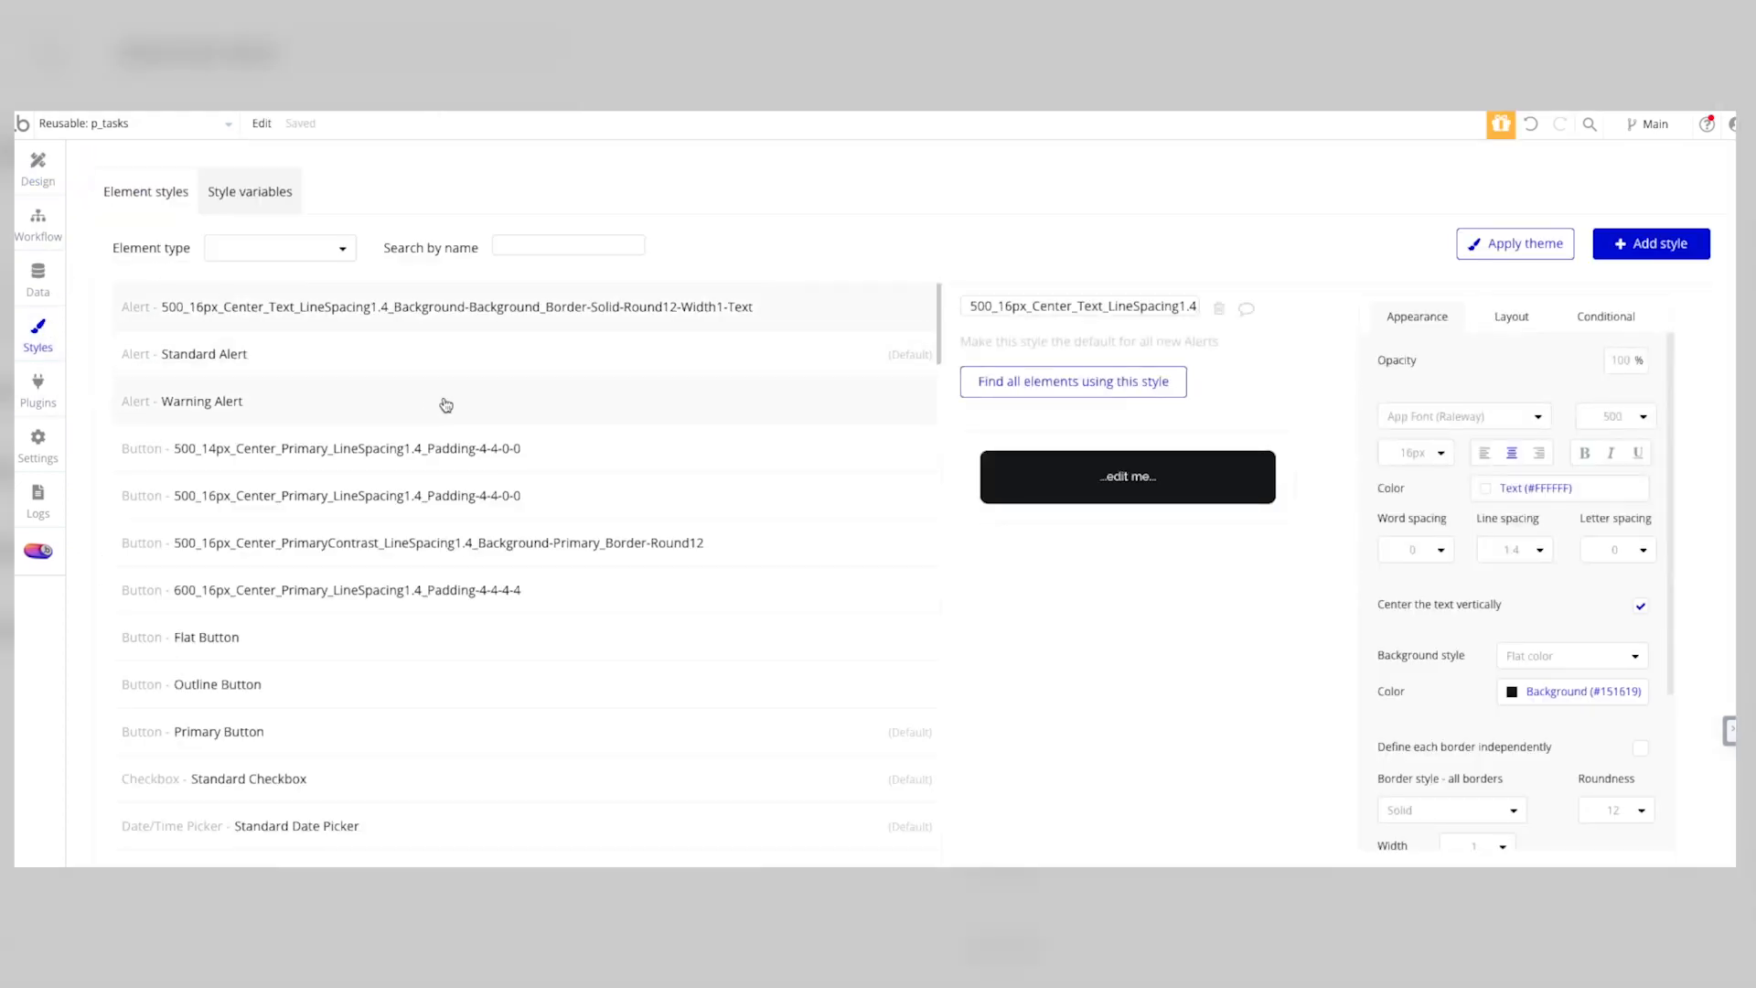
scroll(448, 407, down, 1)
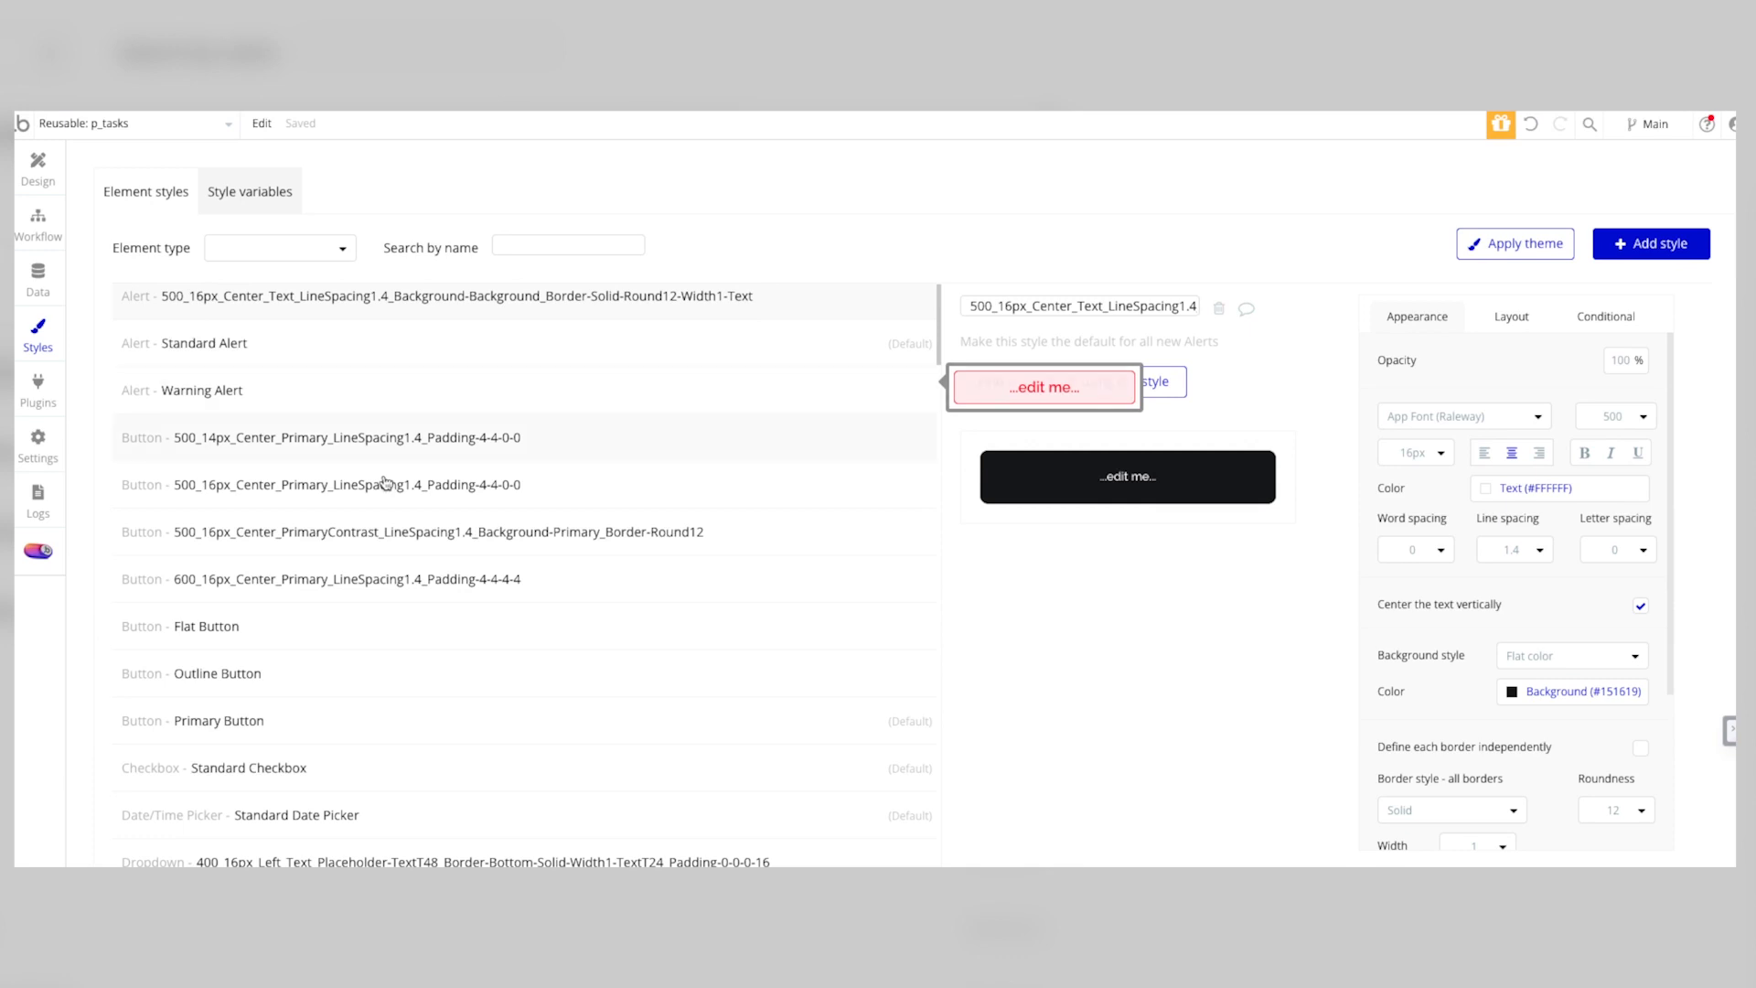
scroll(320, 498, down, 20)
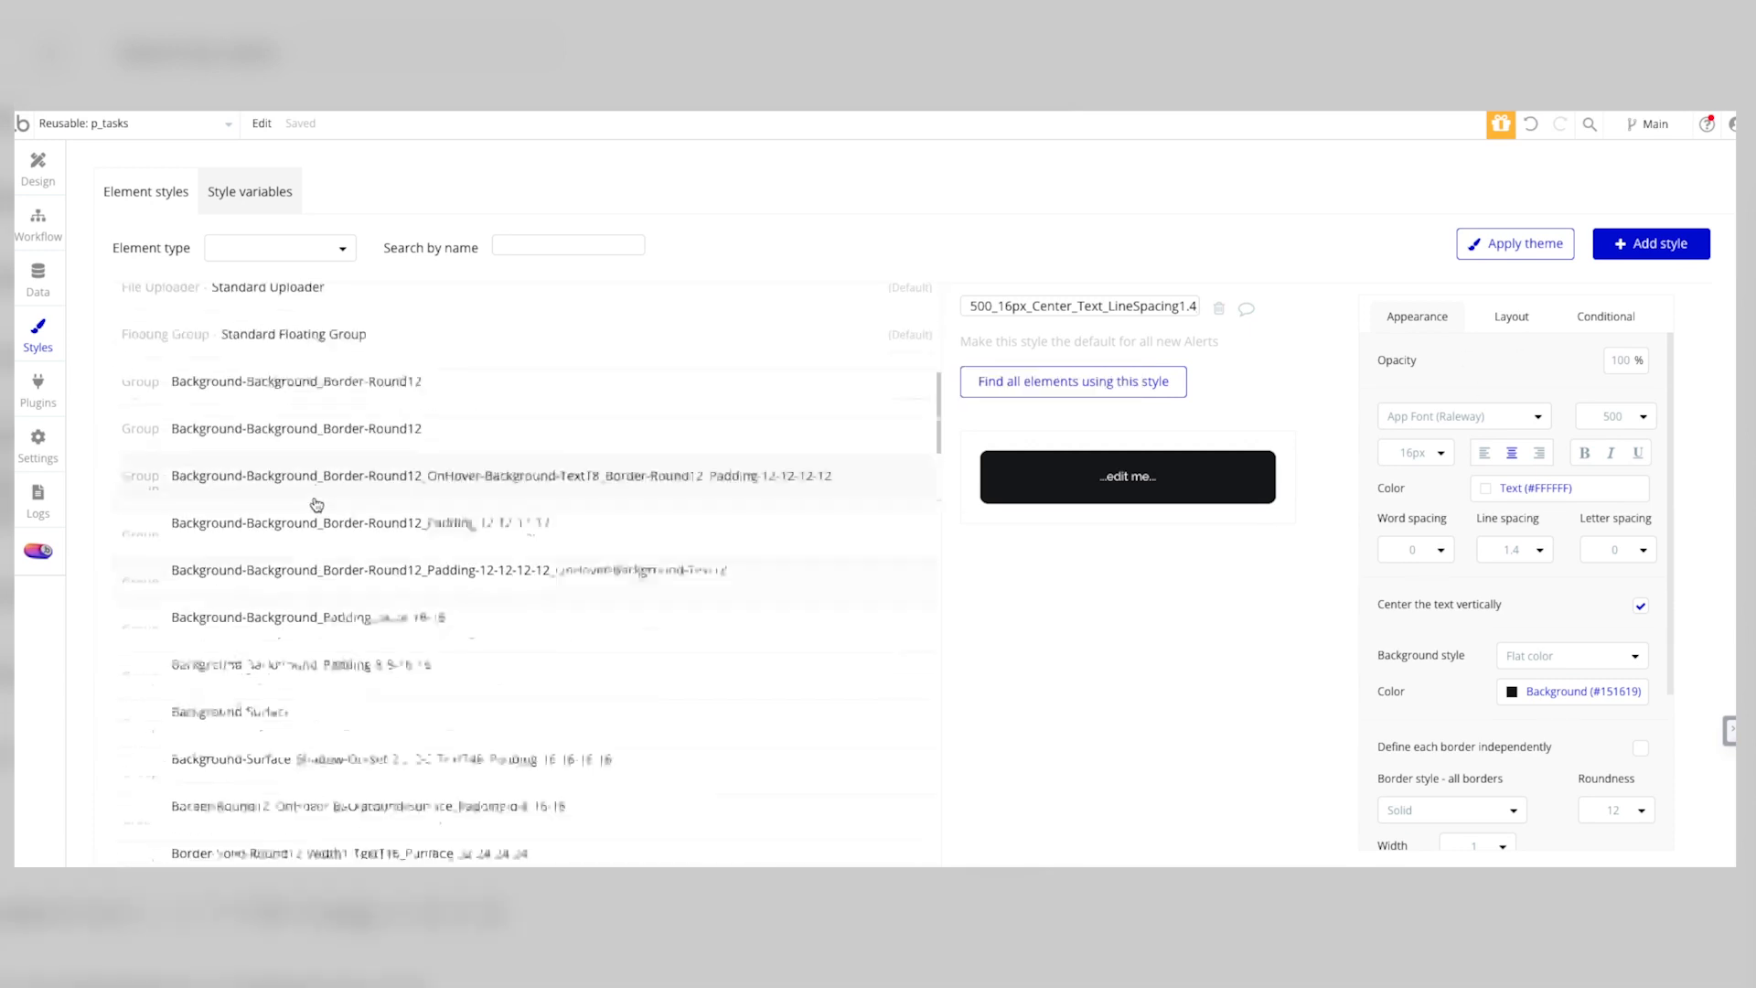
scroll(322, 492, up, 10)
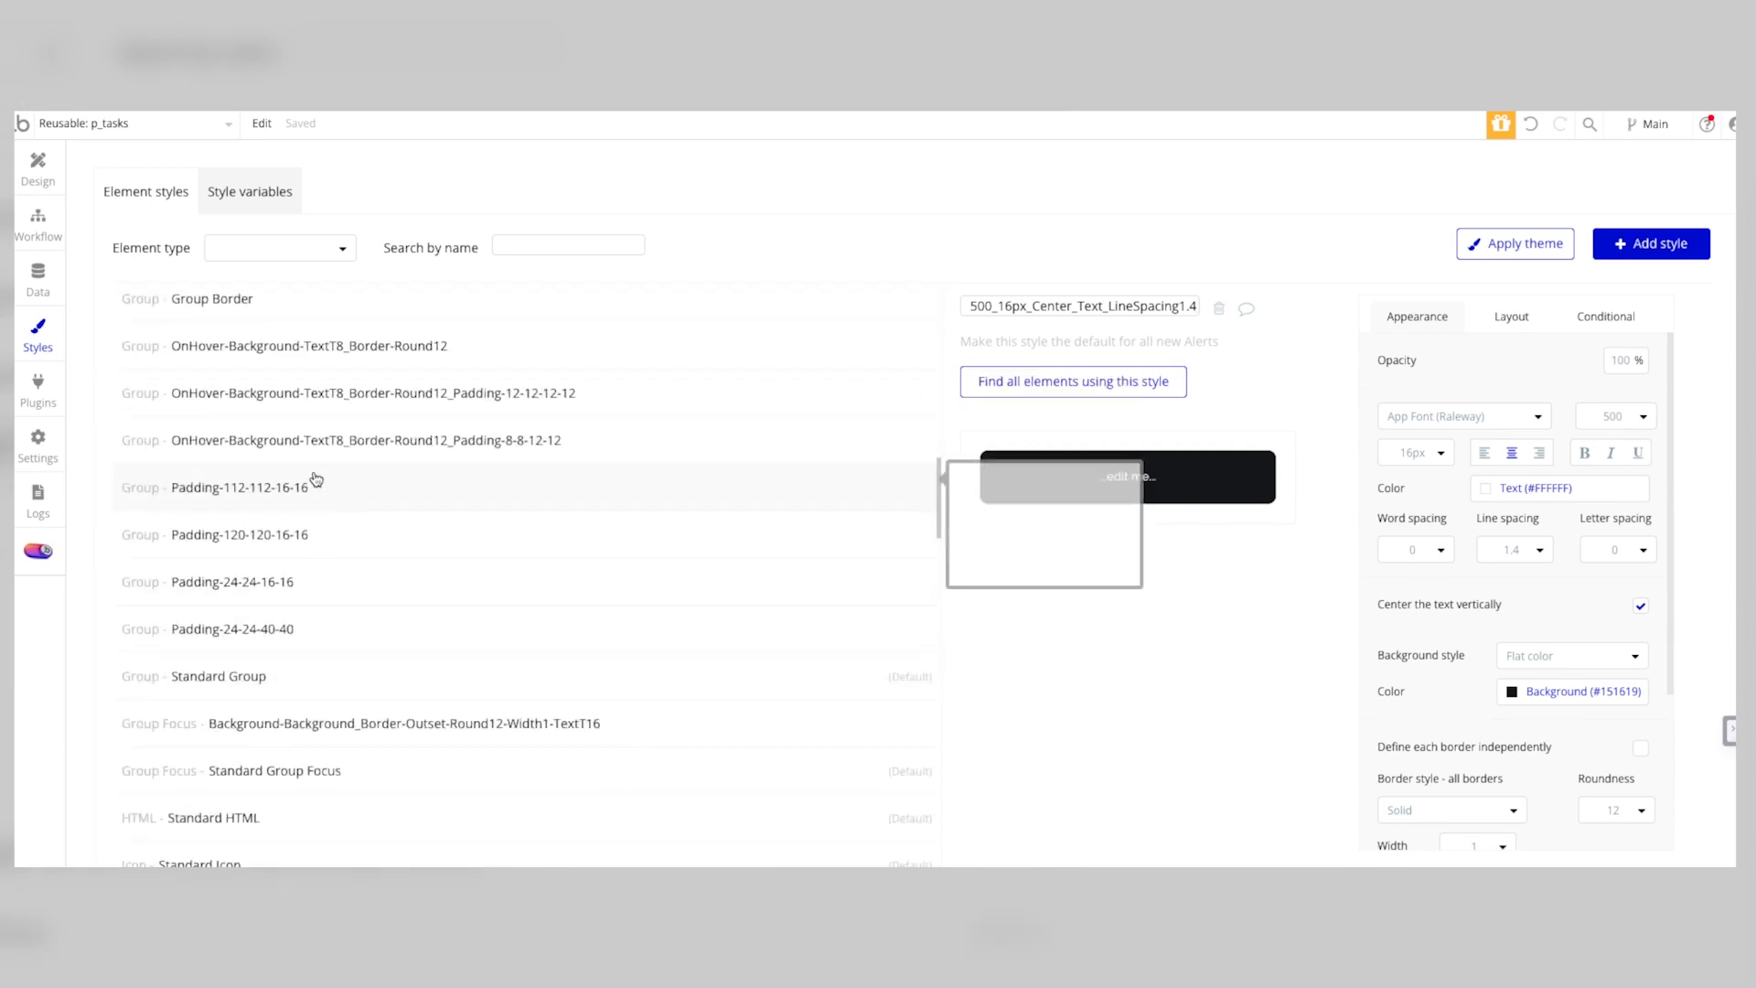
click(304, 440)
click(272, 298)
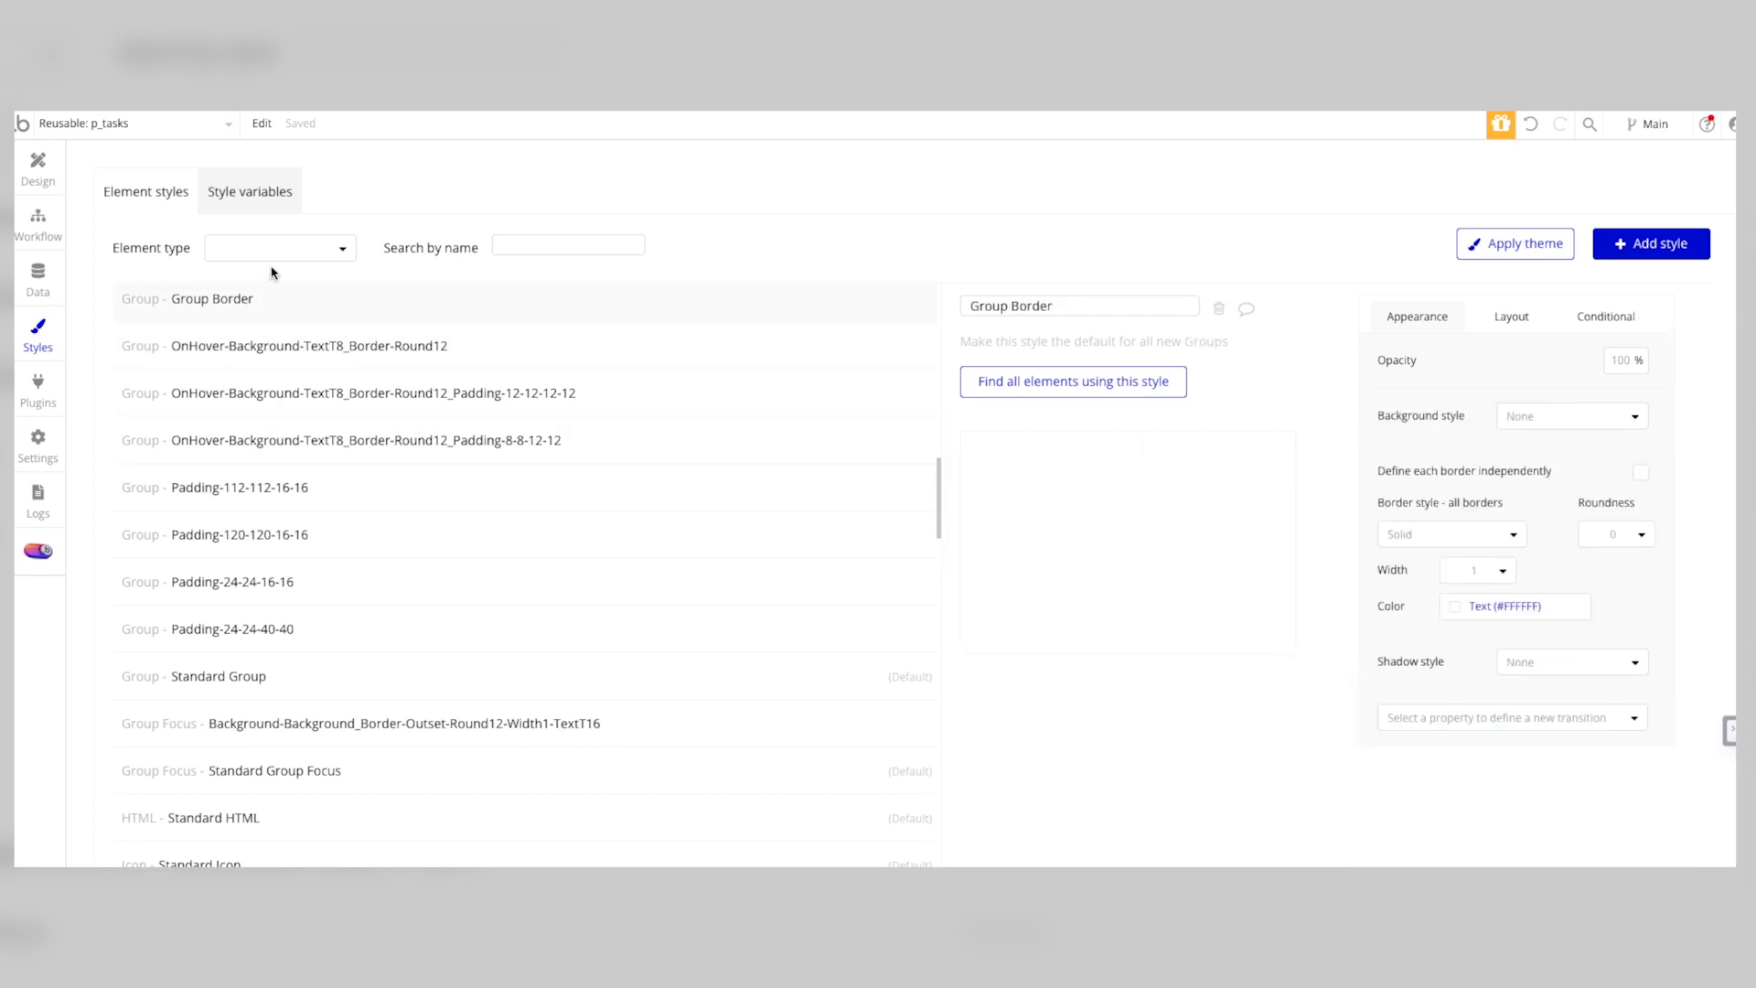
click(246, 194)
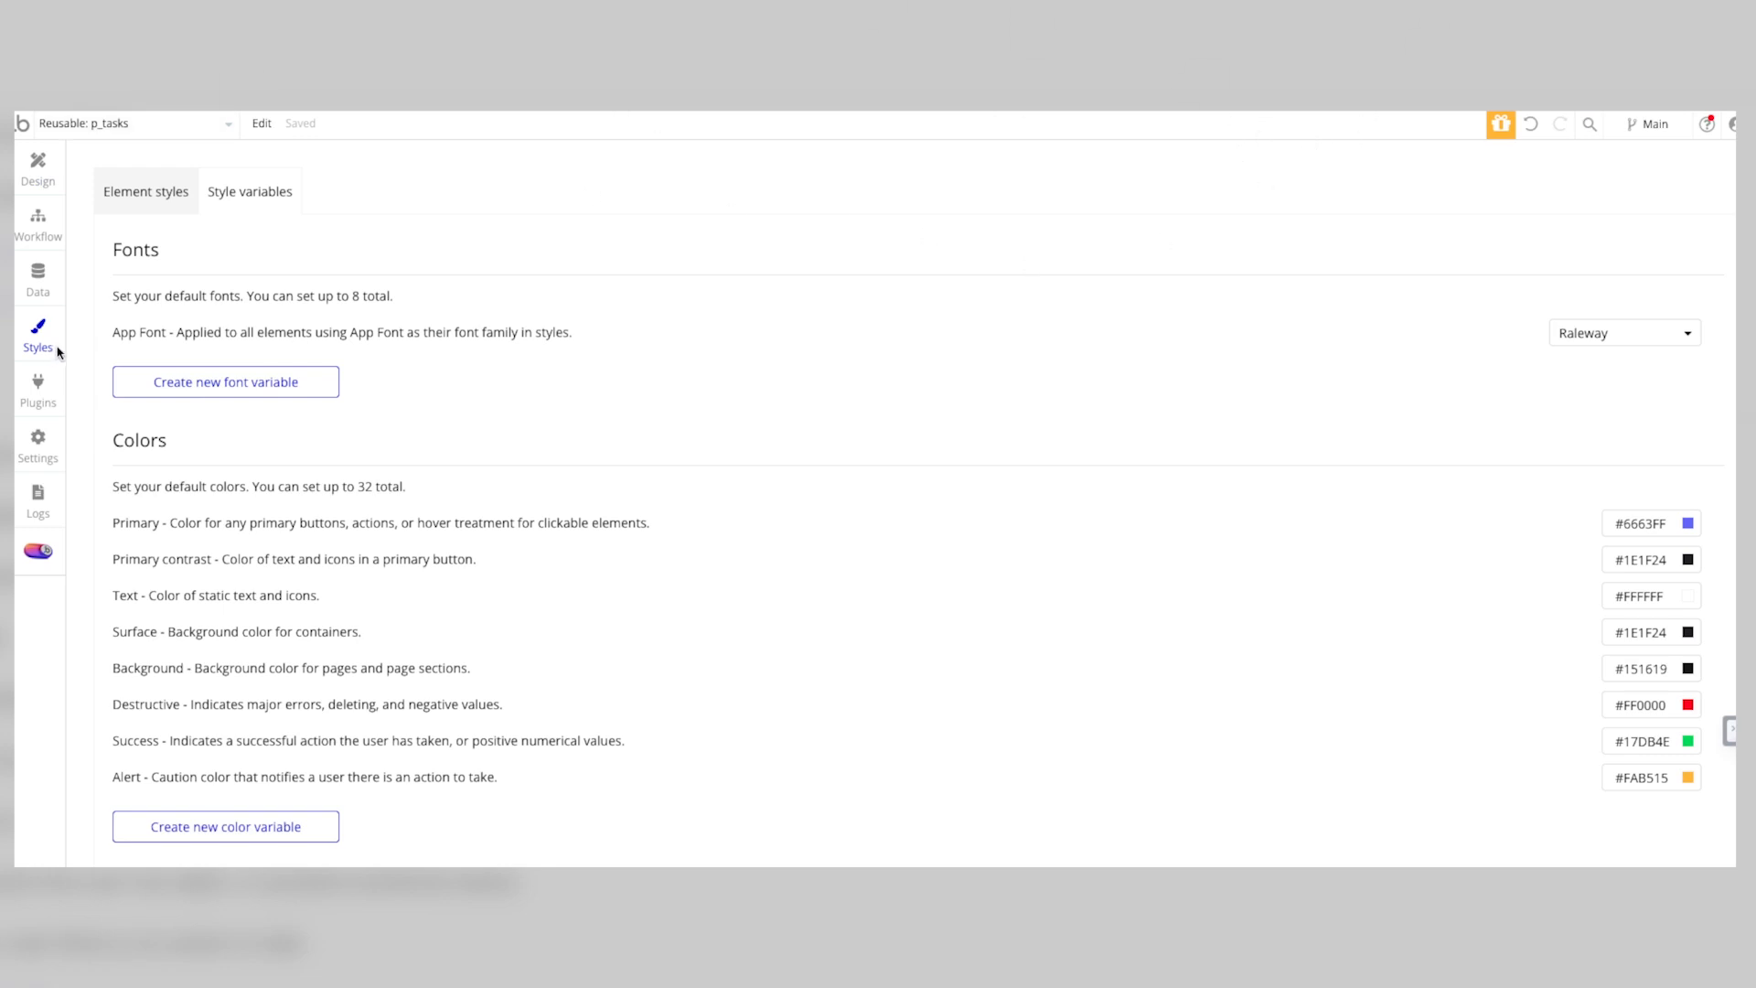
Step: Review the installed plugins and examine the Open AI configuration in the API Connector
click(37, 277)
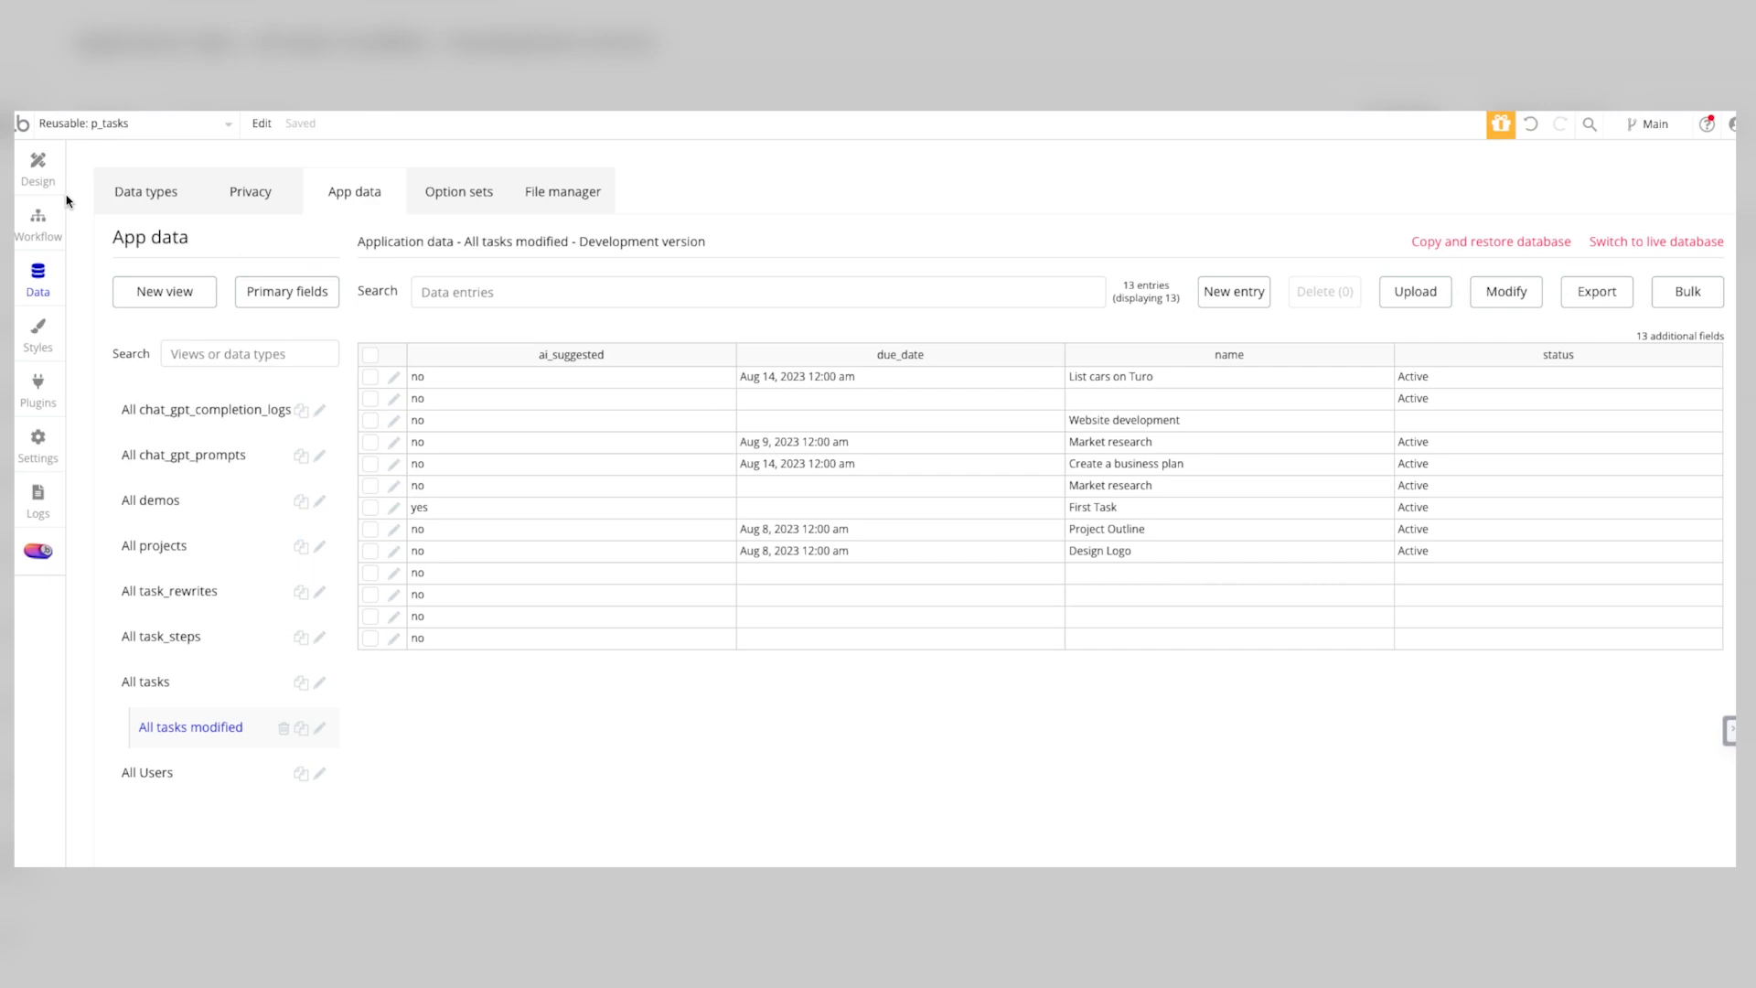
click(38, 383)
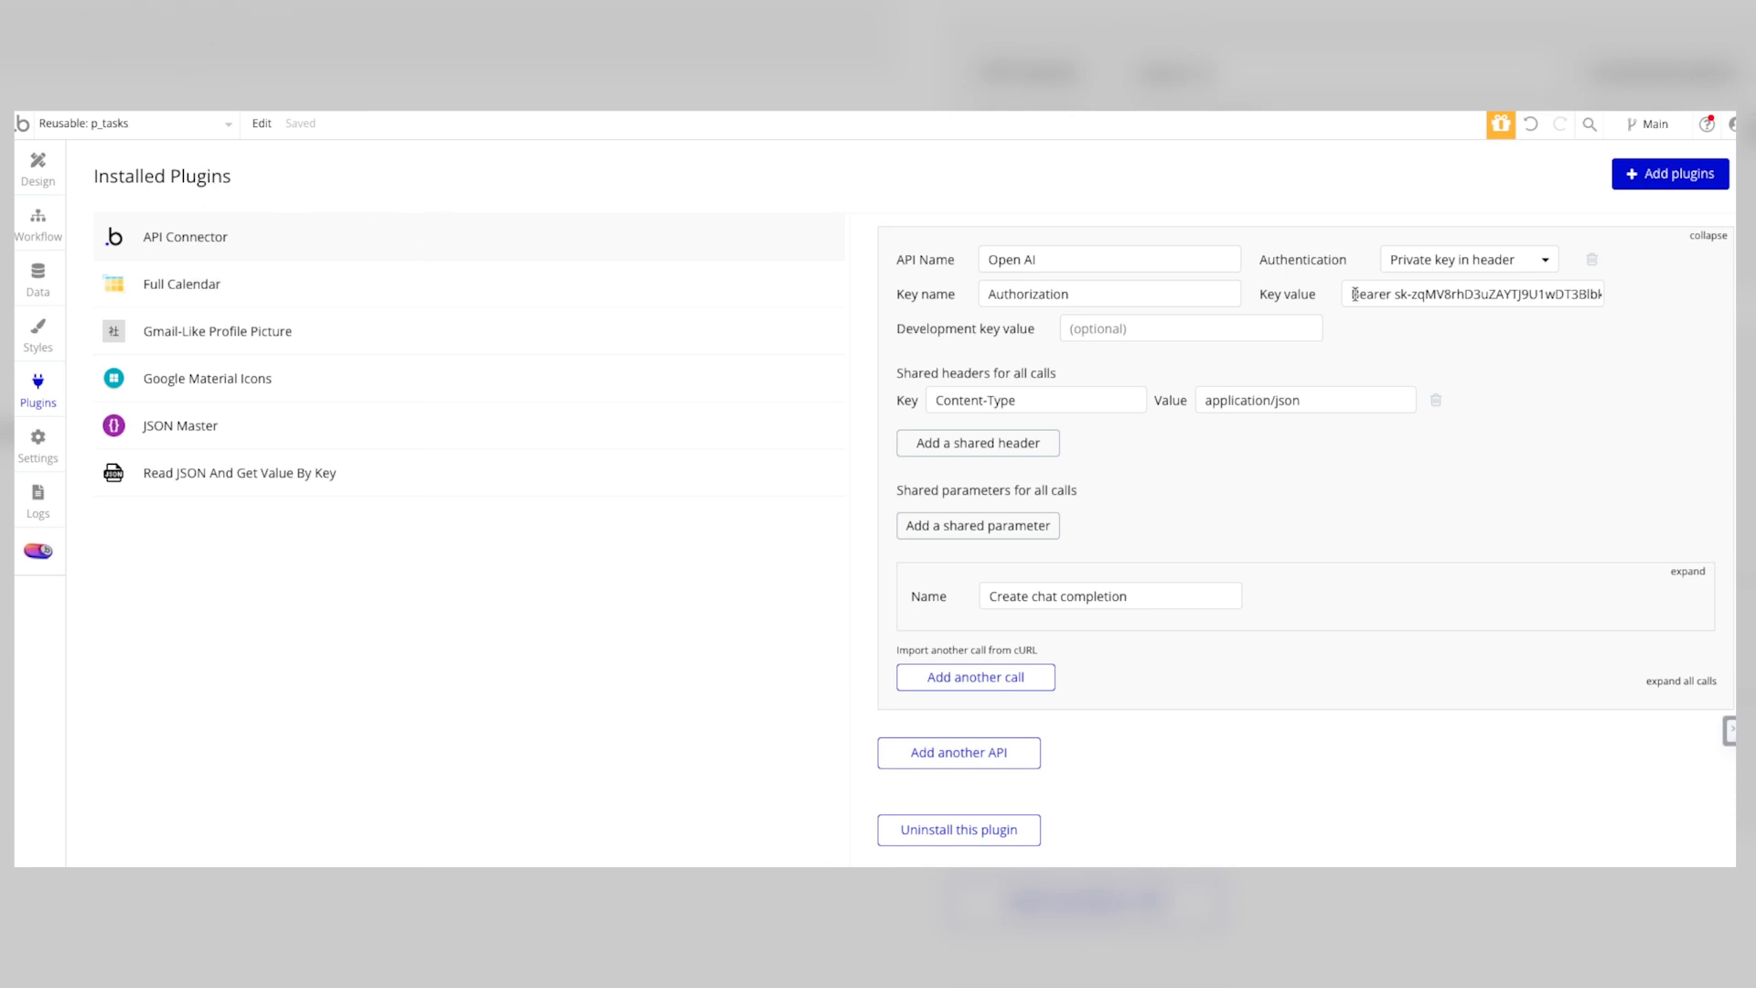
scroll(1505, 377, up, 3)
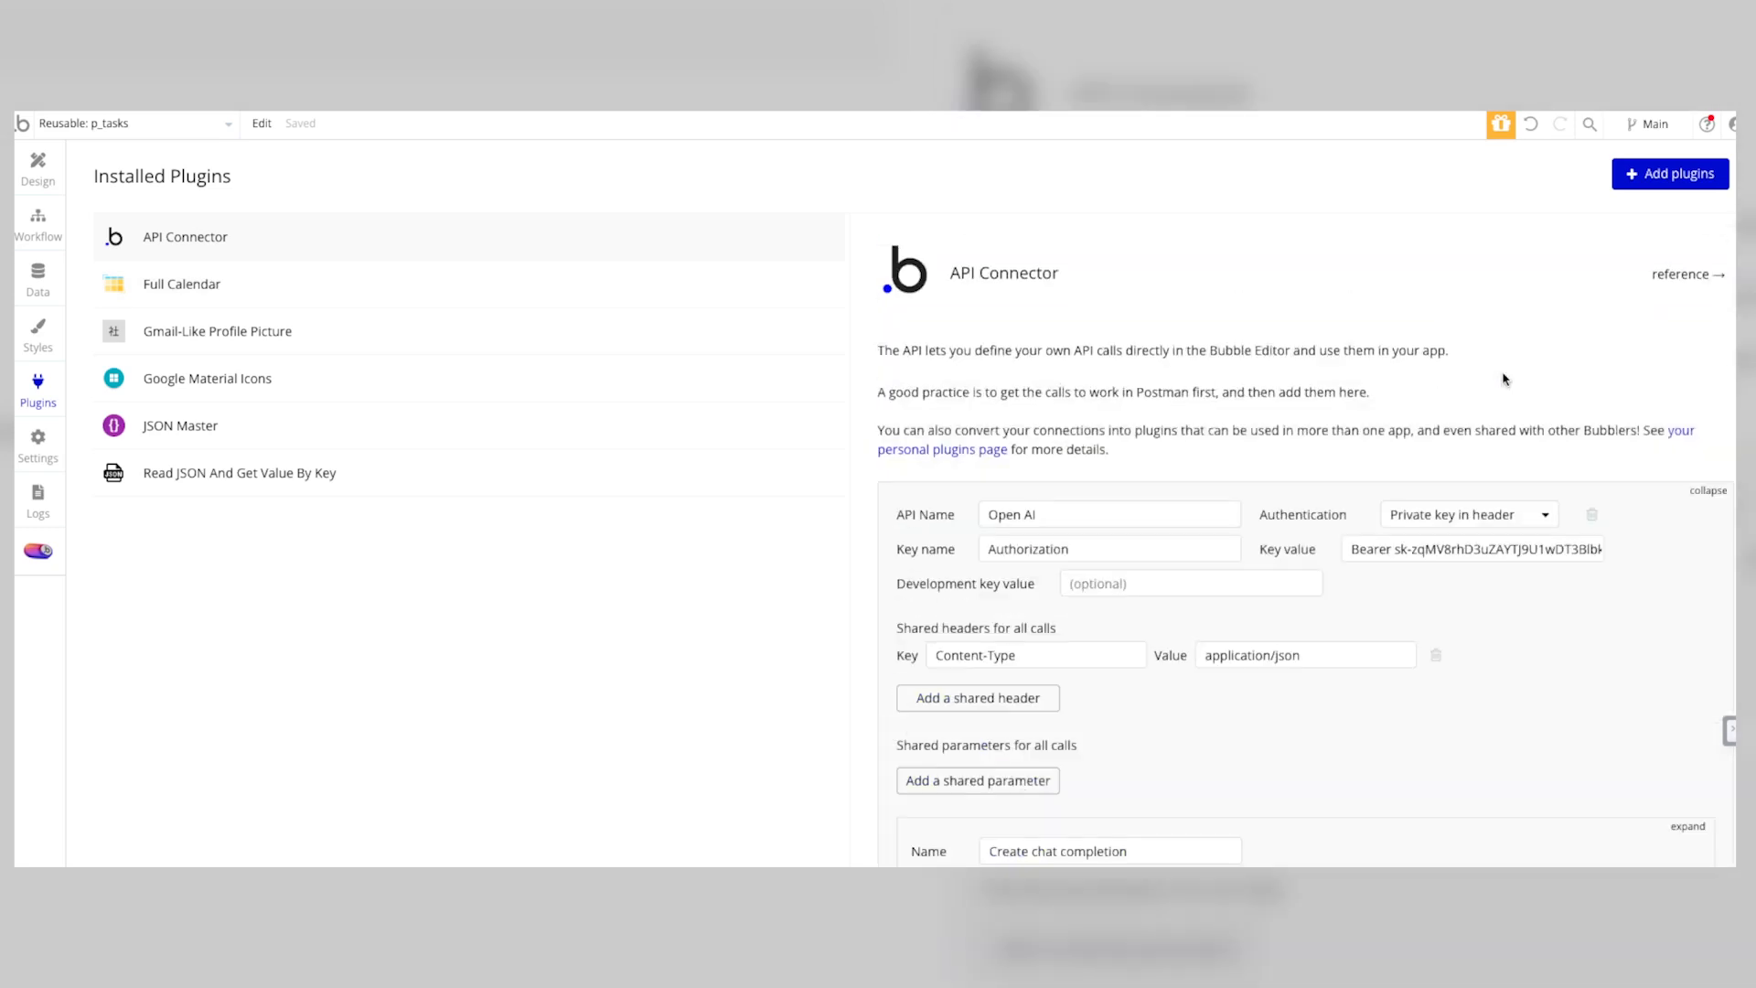
click(1708, 490)
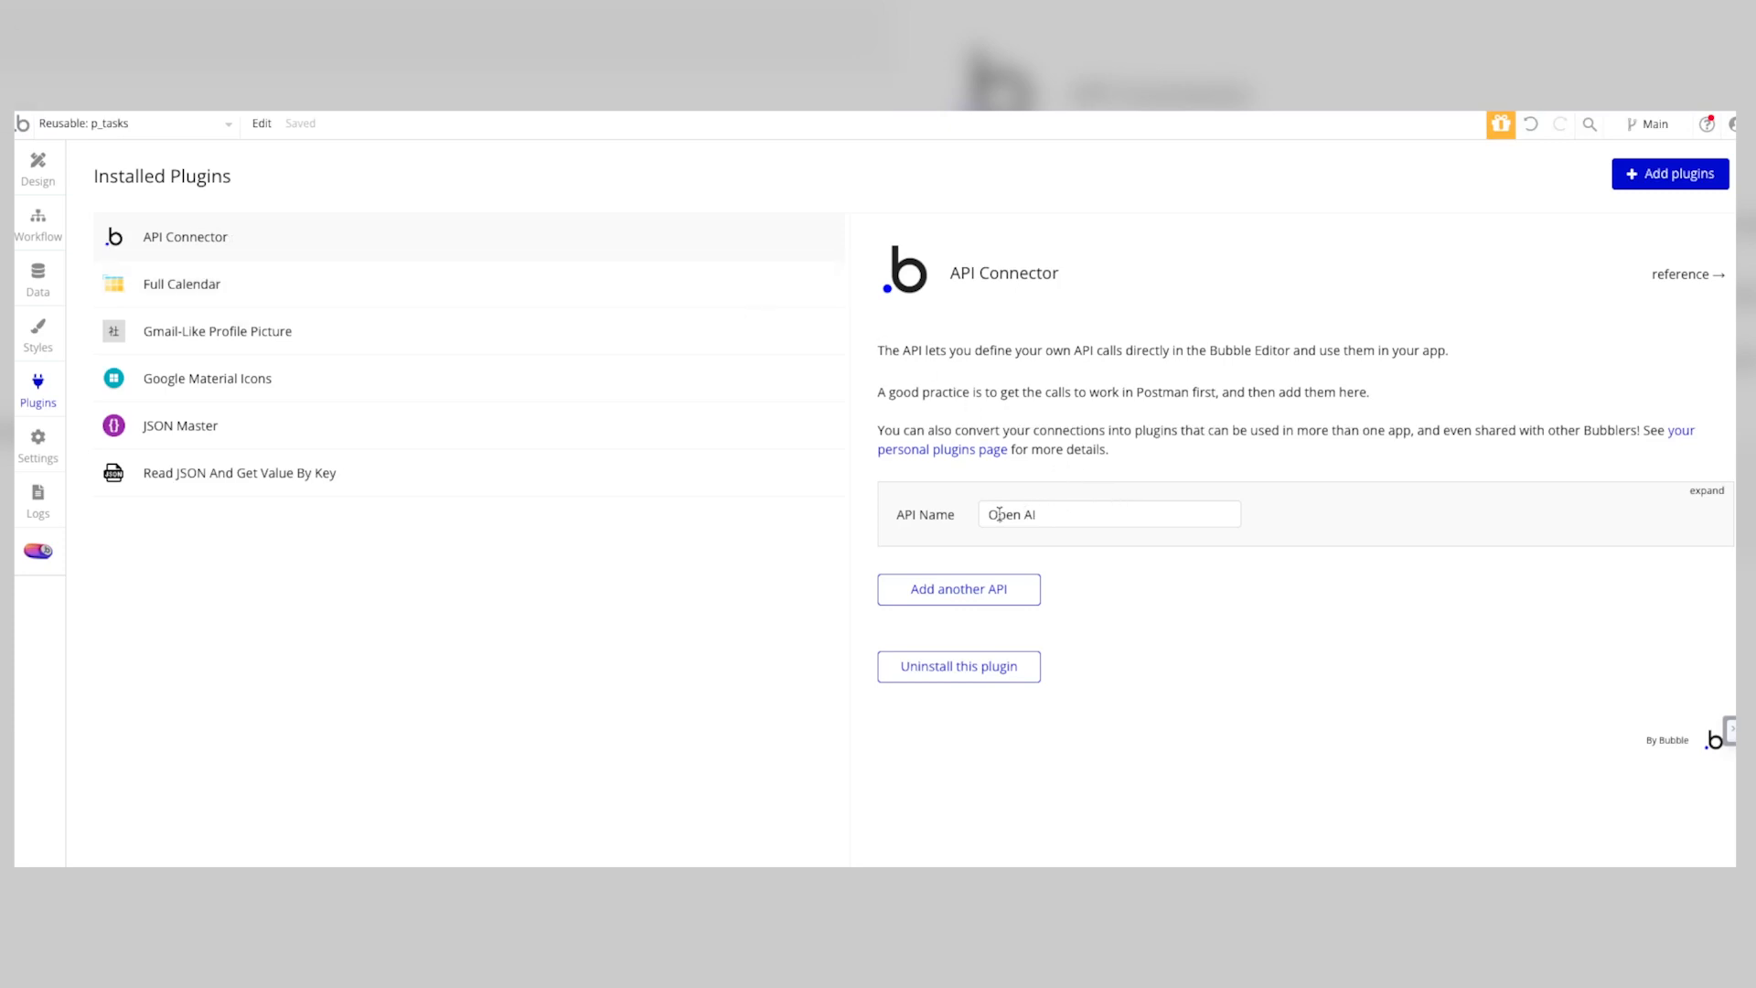
click(1707, 491)
scroll(1469, 487, down, 2)
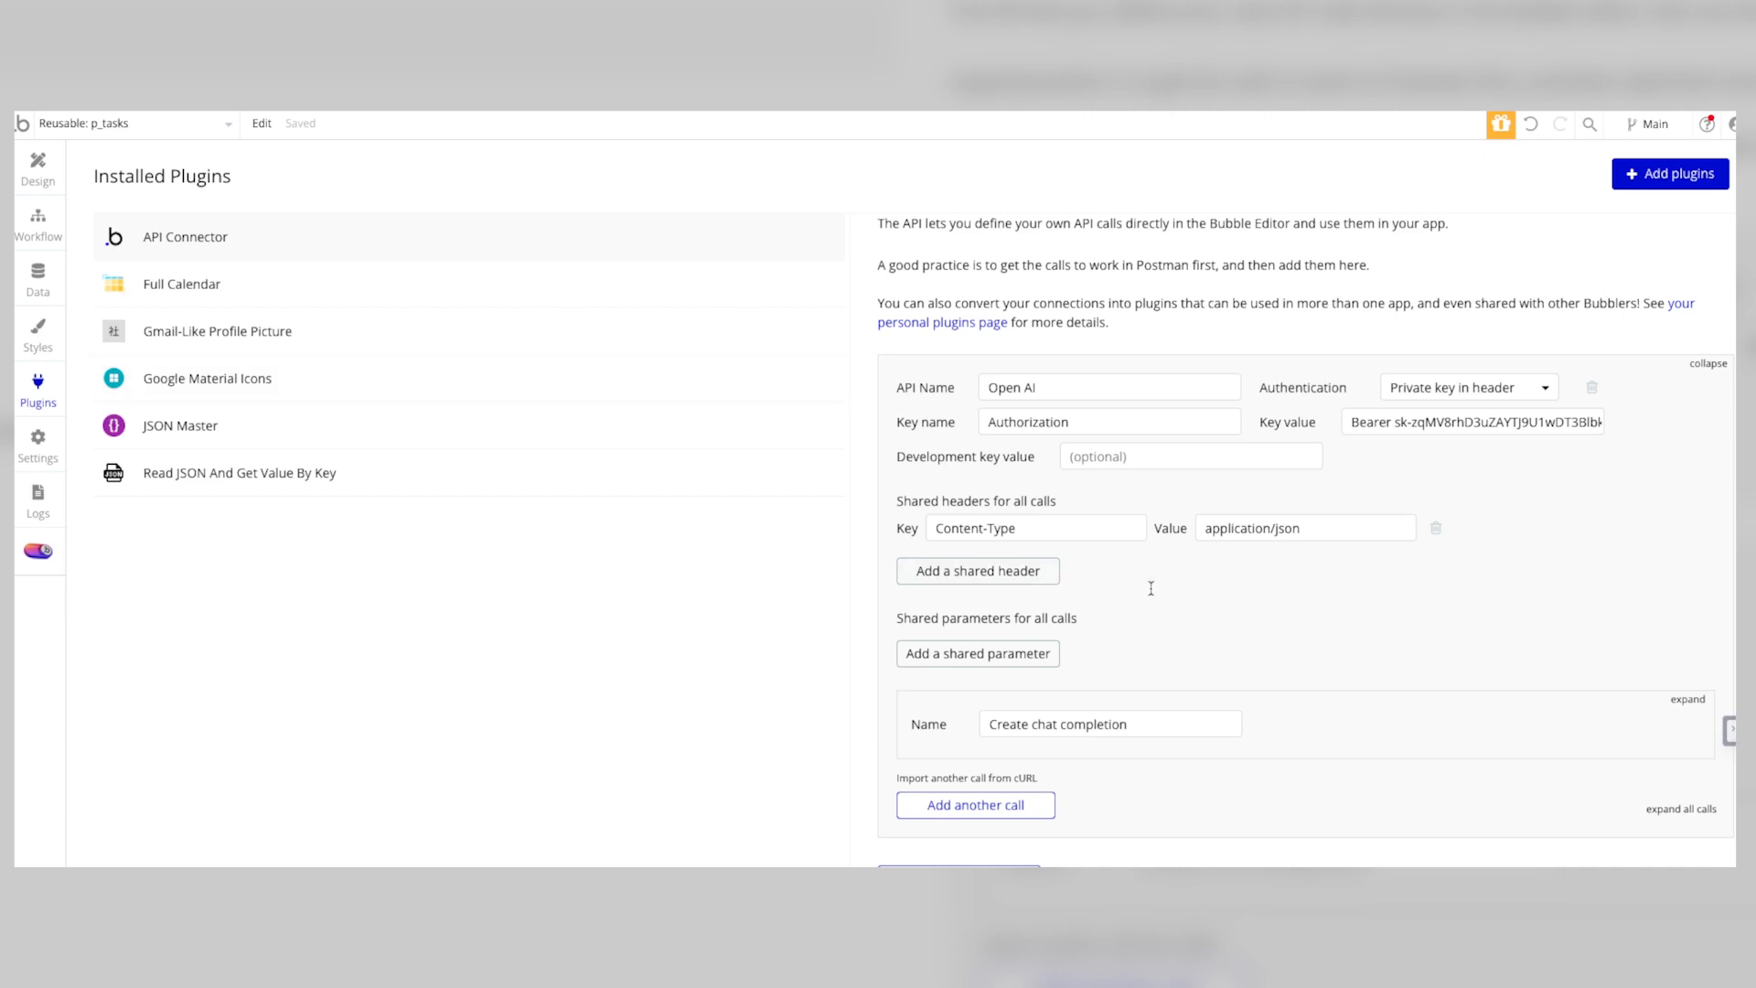
scroll(1151, 588, down, 2)
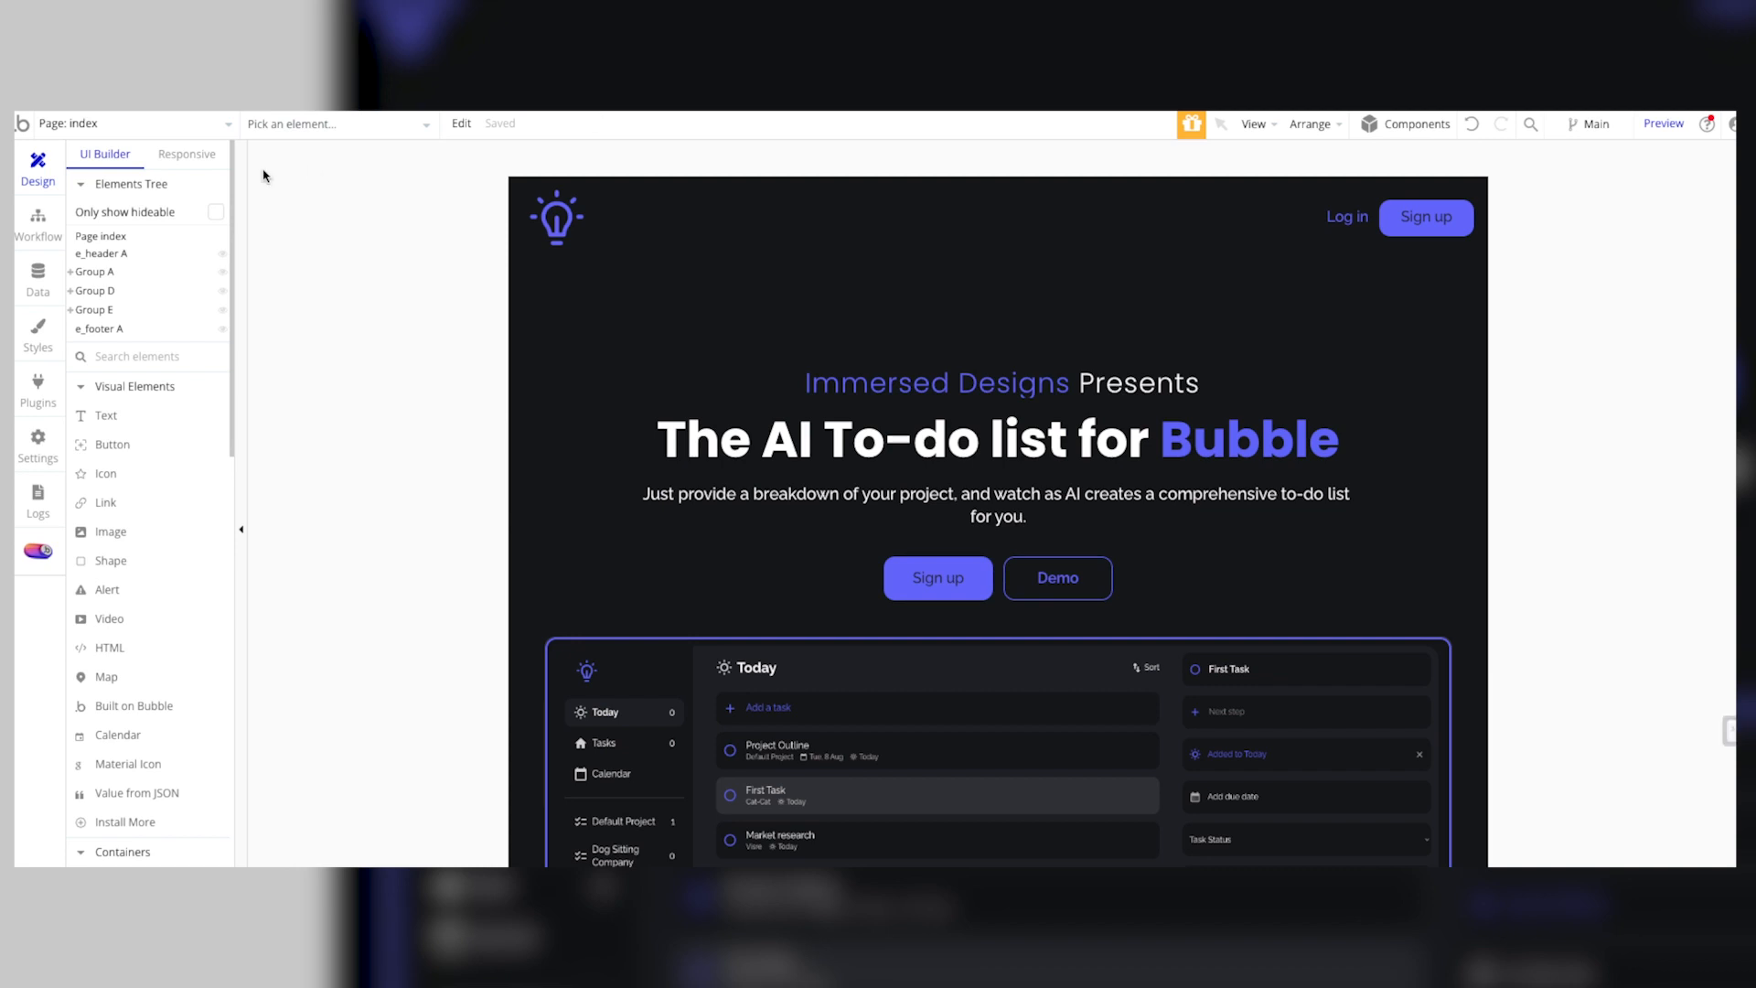
Step: Review the app's backend workflows and its application plan settings
click(226, 121)
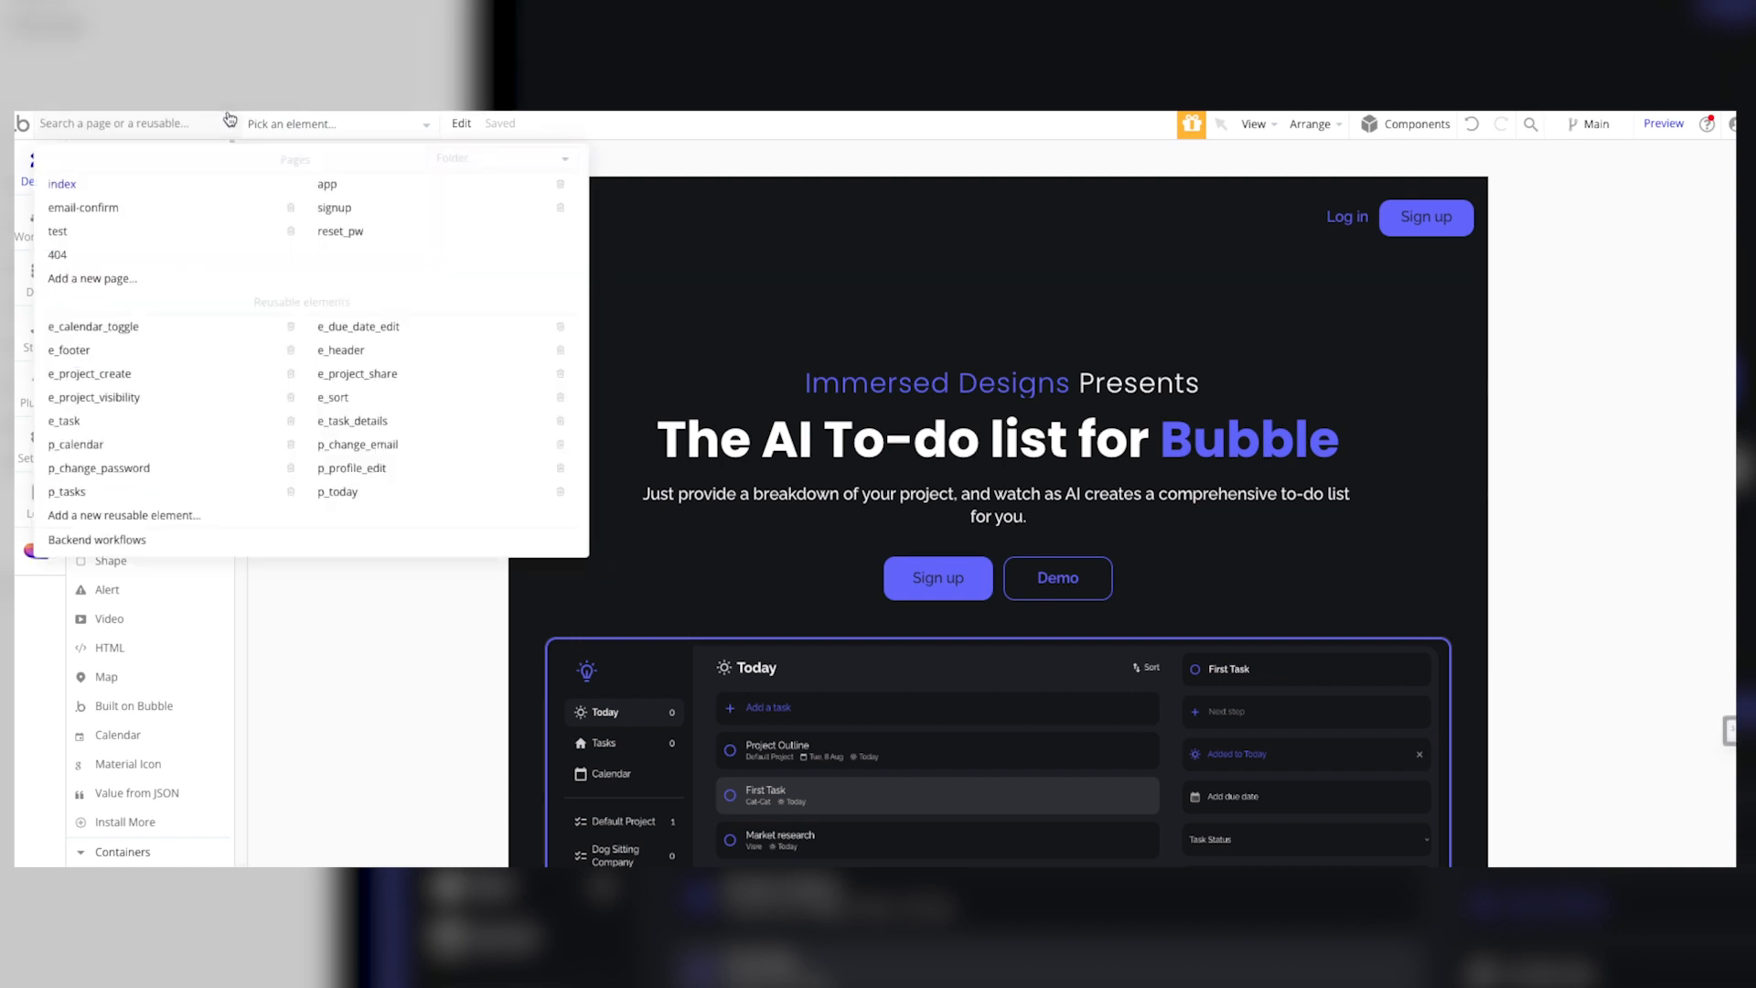
click(128, 543)
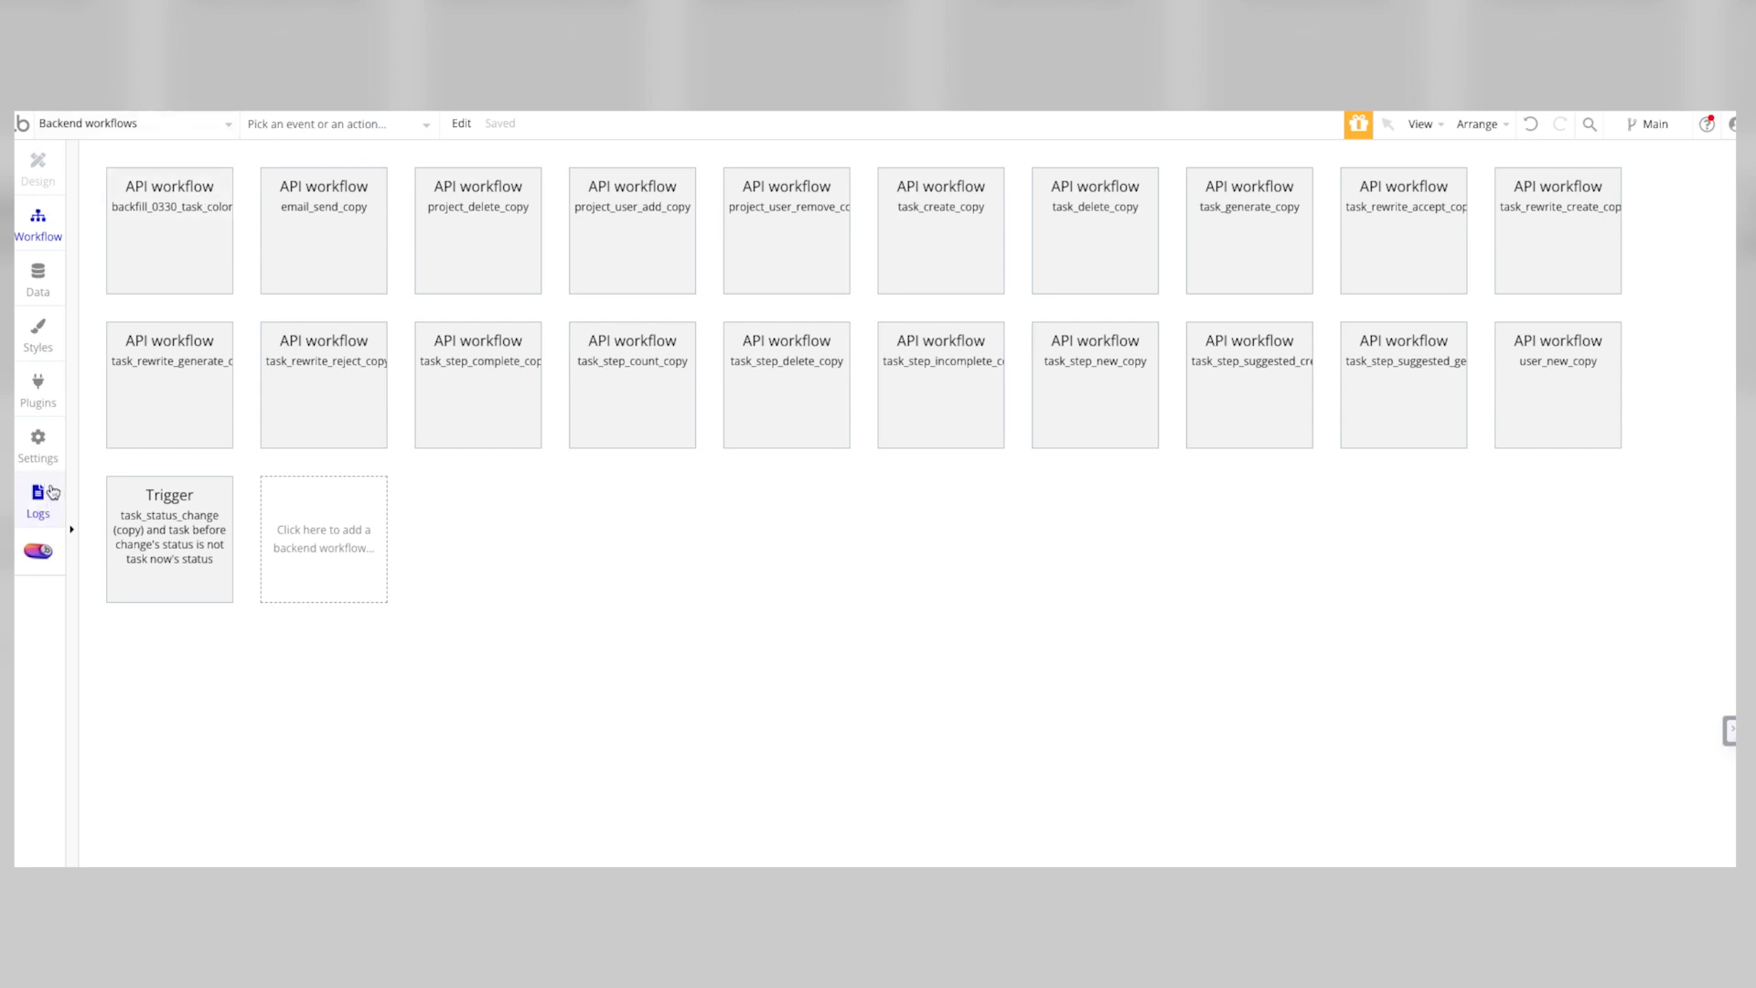
click(41, 449)
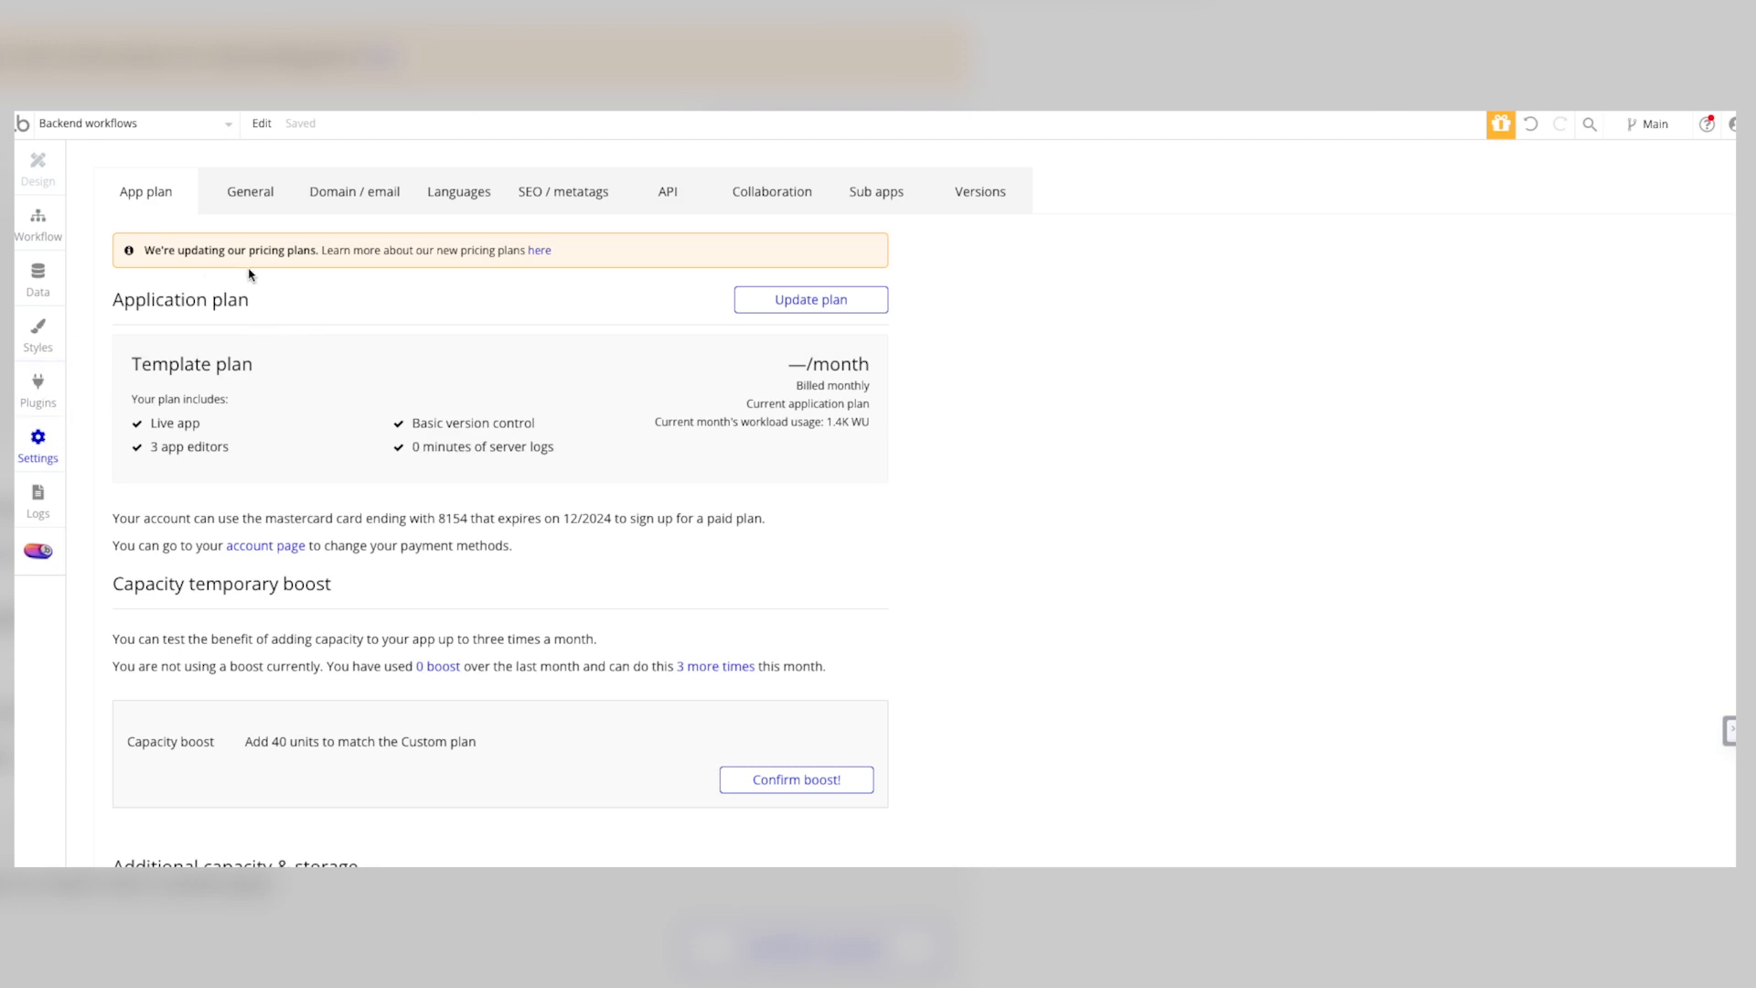
click(41, 227)
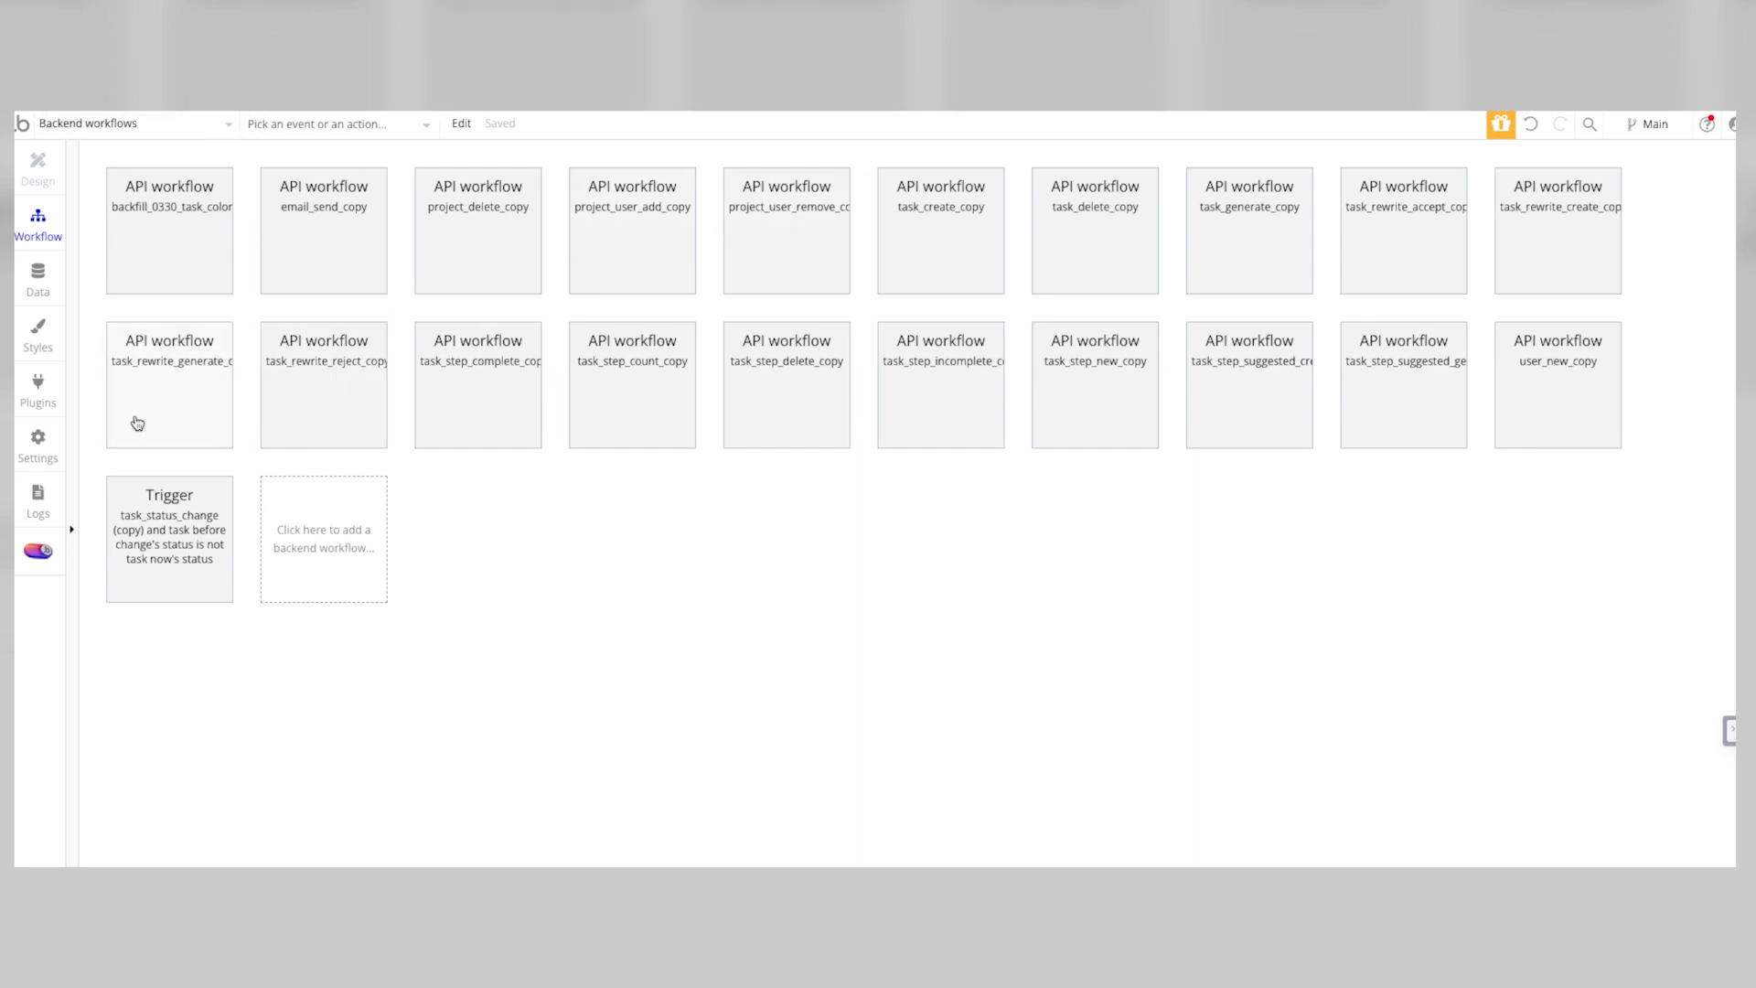
click(37, 389)
click(39, 445)
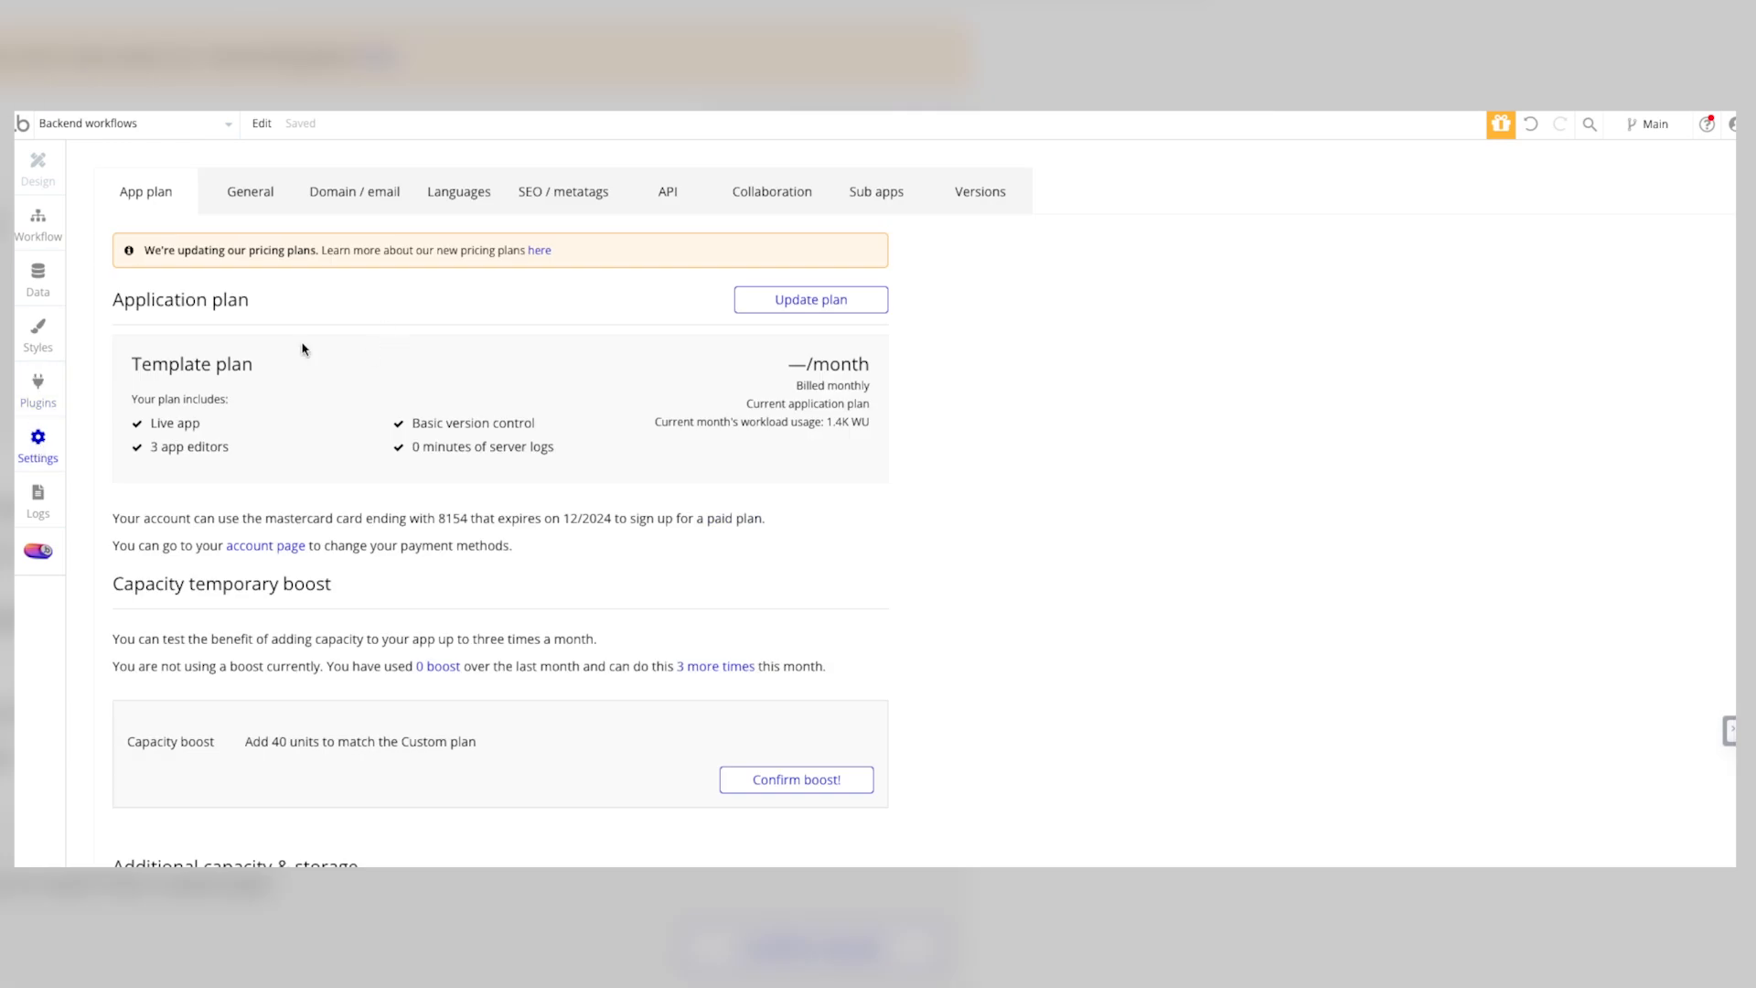